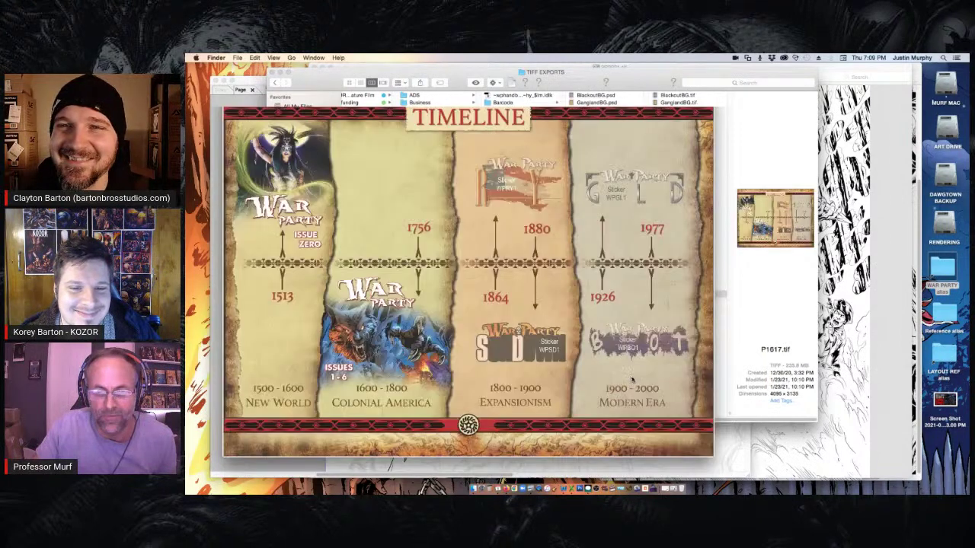
# Enlarge the preview of the timeline page P1617.tif to show the whole spread and close it
pyautogui.moveTo(713, 458); pyautogui.dragTo(781, 457)
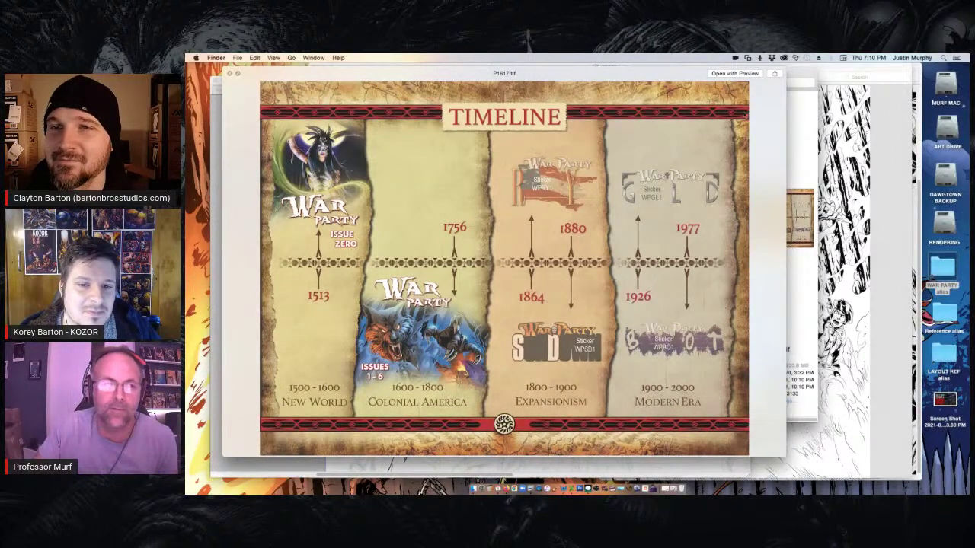
pyautogui.click(230, 73)
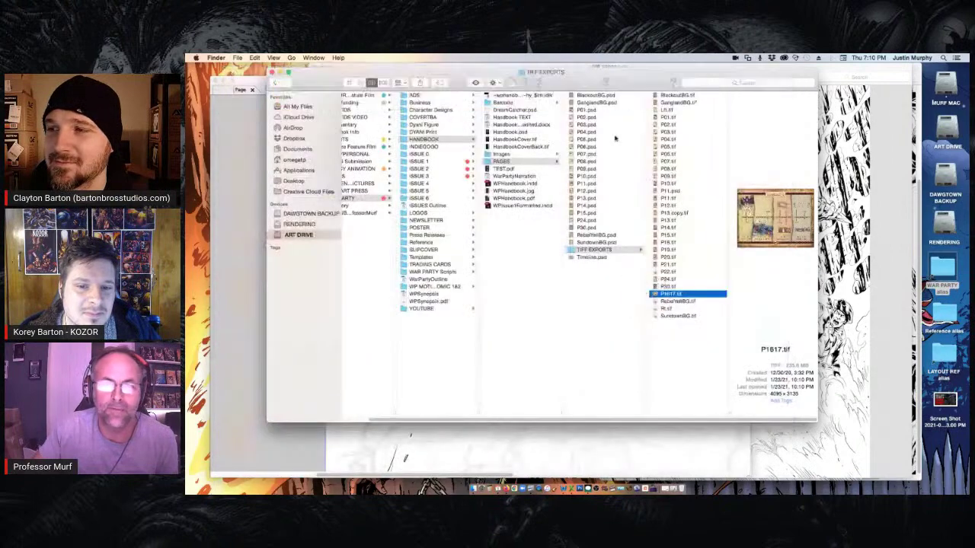
# Look through the handbook page files in the PAGES folder, preview P03.psd enlarged, and close the preview and folder window
pyautogui.click(662, 133)
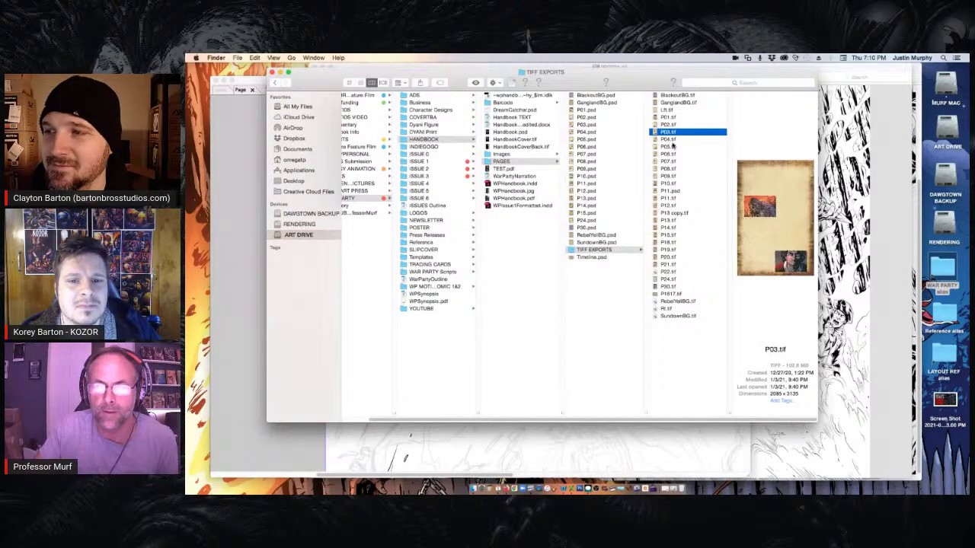
pyautogui.click(584, 147)
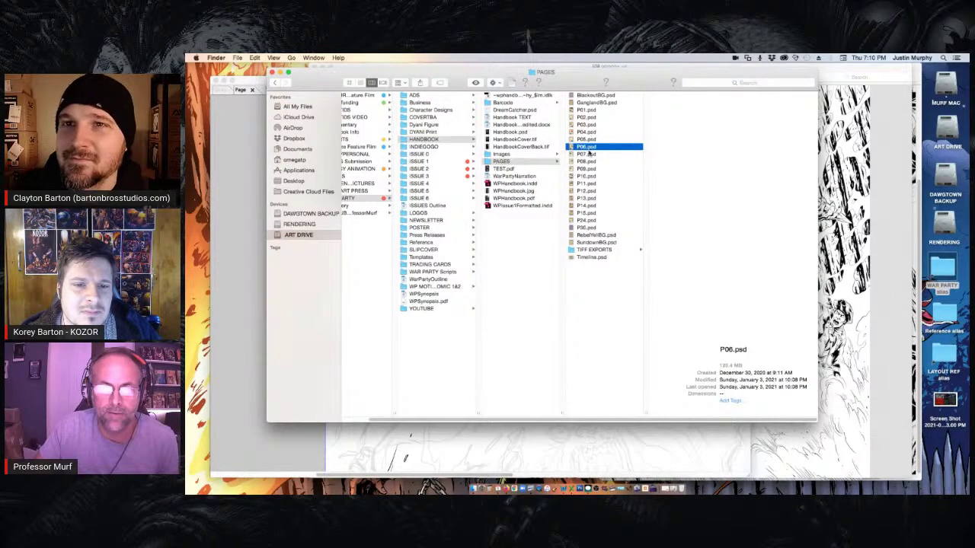
pyautogui.click(592, 251)
pyautogui.click(586, 161)
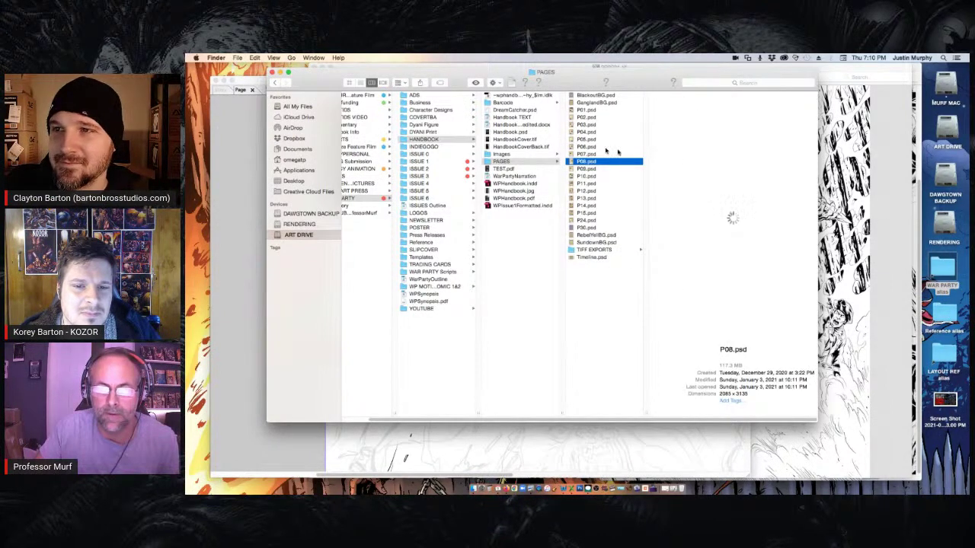
pyautogui.click(583, 125)
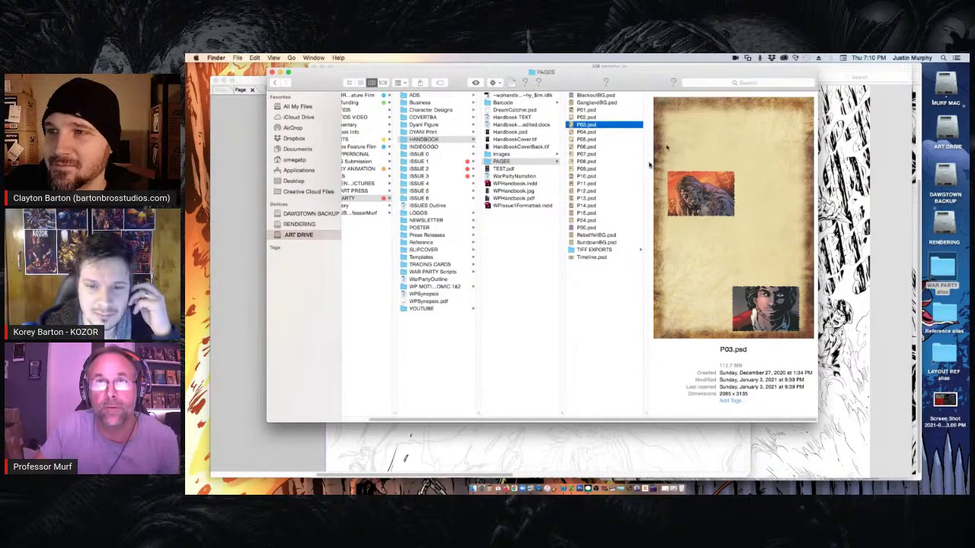
pyautogui.press('space')
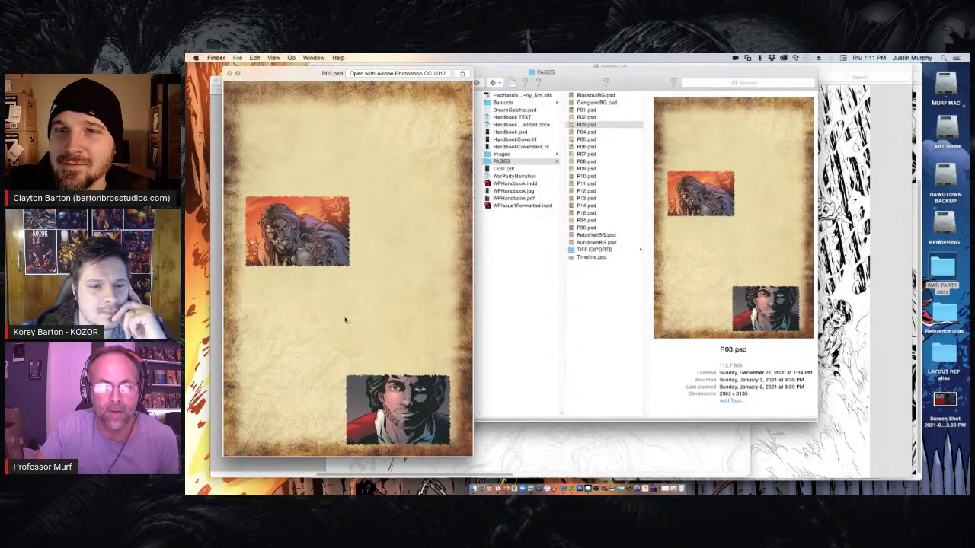
pyautogui.click(231, 74)
pyautogui.click(274, 72)
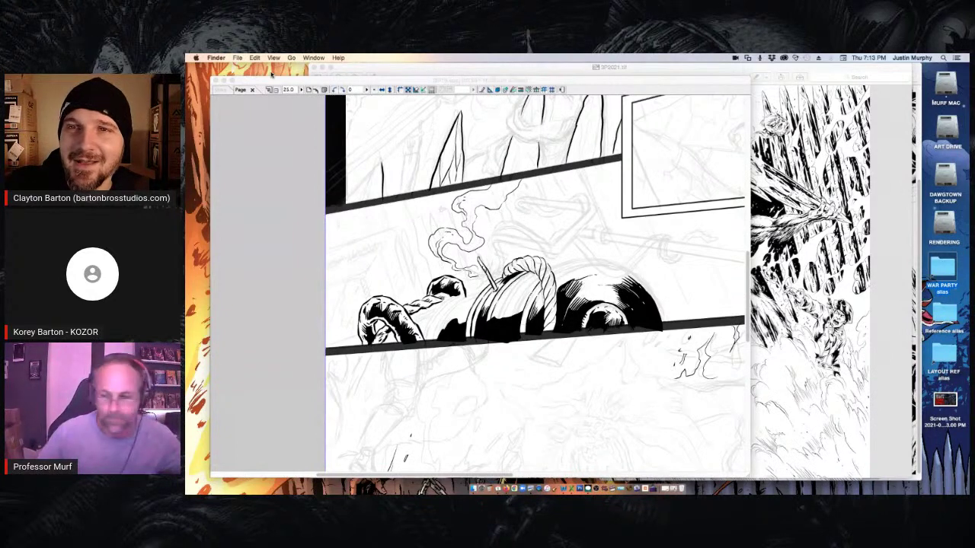
# Switch to the comic page in Manga Studio EX and ink the barrel's shadows and the spark lines around its fuse
pyautogui.click(567, 81)
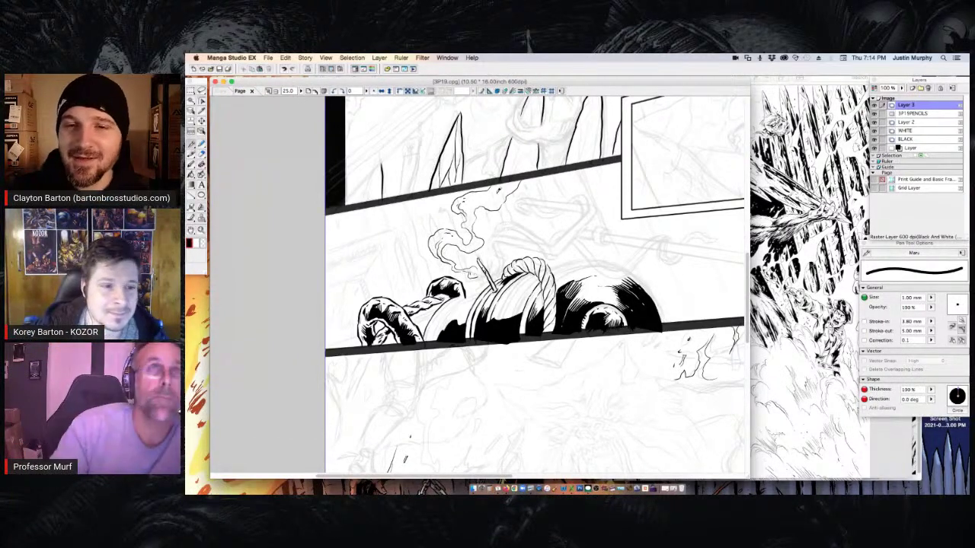
pyautogui.moveTo(569, 83); pyautogui.dragTo(571, 82)
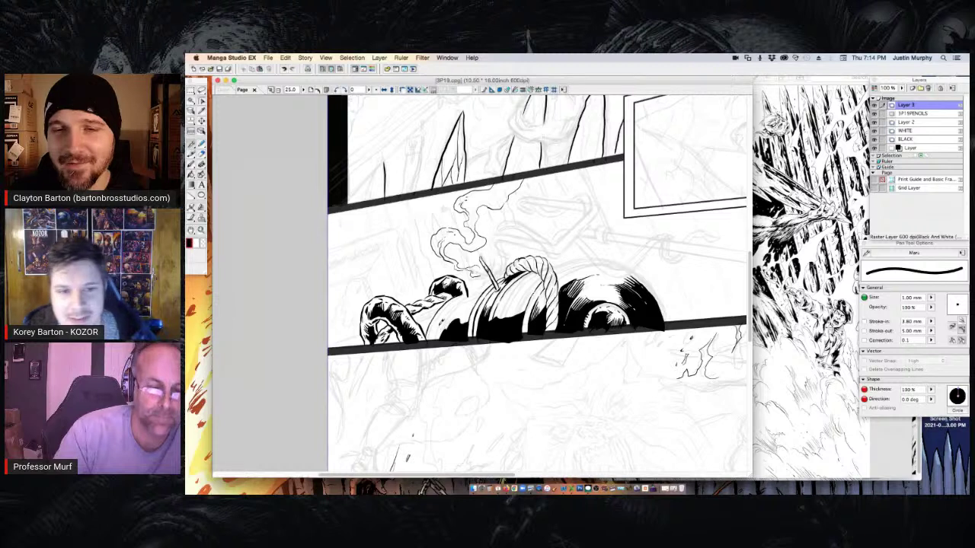
pyautogui.moveTo(441, 315); pyautogui.dragTo(429, 340)
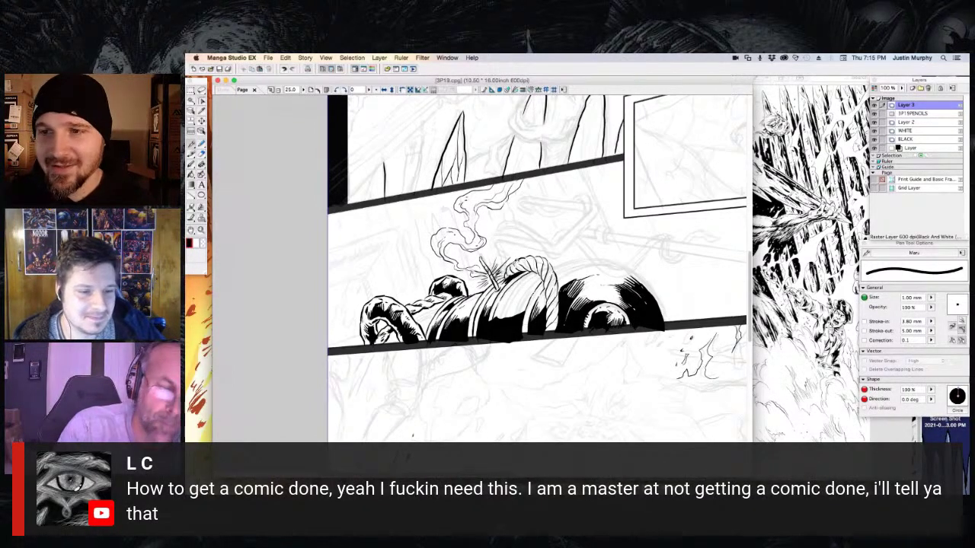
# Touch up the burning fuse sparks with white strokes and return to black as the drawing colour
pyautogui.click(196, 245)
pyautogui.moveTo(496, 270); pyautogui.dragTo(489, 280)
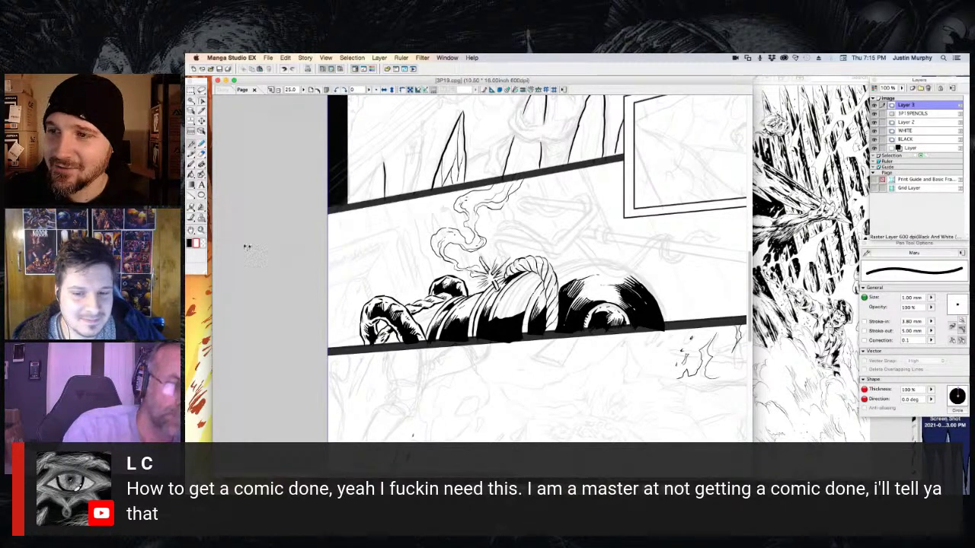
pyautogui.press('x')
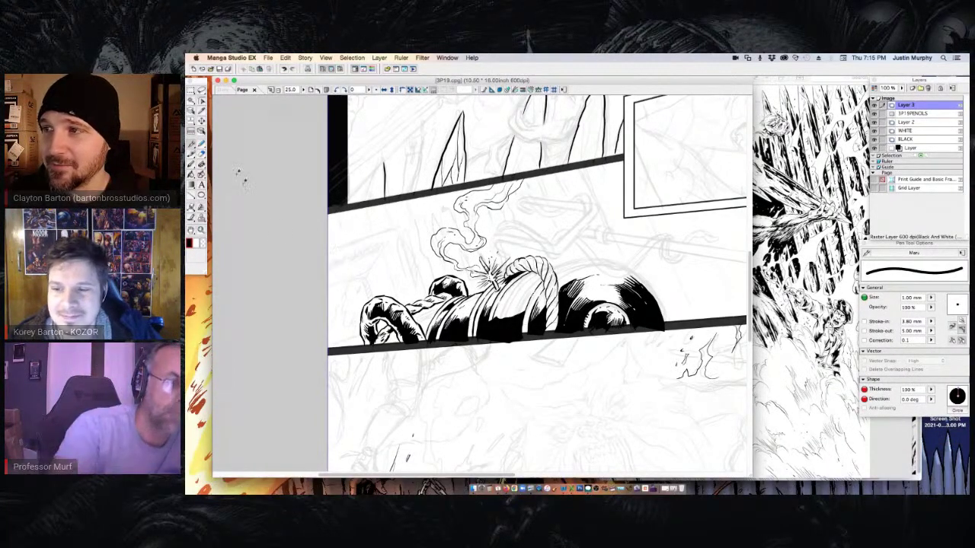
# Lasso the two slanted beams at the left border of the barrel panel and fill them with solid black
pyautogui.press('m')
pyautogui.moveTo(329, 264)
pyautogui.mouseDown()
pyautogui.moveTo(382, 247)
pyautogui.moveTo(374, 261)
pyautogui.moveTo(323, 275)
pyautogui.mouseUp()
pyautogui.click(396, 277)
pyautogui.click(406, 268)
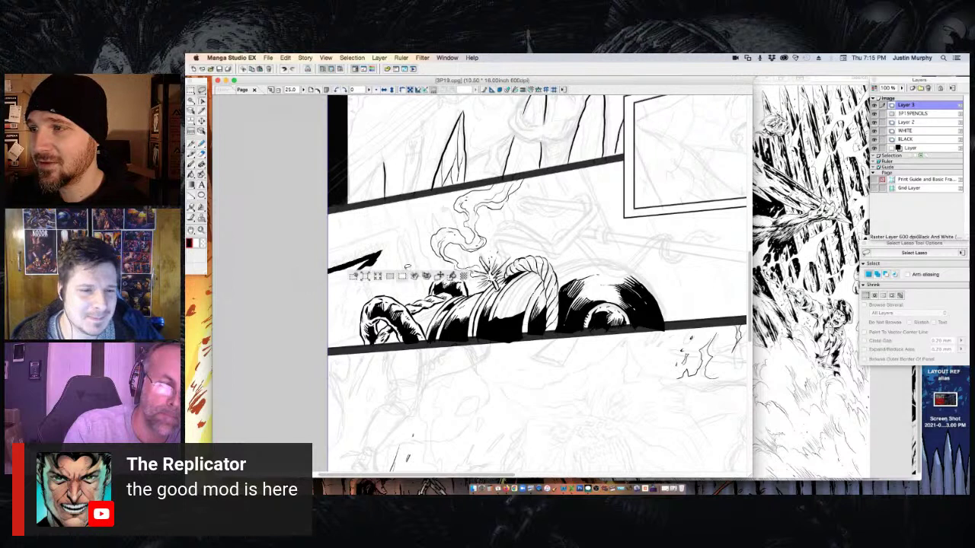
pyautogui.moveTo(398, 233); pyautogui.dragTo(399, 234)
pyautogui.click(398, 226)
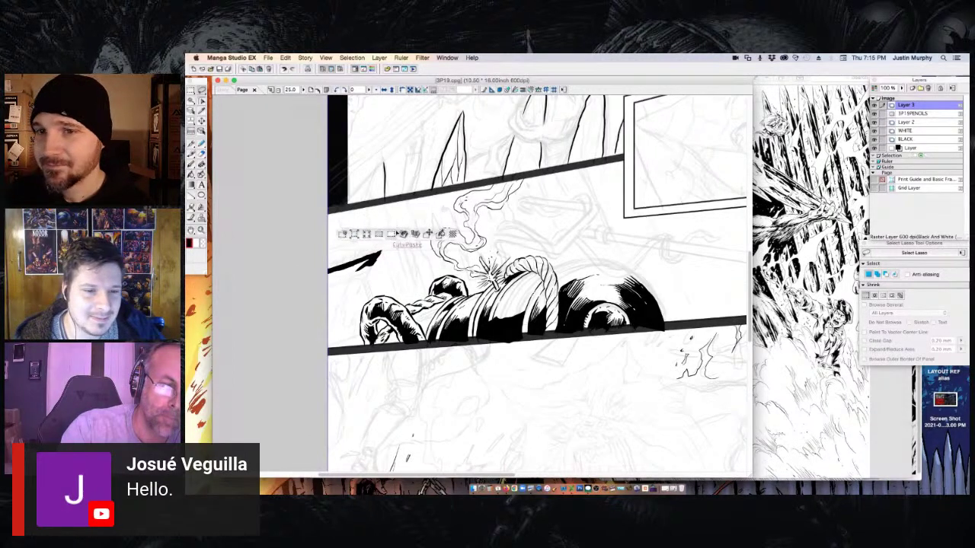
pyautogui.moveTo(322, 258)
pyautogui.mouseDown()
pyautogui.moveTo(376, 245)
pyautogui.moveTo(399, 226)
pyautogui.mouseUp()
pyautogui.click(406, 269)
pyautogui.click(416, 251)
# Lasso the upright post under the beams and the area beneath it beside the hand, and fill them with black
pyautogui.moveTo(388, 259)
pyautogui.mouseDown()
pyautogui.moveTo(397, 293)
pyautogui.moveTo(389, 294)
pyautogui.moveTo(403, 297)
pyautogui.moveTo(376, 295)
pyautogui.moveTo(383, 251)
pyautogui.mouseUp()
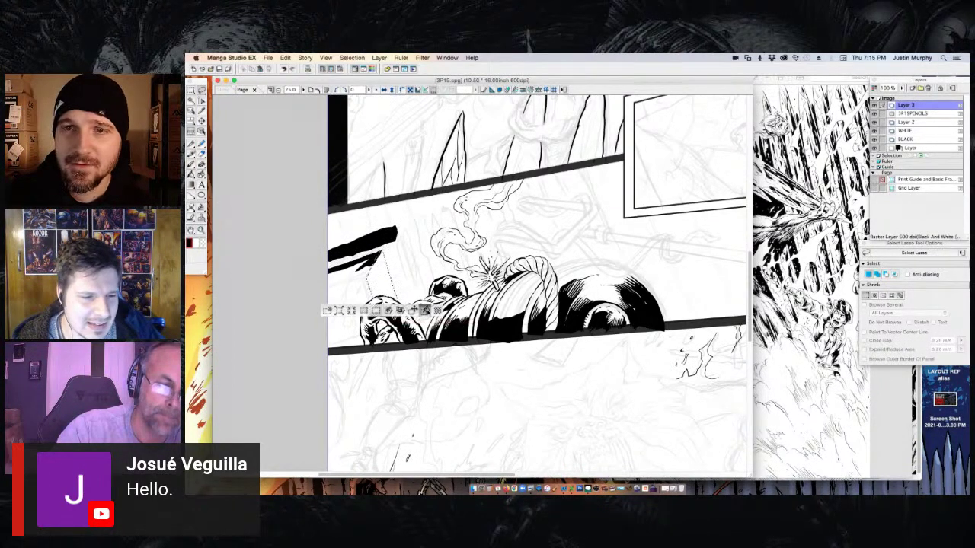
pyautogui.click(424, 310)
pyautogui.hotkey('ctrl', 'd')
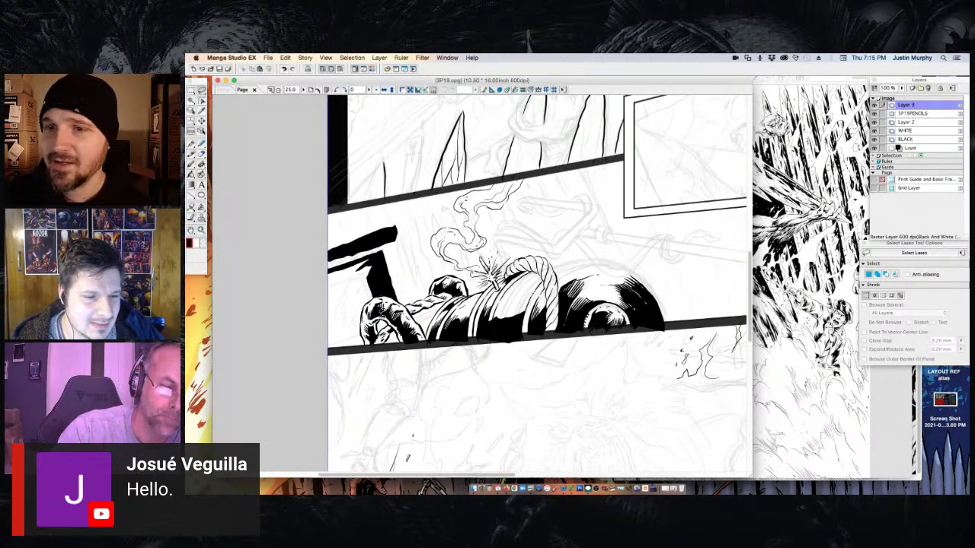
pyautogui.moveTo(383, 325); pyautogui.dragTo(383, 318)
pyautogui.click(425, 342)
pyautogui.click(281, 374)
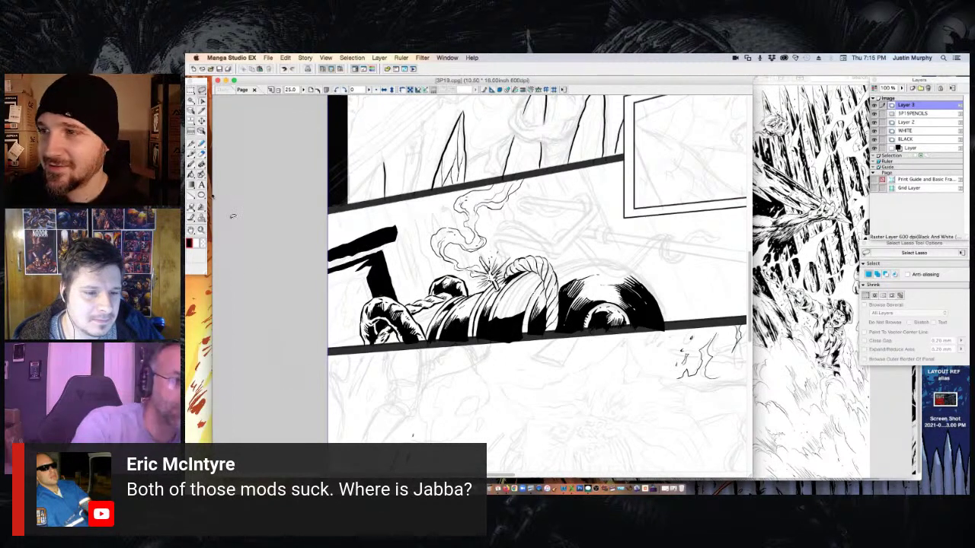
# Touch up the hand and barrel with white pen highlights, and ink the small cylindrical end piece above the wheel in black
pyautogui.click(192, 145)
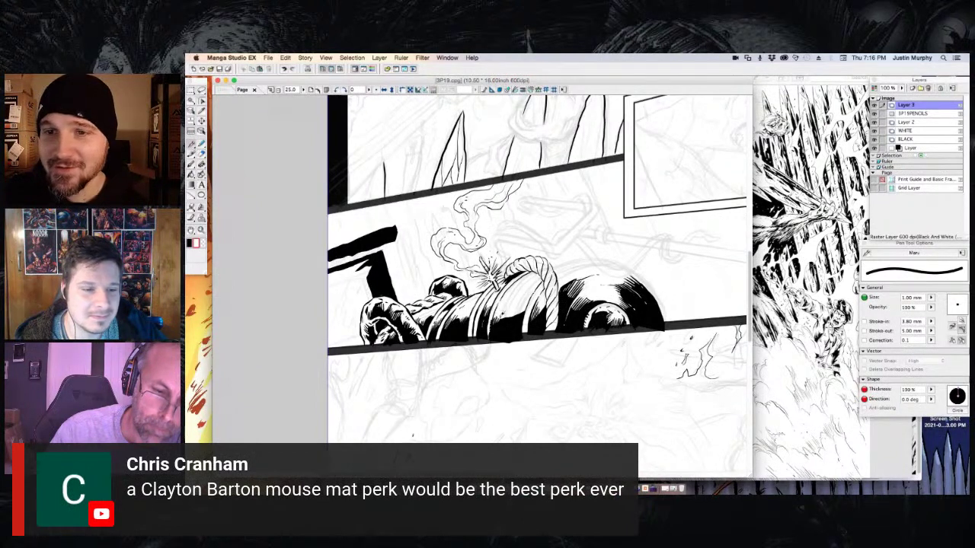
pyautogui.click(189, 242)
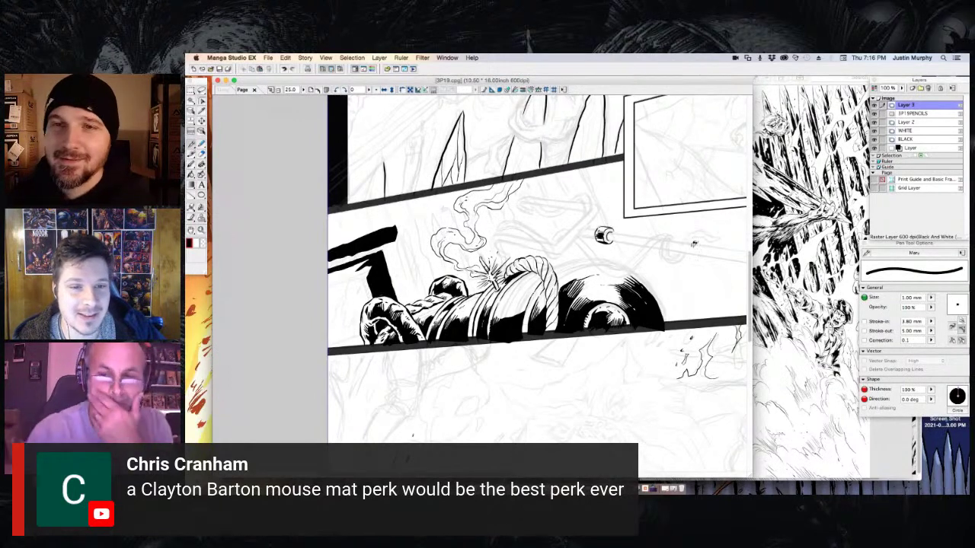
# Examine the inked barrel panel and the pencils around it up close at 50% scale
pyautogui.hscroll(3, 483, 281)
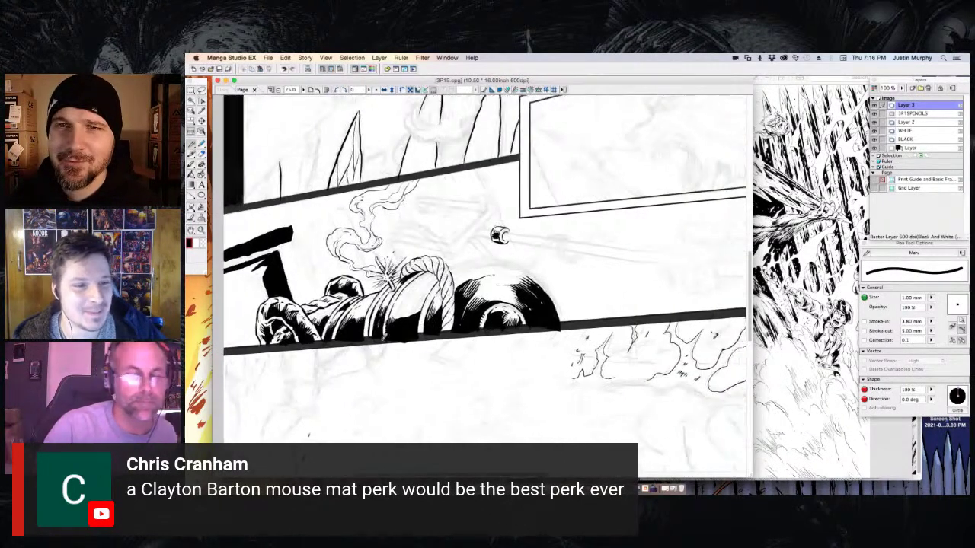
pyautogui.click(203, 231)
pyautogui.click(491, 294)
pyautogui.click(491, 293)
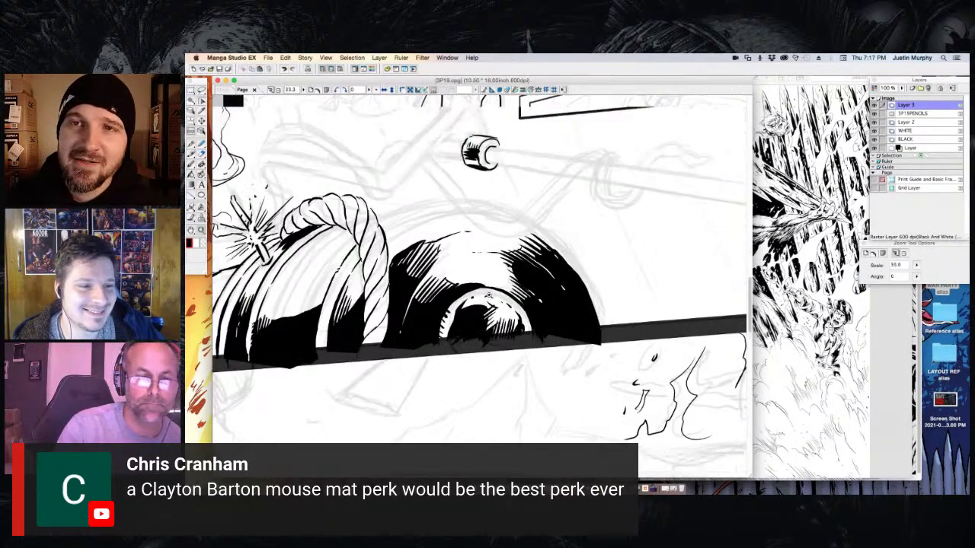
pyautogui.keyDown('alt'); pyautogui.click(487, 299); pyautogui.keyUp('alt')
pyautogui.keyDown('alt'); pyautogui.click(487, 298); pyautogui.keyUp('alt')
pyautogui.keyDown('alt'); pyautogui.click(486, 299); pyautogui.keyUp('alt')
pyautogui.scroll(5, 470, 237)
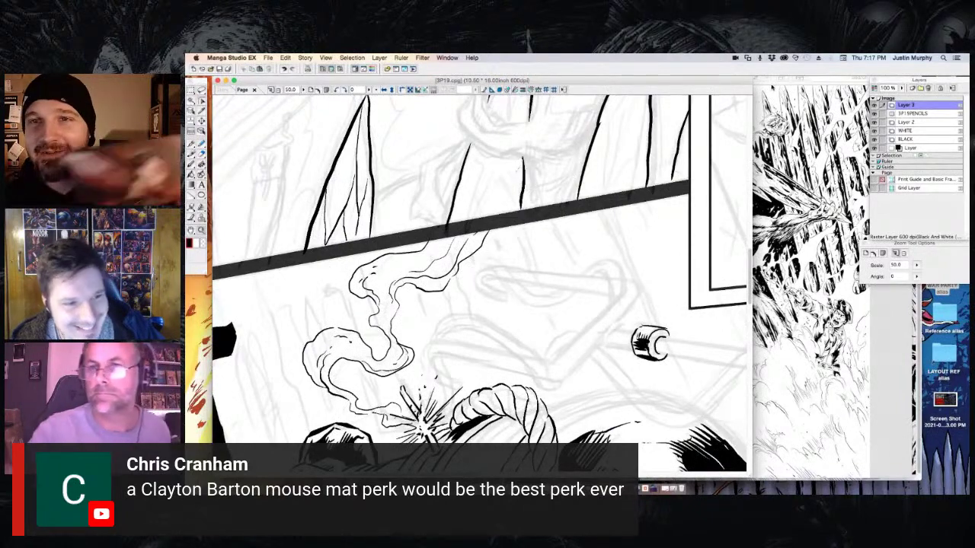
# Switch to Preview and show the finished double-page battle scene in front of the comic page
pyautogui.click(809, 191)
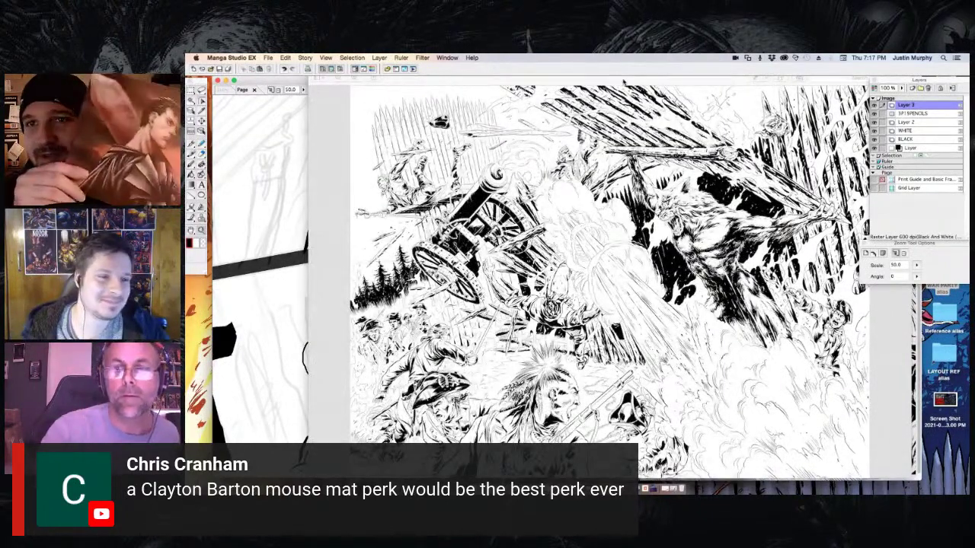
pyautogui.moveTo(564, 79); pyautogui.dragTo(558, 79)
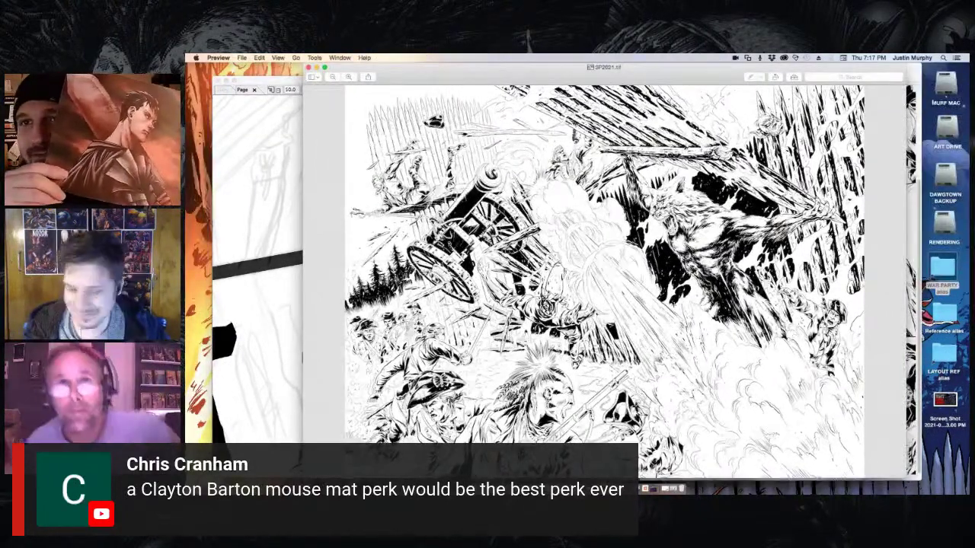
pyautogui.moveTo(677, 76); pyautogui.dragTo(694, 76)
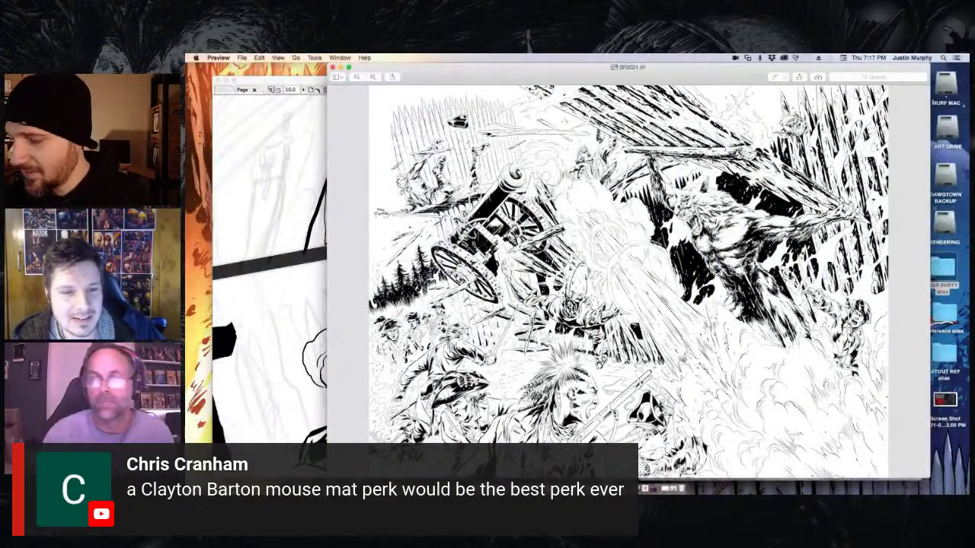
# Return to the comic page in Manga Studio EX and examine its panels, from the pencilled hand to the full page
pyautogui.click(313, 88)
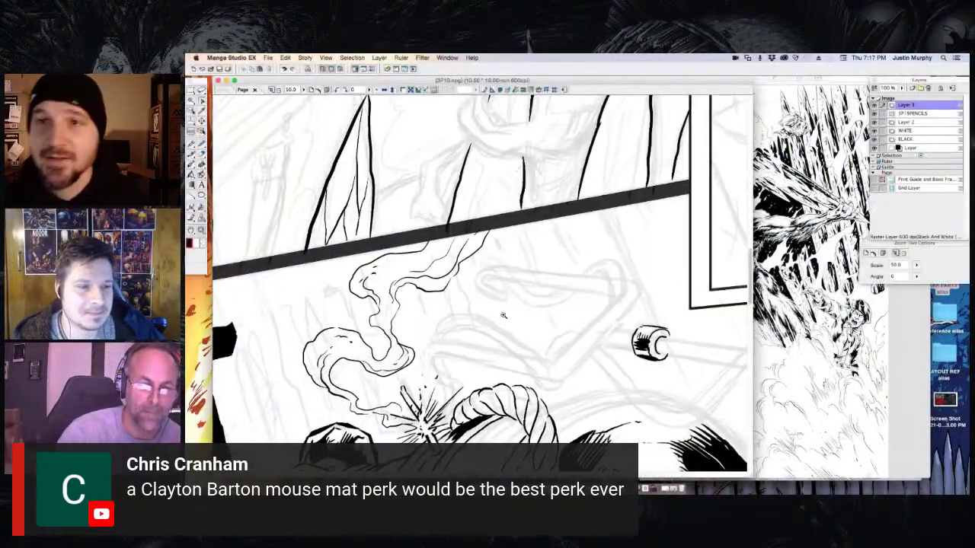
pyautogui.hscroll(10, 580, 327)
pyautogui.scroll(-5, 580, 327)
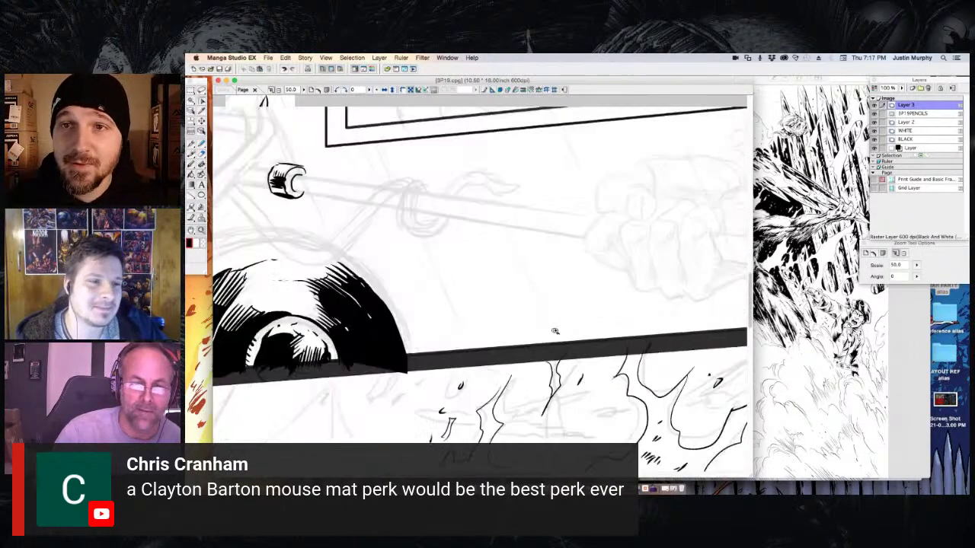
pyautogui.keyDown('alt'); pyautogui.click(506, 319); pyautogui.keyUp('alt')
pyautogui.keyDown('alt'); pyautogui.click(483, 315); pyautogui.keyUp('alt')
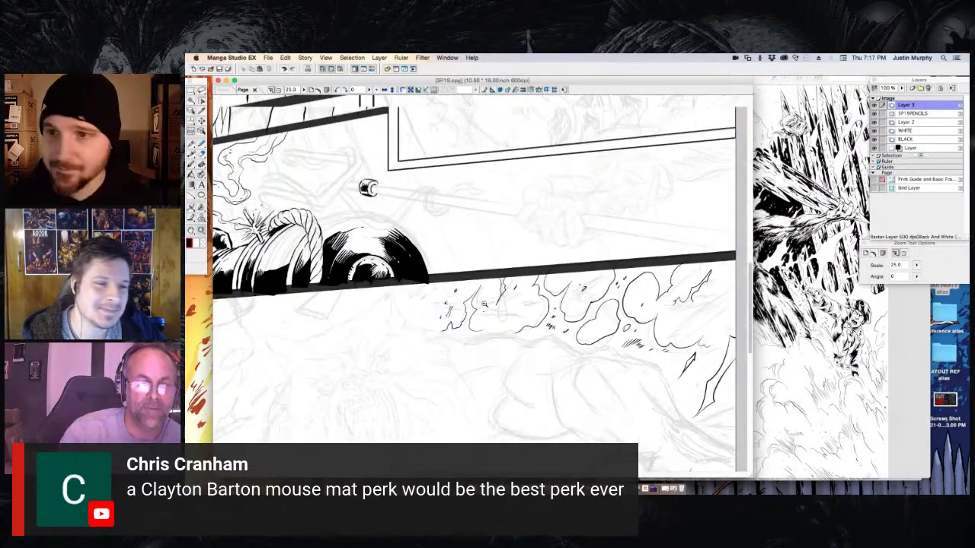
pyautogui.keyDown('alt'); pyautogui.click(488, 223); pyautogui.keyUp('alt')
pyautogui.scroll(5, 679, 302)
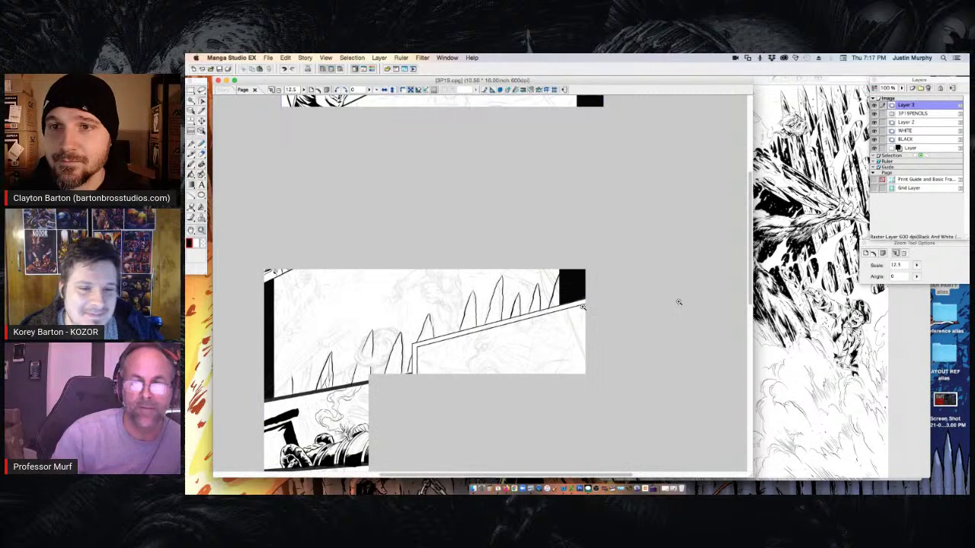
pyautogui.scroll(-2, 600, 322)
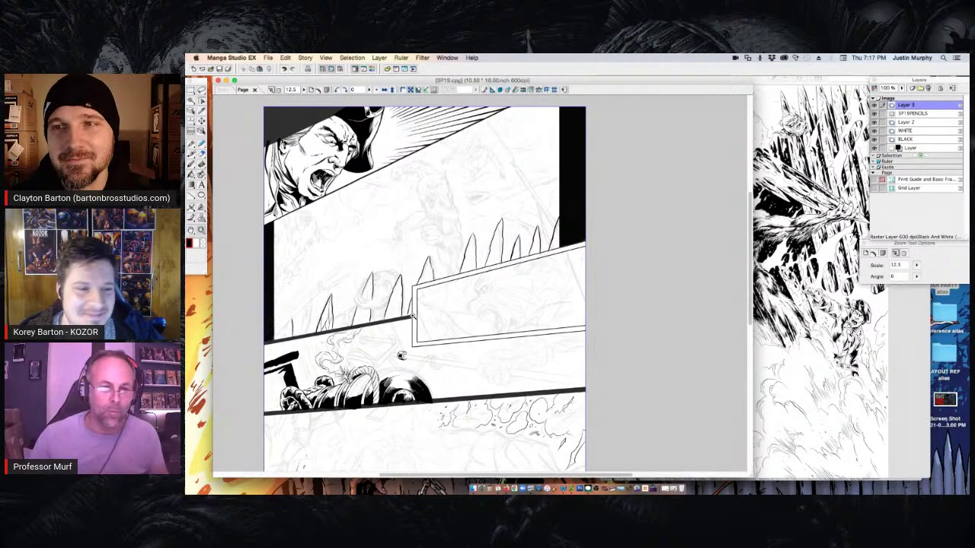
pyautogui.keyDown('alt'); pyautogui.click(461, 271); pyautogui.keyUp('alt')
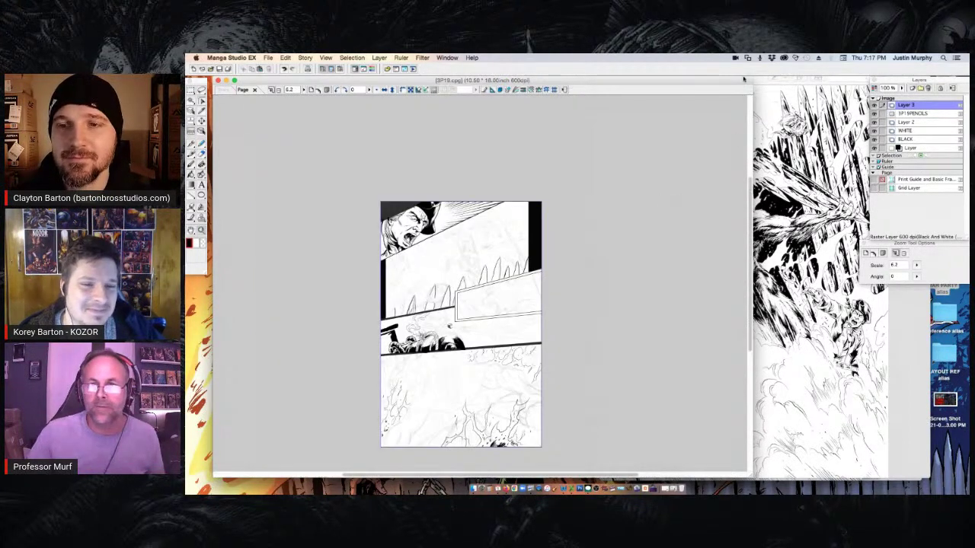
# Show the inked battle scene in Preview once more, and return to the Manga Studio EX page at 12.5% scale
pyautogui.click(763, 78)
pyautogui.moveTo(720, 78); pyautogui.dragTo(695, 78)
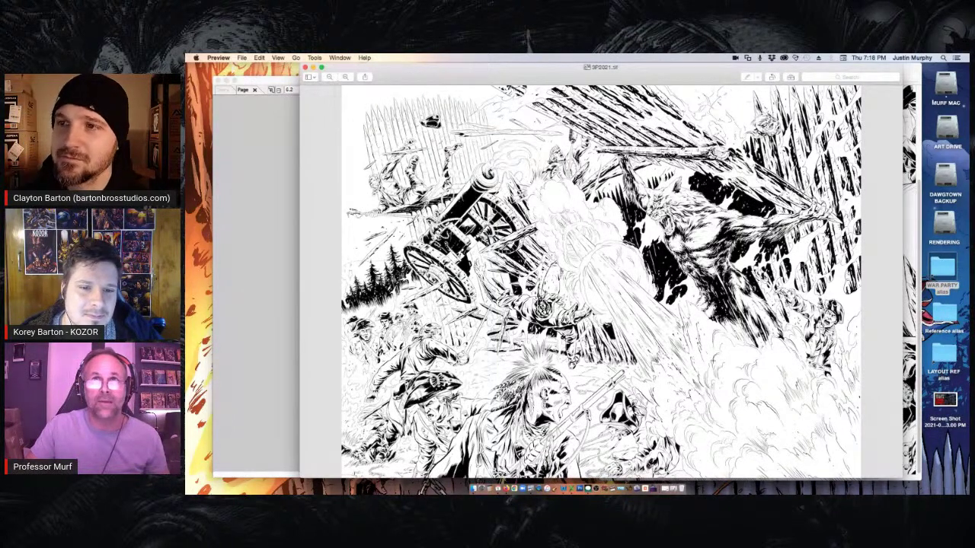
pyautogui.click(283, 181)
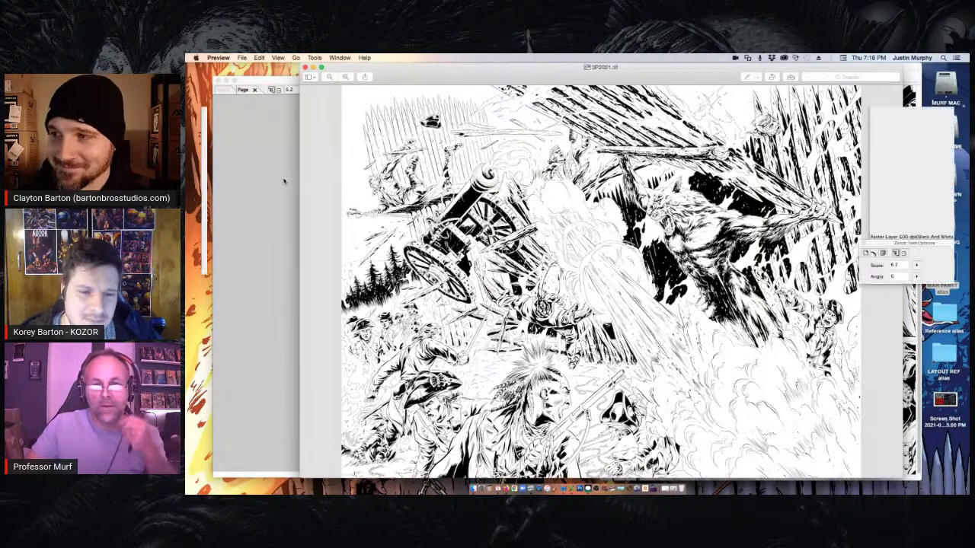
pyautogui.click(449, 265)
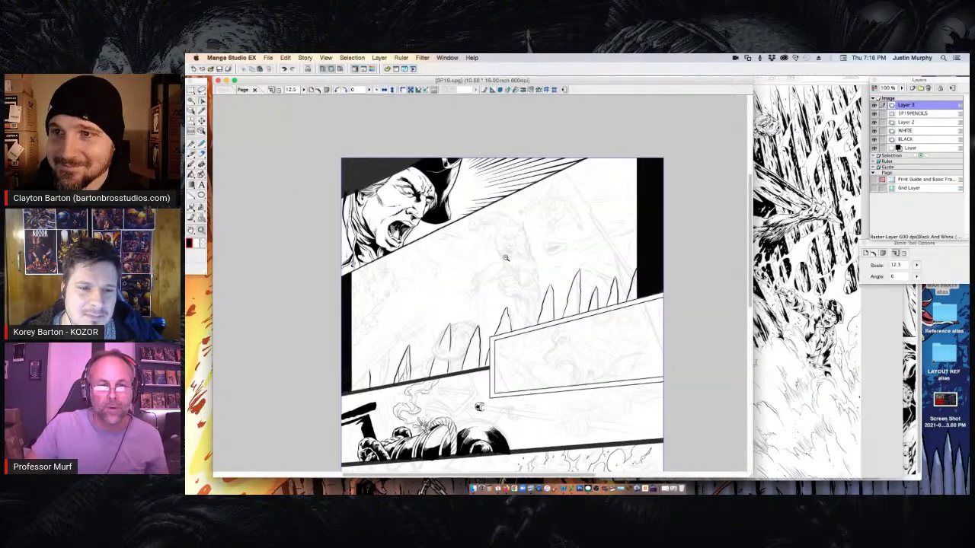
# Examine the comic page's lower panels, from the spiked fence and the inked barrel at closer range to the pencilled bottom panel
pyautogui.scroll(-2, 487, 259)
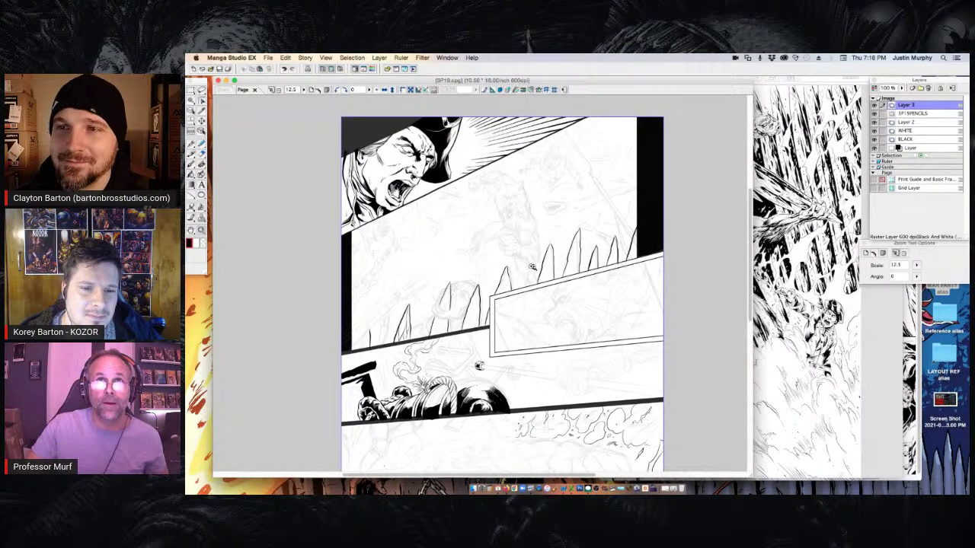
pyautogui.scroll(-2, 533, 265)
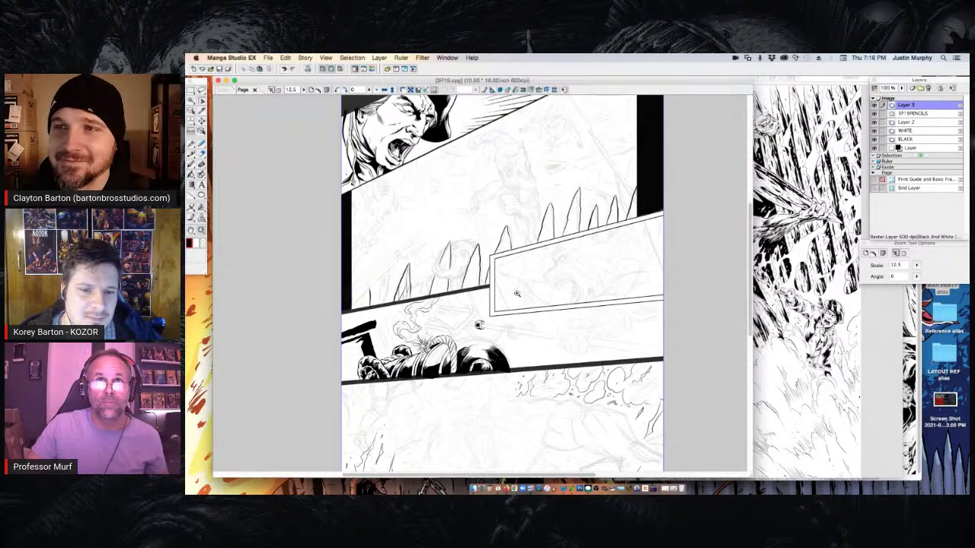
pyautogui.scroll(-2, 516, 293)
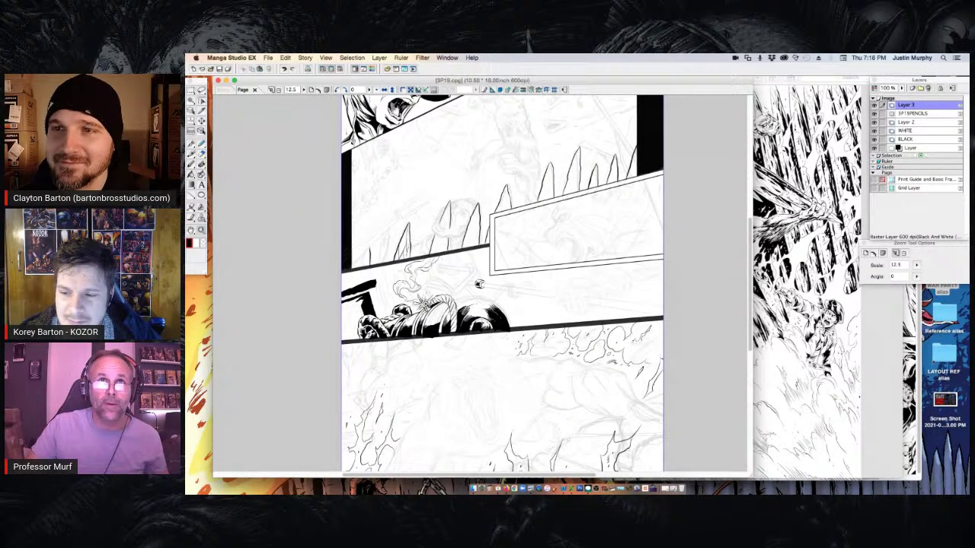
pyautogui.click(427, 305)
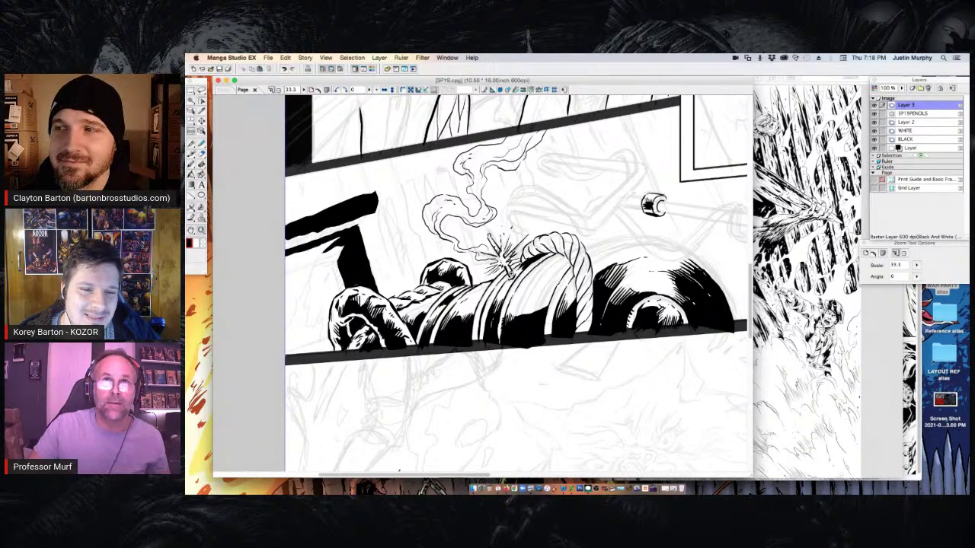
pyautogui.keyDown('alt'); pyautogui.click(504, 280); pyautogui.keyUp('alt')
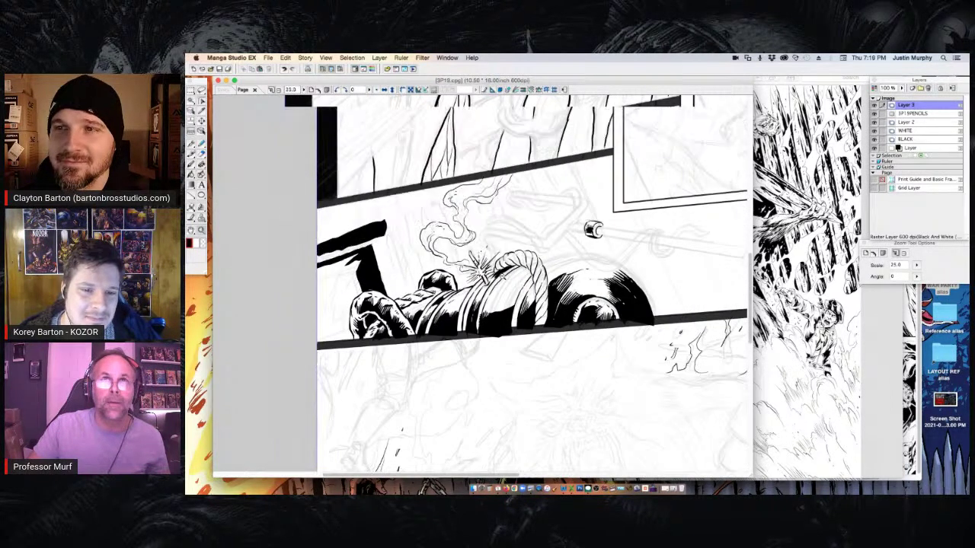
pyautogui.keyDown('alt'); pyautogui.click(504, 279); pyautogui.keyUp('alt')
pyautogui.scroll(-2, 609, 359)
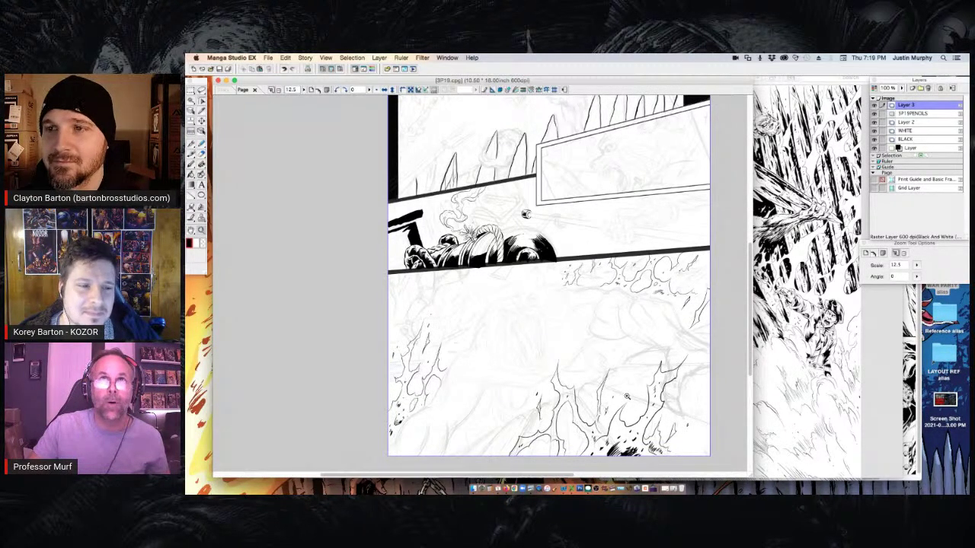
# Switch to Preview, open the coloured spread 3P2021.tif from WAR PARTY's ISSUE 3 COLORS folder, and place it over the inked version
pyautogui.click(868, 303)
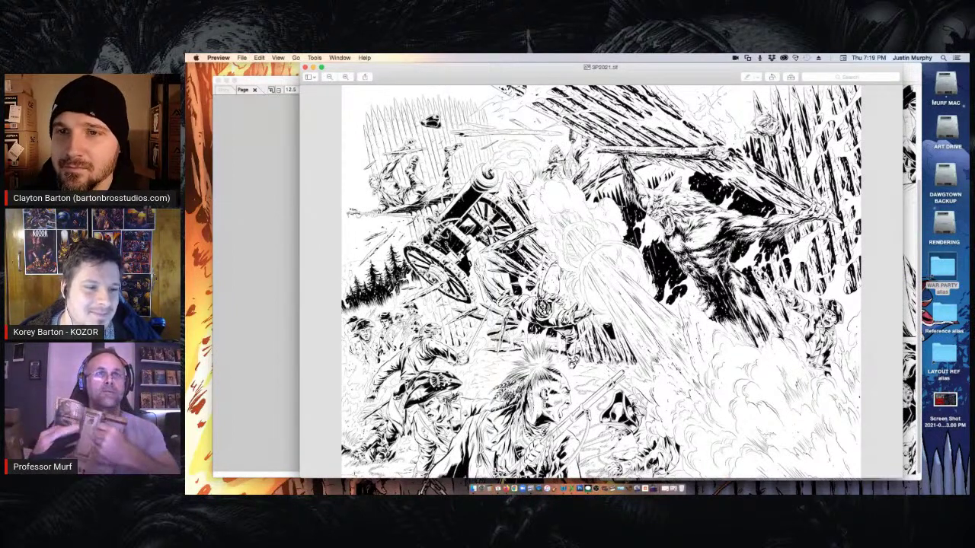
pyautogui.doubleClick(942, 268)
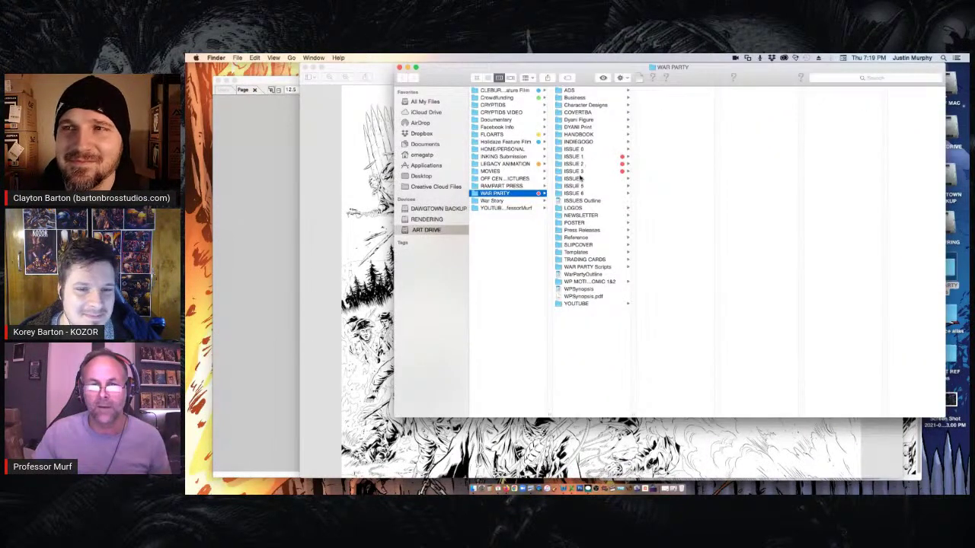
pyautogui.click(578, 172)
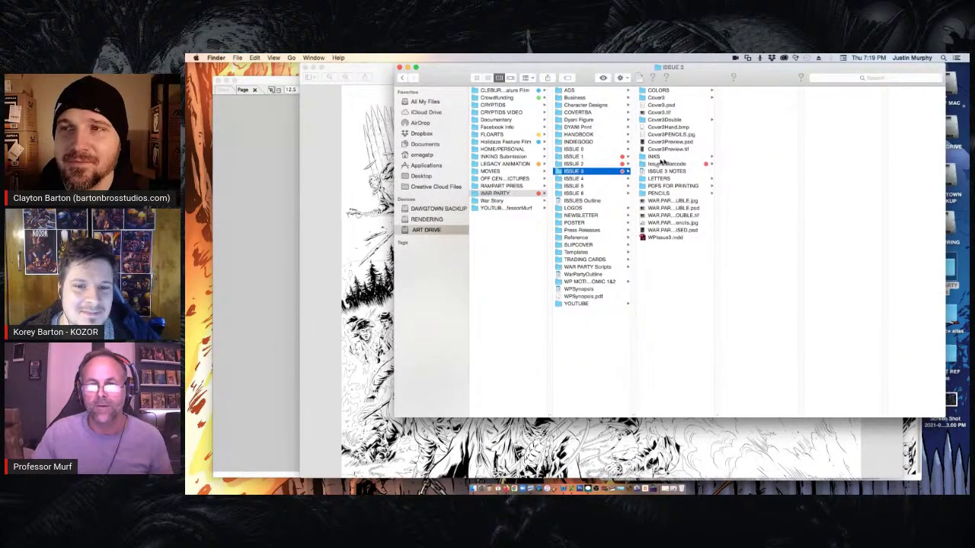
pyautogui.click(659, 91)
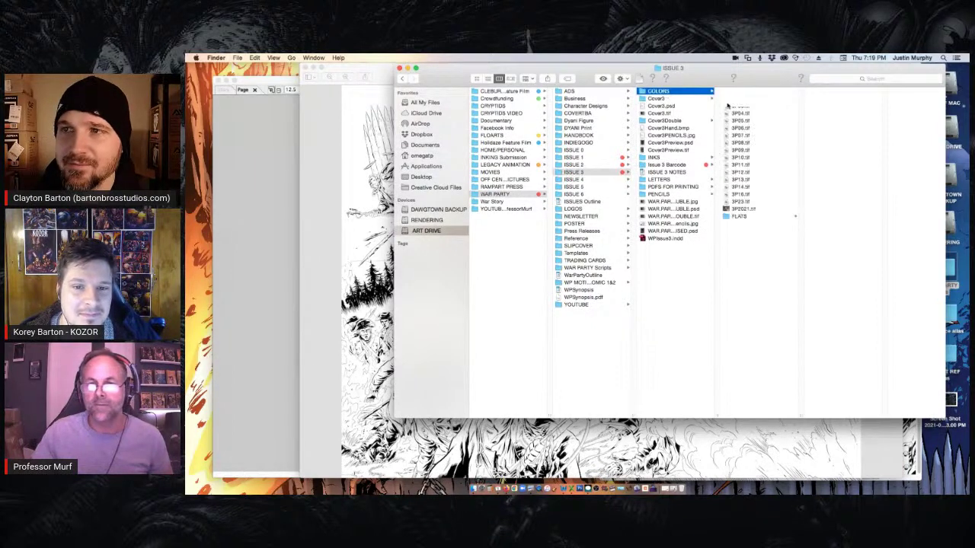
pyautogui.click(740, 208)
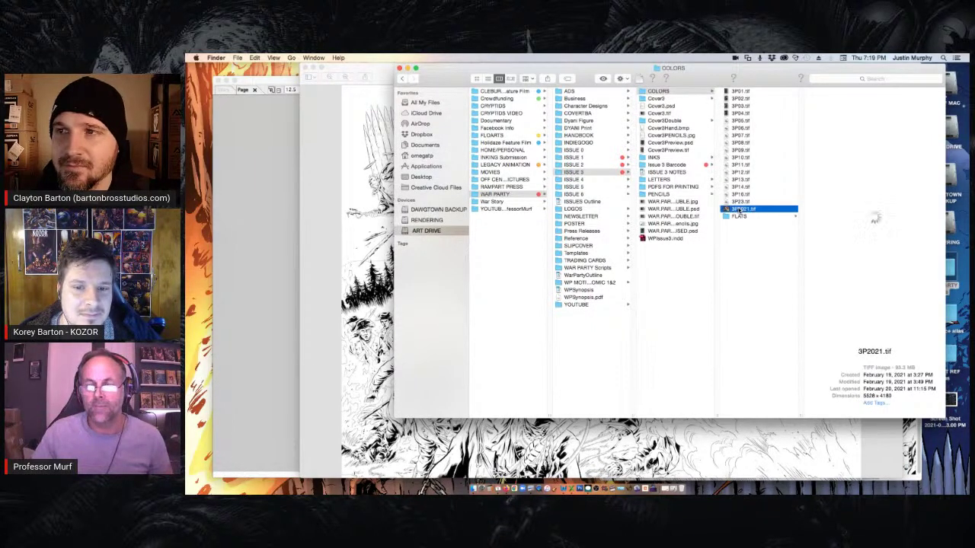
pyautogui.doubleClick(740, 210)
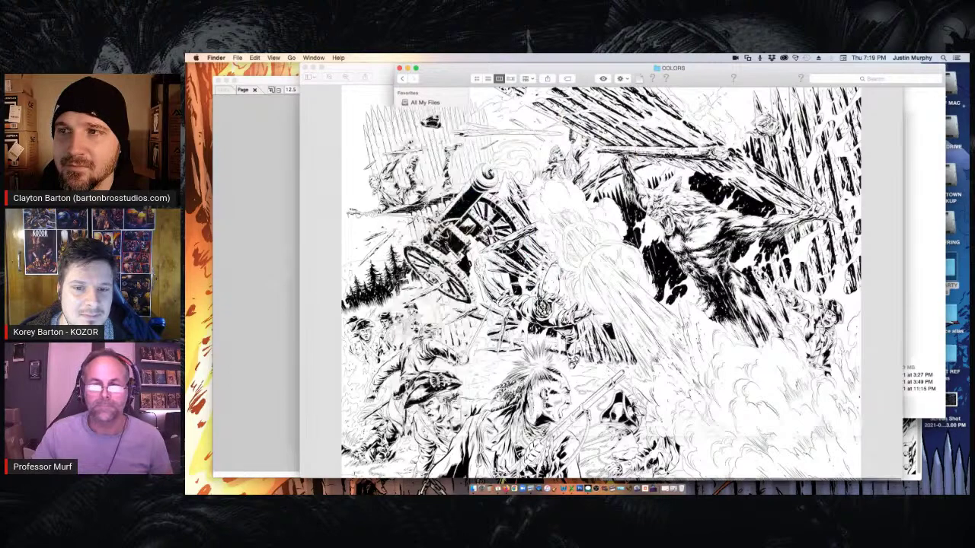
pyautogui.press('super+grave')
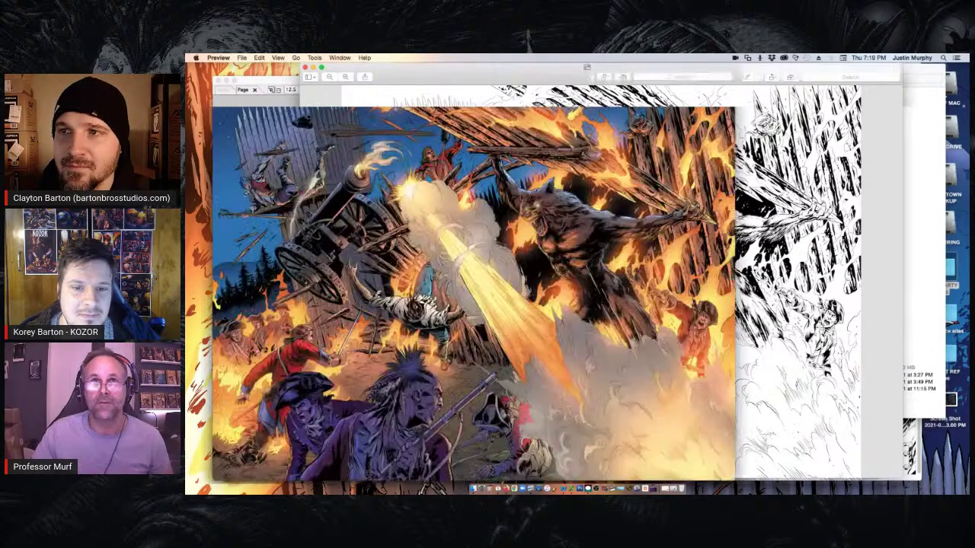
pyautogui.moveTo(652, 69); pyautogui.dragTo(779, 61)
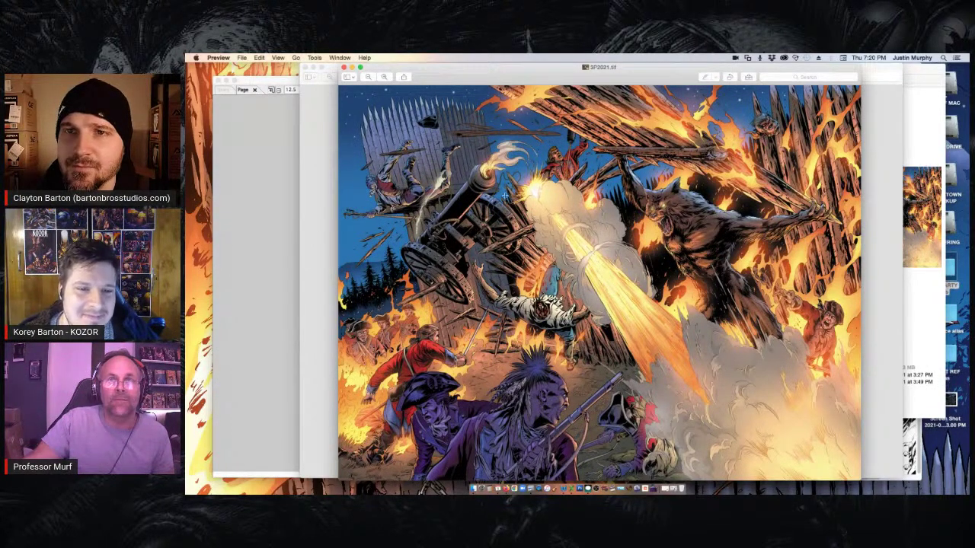
# Compare the inked and coloured battle spreads, close both images, and return to the comic page in Manga Studio EX
pyautogui.click(311, 162)
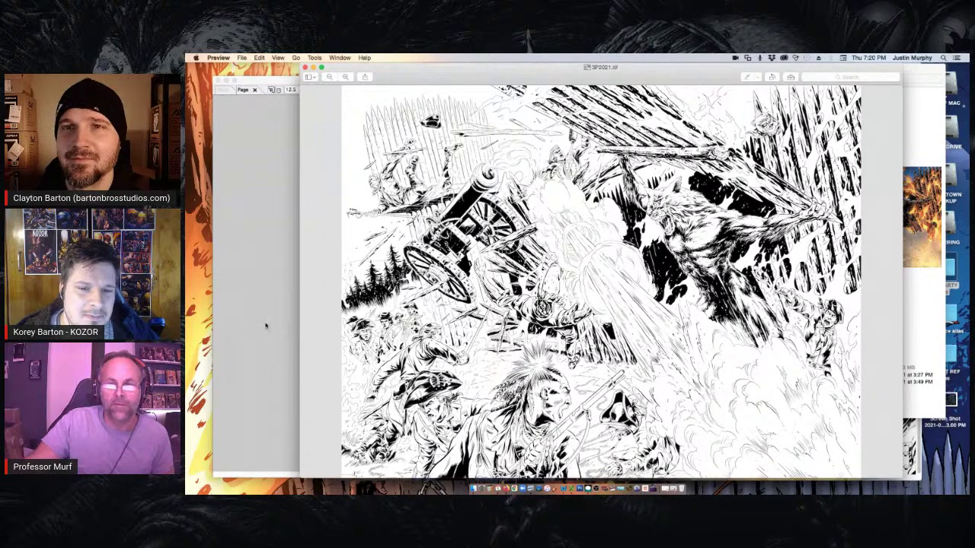
pyautogui.moveTo(474, 71); pyautogui.dragTo(472, 117)
pyautogui.click(477, 81)
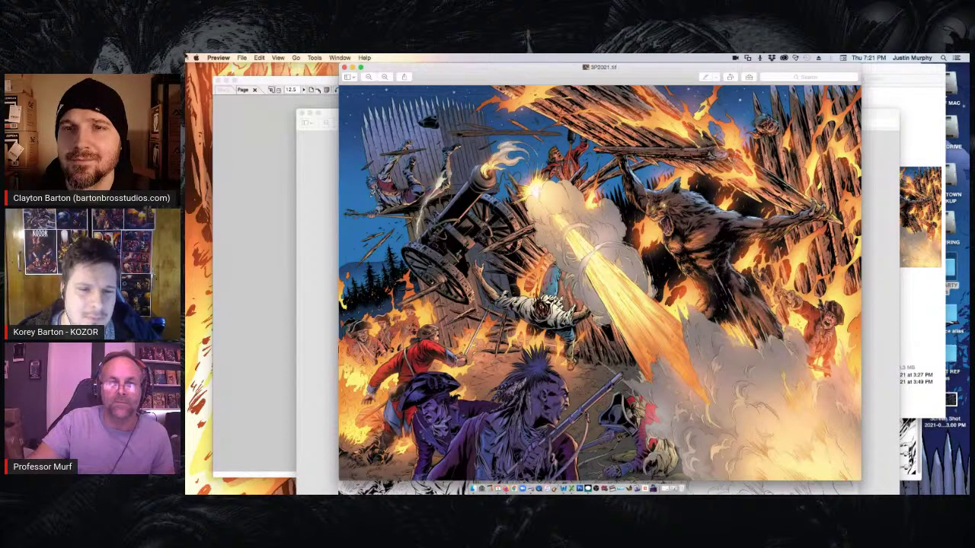
pyautogui.click(344, 69)
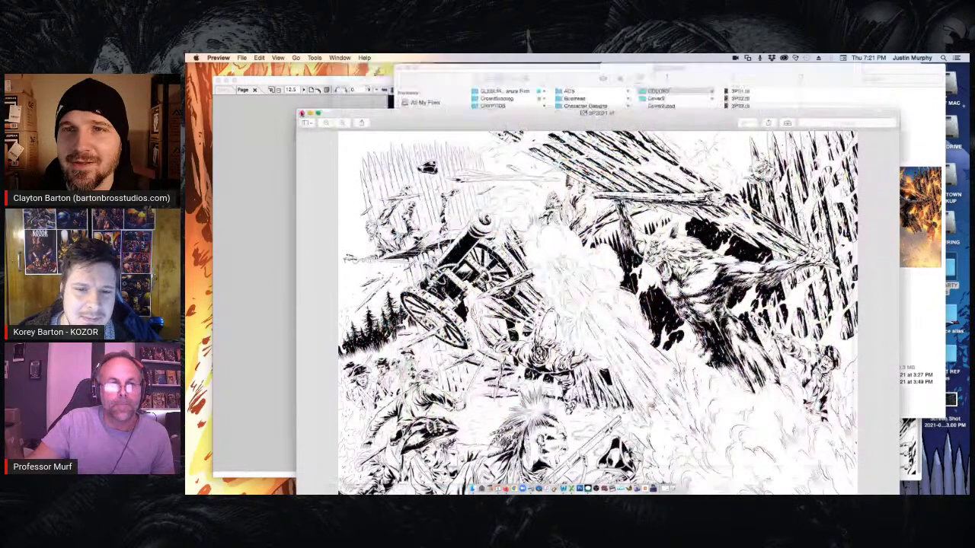
pyautogui.click(301, 113)
pyautogui.click(252, 109)
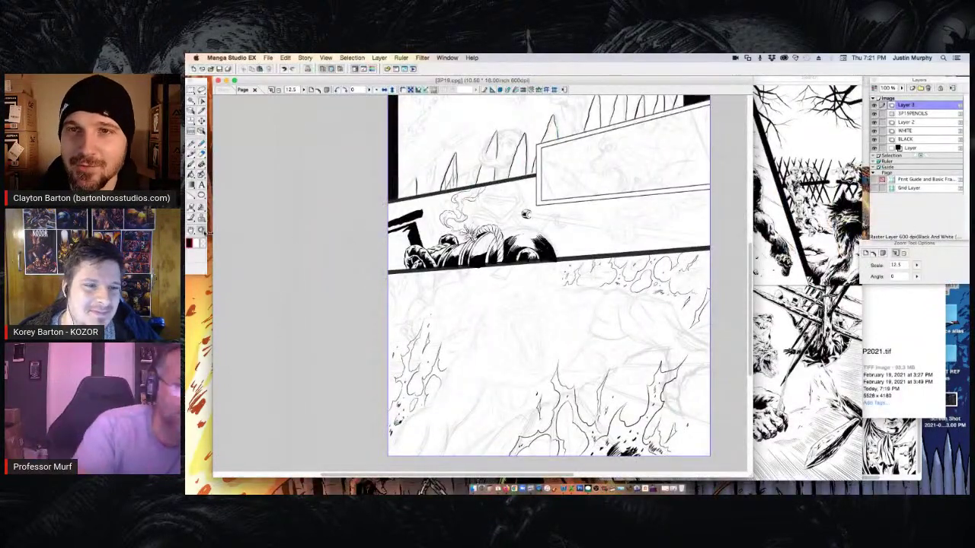
# Ink fine hatching with the Pen tool along the underside of the door frame's top beam in the barrel panel at 33.3% scale
pyautogui.click(416, 253)
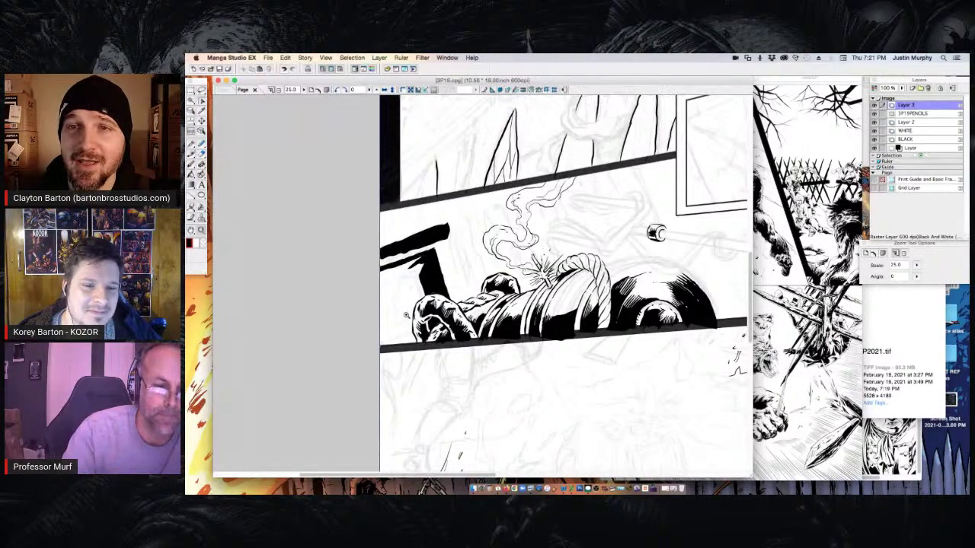
pyautogui.click(408, 311)
pyautogui.click(192, 145)
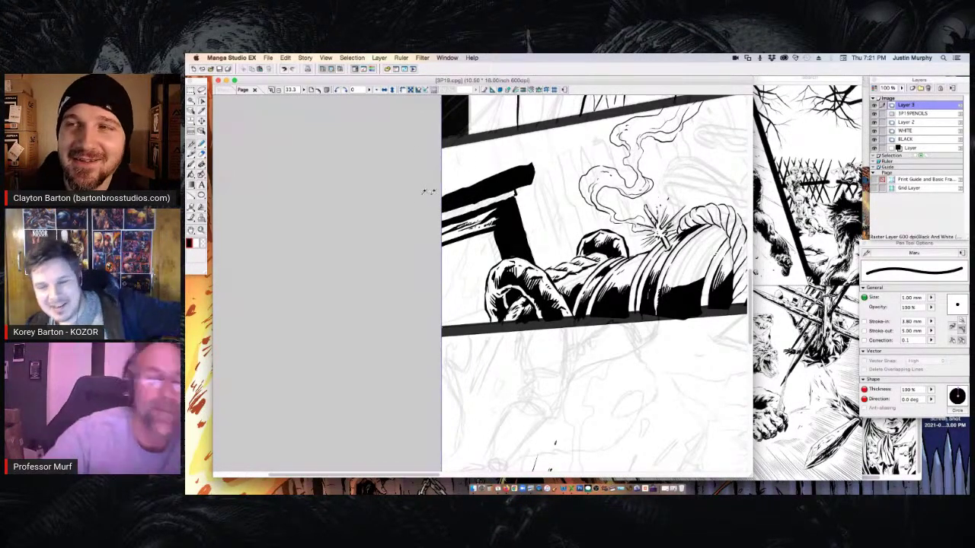
pyautogui.moveTo(444, 206)
pyautogui.mouseDown()
pyautogui.moveTo(453, 219)
pyautogui.moveTo(516, 196)
pyautogui.mouseUp()
# Ink the edge and rough wood grain on the side face of the door frame's upright post
pyautogui.moveTo(513, 182)
pyautogui.mouseDown()
pyautogui.moveTo(531, 242)
pyautogui.moveTo(530, 214)
pyautogui.mouseUp()
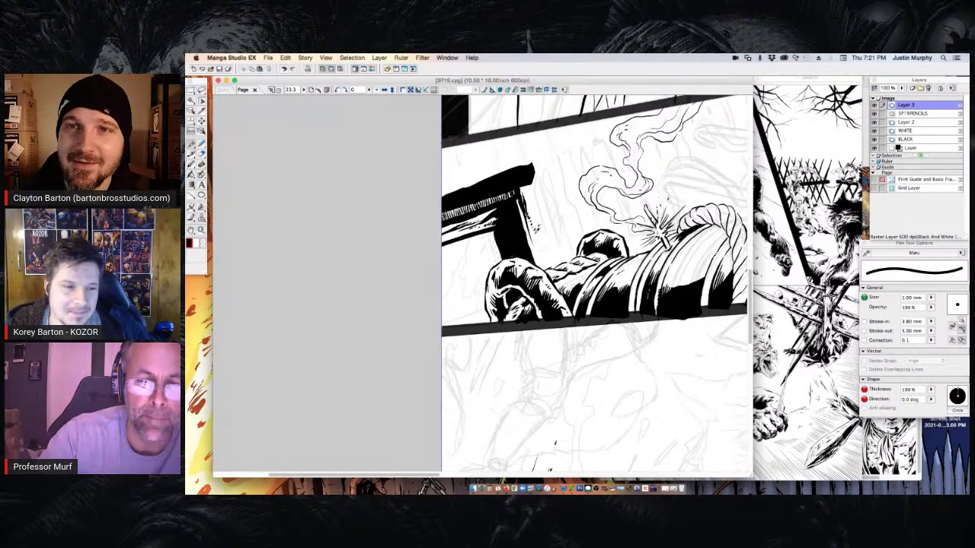
pyautogui.moveTo(530, 177); pyautogui.dragTo(559, 256)
pyautogui.moveTo(539, 191)
pyautogui.mouseDown()
pyautogui.moveTo(549, 218)
pyautogui.moveTo(544, 196)
pyautogui.mouseUp()
pyautogui.moveTo(534, 174); pyautogui.dragTo(543, 204)
pyautogui.moveTo(550, 227); pyautogui.dragTo(550, 265)
pyautogui.moveTo(542, 220); pyautogui.dragTo(560, 266)
pyautogui.moveTo(554, 233); pyautogui.dragTo(559, 251)
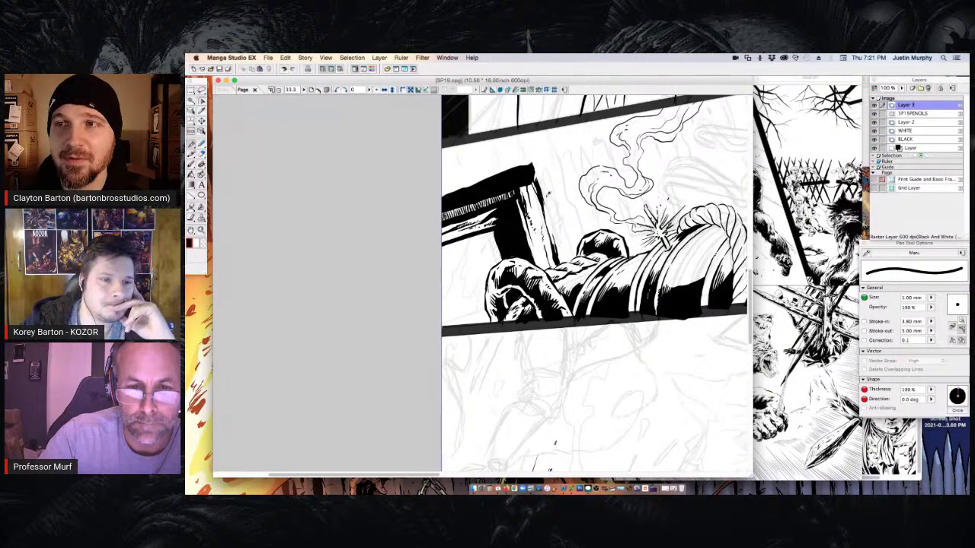
# Ink the long outer edge of the door post, thickening it from the beam's corner down to the fallen figure
pyautogui.moveTo(539, 176)
pyautogui.mouseDown()
pyautogui.moveTo(559, 221)
pyautogui.moveTo(568, 261)
pyautogui.mouseUp()
pyautogui.moveTo(554, 217); pyautogui.dragTo(562, 252)
pyautogui.moveTo(547, 184)
pyautogui.mouseDown()
pyautogui.moveTo(558, 218)
pyautogui.moveTo(555, 209)
pyautogui.mouseUp()
pyautogui.moveTo(542, 166)
pyautogui.mouseDown()
pyautogui.moveTo(547, 188)
pyautogui.moveTo(545, 178)
pyautogui.mouseUp()
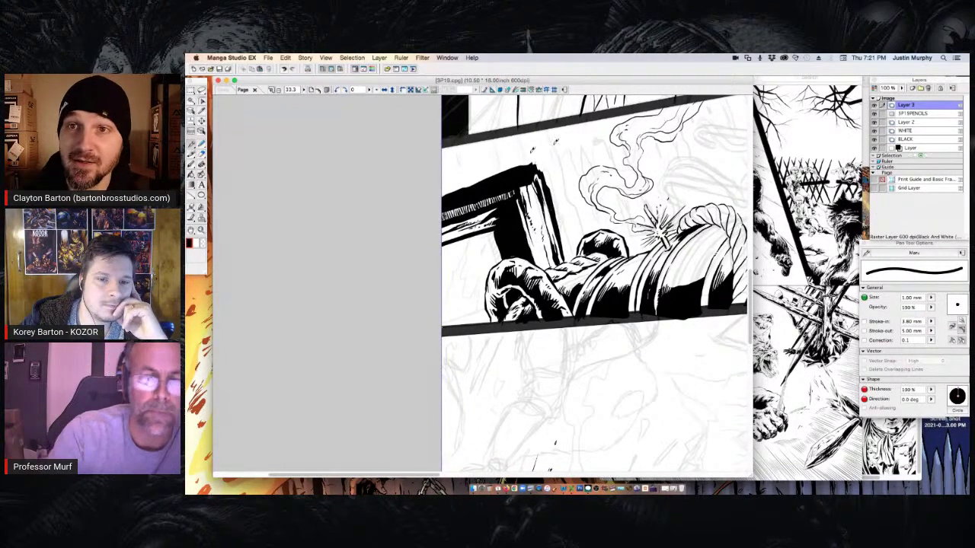
# Ink the vertical plank lines and wood grain on the wall above the door frame's top beam
pyautogui.moveTo(489, 137); pyautogui.dragTo(499, 171)
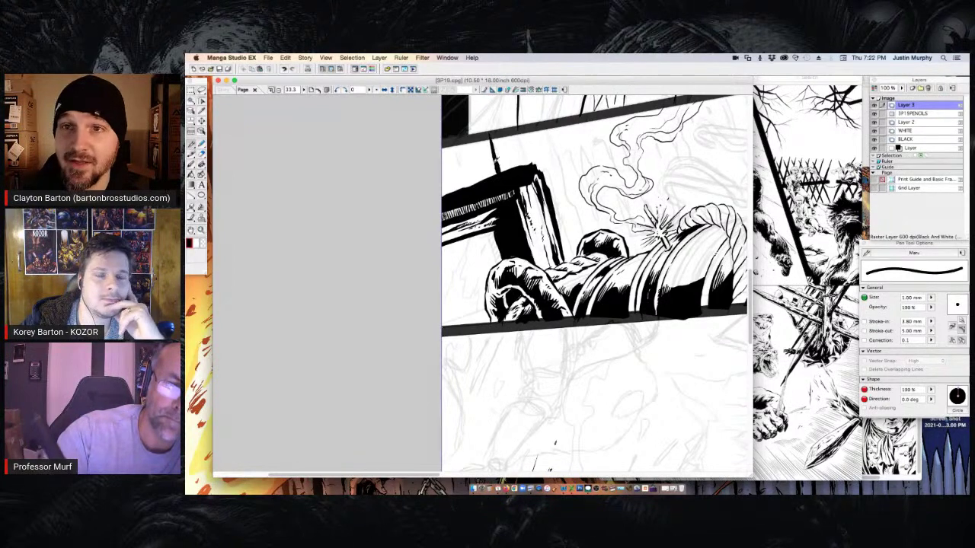
pyautogui.moveTo(492, 137)
pyautogui.mouseDown()
pyautogui.moveTo(505, 166)
pyautogui.moveTo(510, 147)
pyautogui.mouseUp()
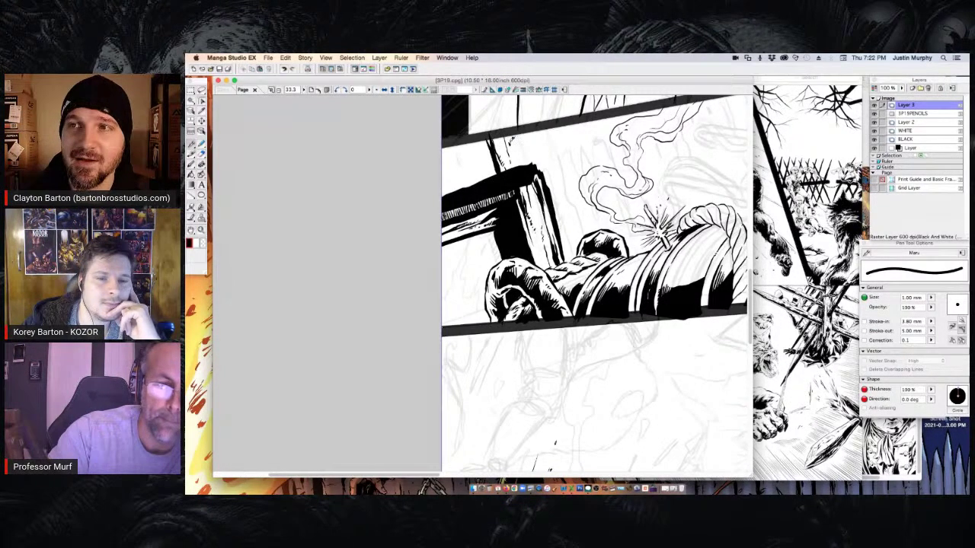
pyautogui.moveTo(515, 136); pyautogui.dragTo(526, 164)
pyautogui.moveTo(472, 141)
pyautogui.mouseDown()
pyautogui.moveTo(480, 180)
pyautogui.moveTo(480, 163)
pyautogui.moveTo(484, 172)
pyautogui.mouseUp()
pyautogui.moveTo(483, 163); pyautogui.dragTo(487, 178)
pyautogui.moveTo(478, 142)
pyautogui.mouseDown()
pyautogui.moveTo(483, 160)
pyautogui.moveTo(460, 172)
pyautogui.moveTo(465, 181)
pyautogui.moveTo(466, 166)
pyautogui.mouseUp()
pyautogui.moveTo(466, 163)
pyautogui.mouseDown()
pyautogui.moveTo(471, 186)
pyautogui.moveTo(458, 180)
pyautogui.mouseUp()
pyautogui.moveTo(449, 140); pyautogui.dragTo(452, 152)
pyautogui.moveTo(449, 166); pyautogui.dragTo(447, 178)
pyautogui.moveTo(448, 182)
pyautogui.mouseDown()
pyautogui.moveTo(453, 198)
pyautogui.moveTo(449, 188)
pyautogui.mouseUp()
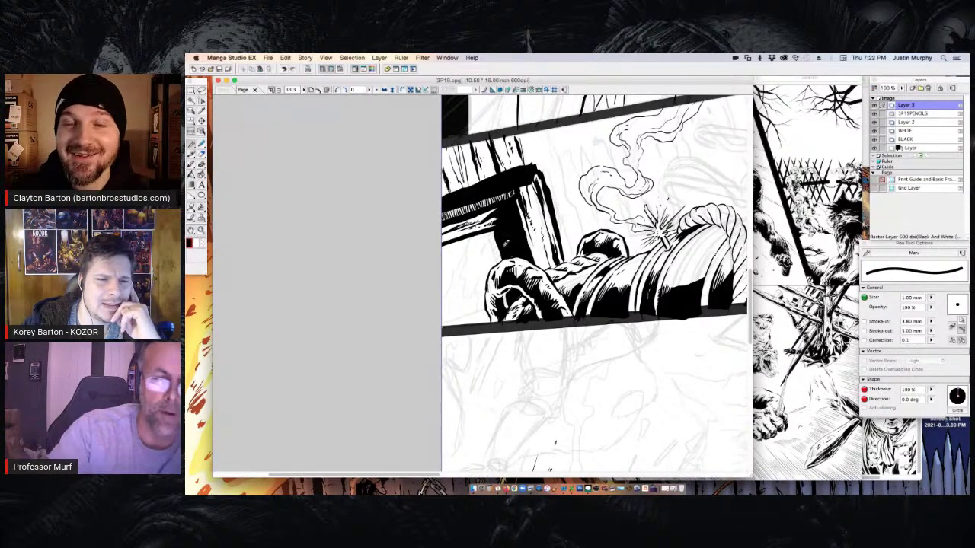
# Ink long plank lines and wood grain on the wall between the door post and the rising smoke
pyautogui.moveTo(531, 123); pyautogui.dragTo(534, 149)
pyautogui.moveTo(533, 140); pyautogui.dragTo(538, 158)
pyautogui.moveTo(538, 133)
pyautogui.mouseDown()
pyautogui.moveTo(567, 224)
pyautogui.moveTo(566, 199)
pyautogui.mouseUp()
pyautogui.moveTo(553, 158)
pyautogui.mouseDown()
pyautogui.moveTo(557, 169)
pyautogui.moveTo(555, 161)
pyautogui.mouseUp()
pyautogui.moveTo(553, 126)
pyautogui.mouseDown()
pyautogui.moveTo(565, 178)
pyautogui.moveTo(559, 143)
pyautogui.mouseUp()
pyautogui.moveTo(555, 129); pyautogui.dragTo(577, 222)
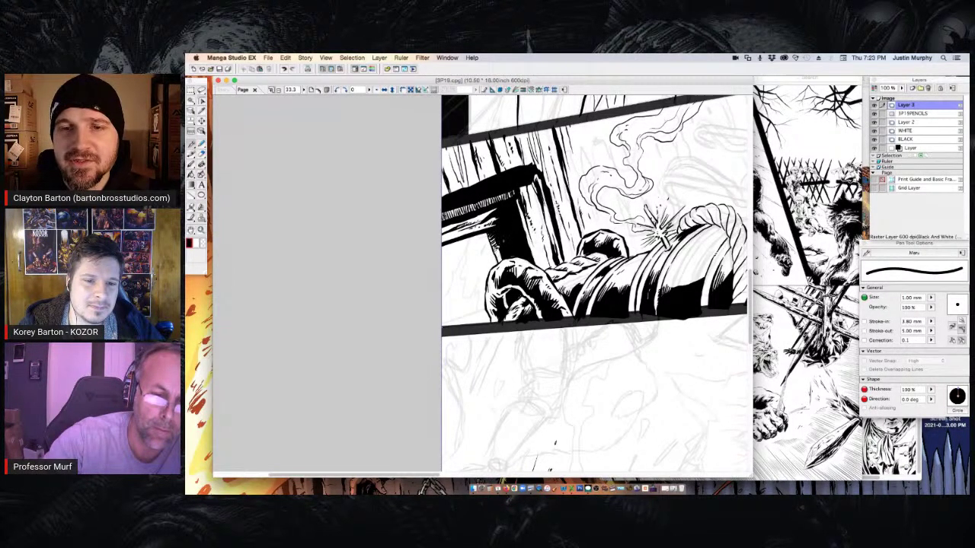
# Ink short hatch marks at the foot of the door post's inner edge and small specks beside the fallen figure
pyautogui.moveTo(495, 248); pyautogui.dragTo(501, 253)
pyautogui.moveTo(496, 250); pyautogui.dragTo(505, 259)
pyautogui.moveTo(498, 258); pyautogui.dragTo(506, 264)
pyautogui.moveTo(478, 297); pyautogui.dragTo(482, 307)
pyautogui.moveTo(481, 276); pyautogui.dragTo(477, 282)
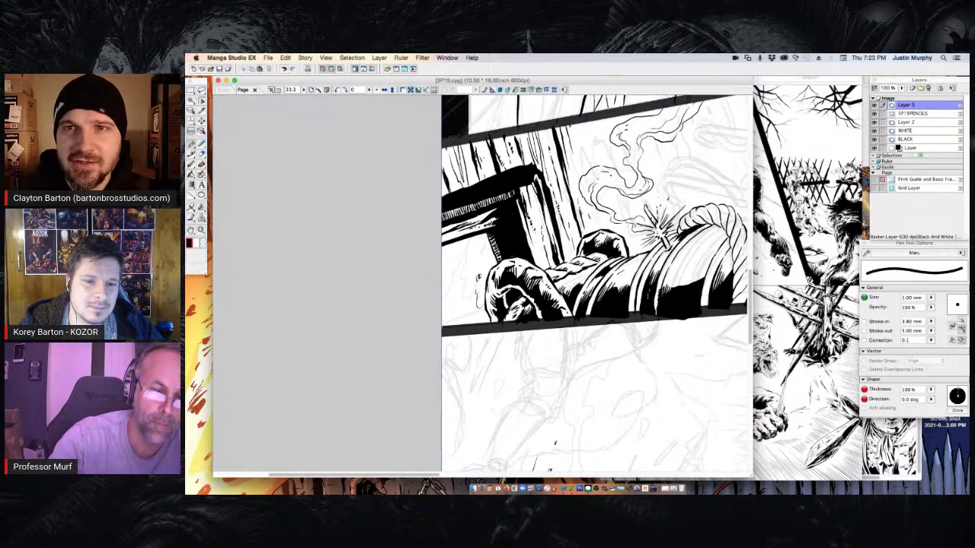
# Ink the loose contours and texture marks inside the doorway, and darken the ground beside the fallen figure
pyautogui.moveTo(487, 247); pyautogui.dragTo(482, 259)
pyautogui.moveTo(482, 260)
pyautogui.mouseDown()
pyautogui.moveTo(471, 271)
pyautogui.moveTo(460, 257)
pyautogui.moveTo(451, 268)
pyautogui.mouseUp()
pyautogui.moveTo(455, 264)
pyautogui.mouseDown()
pyautogui.moveTo(441, 273)
pyautogui.moveTo(448, 297)
pyautogui.mouseUp()
pyautogui.moveTo(464, 279)
pyautogui.mouseDown()
pyautogui.moveTo(452, 306)
pyautogui.moveTo(469, 310)
pyautogui.moveTo(450, 318)
pyautogui.mouseUp()
pyautogui.moveTo(460, 304); pyautogui.dragTo(455, 317)
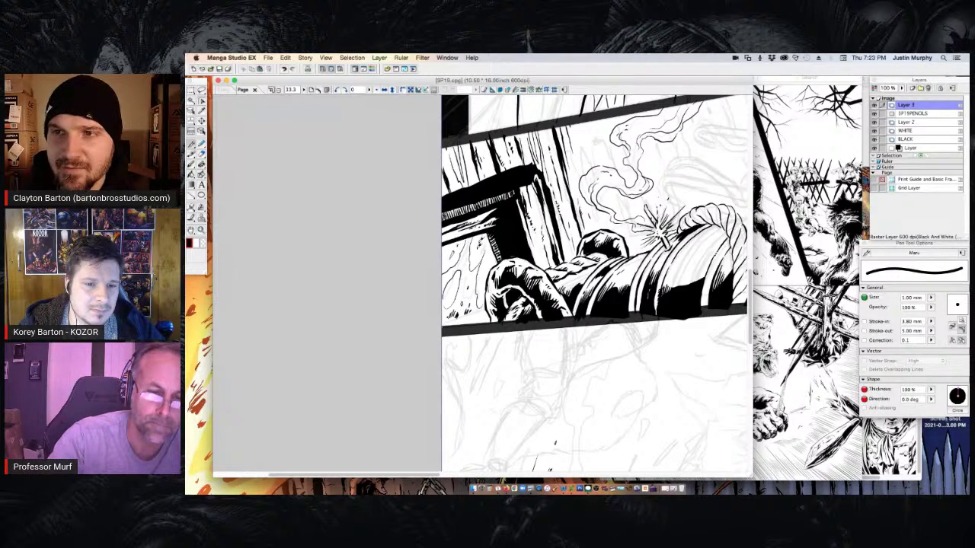
pyautogui.moveTo(484, 308)
pyautogui.mouseDown()
pyautogui.moveTo(443, 325)
pyautogui.moveTo(487, 313)
pyautogui.moveTo(486, 321)
pyautogui.mouseUp()
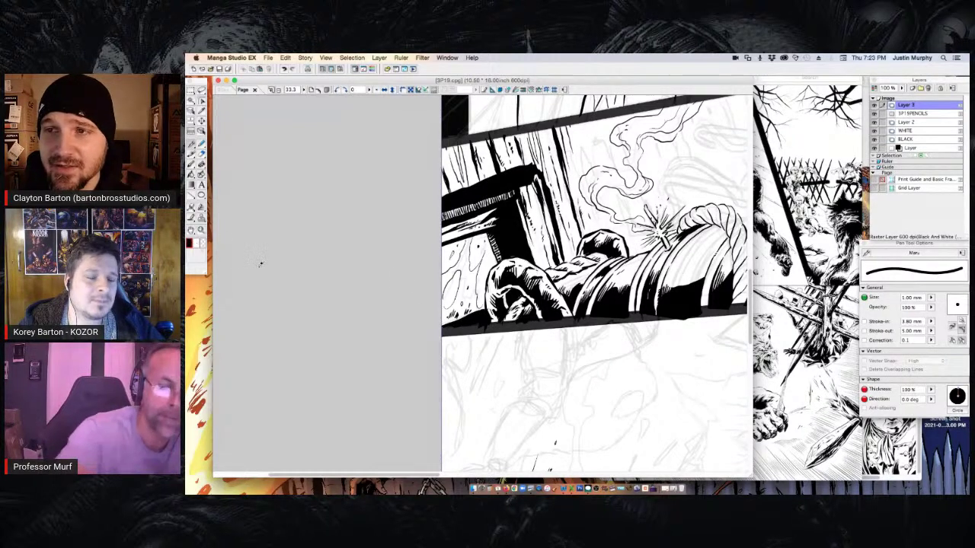
# Swap the drawing colour to white and cut thin highlights into the black ground and door frame
pyautogui.press('x')
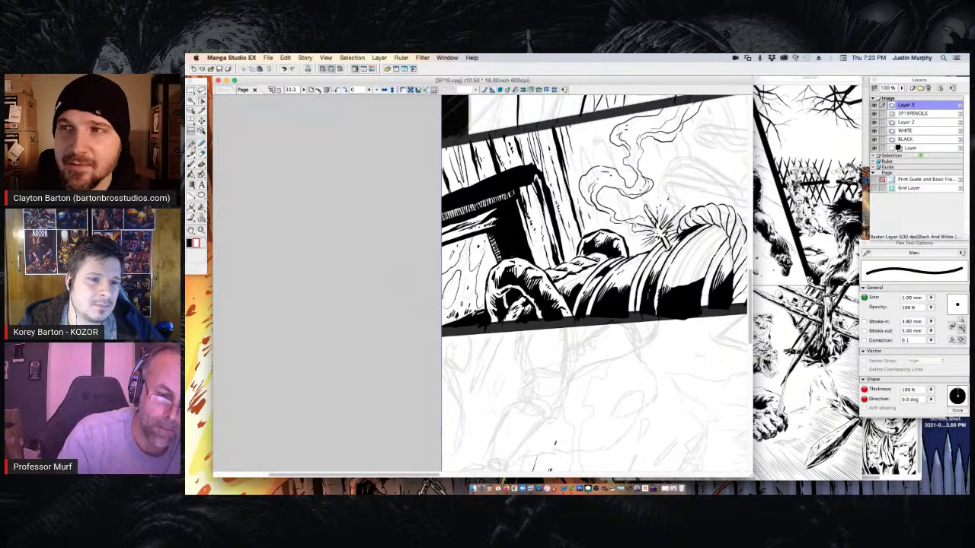
pyautogui.moveTo(460, 320); pyautogui.dragTo(479, 312)
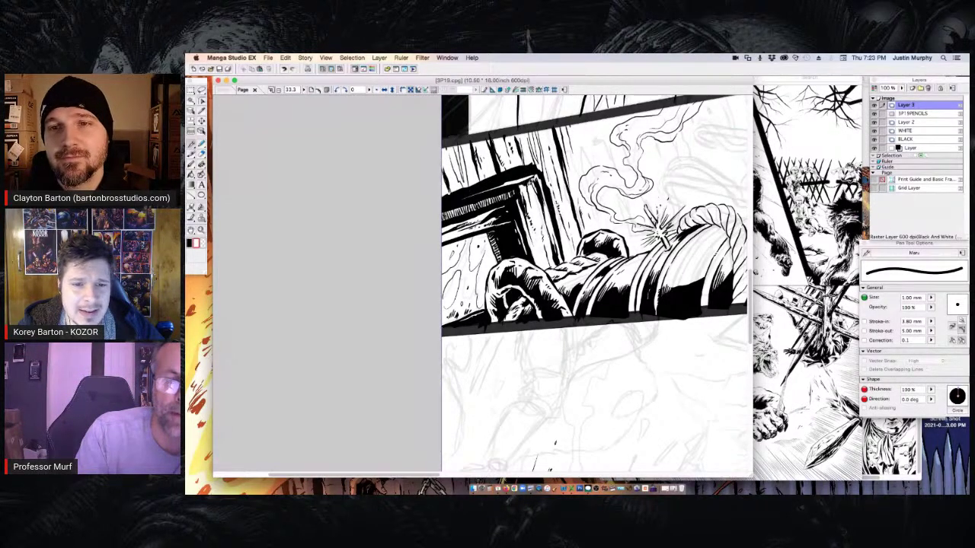
pyautogui.moveTo(517, 191); pyautogui.dragTo(508, 190)
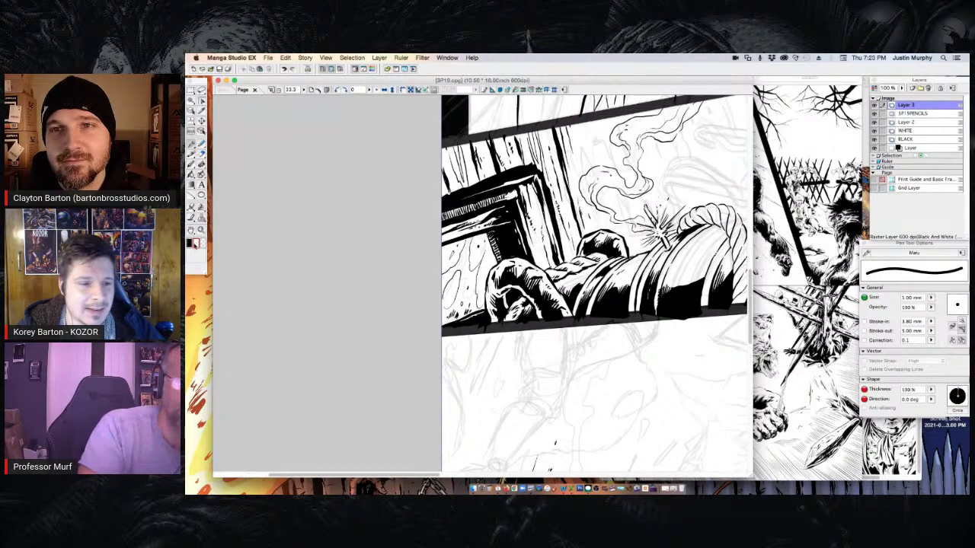
# Return the drawing colour to black and darken the wall planks, filling the shadow between the door post and the fallen figure
pyautogui.click(190, 243)
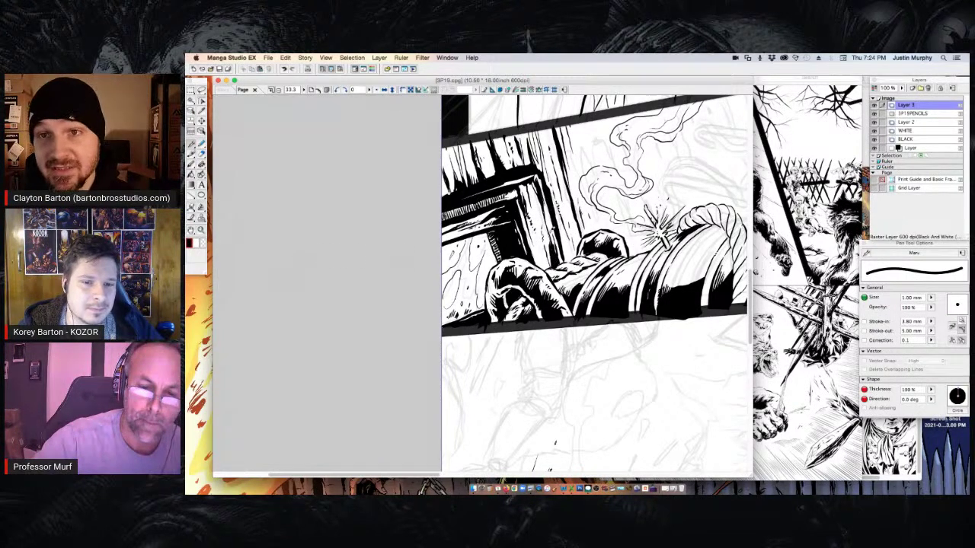
pyautogui.moveTo(545, 266)
pyautogui.mouseDown()
pyautogui.moveTo(537, 225)
pyautogui.moveTo(543, 246)
pyautogui.moveTo(563, 254)
pyautogui.moveTo(564, 216)
pyautogui.moveTo(574, 234)
pyautogui.mouseUp()
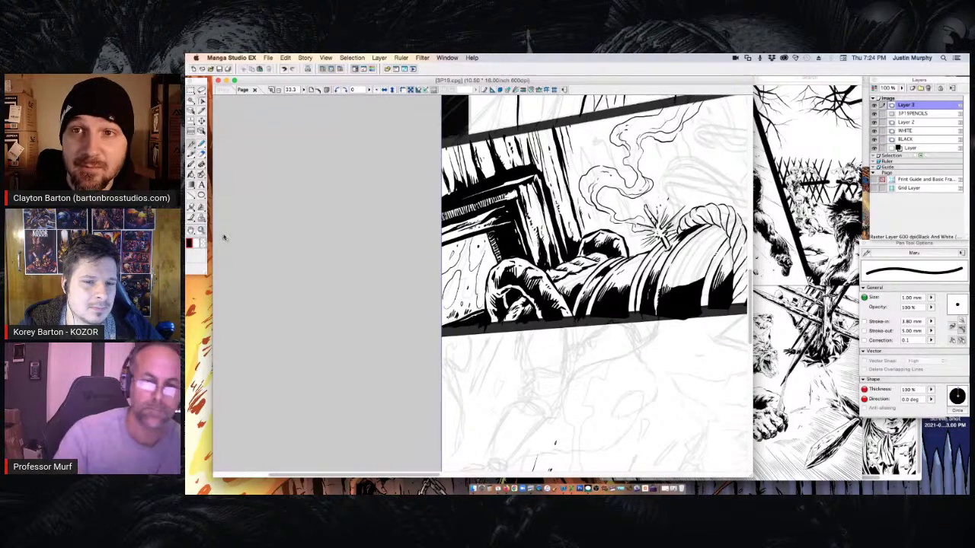
# Zoom out to check the inked barrel panel within the whole page and save the page file
pyautogui.click(201, 230)
pyautogui.keyDown('alt'); pyautogui.click(584, 245); pyautogui.keyUp('alt')
pyautogui.keyDown('alt'); pyautogui.click(619, 261); pyautogui.keyUp('alt')
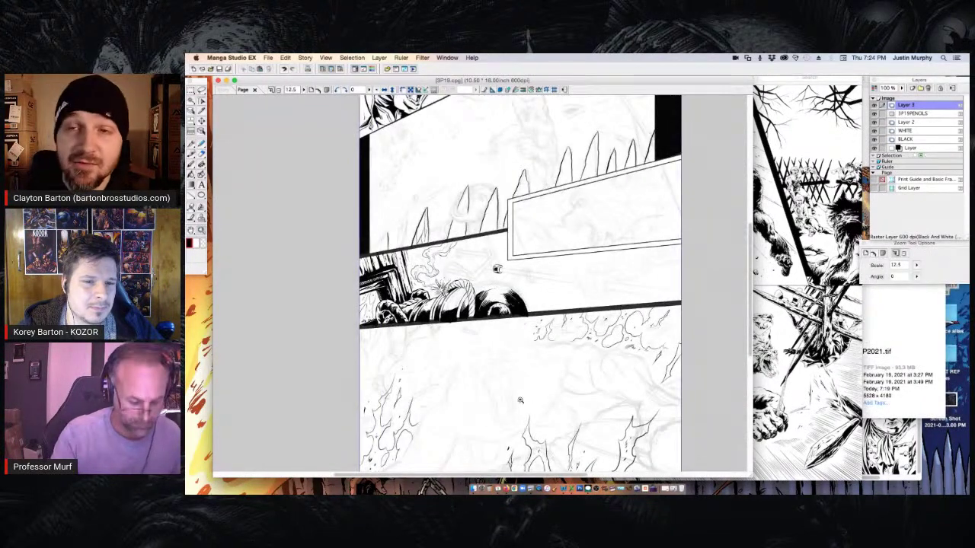
pyautogui.press('super+s')
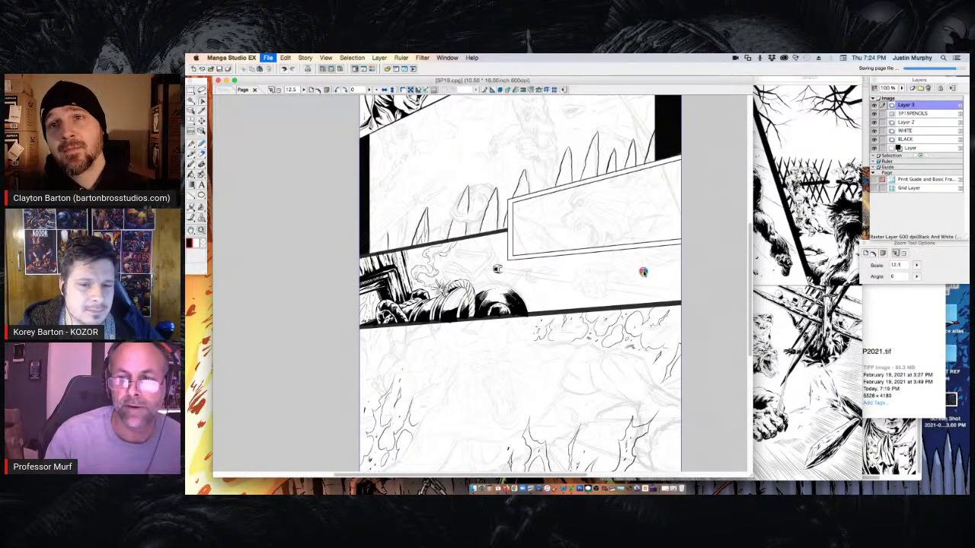
# Switch to Preview, enlarge the inked page 20 and examine its train, charging werewolf and chain-pulling panels
pyautogui.moveTo(770, 61); pyautogui.dragTo(502, 60)
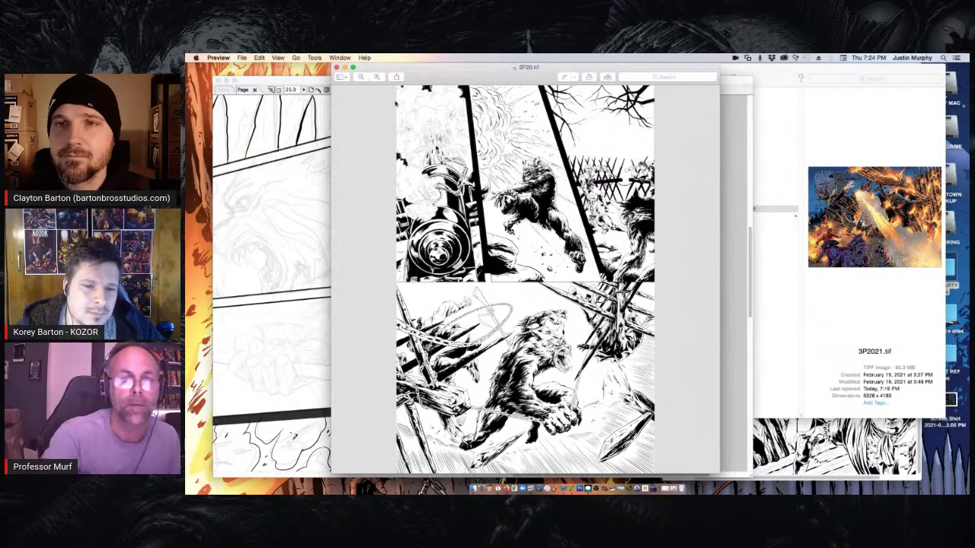
pyautogui.click(376, 77)
pyautogui.moveTo(392, 68); pyautogui.dragTo(357, 68)
pyautogui.moveTo(684, 474); pyautogui.dragTo(753, 477)
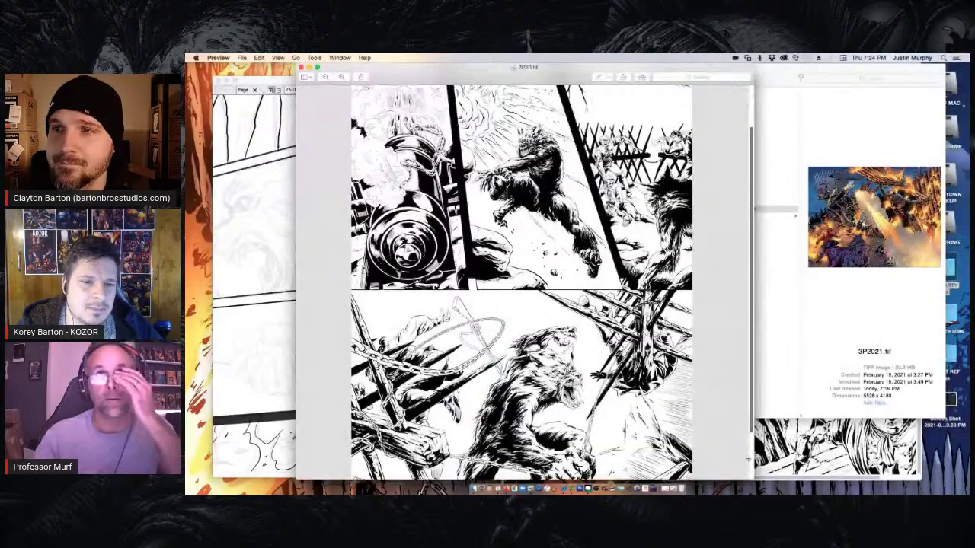
pyautogui.scroll(3, 521, 286)
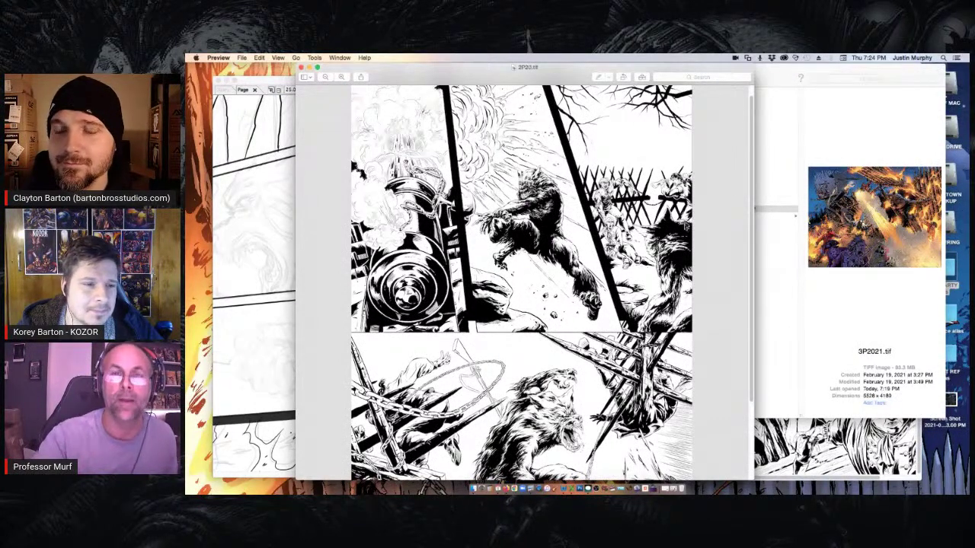
pyautogui.scroll(-5, 749, 383)
pyautogui.moveTo(750, 382); pyautogui.dragTo(748, 391)
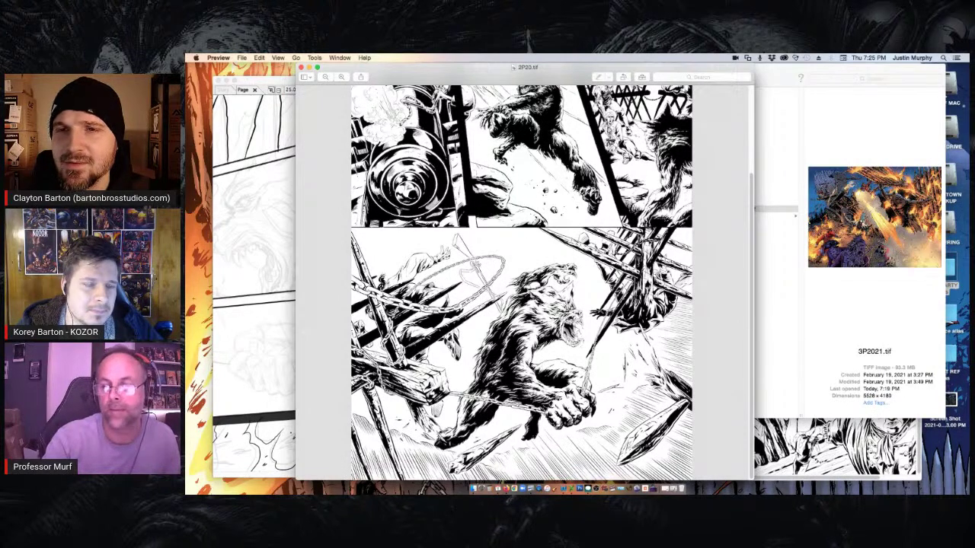
# Bring up the inked page 3P15.tif, enlarge it and examine the lower panels with the shouting man and the cannon crew
pyautogui.click(826, 424)
pyautogui.moveTo(821, 68); pyautogui.dragTo(490, 69)
pyautogui.moveTo(590, 479); pyautogui.dragTo(752, 439)
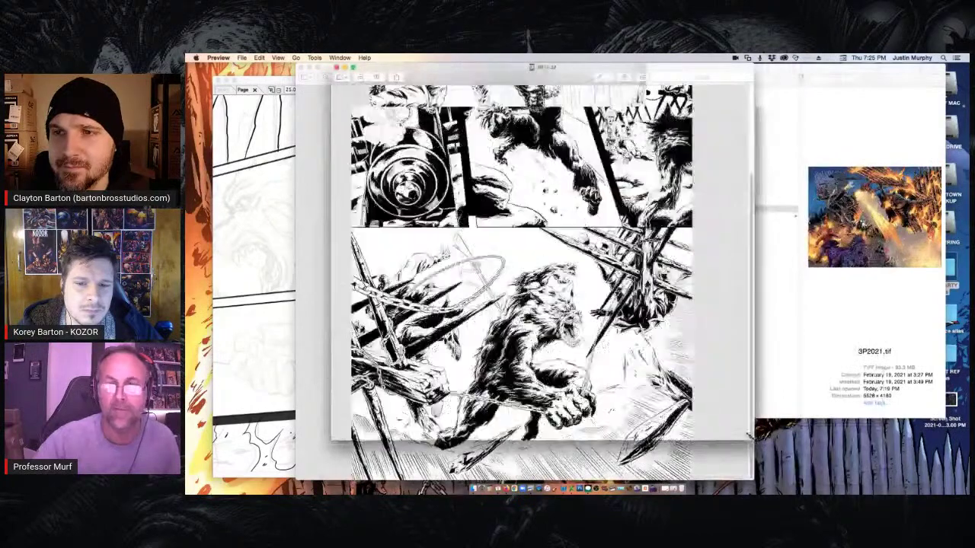
pyautogui.click(377, 76)
pyautogui.click(377, 77)
pyautogui.moveTo(752, 325); pyautogui.dragTo(752, 372)
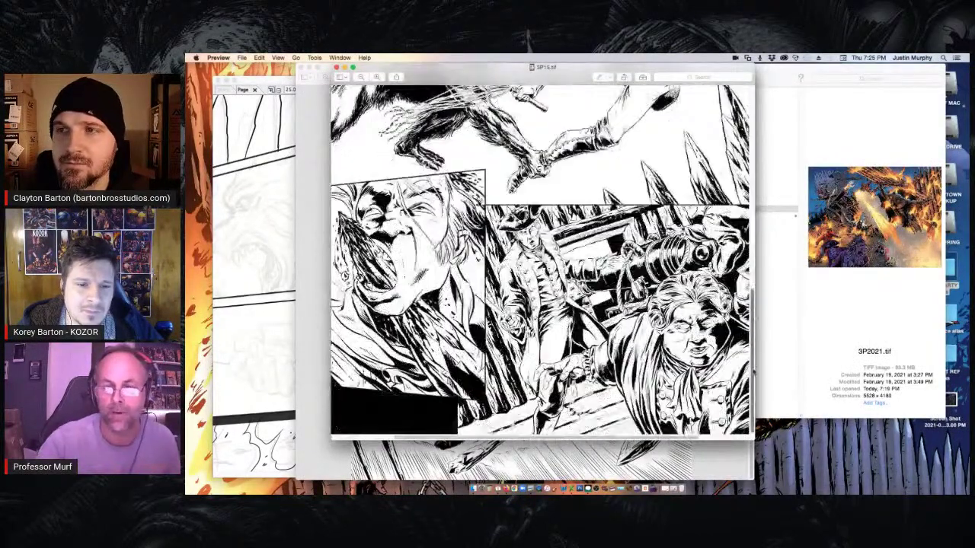
pyautogui.hscroll(3, 746, 358)
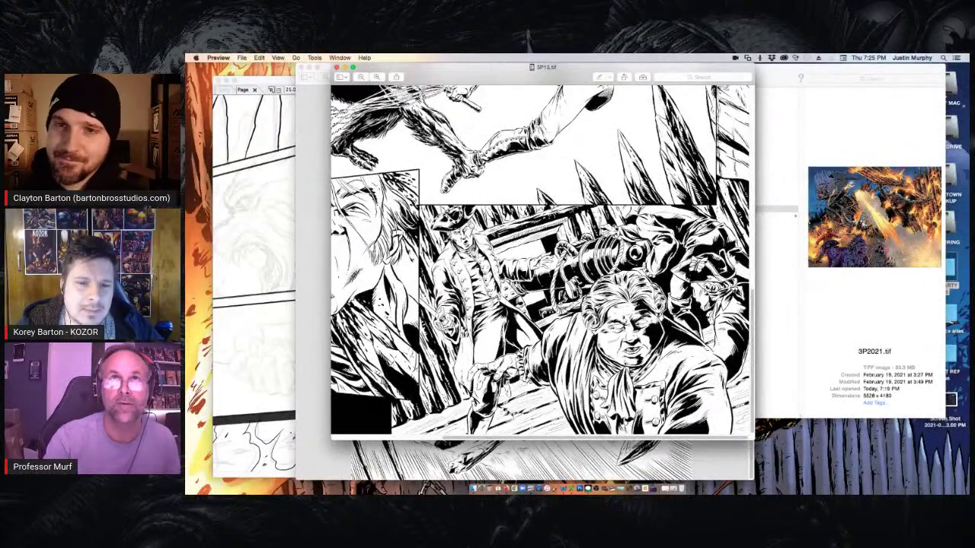
# Examine the werewolf fight panels higher on page 3P15.tif, widening the window to show the full stockade panel
pyautogui.scroll(5, 622, 308)
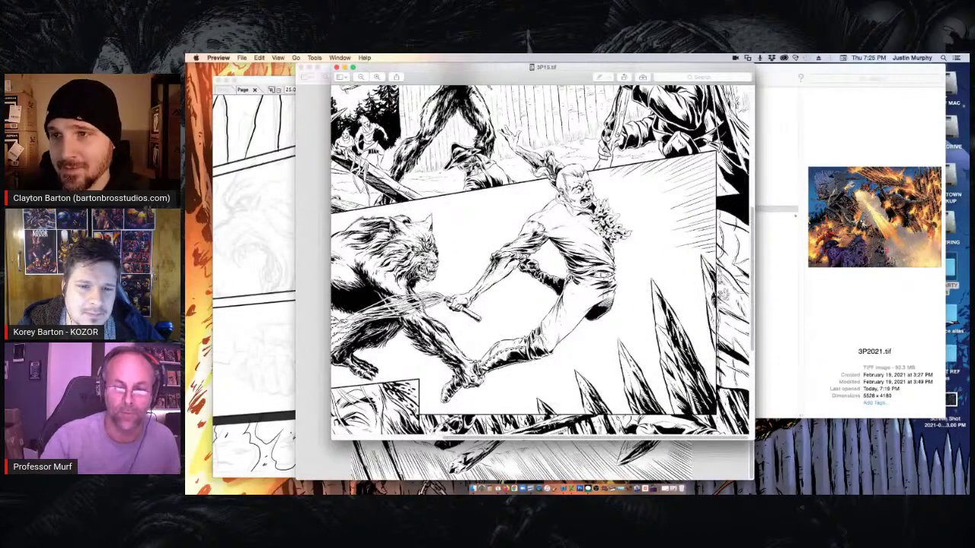
pyautogui.hscroll(-5, 541, 263)
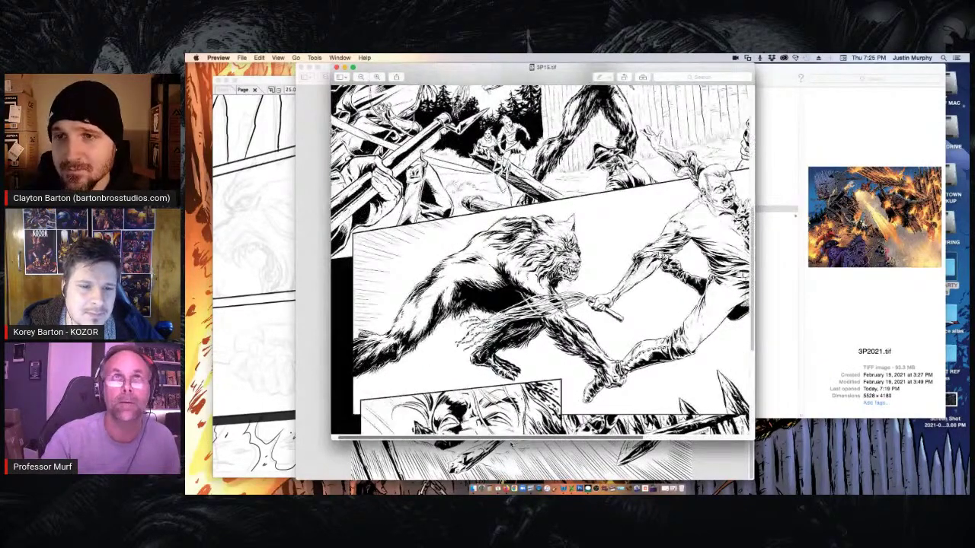
pyautogui.scroll(6, 540, 262)
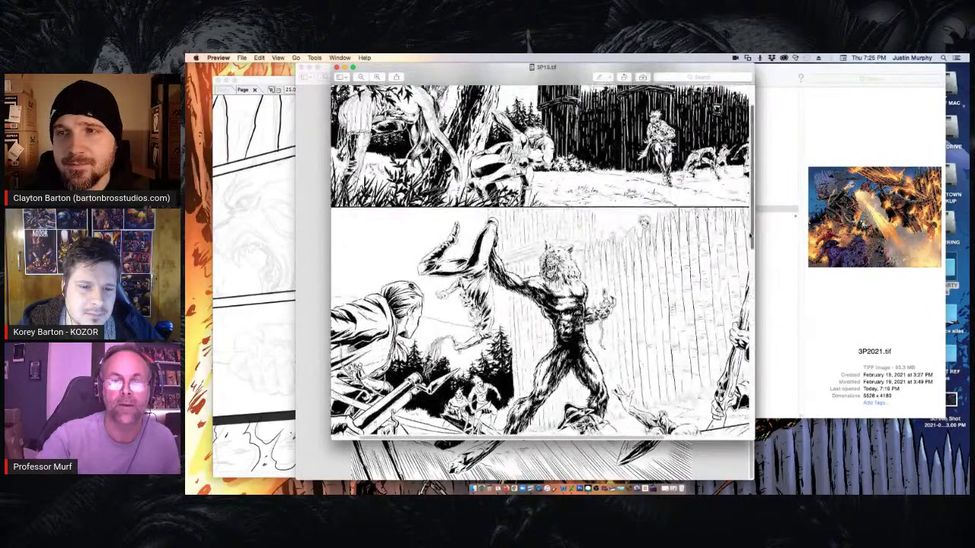
pyautogui.scroll(2, 541, 263)
pyautogui.scroll(-5, 540, 263)
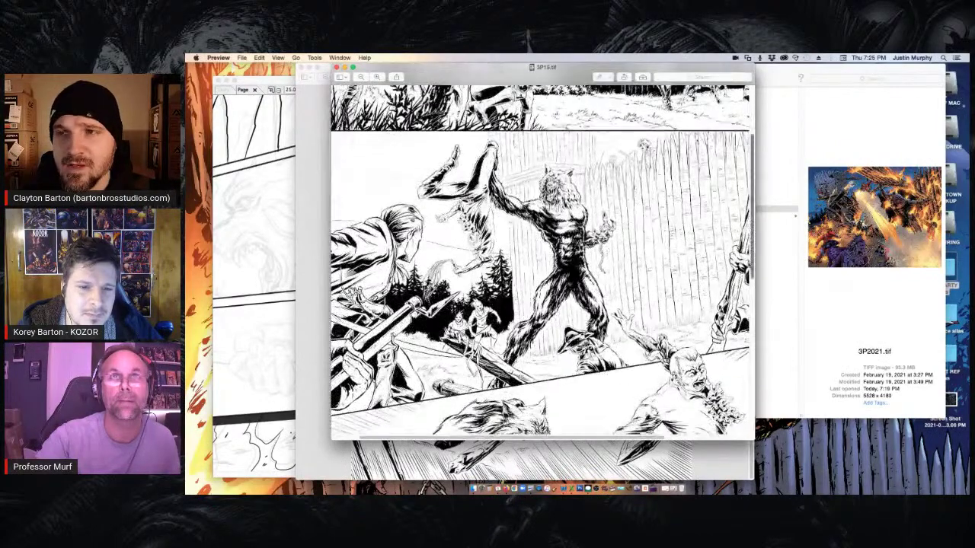
pyautogui.moveTo(753, 440); pyautogui.dragTo(868, 461)
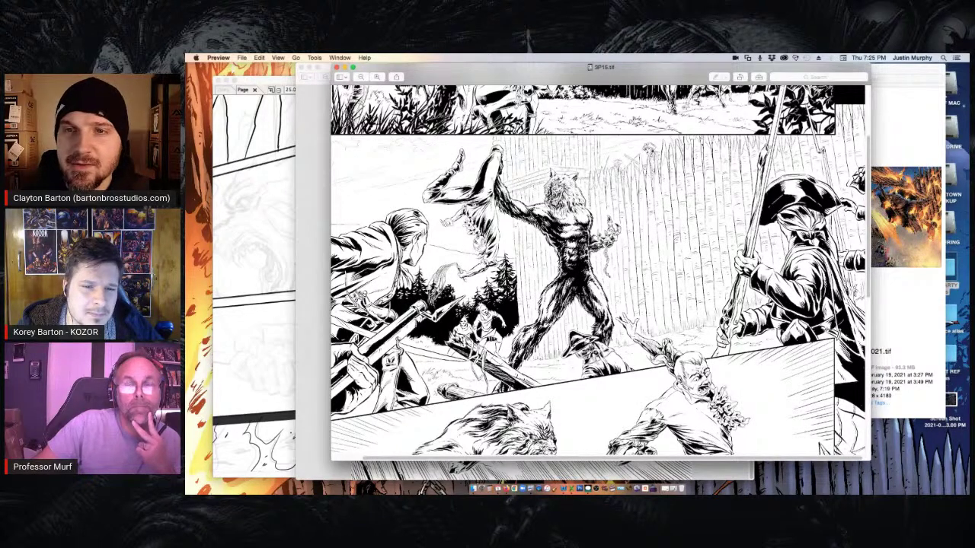
# Switch to Finder and show an enlarged preview of the coloured page 3P16.tif from the COLORS folder
pyautogui.click(905, 96)
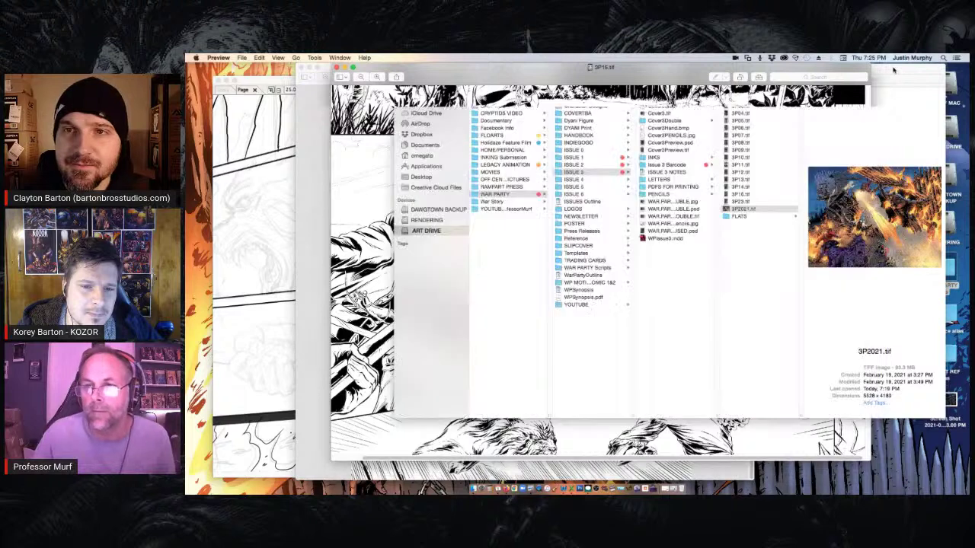
pyautogui.press('space')
pyautogui.click(740, 196)
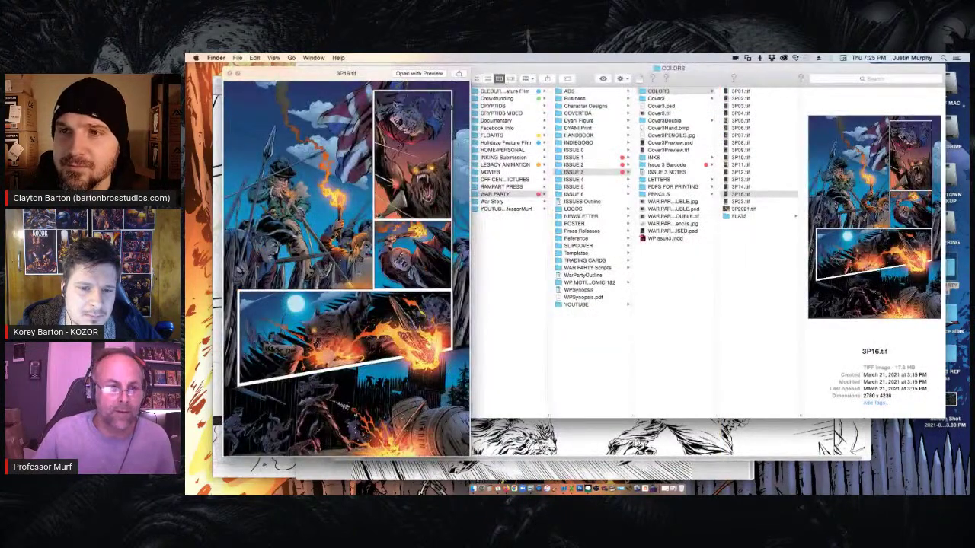
pyautogui.moveTo(378, 74); pyautogui.dragTo(537, 71)
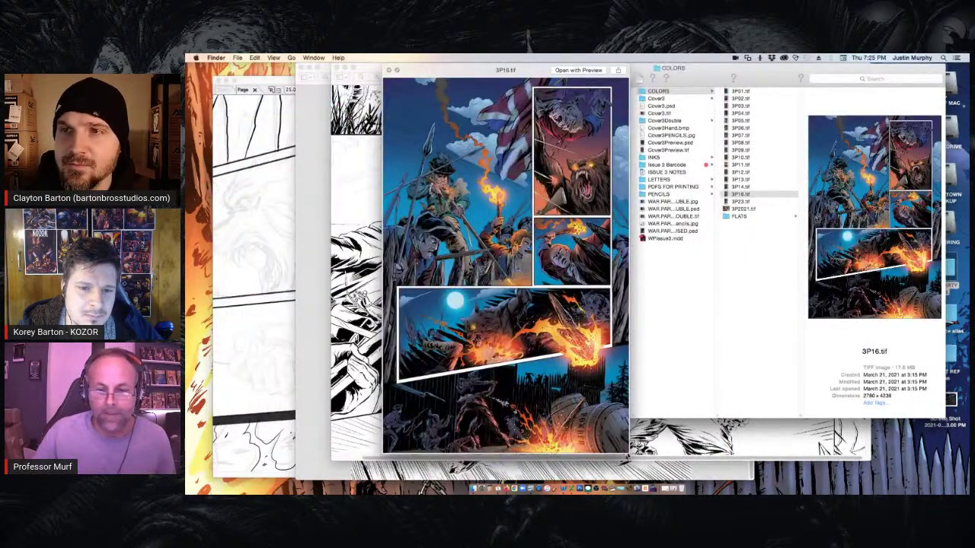
pyautogui.moveTo(629, 456); pyautogui.dragTo(737, 455)
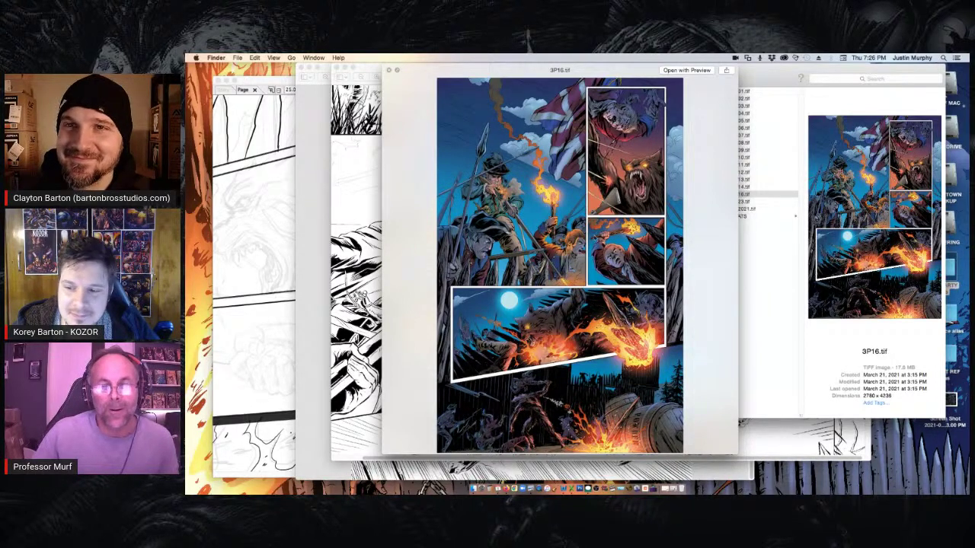
# Close the 3P16.tif preview and show the coloured battle spread 3P2021.tif in a large preview
pyautogui.click(388, 71)
pyautogui.click(735, 209)
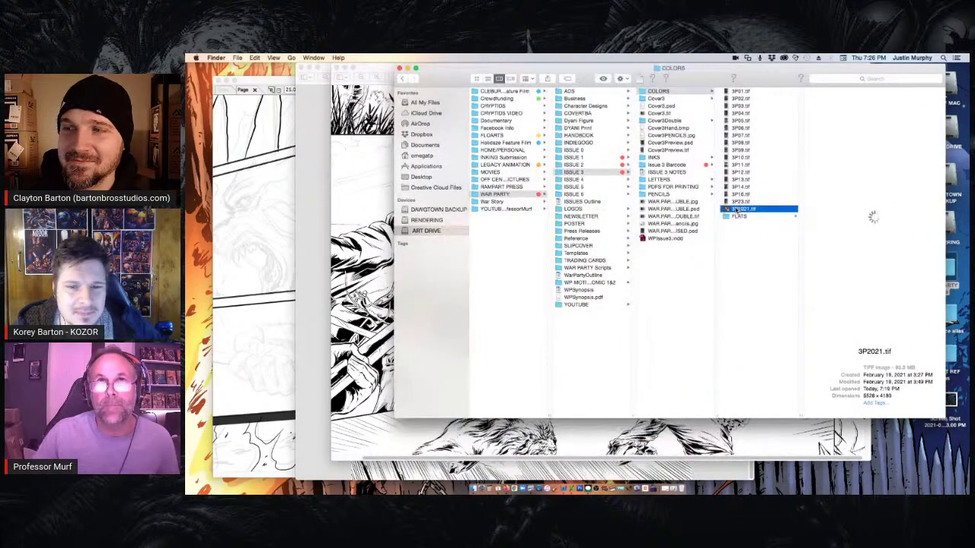
pyautogui.press('space')
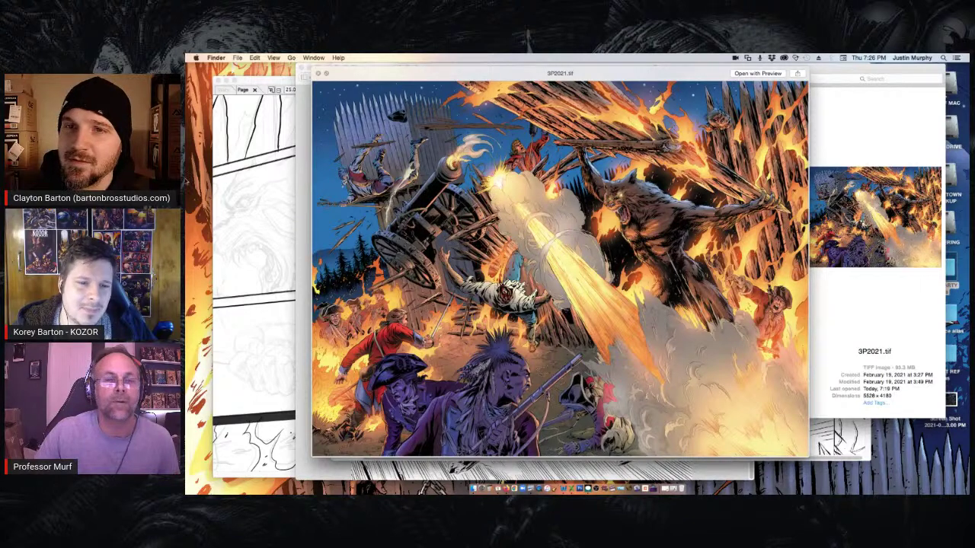
pyautogui.moveTo(418, 73); pyautogui.dragTo(345, 65)
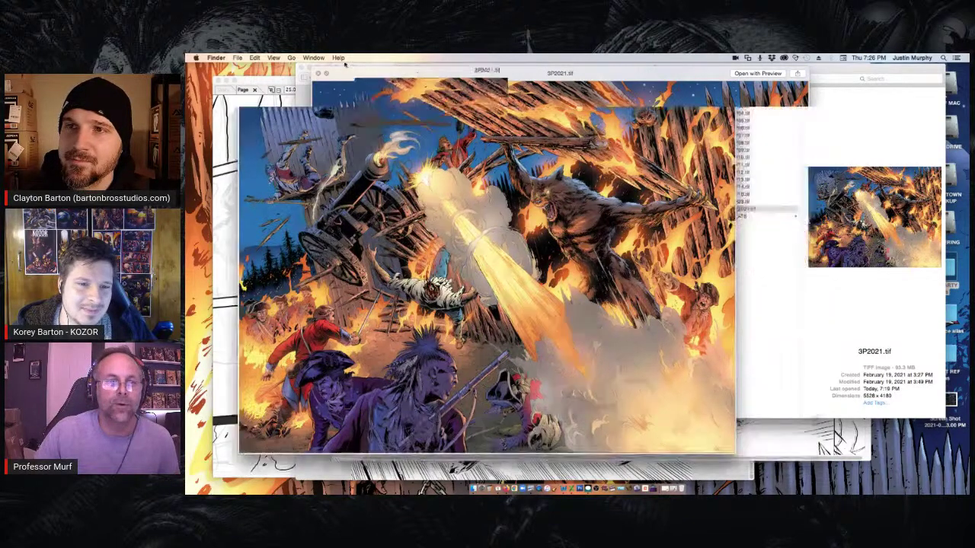
pyautogui.moveTo(735, 455); pyautogui.dragTo(919, 479)
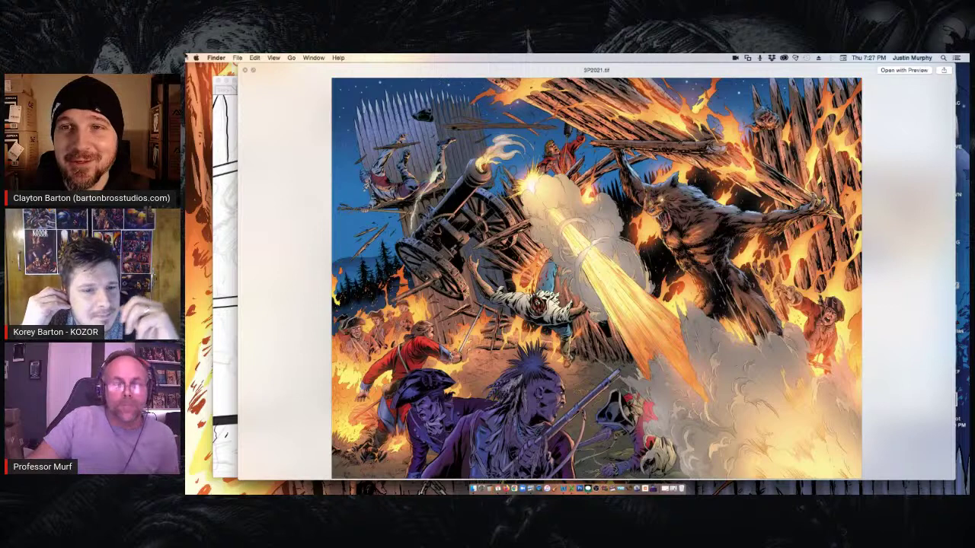
# Close the spread preview and show the coloured page 3P07.tif with the fire serpent in a large preview
pyautogui.click(245, 70)
pyautogui.click(740, 135)
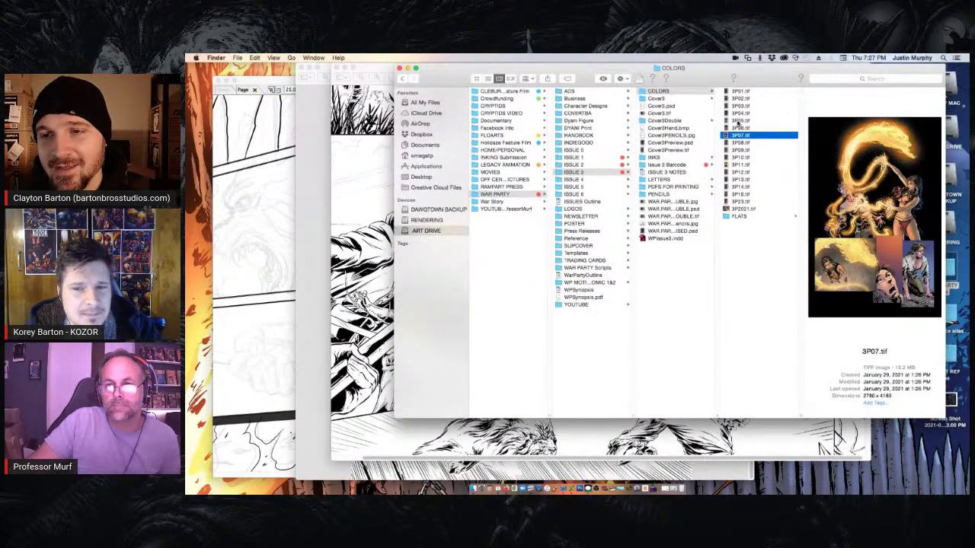
pyautogui.press('space')
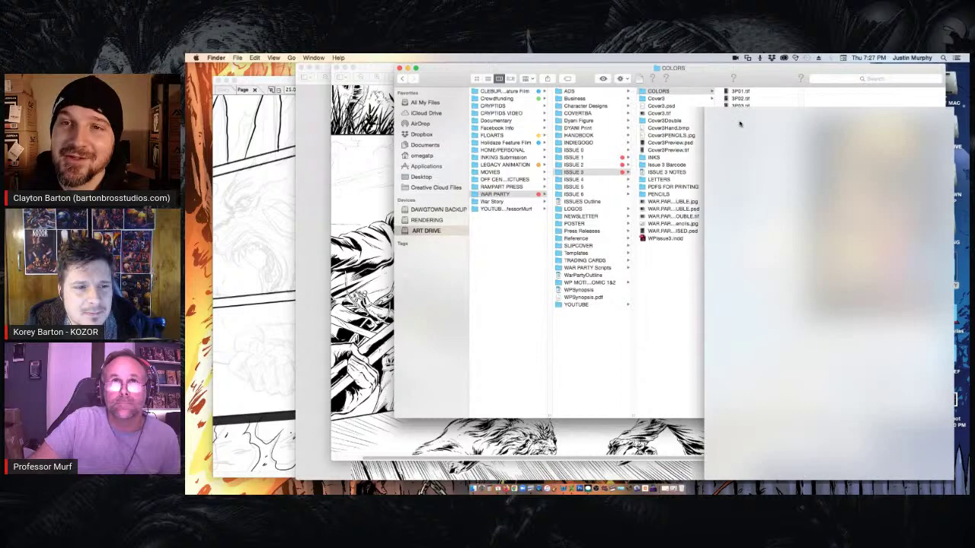
pyautogui.moveTo(760, 94); pyautogui.dragTo(387, 69)
pyautogui.moveTo(581, 460); pyautogui.dragTo(736, 484)
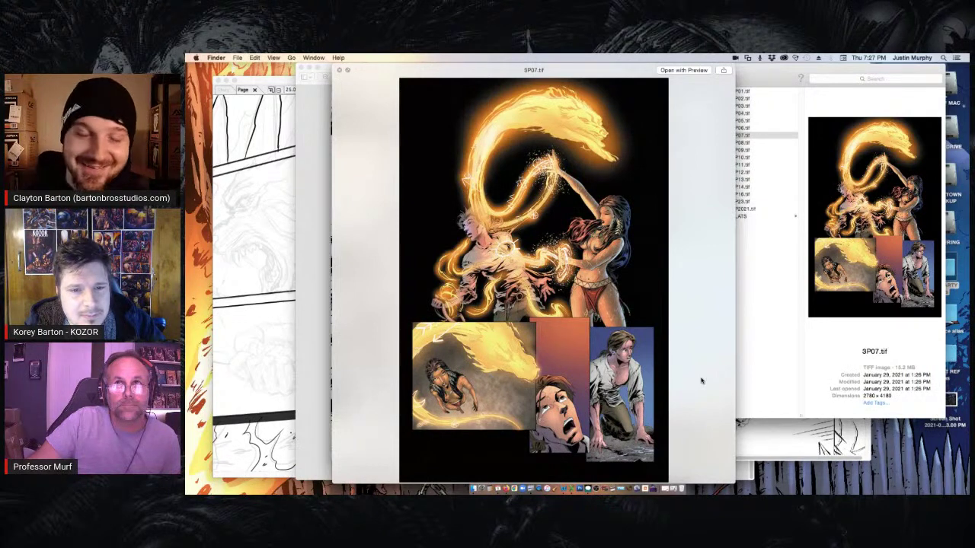
pyautogui.moveTo(392, 69); pyautogui.dragTo(373, 70)
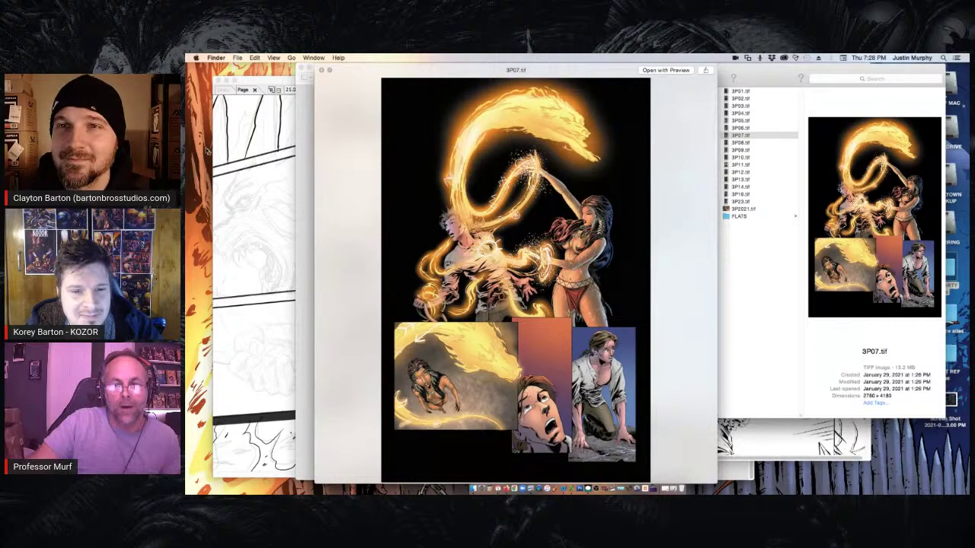
# Review the coloured pages one by one in reverse order, from 3P06.tif back to 3P01.tif
pyautogui.press('Up')
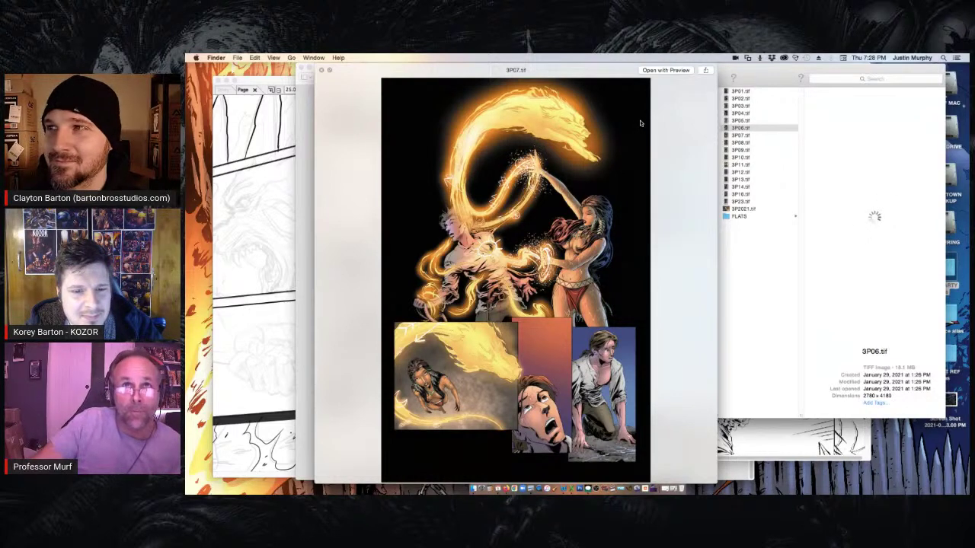
pyautogui.press('Down')
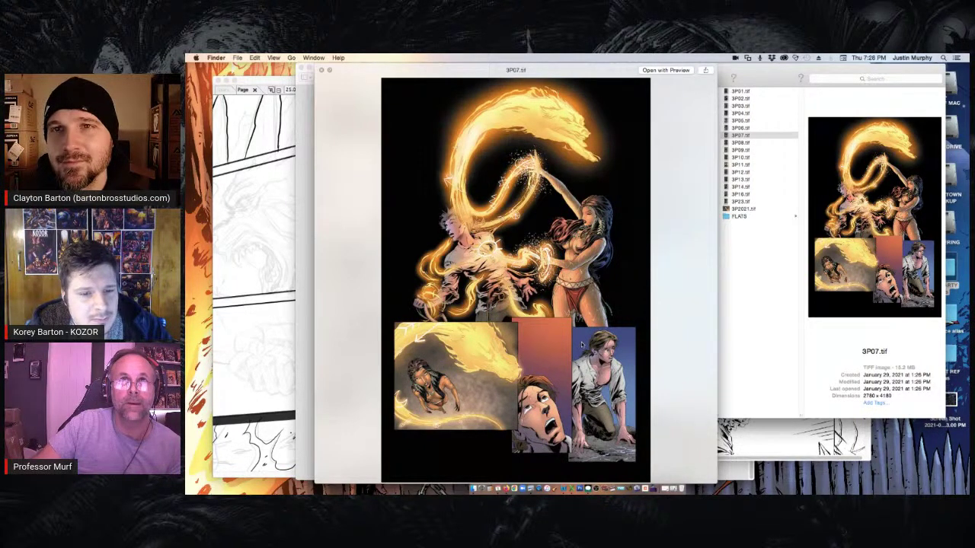
pyautogui.press('Up')
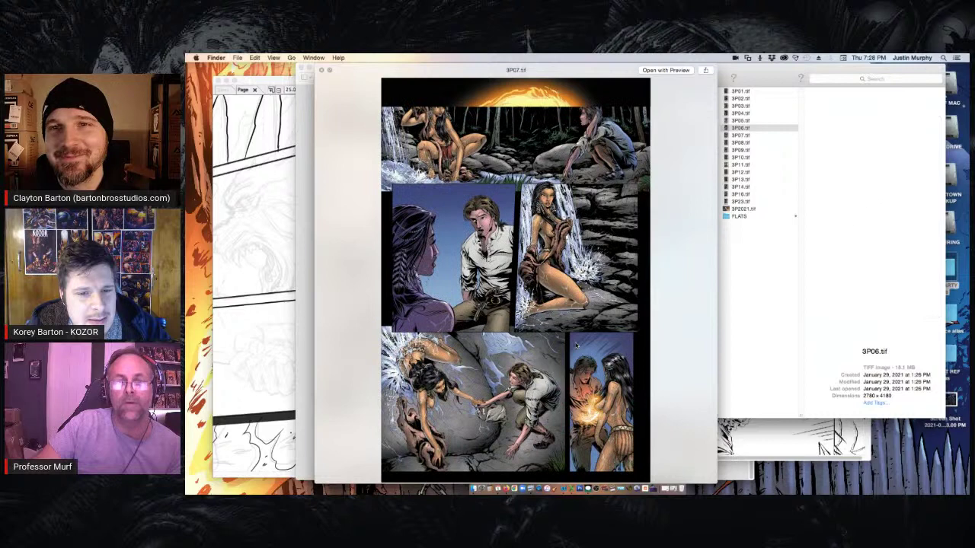
pyautogui.press('Up')
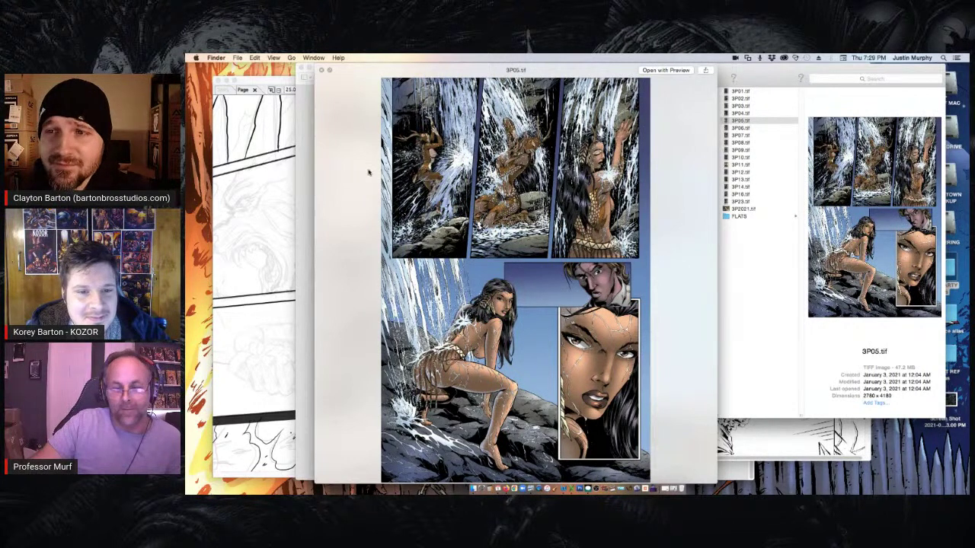
pyautogui.press('Up')
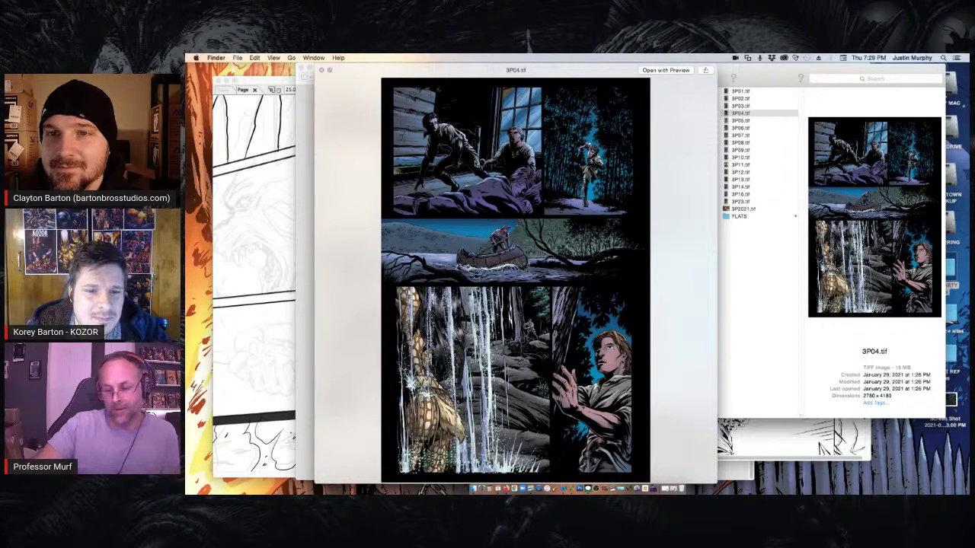
pyautogui.press('Up')
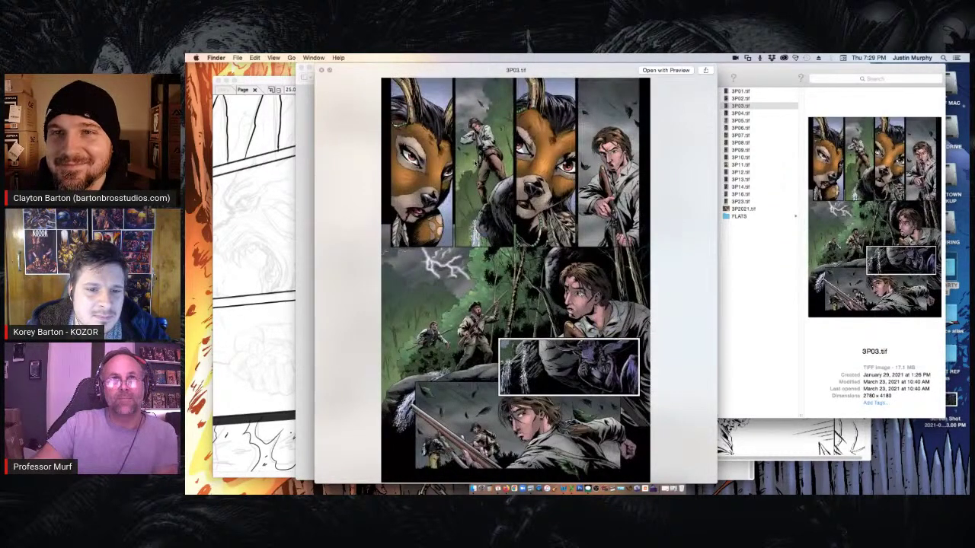
pyautogui.press('Up')
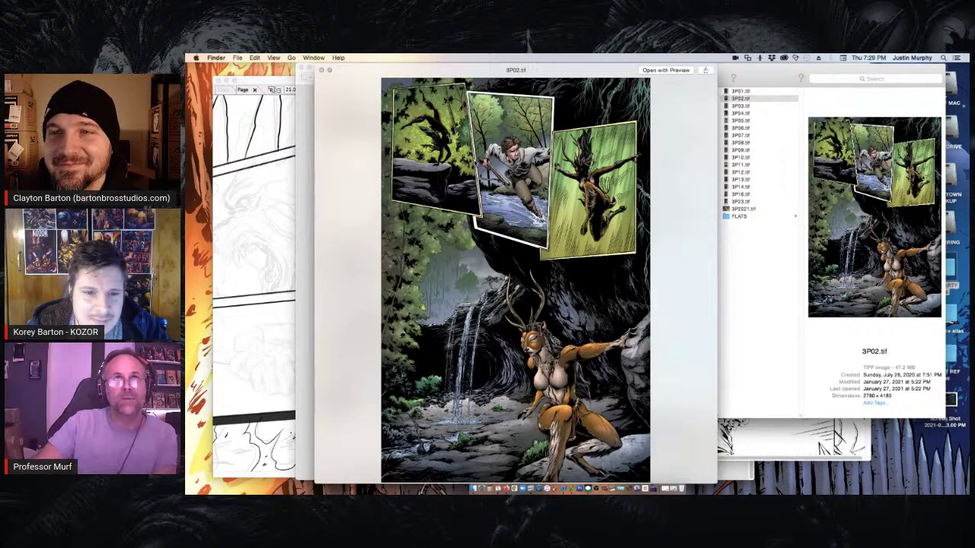
pyautogui.press('Up')
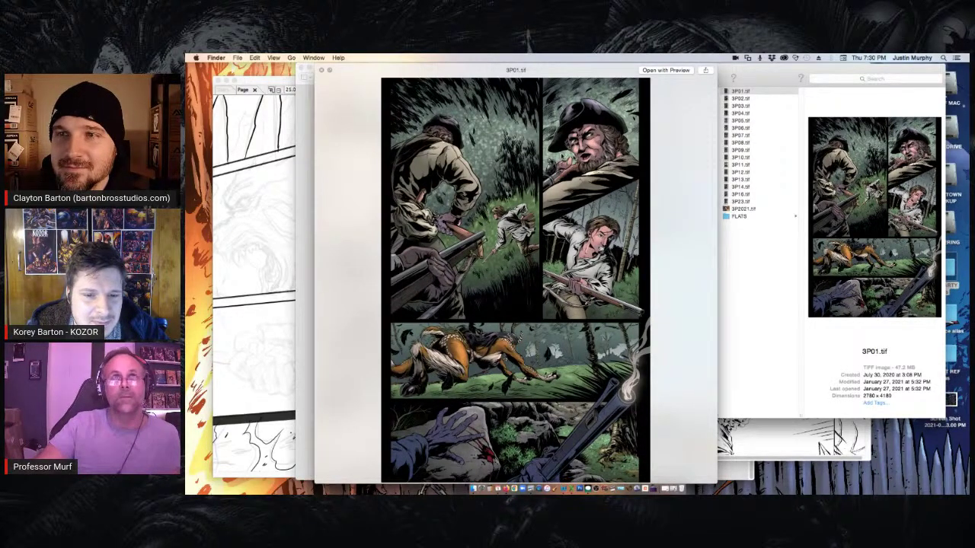
# Go forward through the coloured page previews from 3P01.tif to 3P04.tif
pyautogui.press('Down')
pyautogui.press('Down')
pyautogui.press('Down')
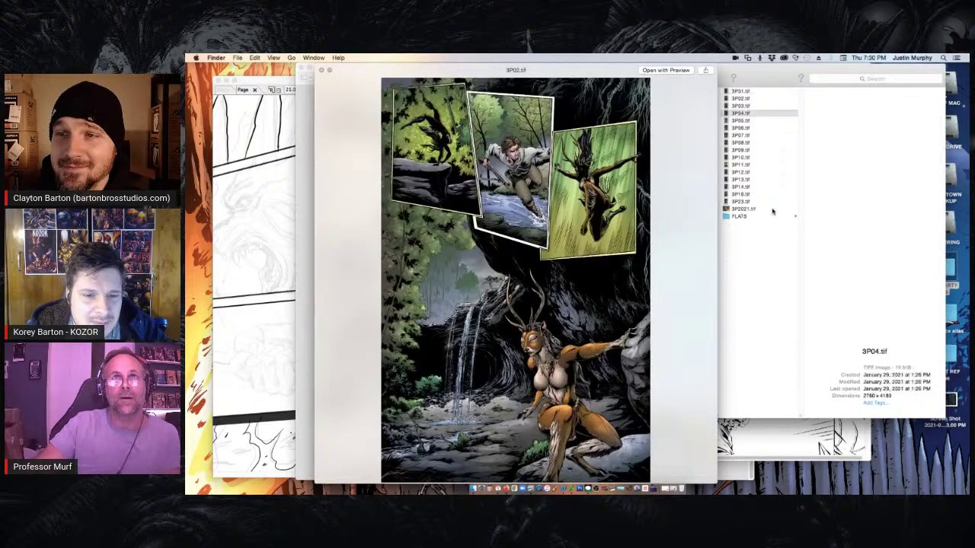
# Continue forward through the coloured page previews from 3P05.tif to 3P12.tif
pyautogui.press('Down')
pyautogui.press('Down')
pyautogui.press('Down')
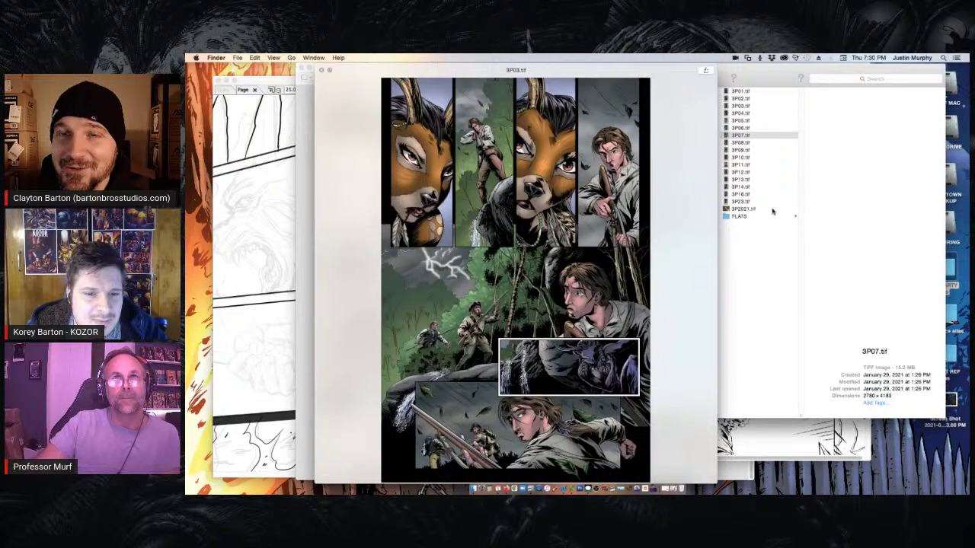
pyautogui.press('Down')
pyautogui.press('Down')
pyautogui.press('Down')
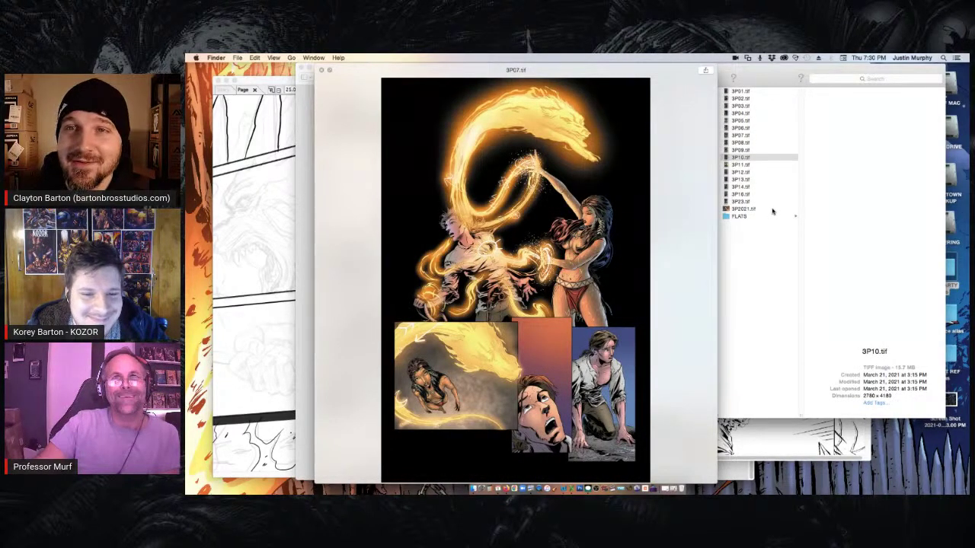
pyautogui.press('Down')
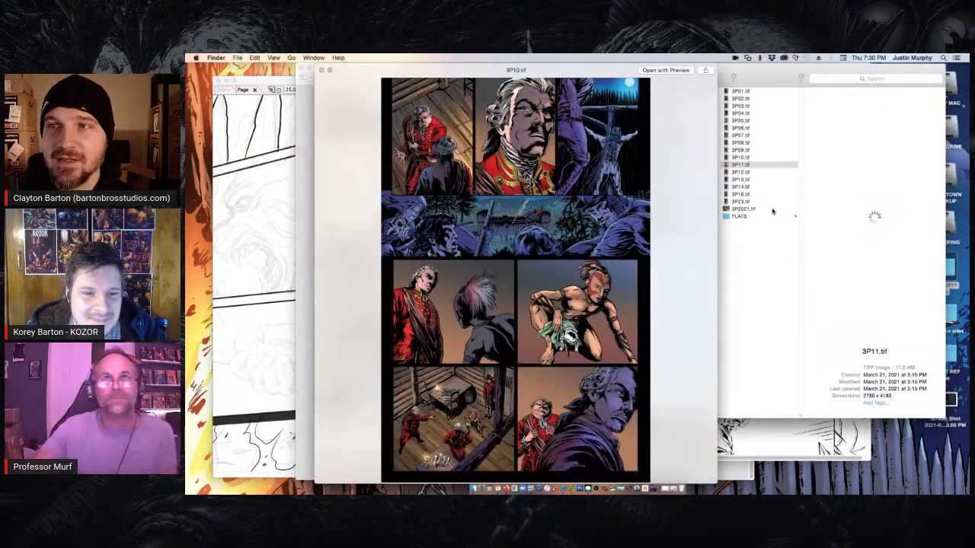
pyautogui.press('Down')
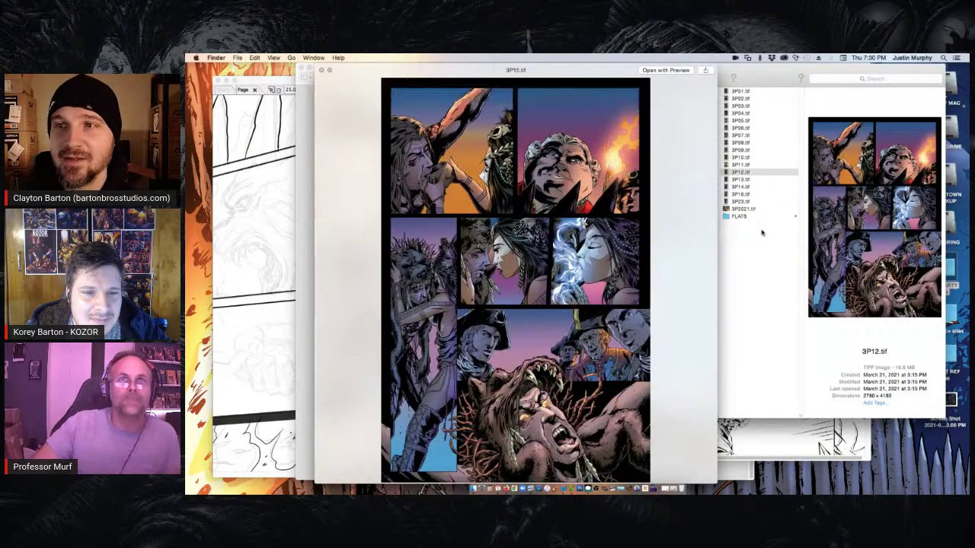
# Go back to the 3P11.tif preview and review the coloured pages forward from there to 3P16.tif
pyautogui.press('Up')
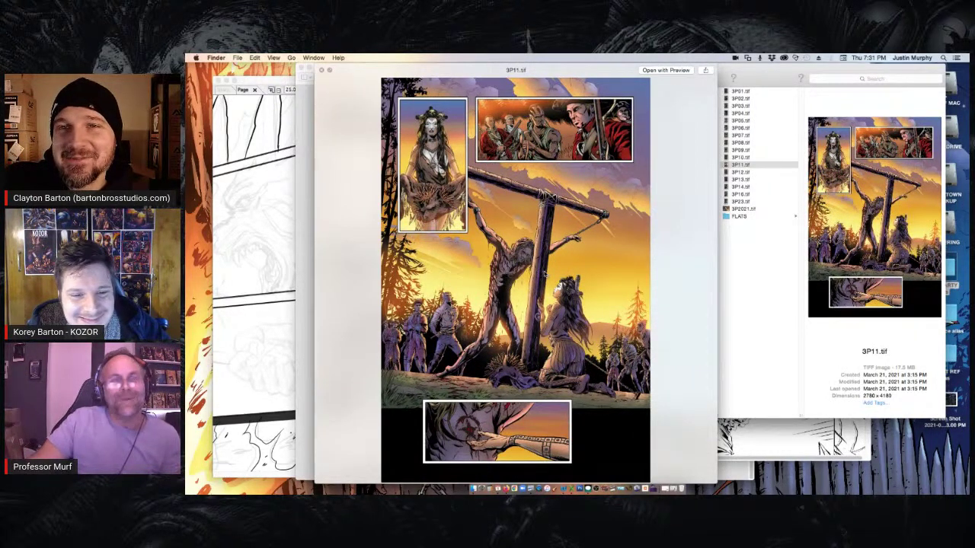
pyautogui.press('Down')
pyautogui.press('Down')
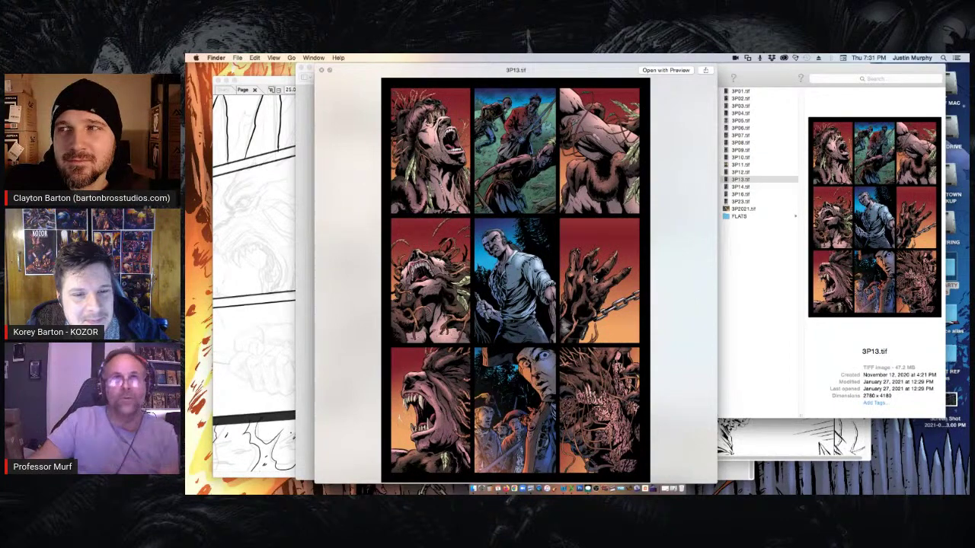
pyautogui.press('Down')
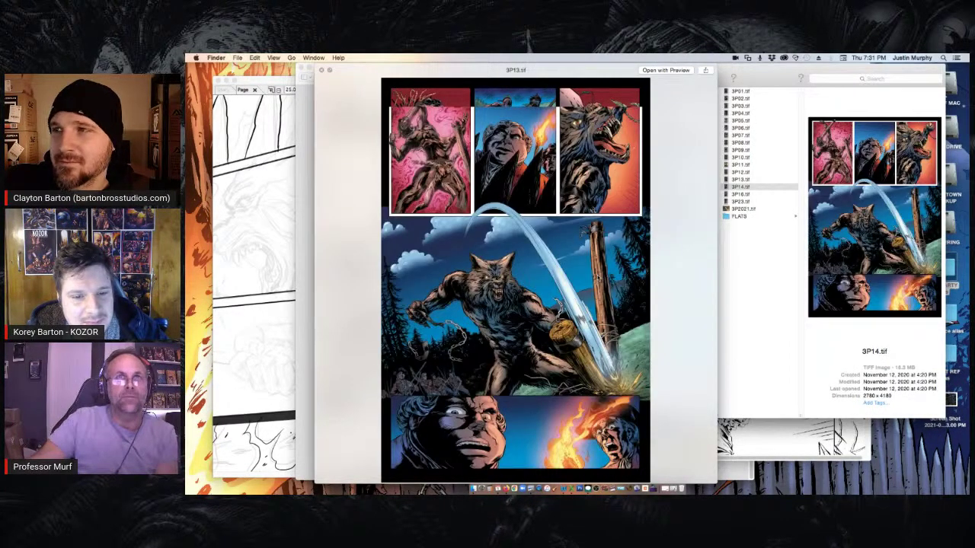
pyautogui.press('Down')
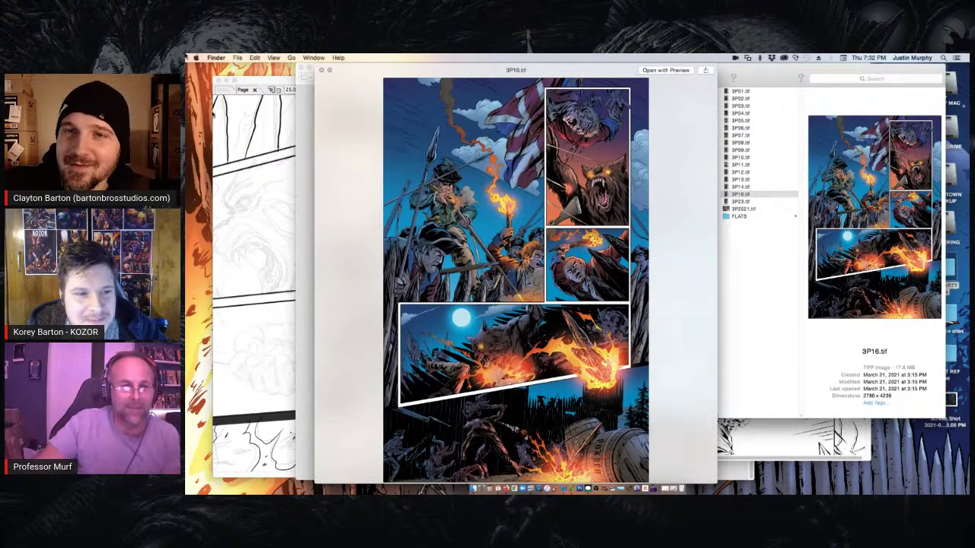
# Close the 3P16.tif preview and switch back to the barrel panel in Manga Studio EX with the Pen tool active
pyautogui.click(321, 70)
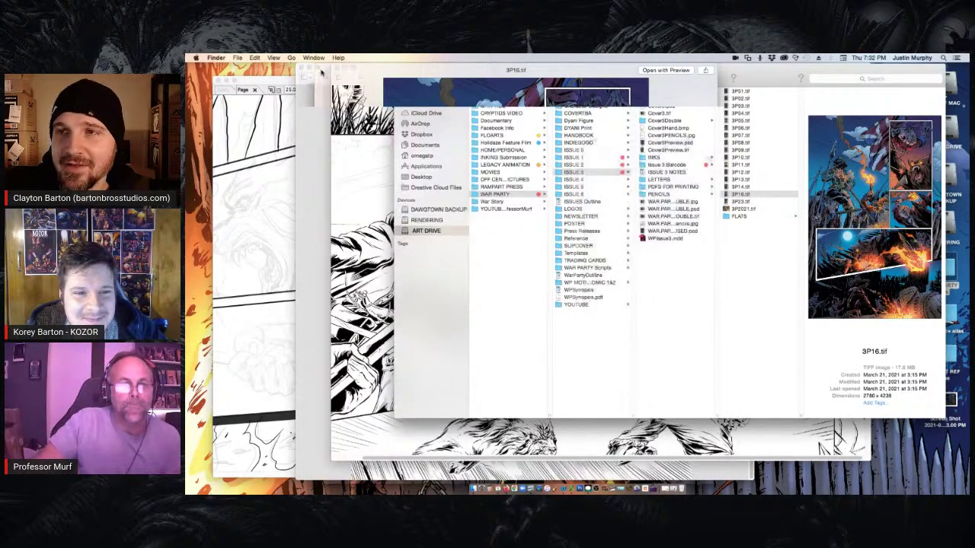
pyautogui.click(268, 79)
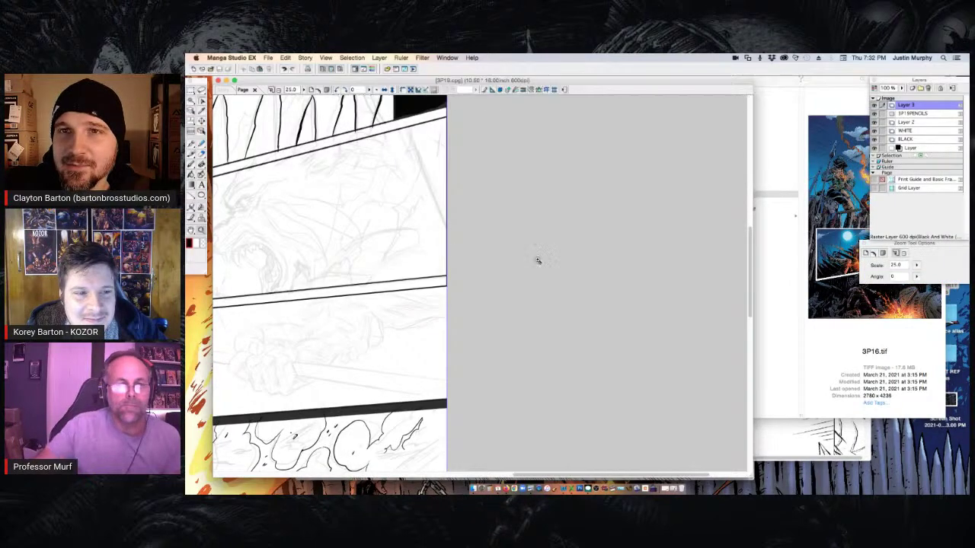
pyautogui.moveTo(536, 475); pyautogui.dragTo(354, 484)
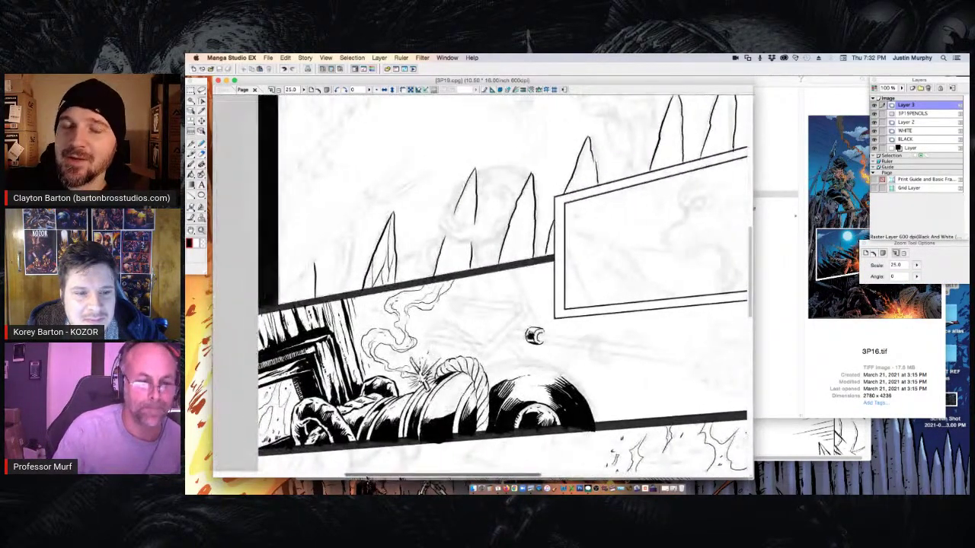
pyautogui.press('p')
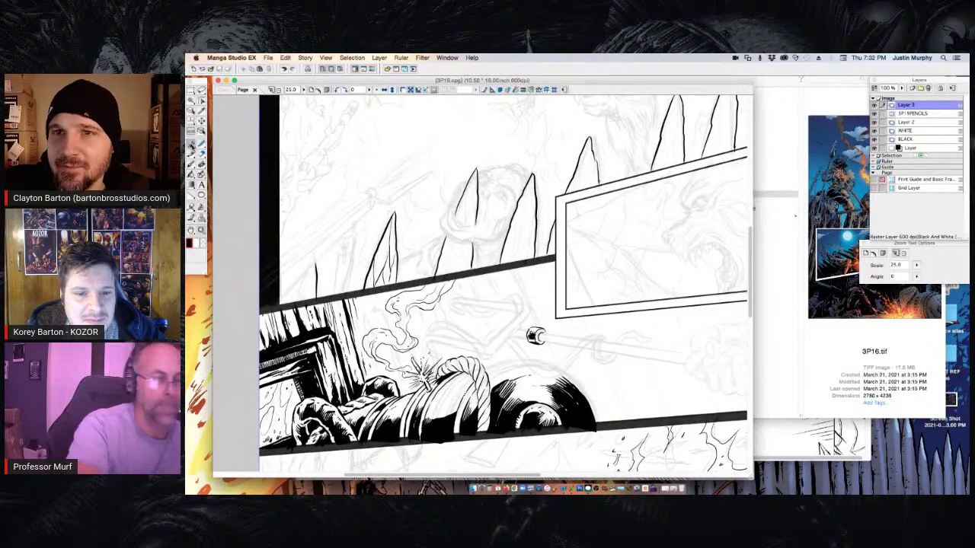
pyautogui.hscroll(5, 562, 366)
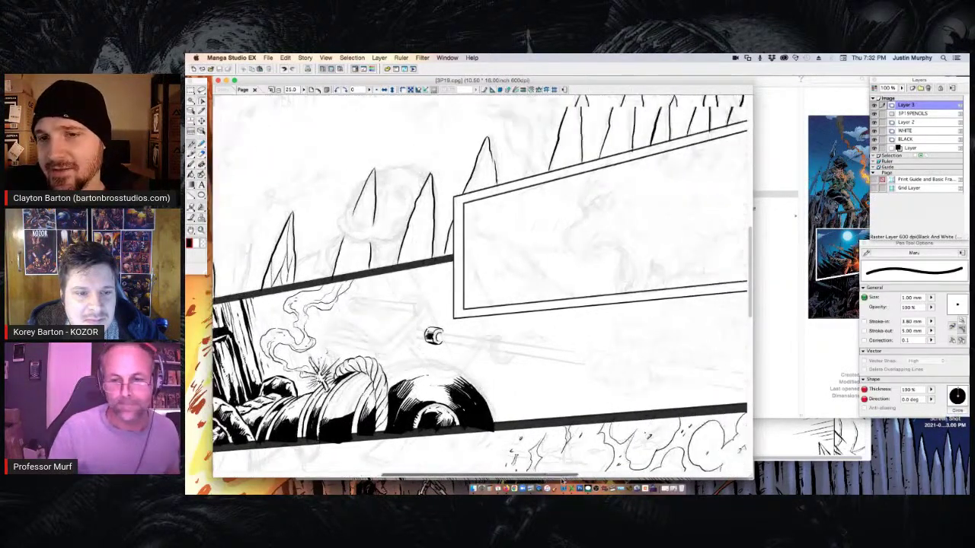
# Ink the ragged, folded edge of the torn sleeve cuff just below the inset werewolf panel, undoing a stray stroke
pyautogui.moveTo(609, 312)
pyautogui.mouseDown()
pyautogui.moveTo(585, 300)
pyautogui.moveTo(576, 313)
pyautogui.moveTo(611, 288)
pyautogui.moveTo(584, 311)
pyautogui.moveTo(641, 317)
pyautogui.moveTo(621, 333)
pyautogui.mouseUp()
pyautogui.moveTo(621, 333); pyautogui.dragTo(617, 325)
pyautogui.moveTo(638, 339); pyautogui.dragTo(631, 363)
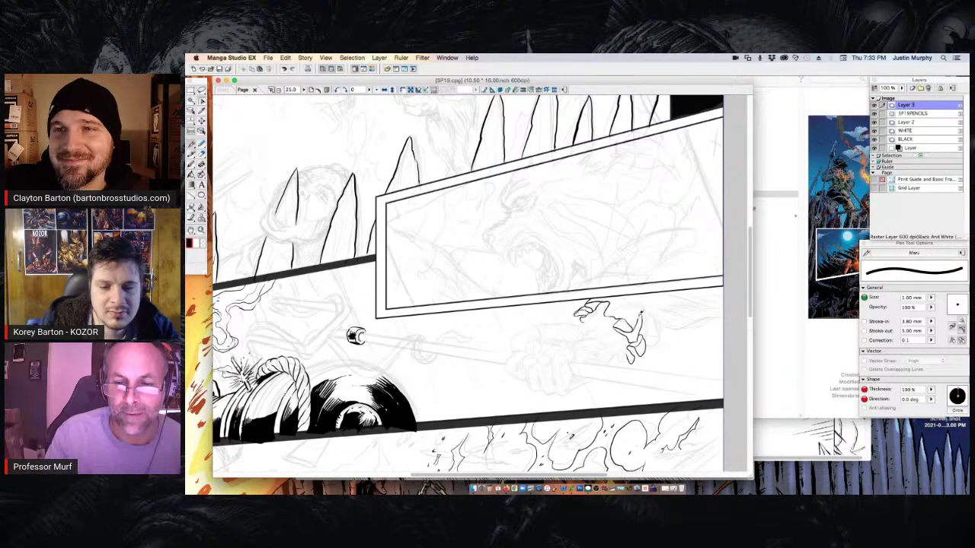
pyautogui.press('super+z')
pyautogui.moveTo(646, 311)
pyautogui.mouseDown()
pyautogui.moveTo(646, 349)
pyautogui.moveTo(661, 332)
pyautogui.moveTo(651, 345)
pyautogui.mouseUp()
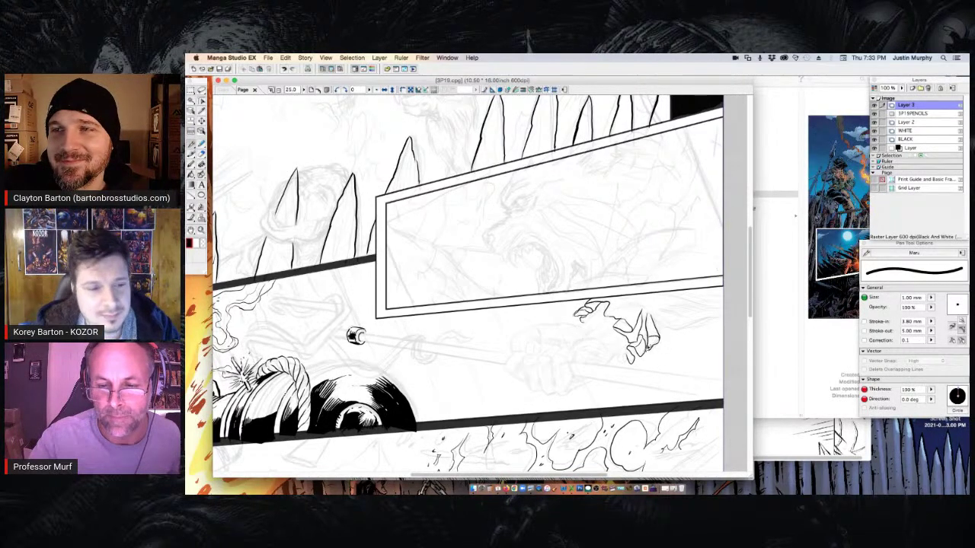
pyautogui.moveTo(630, 350)
pyautogui.mouseDown()
pyautogui.moveTo(617, 358)
pyautogui.moveTo(631, 361)
pyautogui.mouseUp()
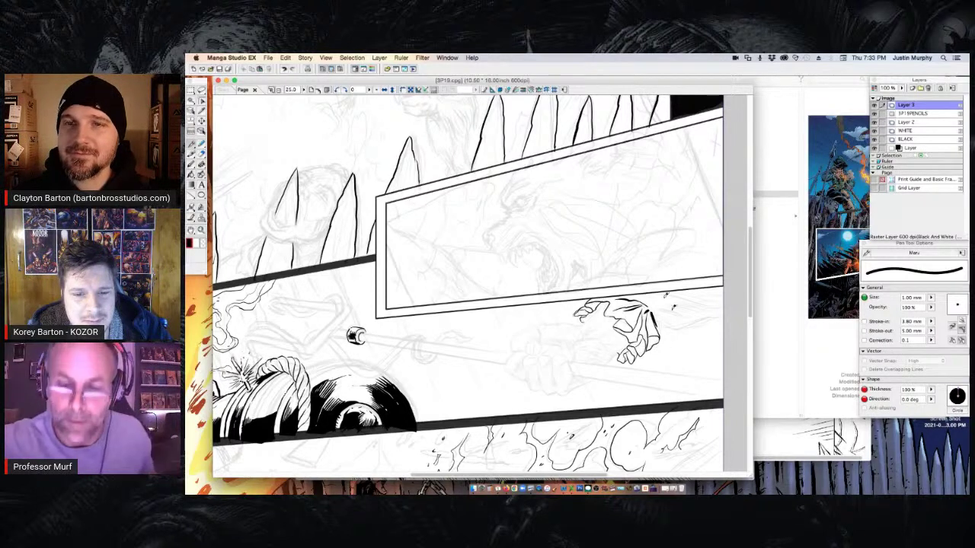
# Ink the sleeve's lower contour out to the page edge, fill its upper shadow with black, and hatch the fabric folds
pyautogui.moveTo(660, 327)
pyautogui.mouseDown()
pyautogui.moveTo(687, 333)
pyautogui.moveTo(747, 318)
pyautogui.mouseUp()
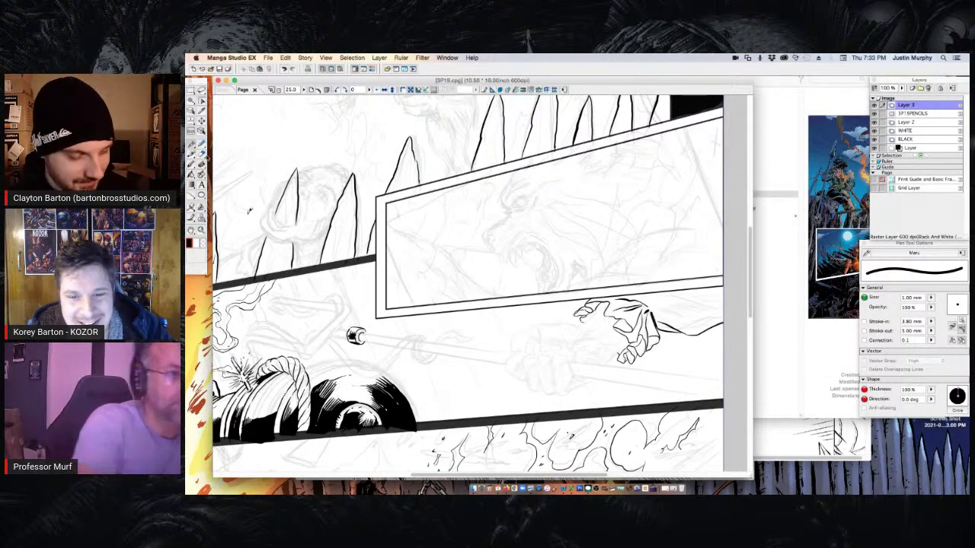
pyautogui.press('m')
pyautogui.moveTo(682, 313)
pyautogui.mouseDown()
pyautogui.moveTo(659, 303)
pyautogui.moveTo(664, 293)
pyautogui.moveTo(728, 301)
pyautogui.mouseUp()
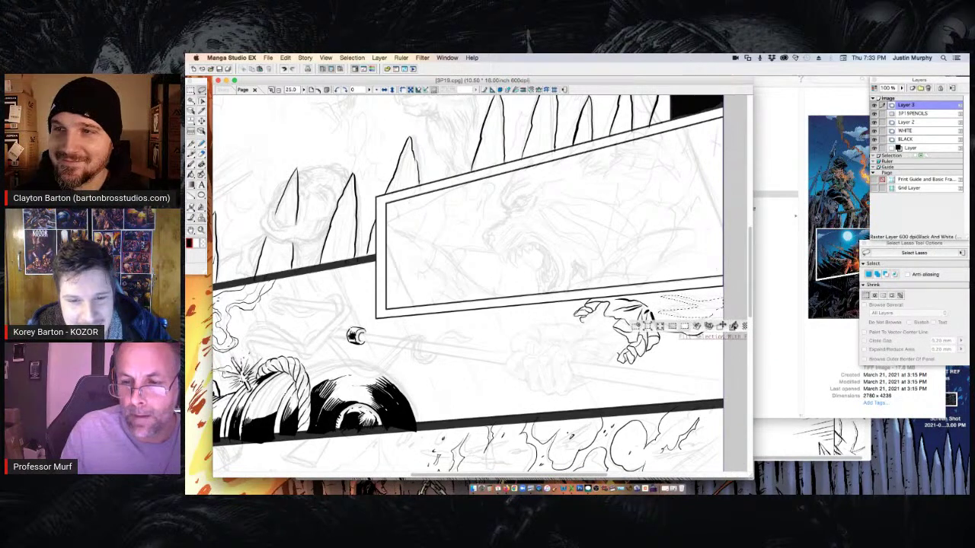
pyautogui.click(733, 326)
pyautogui.click(637, 326)
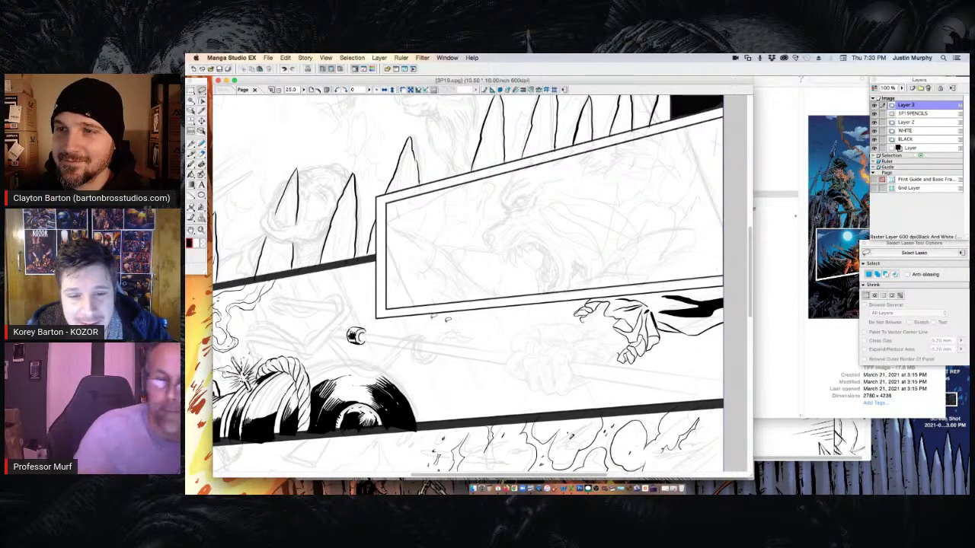
pyautogui.press('p')
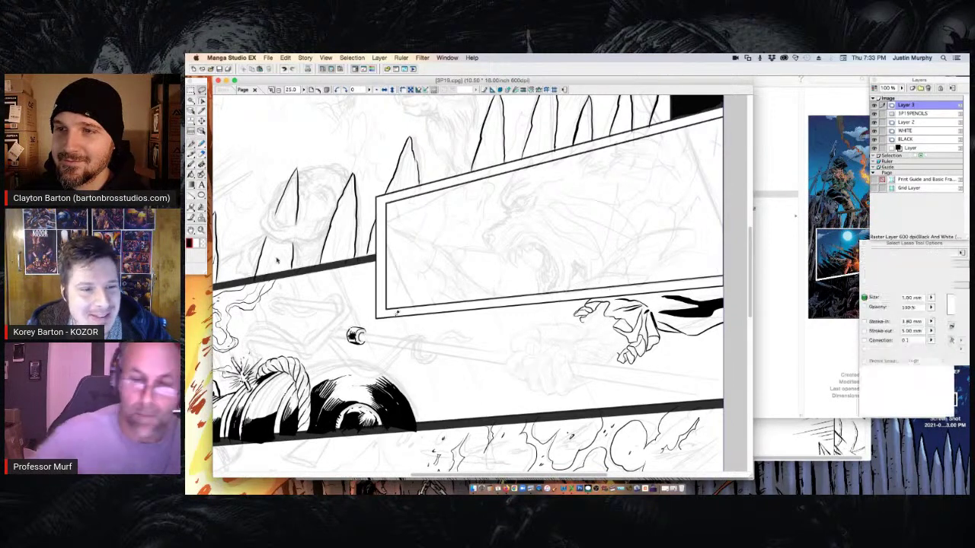
pyautogui.moveTo(659, 307)
pyautogui.mouseDown()
pyautogui.moveTo(697, 303)
pyautogui.moveTo(670, 296)
pyautogui.moveTo(688, 293)
pyautogui.moveTo(678, 287)
pyautogui.moveTo(719, 296)
pyautogui.mouseUp()
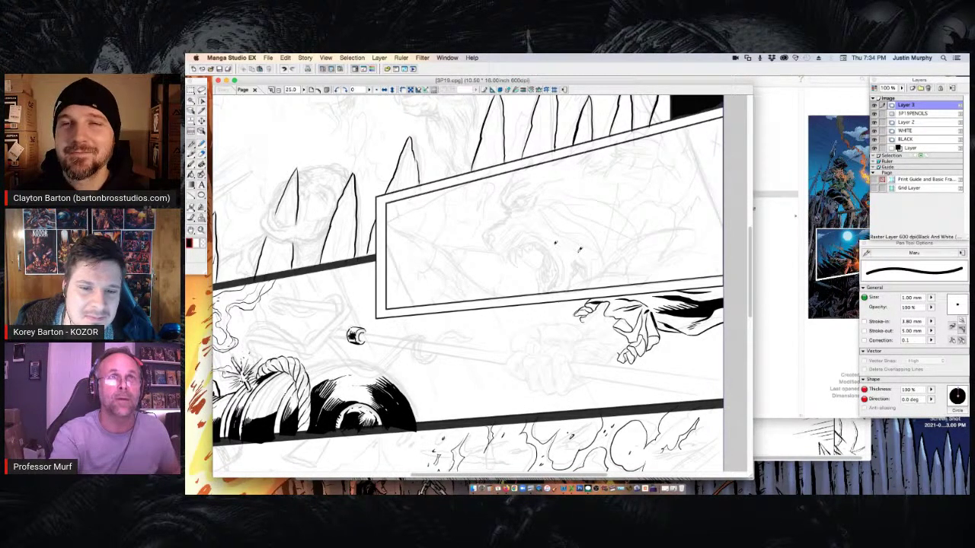
# Deepen the black shadows in the folds of the sleeve and torn cuff, and save the page
pyautogui.click(750, 325)
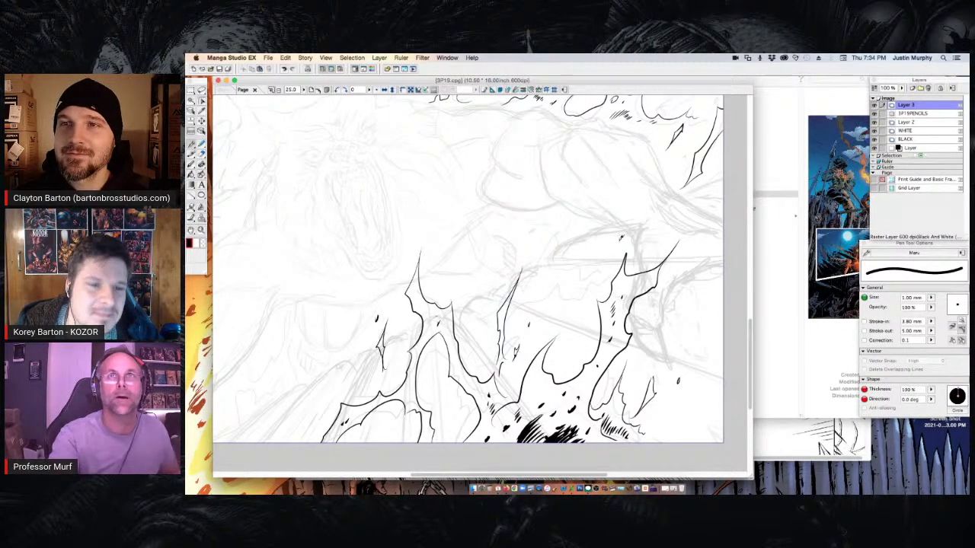
pyautogui.moveTo(749, 329); pyautogui.dragTo(746, 265)
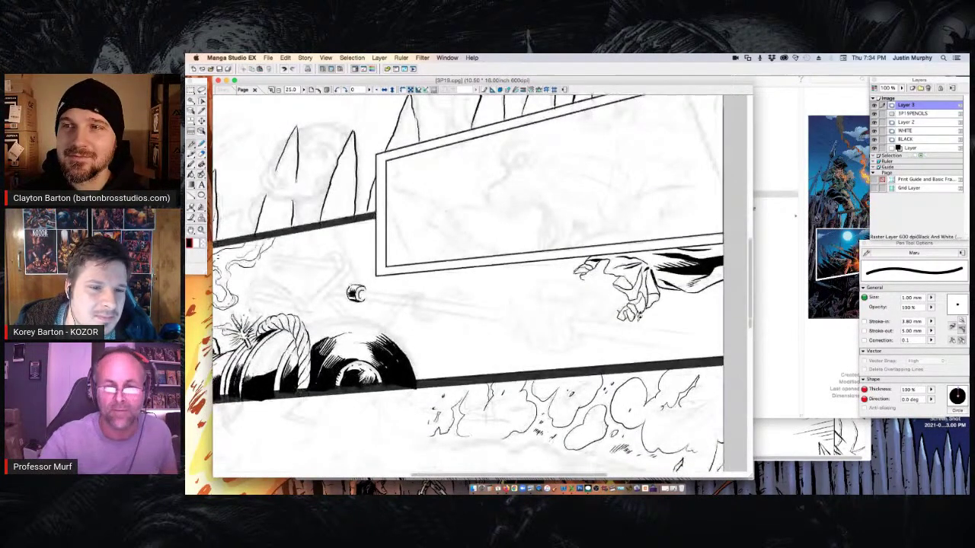
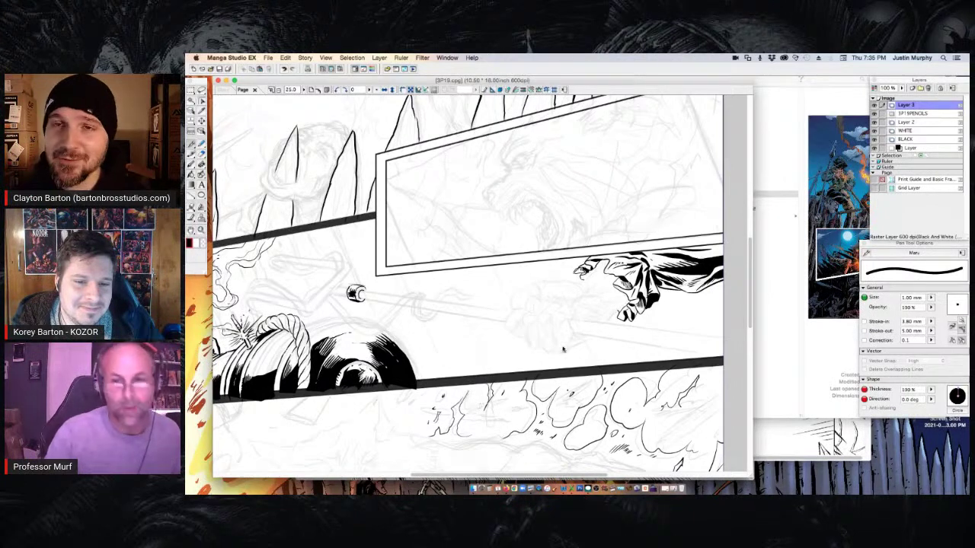
pyautogui.press('super+s')
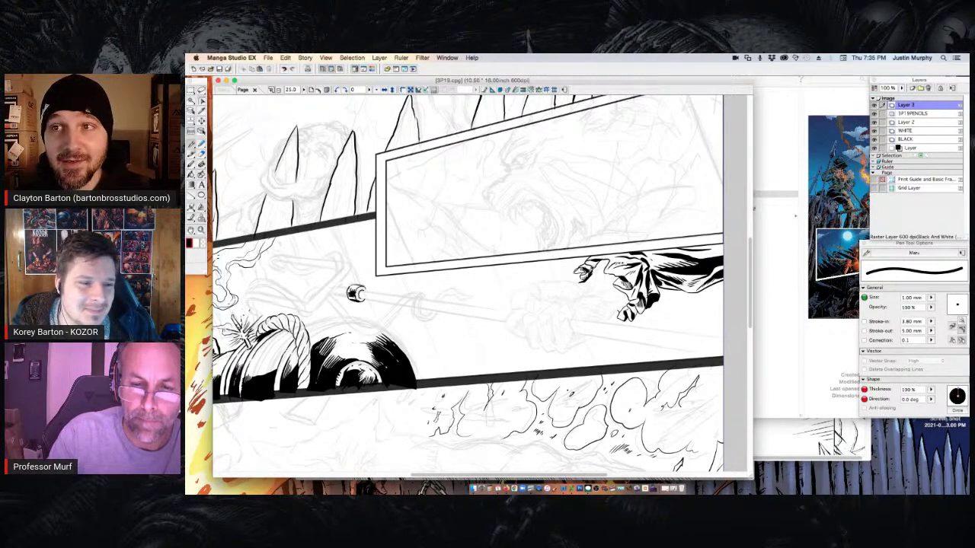
# Refine the torn cuff's frayed edge, switching briefly to white and back to black, and ink more fabric folds
pyautogui.moveTo(598, 256); pyautogui.dragTo(606, 266)
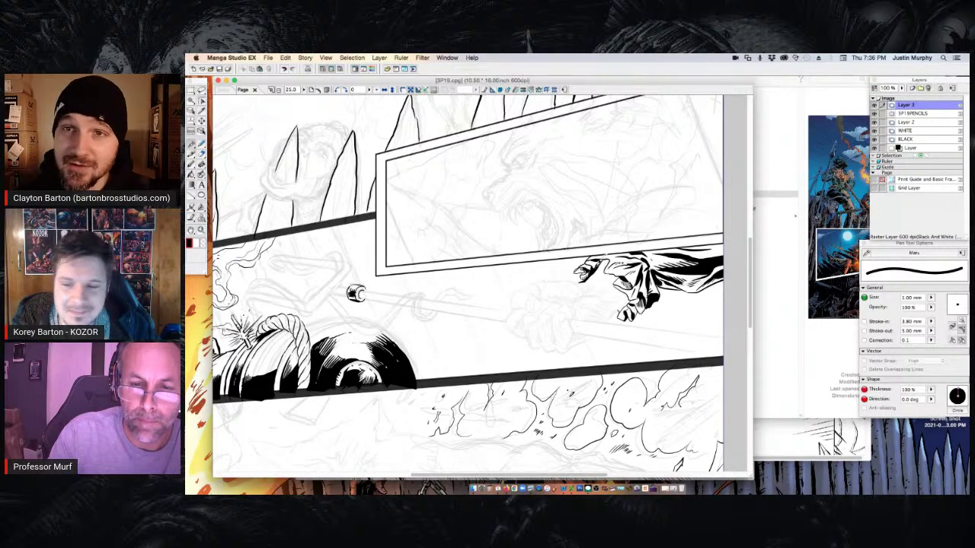
pyautogui.click(196, 244)
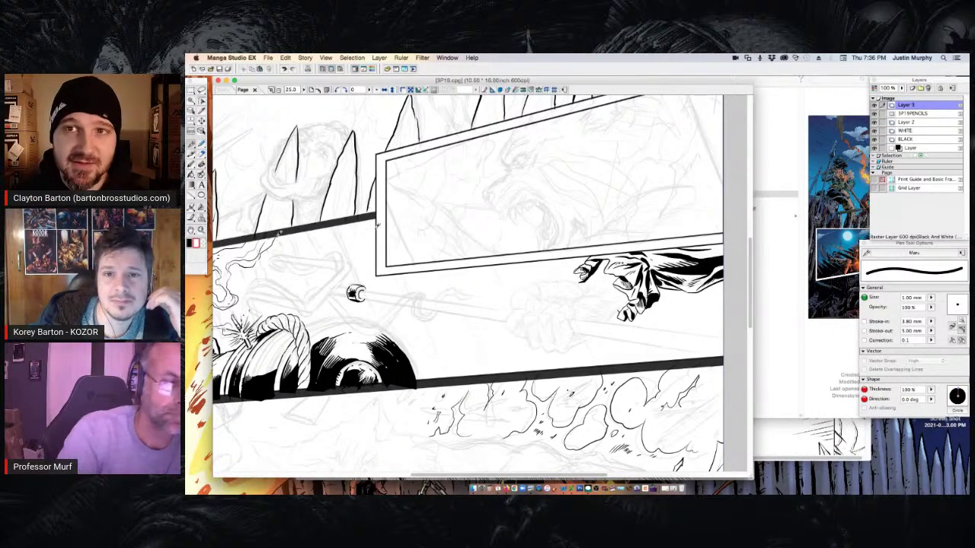
pyautogui.click(189, 243)
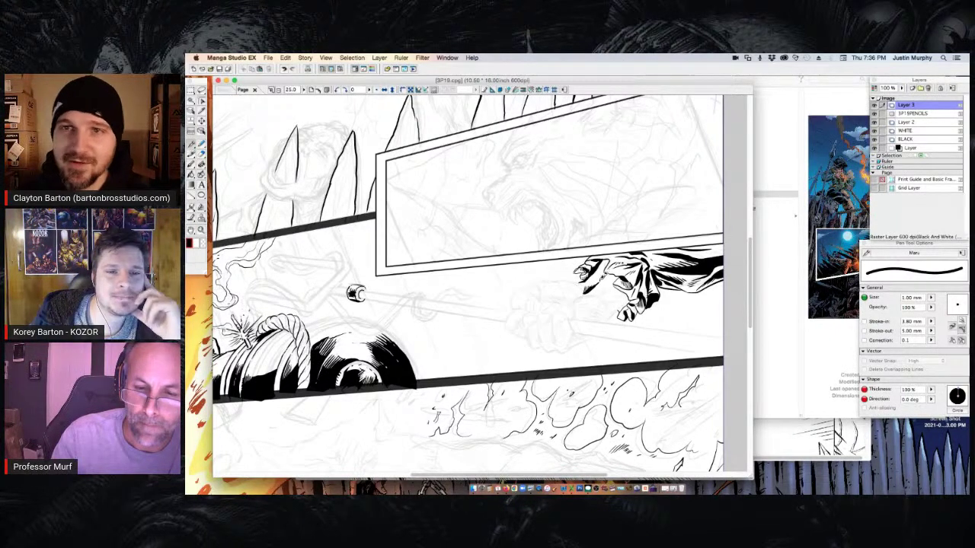
pyautogui.moveTo(588, 294); pyautogui.dragTo(606, 293)
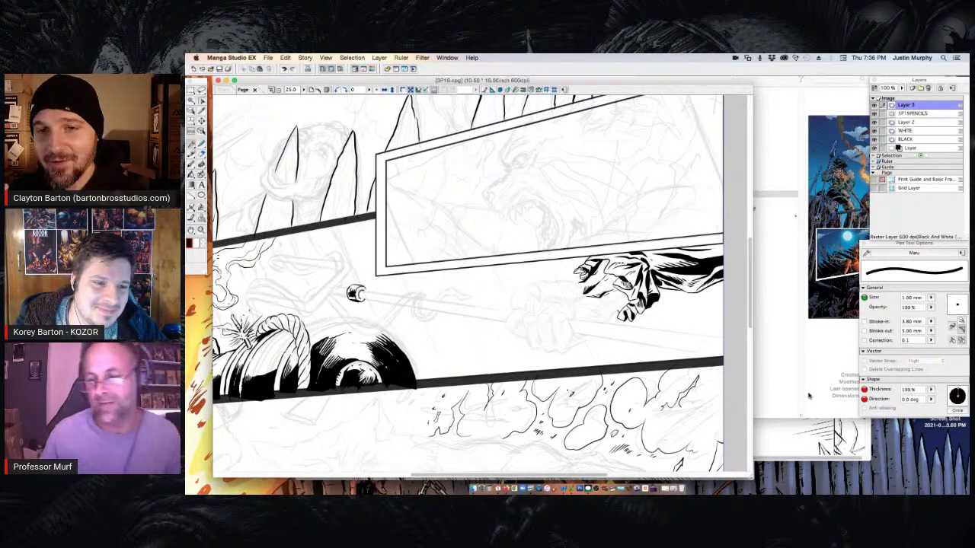
# Show the inked battle cover in Preview, and return to the page in Manga Studio EX
pyautogui.click(767, 309)
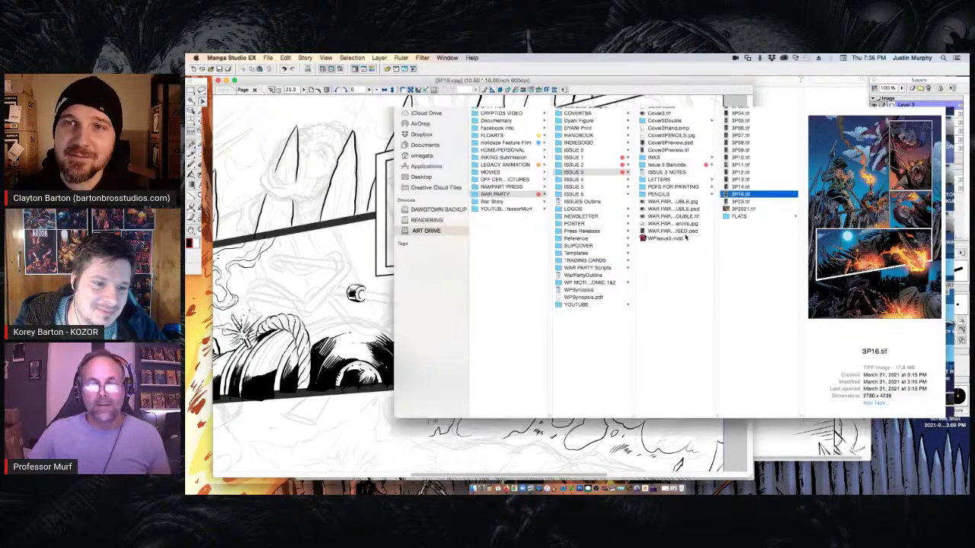
pyautogui.click(672, 490)
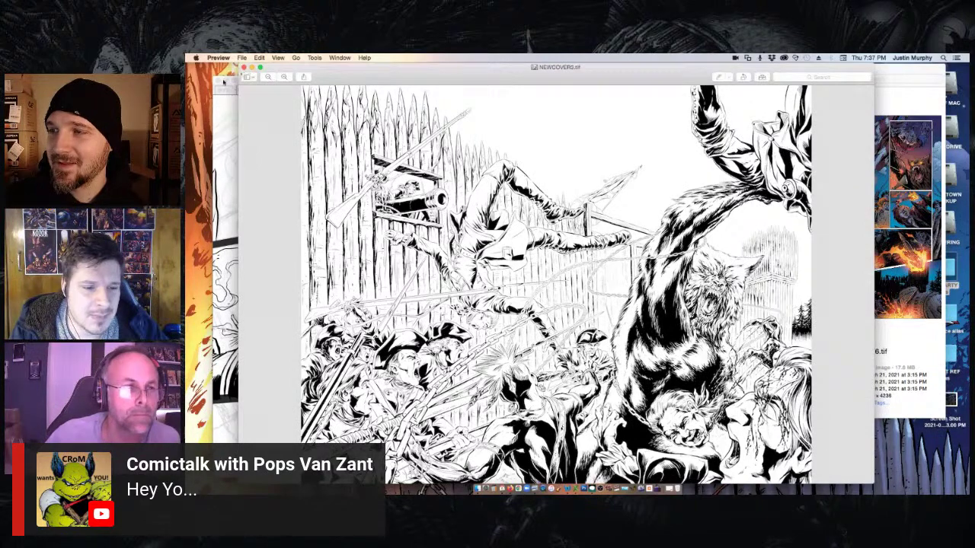
pyautogui.press('super+Tab')
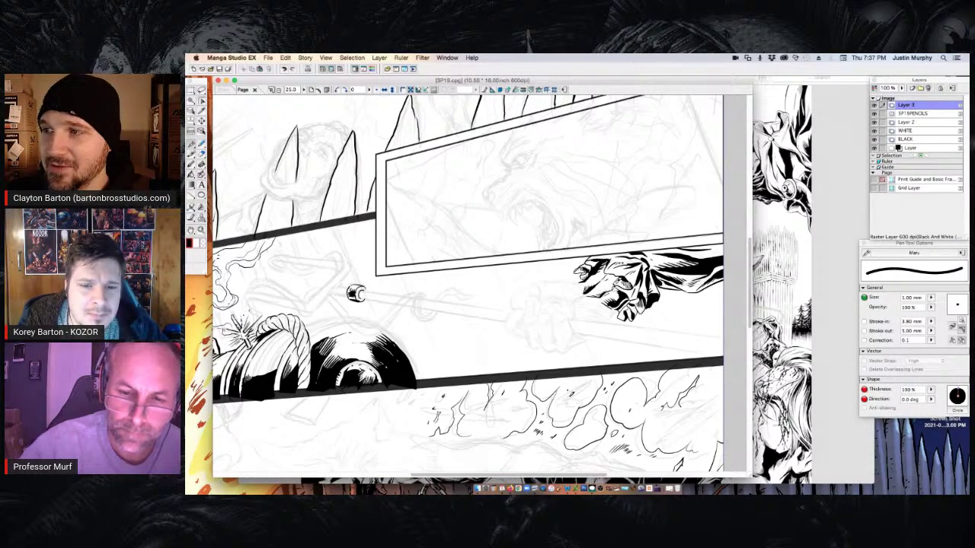
# Complete the cuff's lower folds and ink the forearm and thumb emerging from the torn sleeve, undoing misplaced strokes
pyautogui.moveTo(616, 308); pyautogui.dragTo(593, 329)
pyautogui.press('super+z')
pyautogui.moveTo(582, 271); pyautogui.dragTo(542, 287)
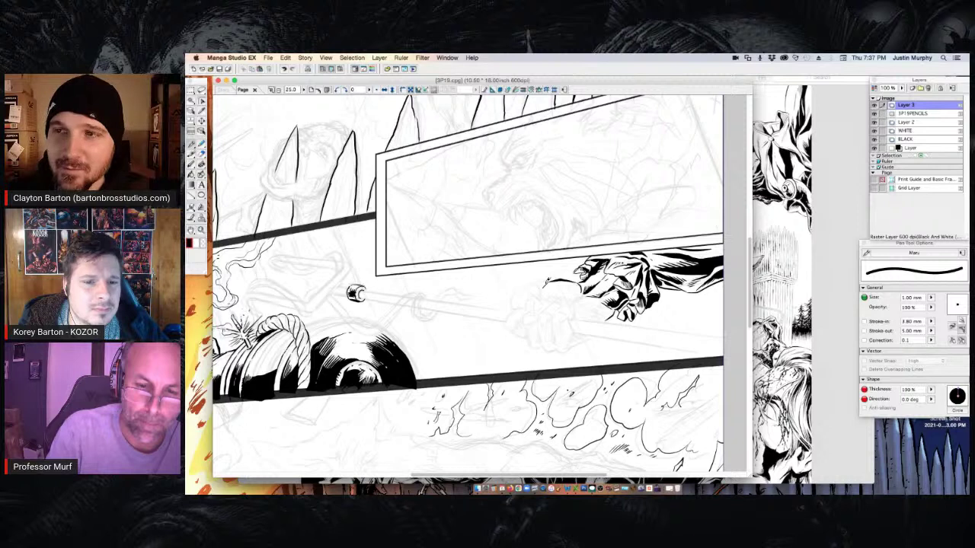
pyautogui.press('super+z')
pyautogui.moveTo(581, 283)
pyautogui.mouseDown()
pyautogui.moveTo(517, 288)
pyautogui.moveTo(511, 304)
pyautogui.moveTo(514, 293)
pyautogui.moveTo(542, 299)
pyautogui.mouseUp()
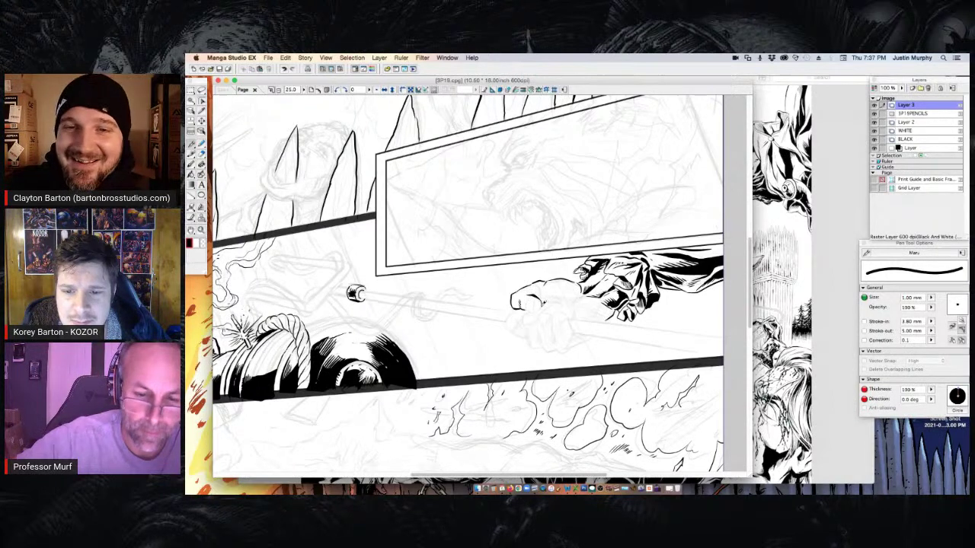
pyautogui.moveTo(536, 307)
pyautogui.mouseDown()
pyautogui.moveTo(538, 297)
pyautogui.moveTo(527, 309)
pyautogui.moveTo(540, 310)
pyautogui.moveTo(543, 287)
pyautogui.moveTo(534, 294)
pyautogui.moveTo(576, 304)
pyautogui.mouseUp()
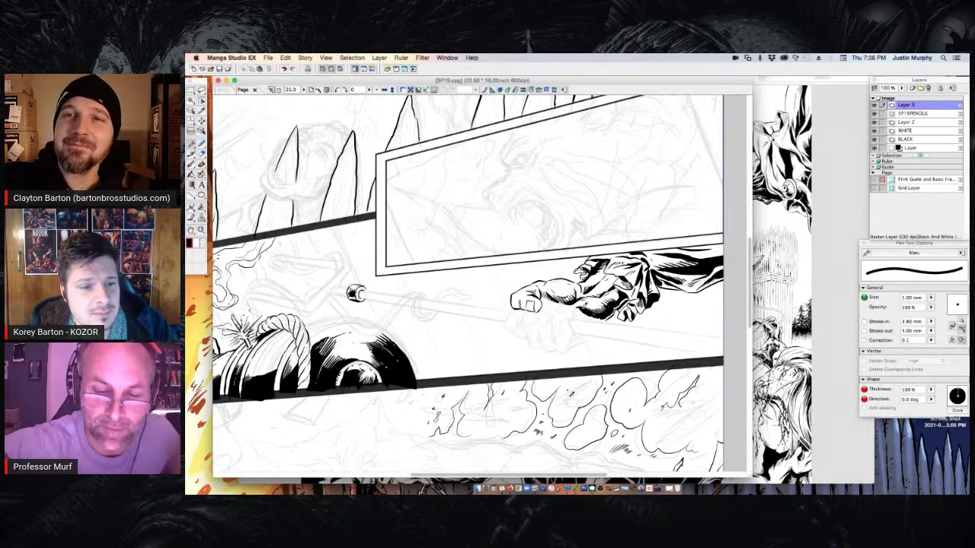
# Ink the gripping hand's fingers and knuckles below the thumb, with black shadow on the curled front finger
pyautogui.moveTo(583, 306); pyautogui.dragTo(596, 313)
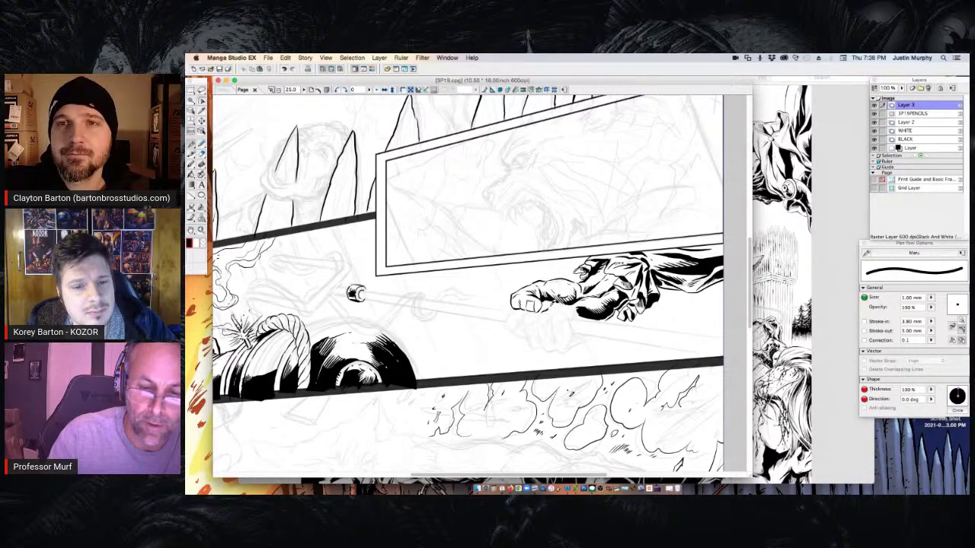
pyautogui.moveTo(542, 310); pyautogui.dragTo(525, 330)
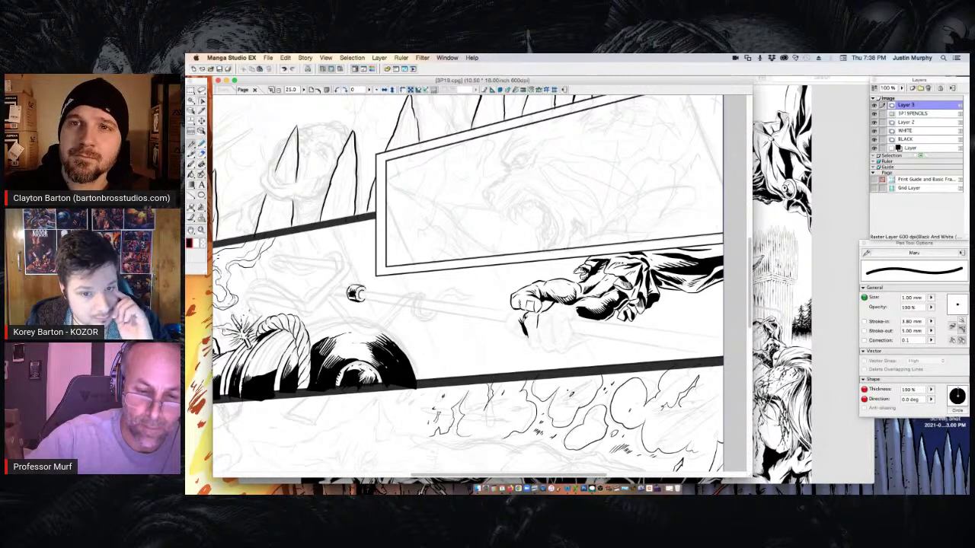
pyautogui.moveTo(517, 307)
pyautogui.mouseDown()
pyautogui.moveTo(505, 324)
pyautogui.moveTo(526, 337)
pyautogui.mouseUp()
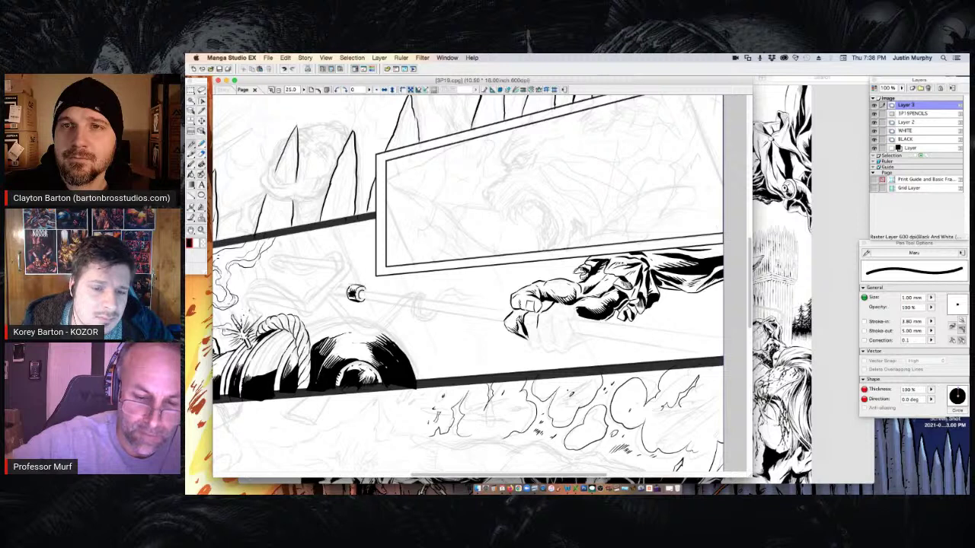
pyautogui.moveTo(520, 319); pyautogui.dragTo(525, 333)
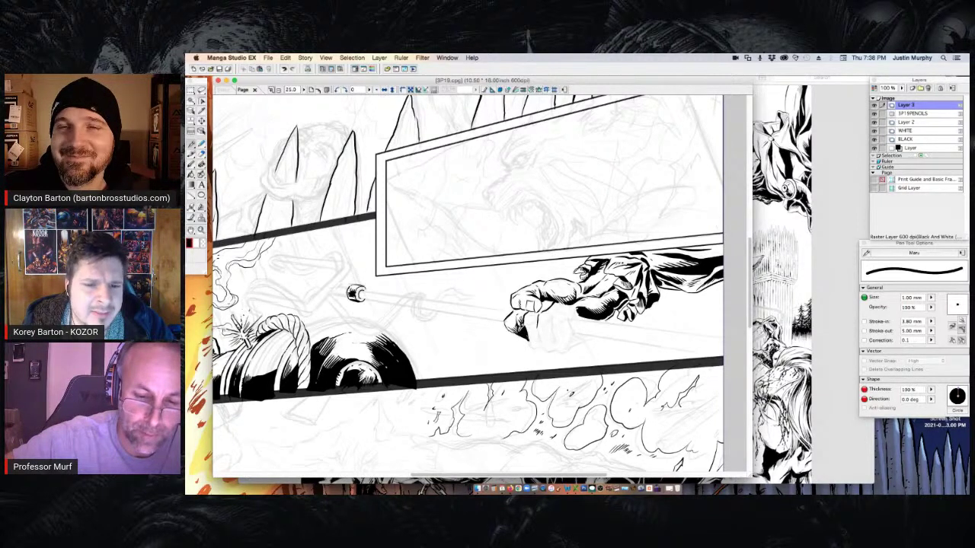
pyautogui.moveTo(529, 339); pyautogui.dragTo(542, 349)
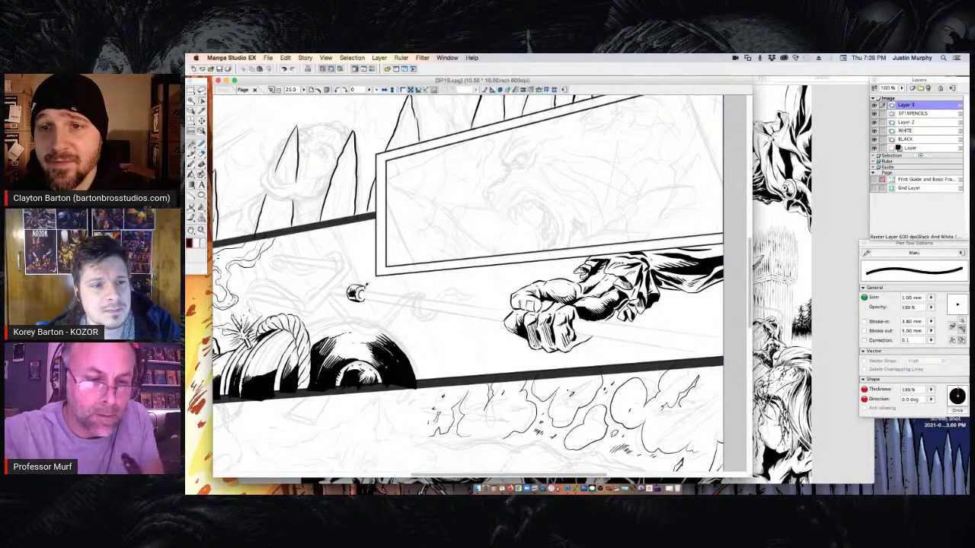
# Ink the long shaft from its end collar through the gripping hand to the panel's edge, refining it with white and black
pyautogui.moveTo(364, 291); pyautogui.dragTo(510, 311)
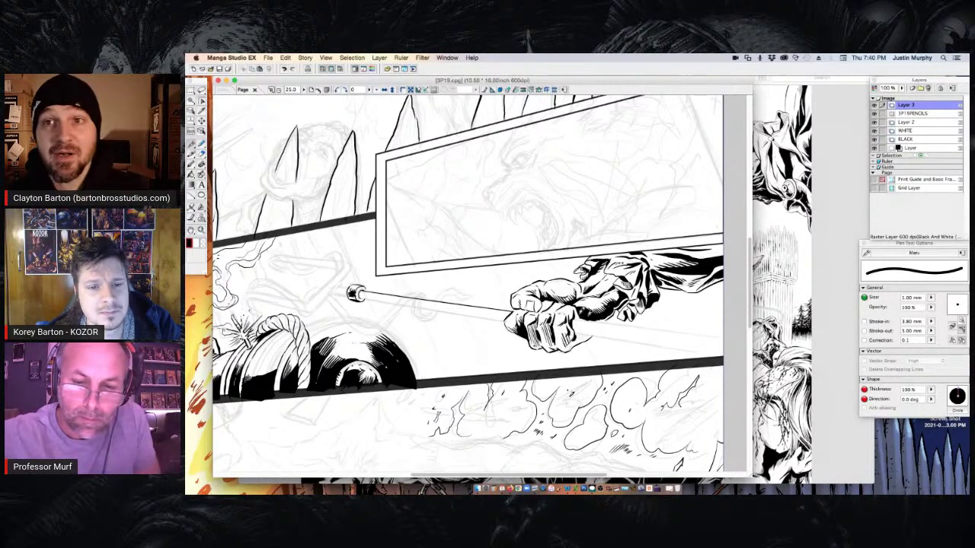
pyautogui.moveTo(581, 320); pyautogui.dragTo(722, 340)
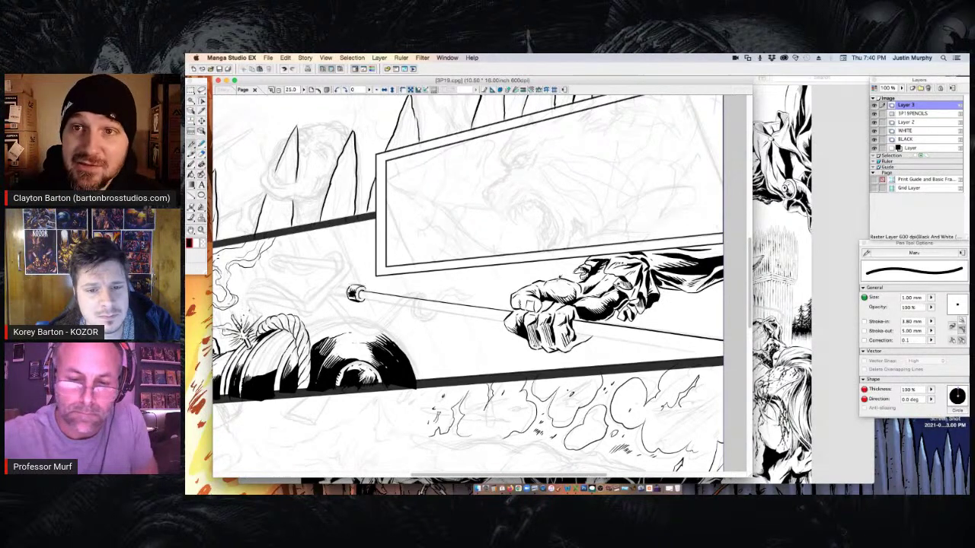
pyautogui.moveTo(361, 297)
pyautogui.mouseDown()
pyautogui.moveTo(546, 319)
pyautogui.moveTo(719, 356)
pyautogui.mouseUp()
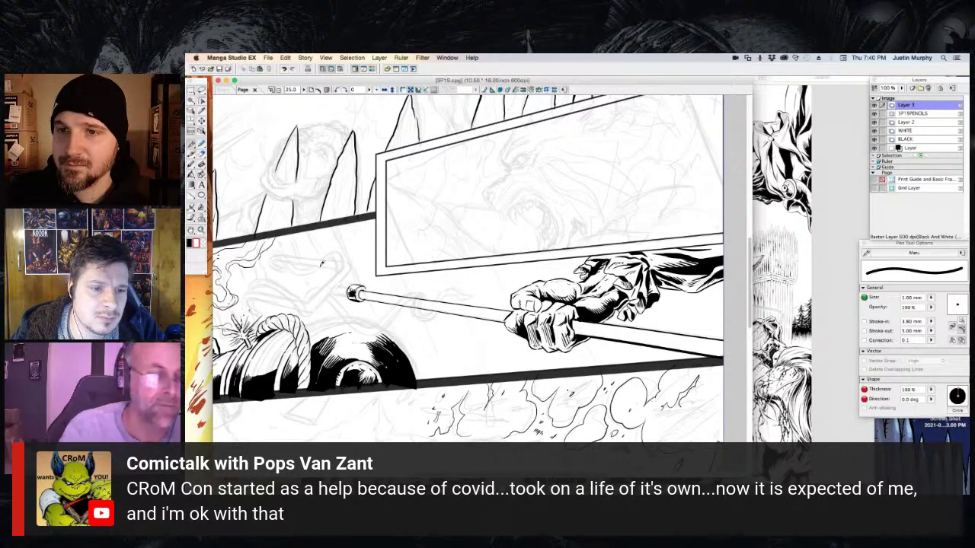
pyautogui.click(189, 244)
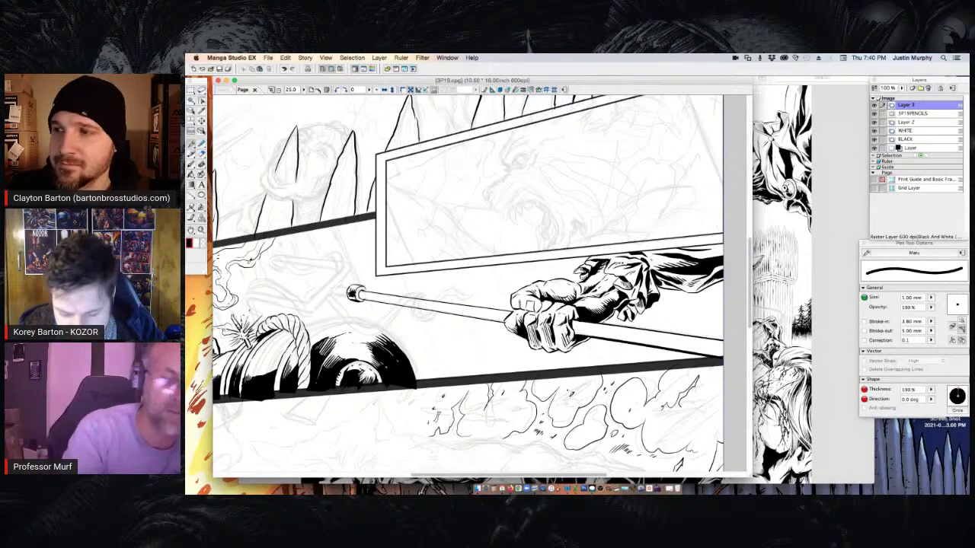
pyautogui.click(196, 243)
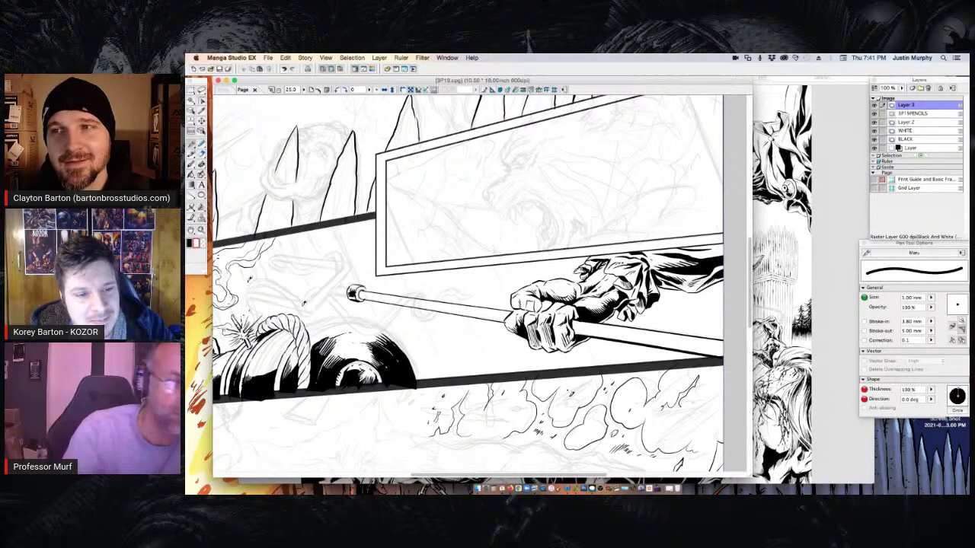
pyautogui.click(190, 244)
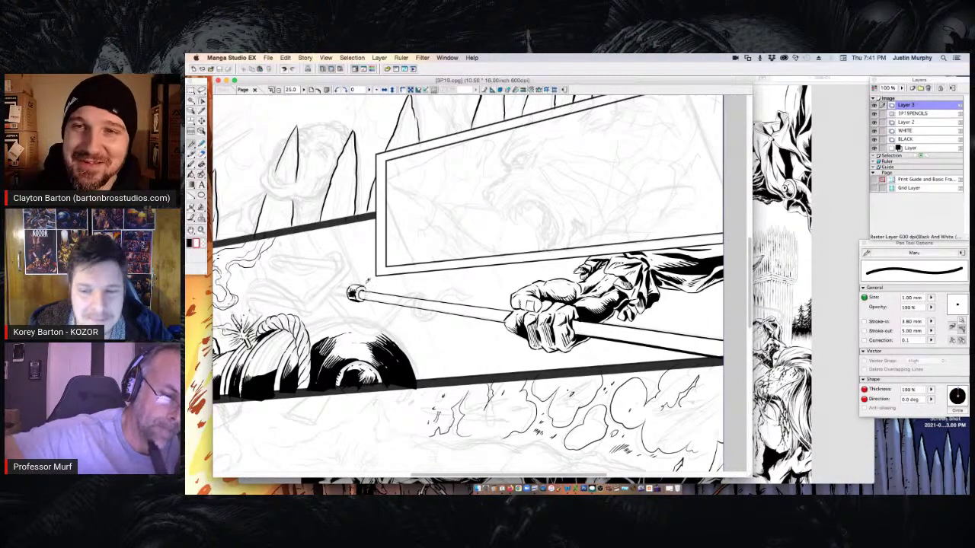
pyautogui.click(190, 244)
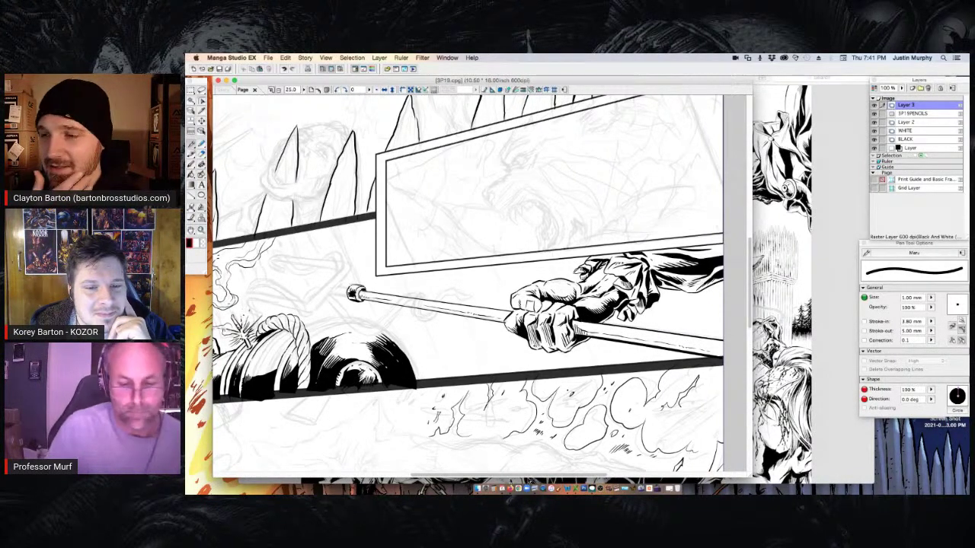
# Ink the socket ahead of the shaft's collar, plus the angled crossbar and upper prong outline of the two-pronged hook
pyautogui.hscroll(-10, 458, 457)
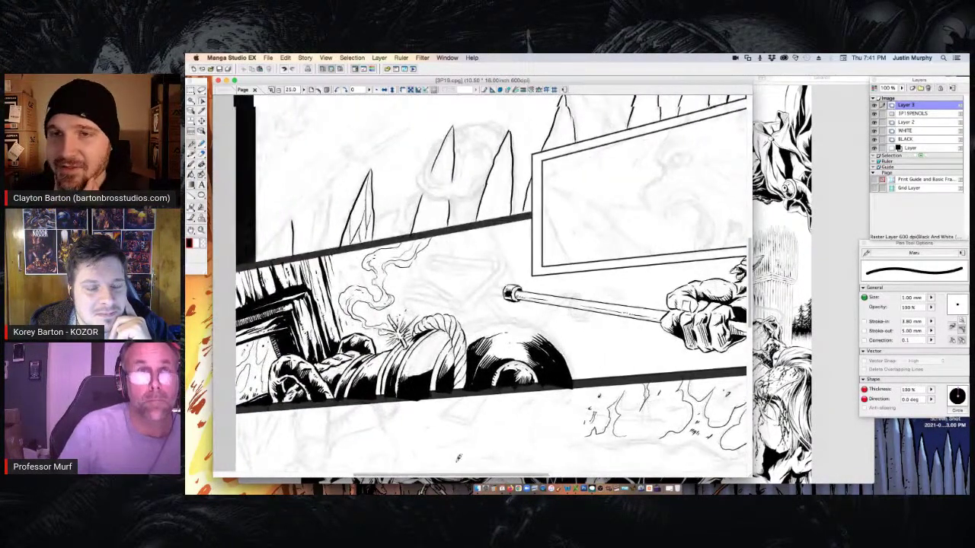
pyautogui.click(201, 230)
pyautogui.keyDown('alt'); pyautogui.click(544, 329); pyautogui.keyUp('alt')
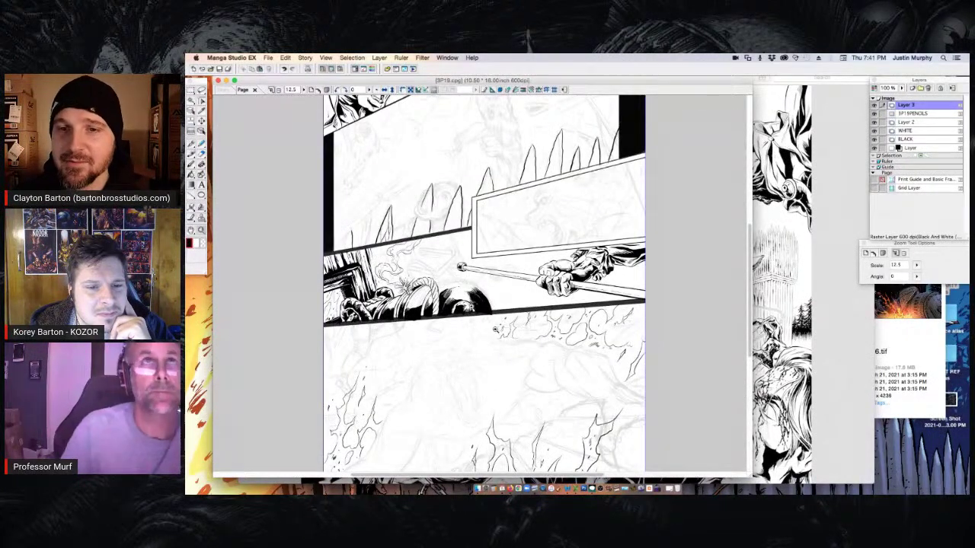
pyautogui.click(454, 254)
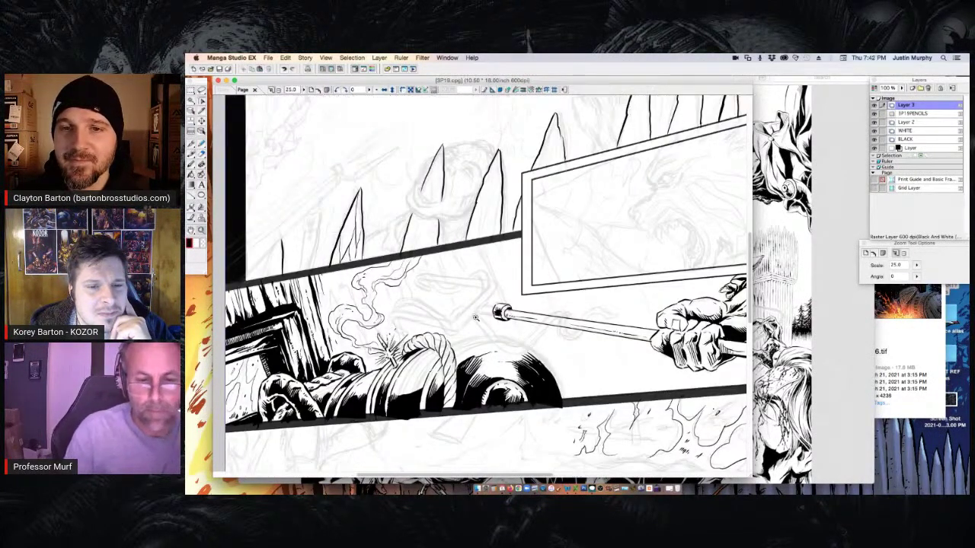
pyautogui.click(476, 316)
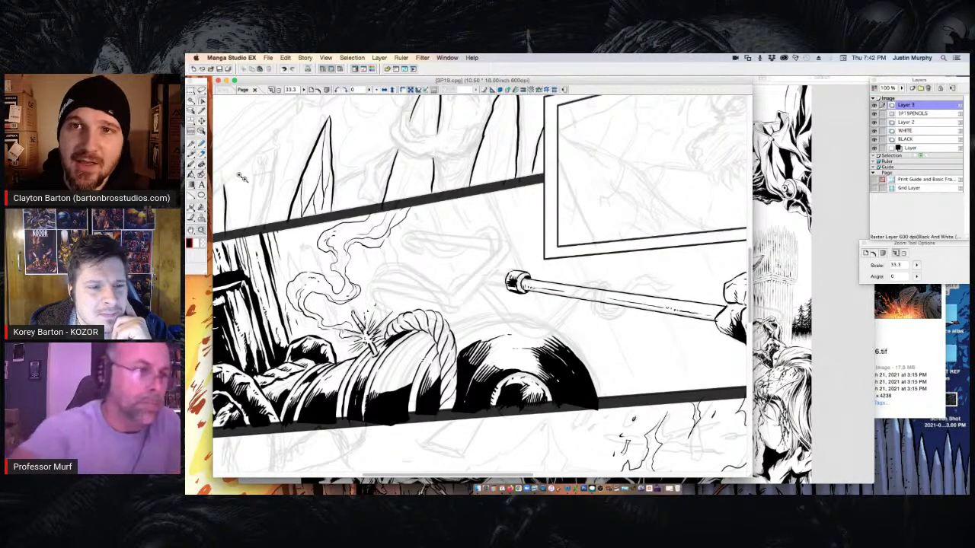
pyautogui.press('p')
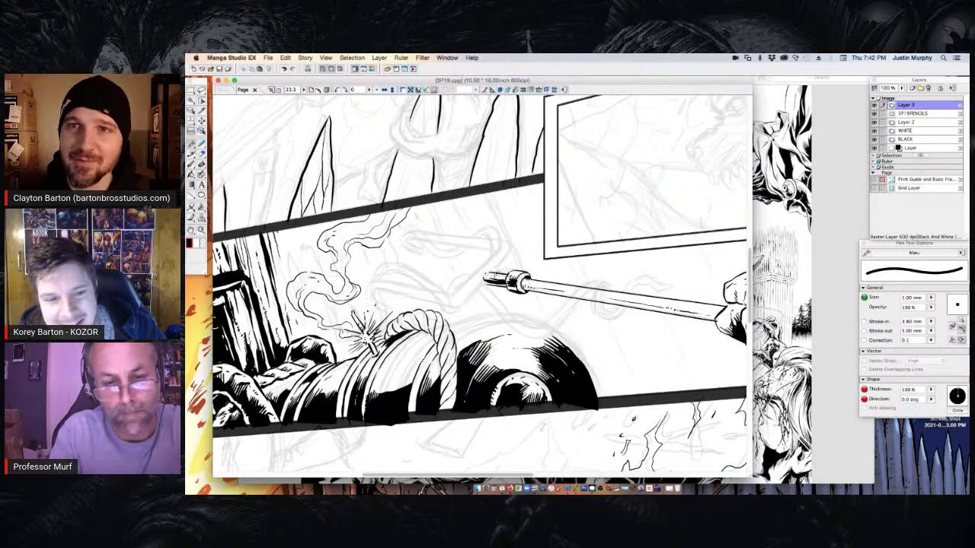
pyautogui.moveTo(484, 284)
pyautogui.mouseDown()
pyautogui.moveTo(463, 307)
pyautogui.moveTo(510, 246)
pyautogui.mouseUp()
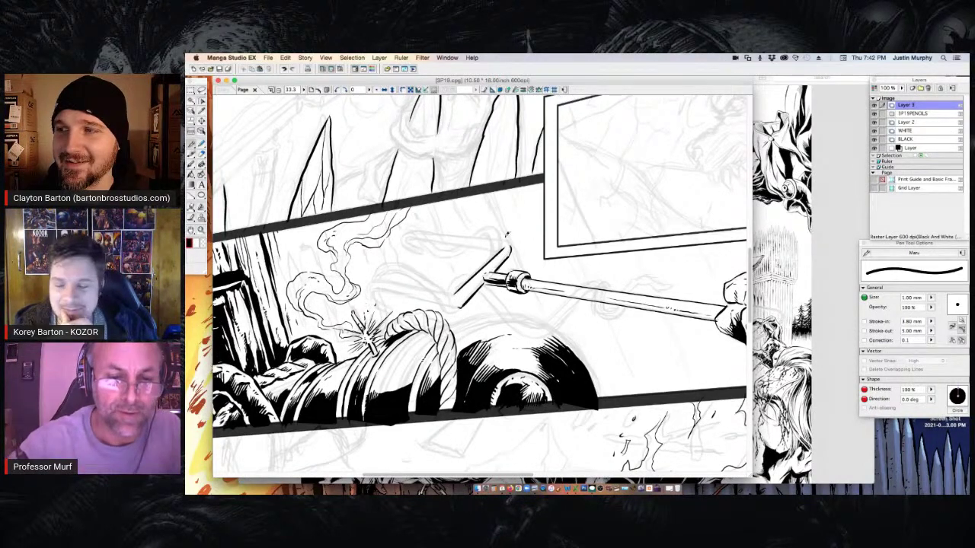
pyautogui.moveTo(501, 243); pyautogui.dragTo(416, 231)
pyautogui.moveTo(506, 249); pyautogui.dragTo(415, 237)
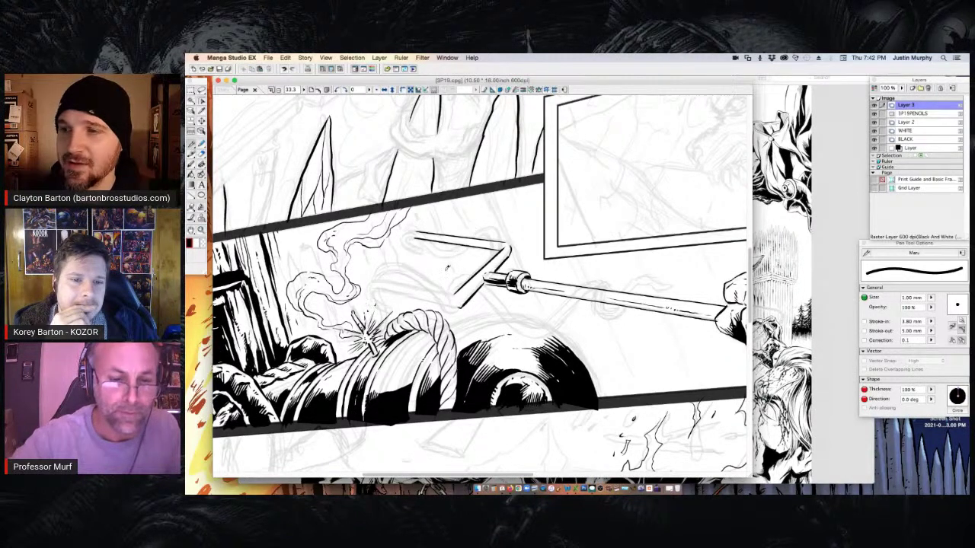
# Ink the lower prong of the hook, join it to the crossbar, and shade its metal edges
pyautogui.moveTo(456, 293); pyautogui.dragTo(379, 281)
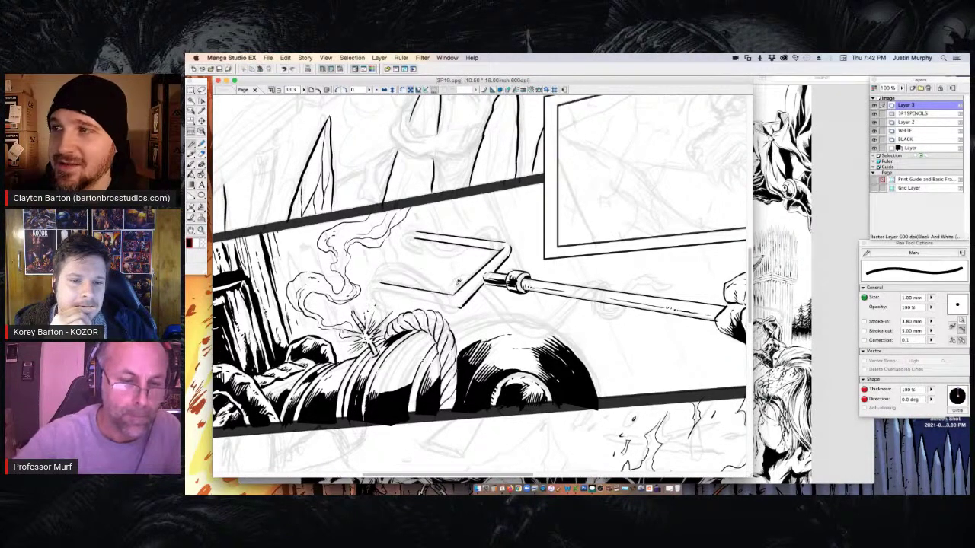
pyautogui.moveTo(460, 305); pyautogui.dragTo(373, 282)
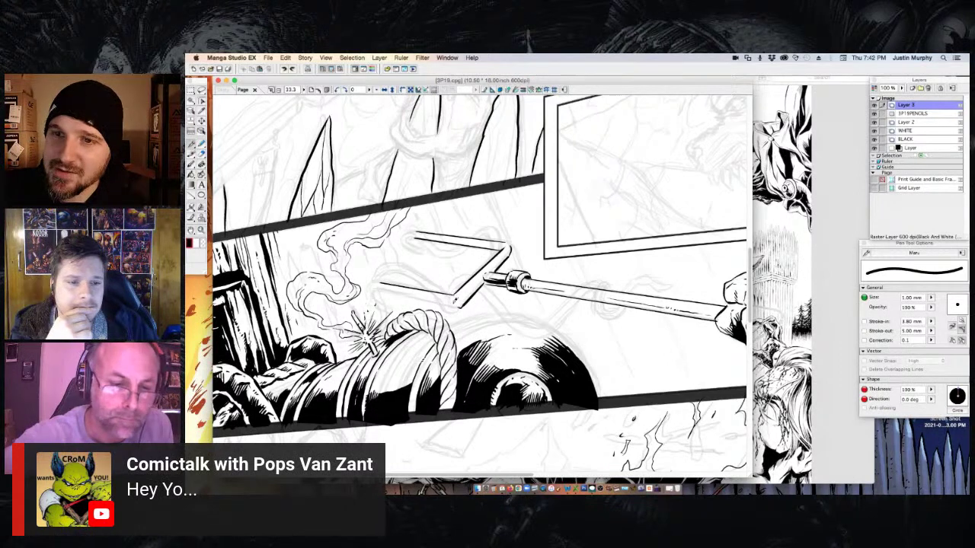
pyautogui.moveTo(455, 306); pyautogui.dragTo(375, 284)
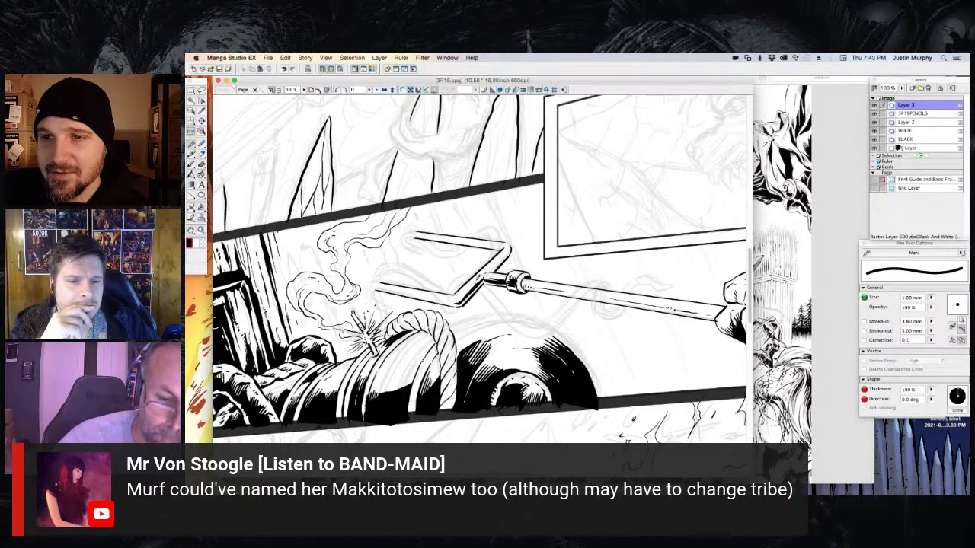
pyautogui.moveTo(477, 282); pyautogui.dragTo(462, 301)
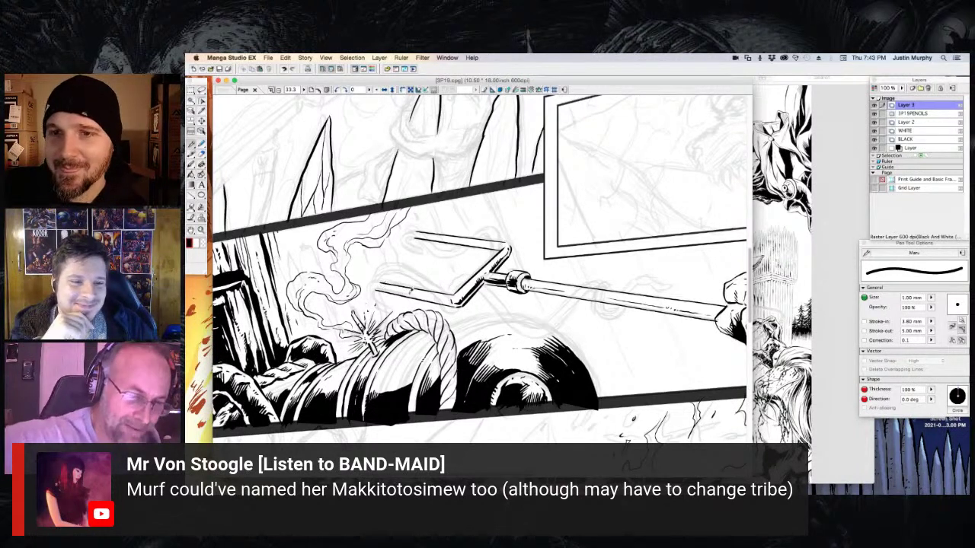
pyautogui.moveTo(380, 285); pyautogui.dragTo(417, 293)
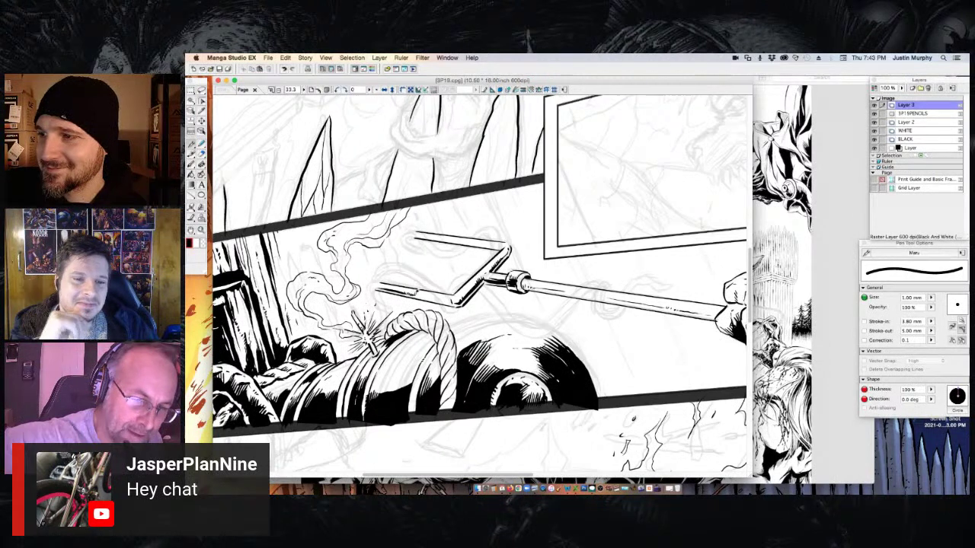
pyautogui.moveTo(423, 292); pyautogui.dragTo(452, 303)
# Shade the upper prong and ink the curled tips of both prongs
pyautogui.moveTo(428, 233); pyautogui.dragTo(502, 245)
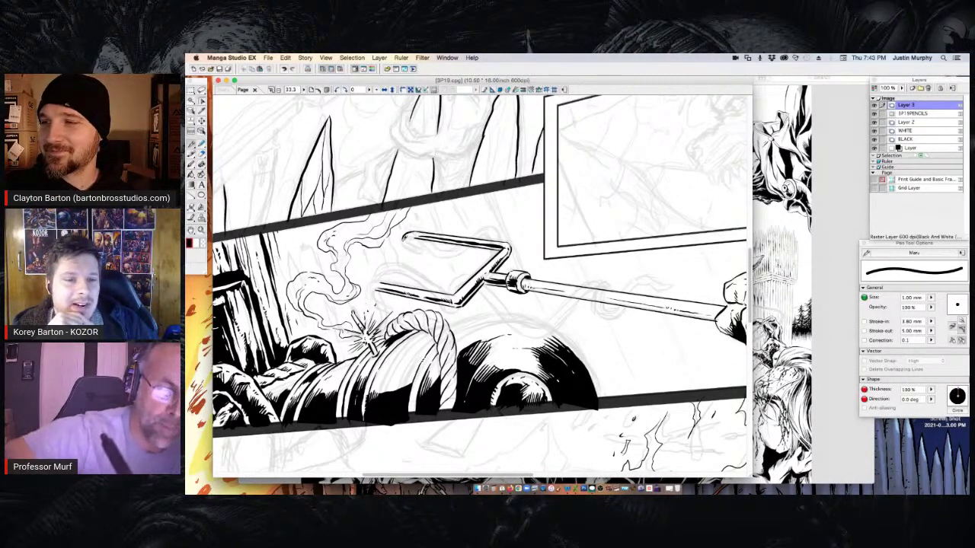
pyautogui.moveTo(405, 242); pyautogui.dragTo(418, 250)
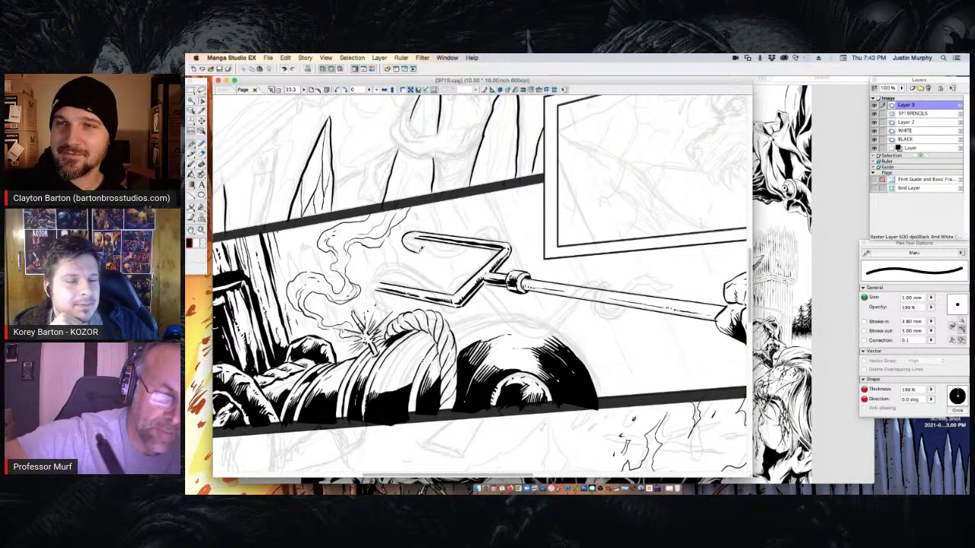
pyautogui.moveTo(420, 244); pyautogui.dragTo(411, 234)
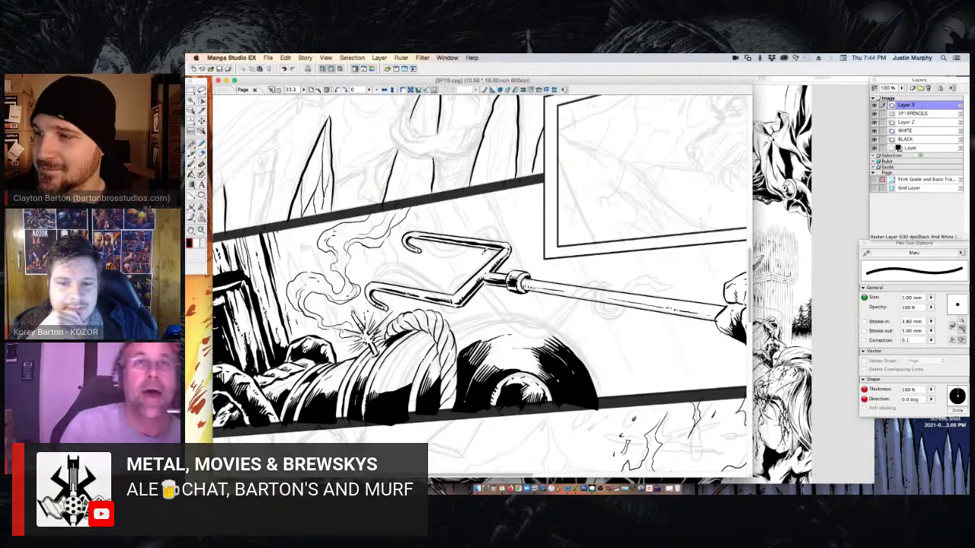
# Undo a trial curve across the shaft, and ink black bands on the roped barrel, refining them with white
pyautogui.moveTo(523, 200)
pyautogui.mouseDown()
pyautogui.moveTo(539, 244)
pyautogui.moveTo(659, 359)
pyautogui.moveTo(663, 389)
pyautogui.mouseUp()
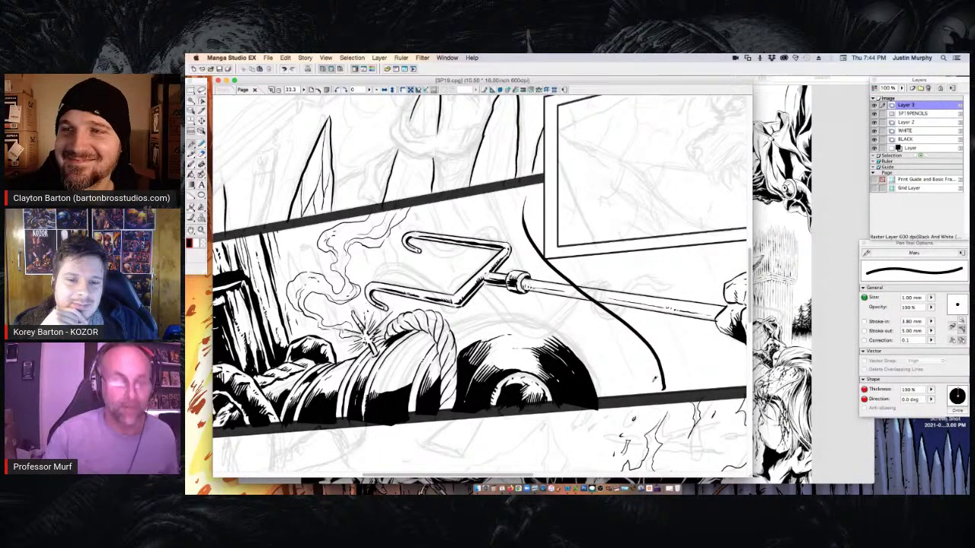
pyautogui.press('super+z')
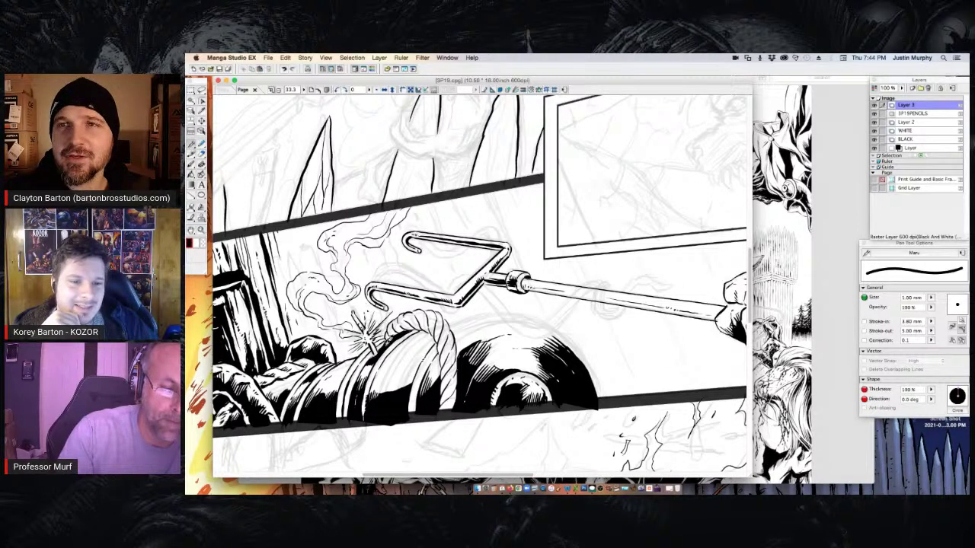
pyautogui.click(195, 244)
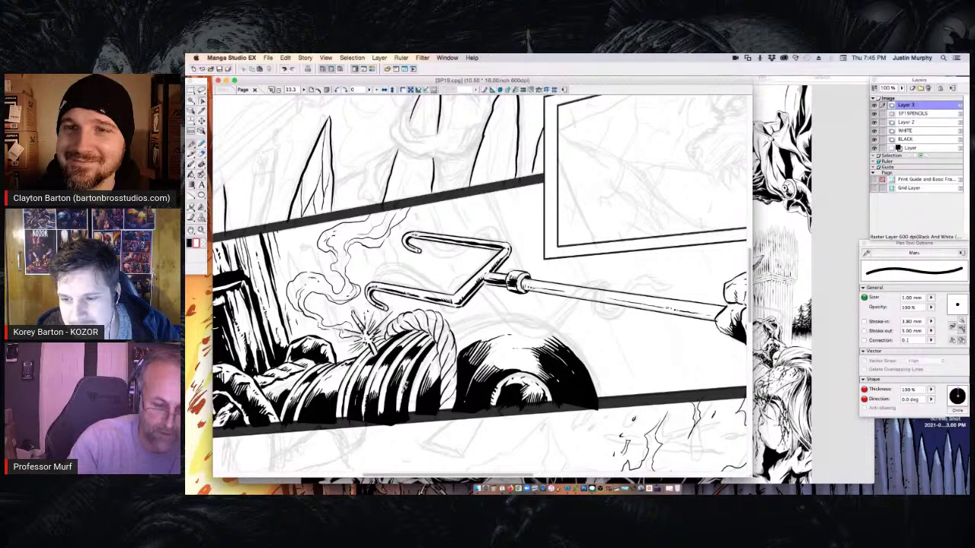
pyautogui.click(190, 243)
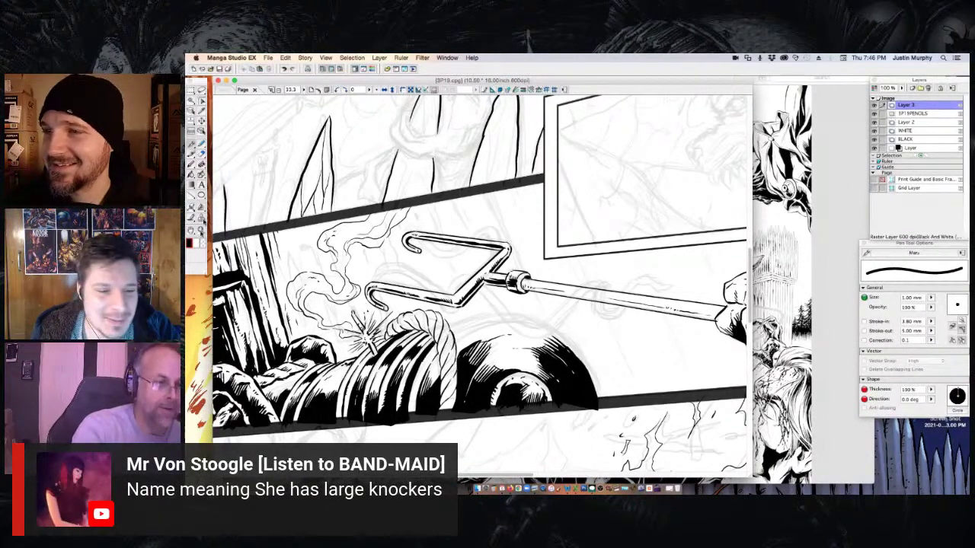
# White out gaps in the two-pronged hook and its shaft where the rope crosses over them
pyautogui.click(202, 229)
pyautogui.keyDown('alt'); pyautogui.click(466, 355); pyautogui.keyUp('alt')
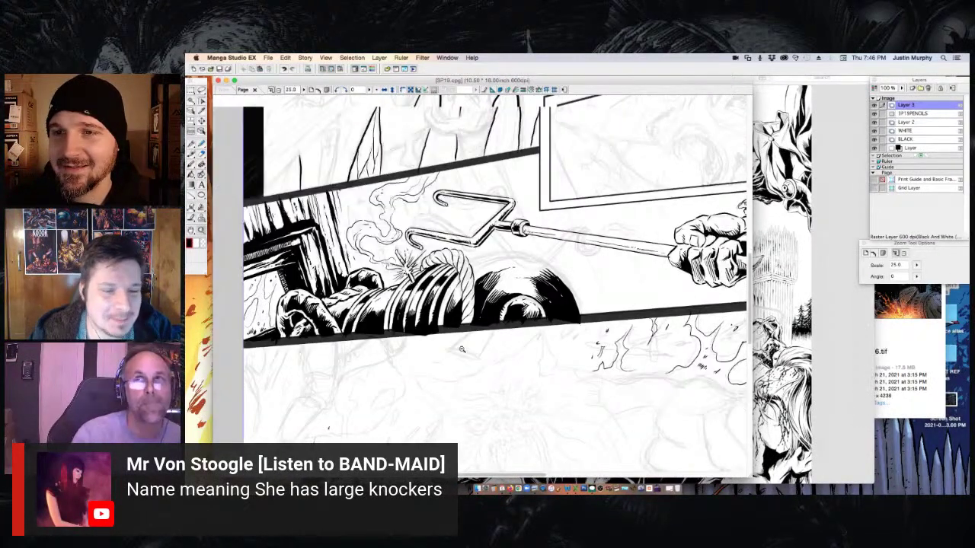
pyautogui.keyDown('alt'); pyautogui.click(460, 333); pyautogui.keyUp('alt')
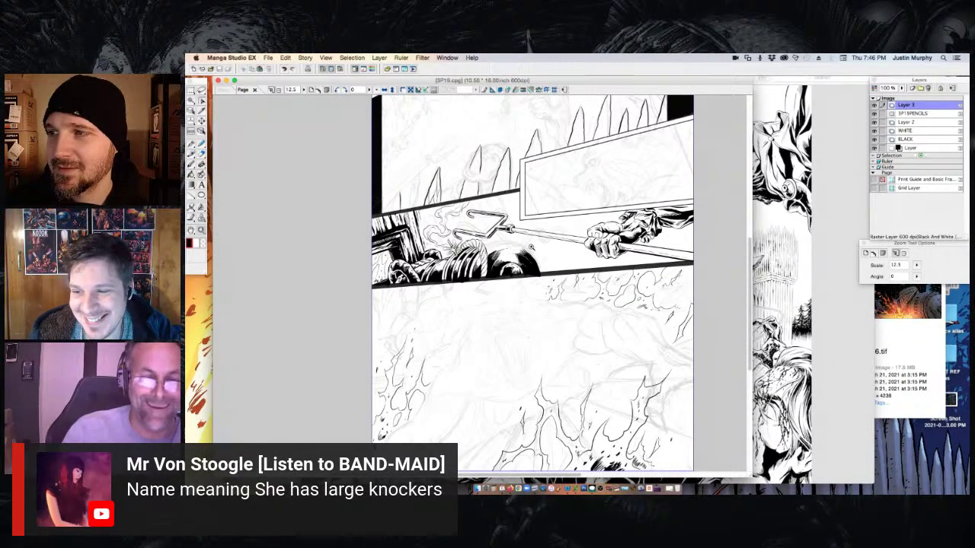
pyautogui.click(498, 224)
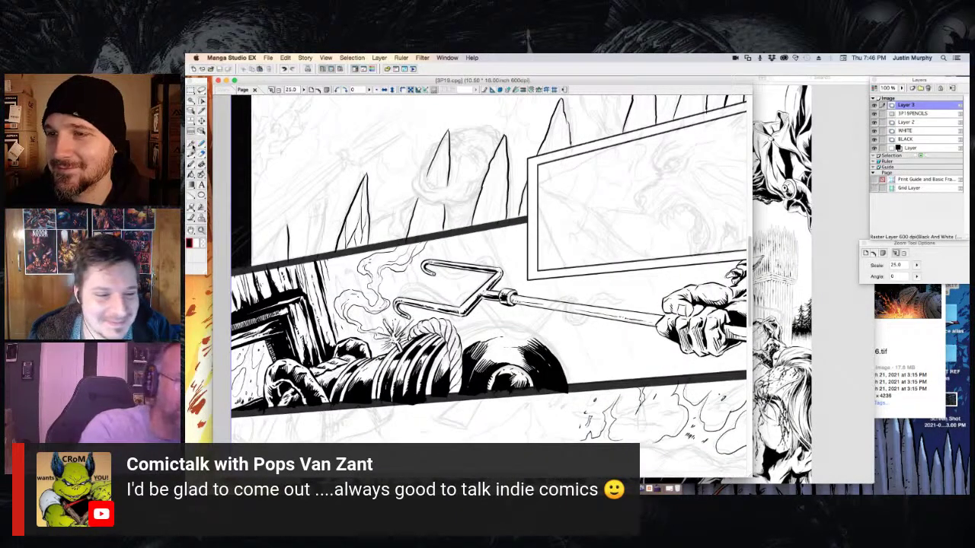
pyautogui.click(191, 143)
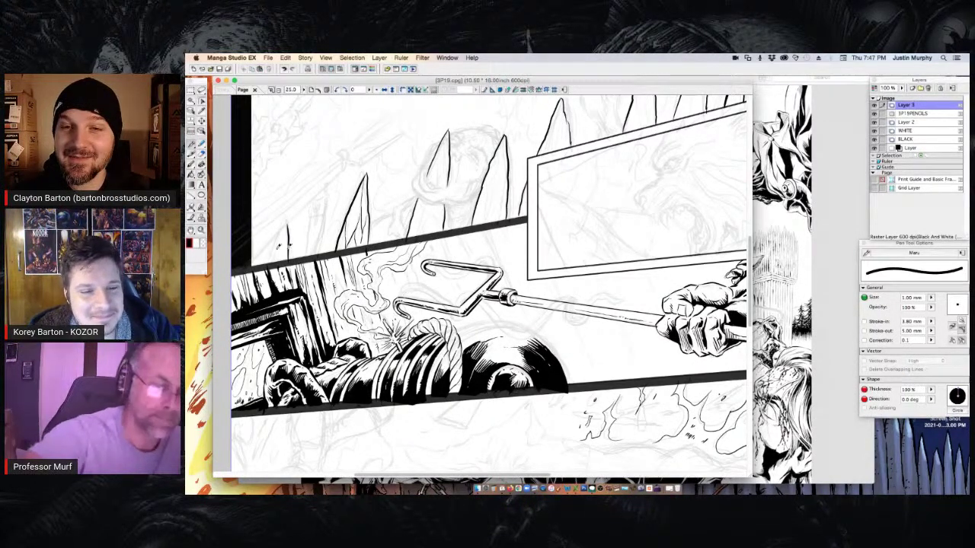
pyautogui.press('x')
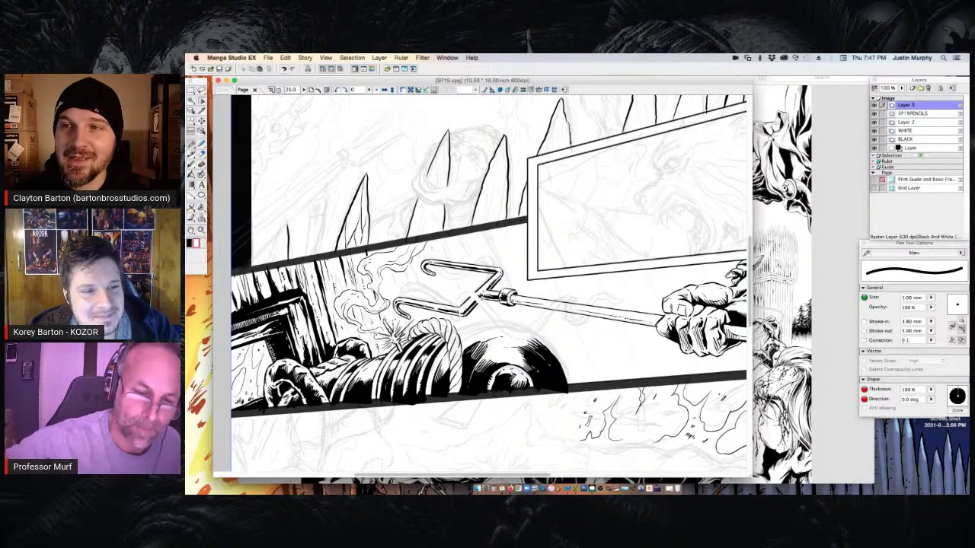
pyautogui.moveTo(557, 300); pyautogui.dragTo(552, 306)
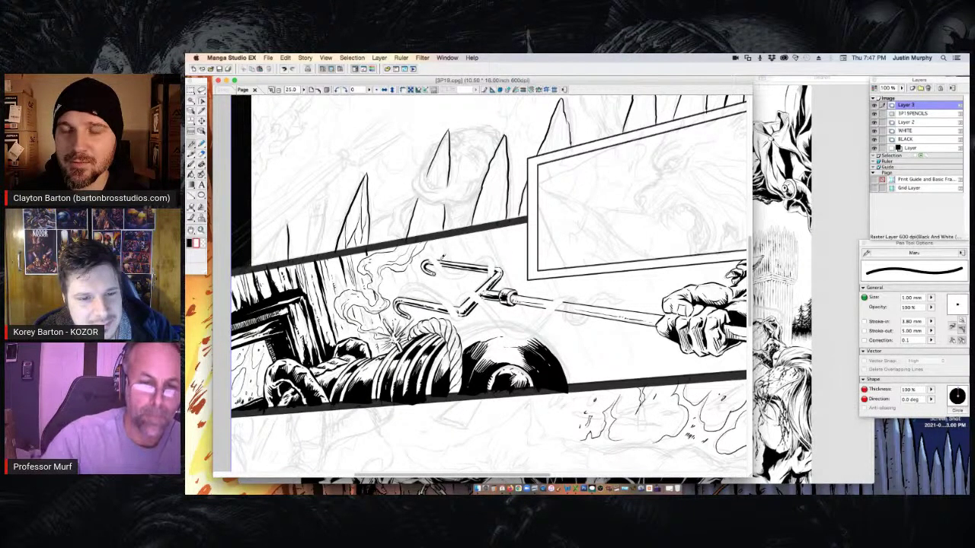
# Ink twisted rope coils around both prongs of the hook, cleaning up their edges with white
pyautogui.click(189, 243)
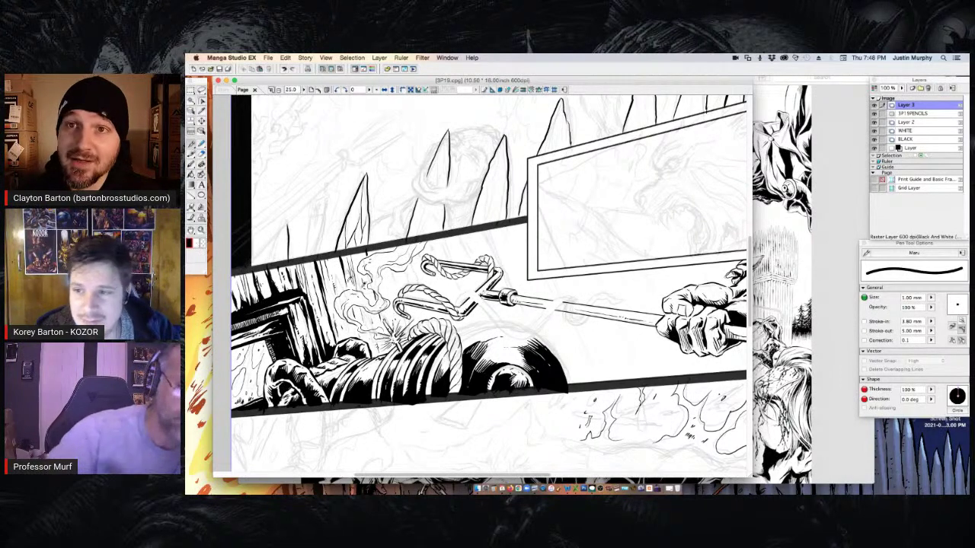
pyautogui.click(195, 243)
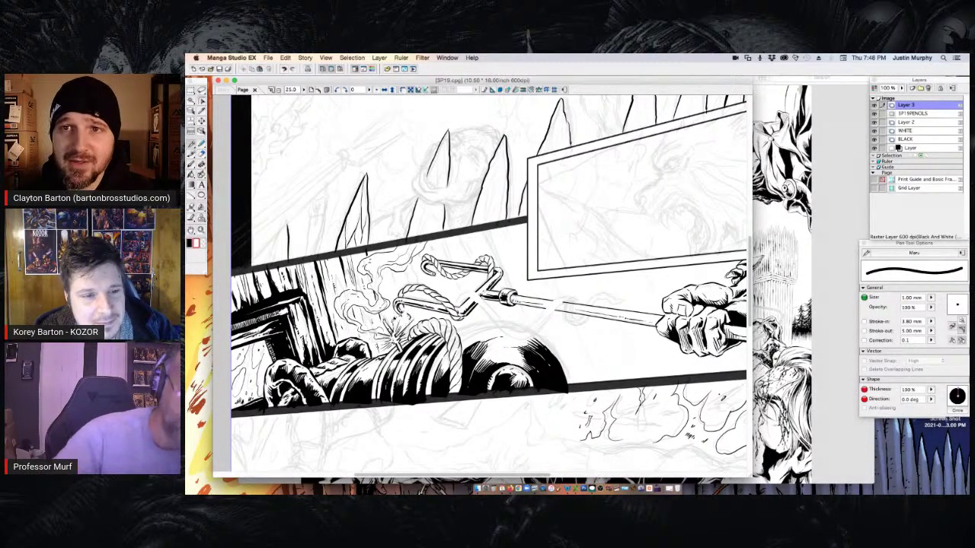
pyautogui.click(190, 244)
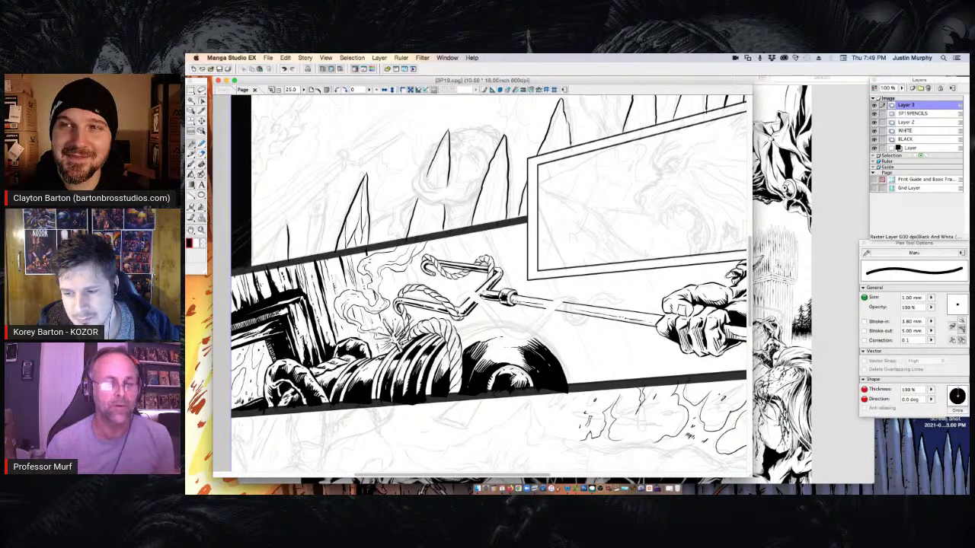
pyautogui.press('x')
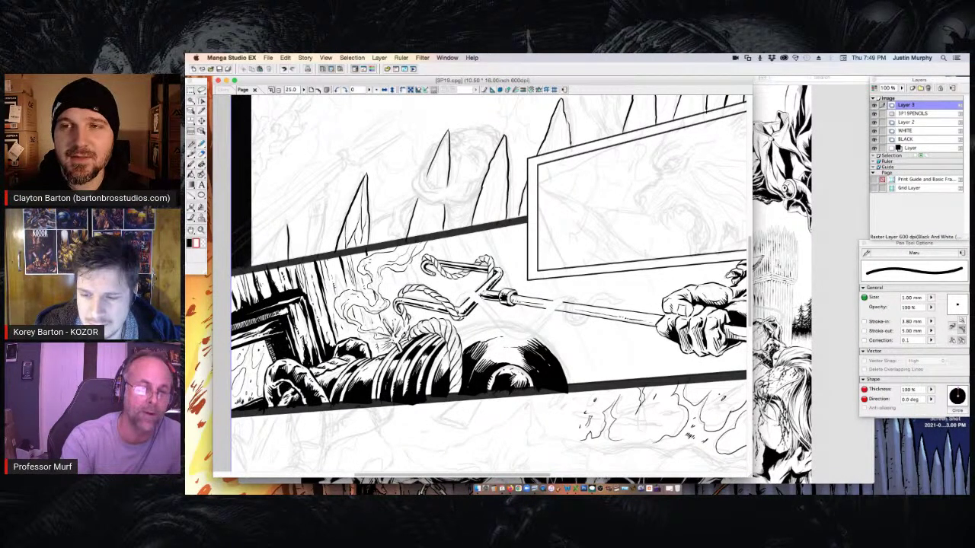
# Ink the twisted rope hanging from the hook's crossbar, looping around the shaft and ending in a loose tip near the hand
pyautogui.press('x')
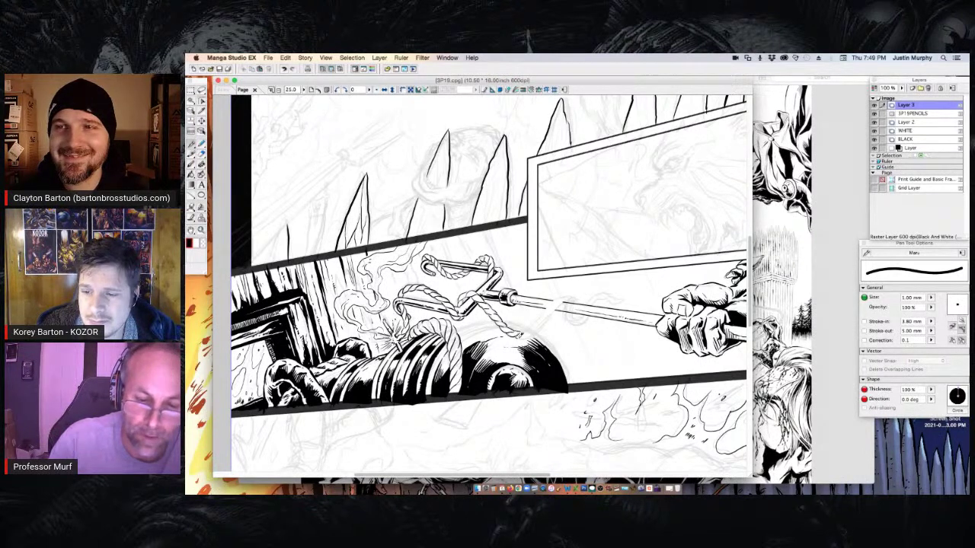
pyautogui.moveTo(534, 330); pyautogui.dragTo(531, 334)
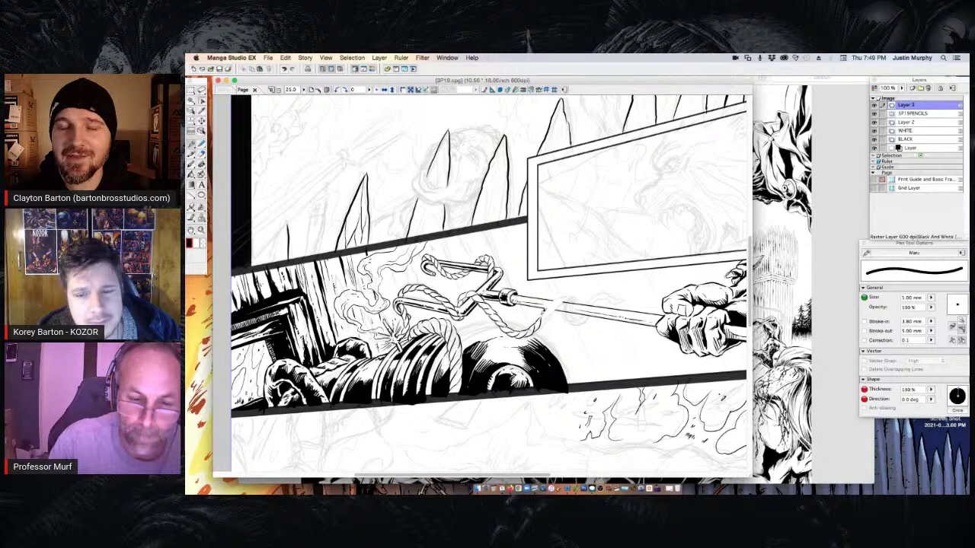
pyautogui.moveTo(548, 316); pyautogui.dragTo(555, 298)
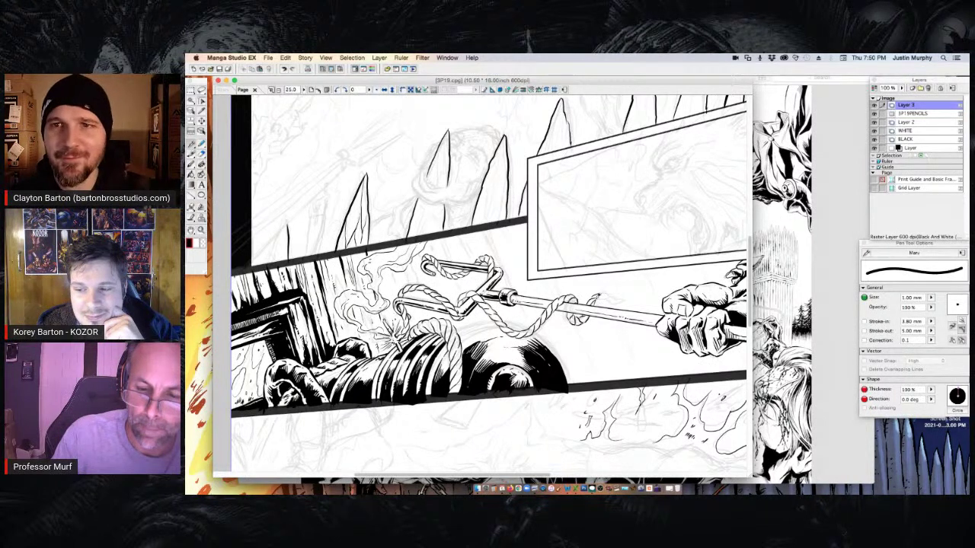
pyautogui.moveTo(600, 293); pyautogui.dragTo(621, 297)
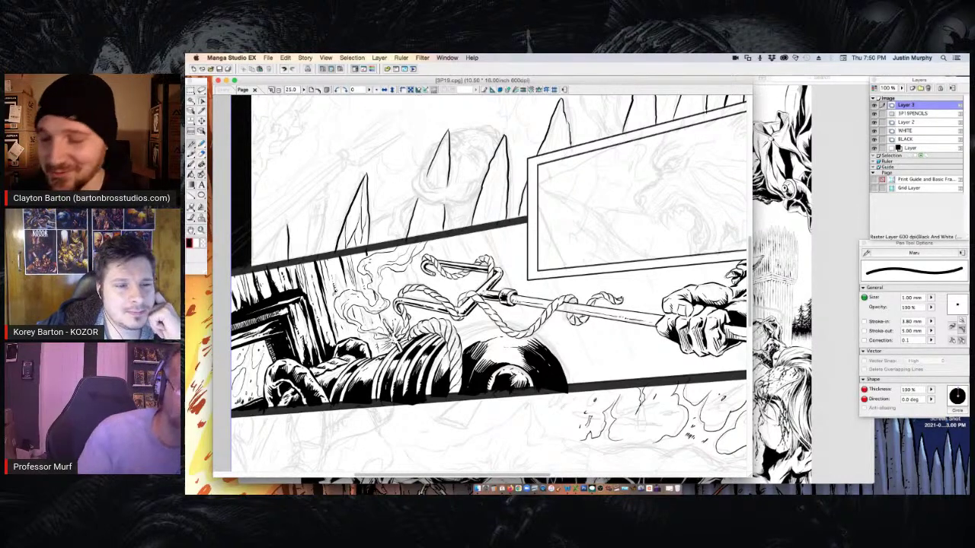
# Rework the fuse's spark burst above the barrel with white and black strokes, undoing the last stroke
pyautogui.press('x')
pyautogui.moveTo(395, 339); pyautogui.dragTo(387, 356)
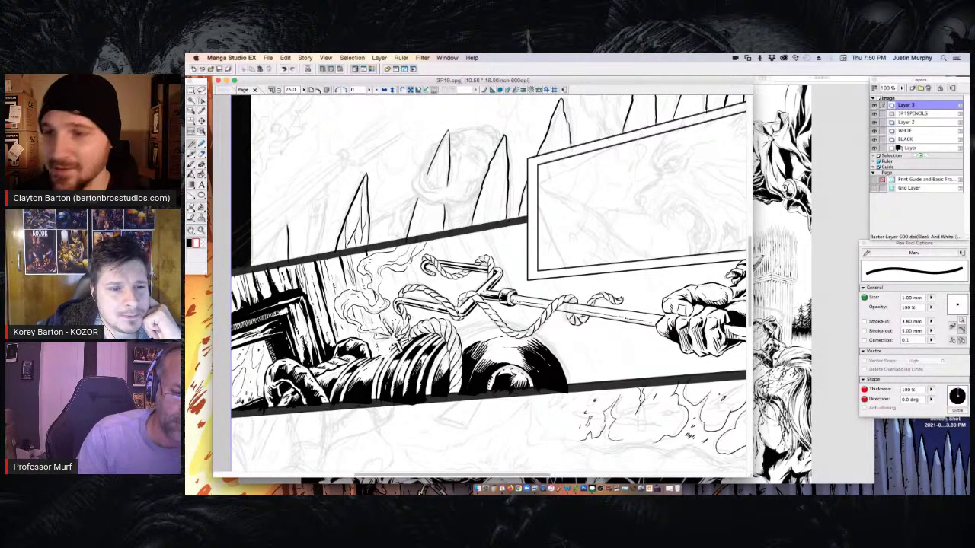
pyautogui.press('x')
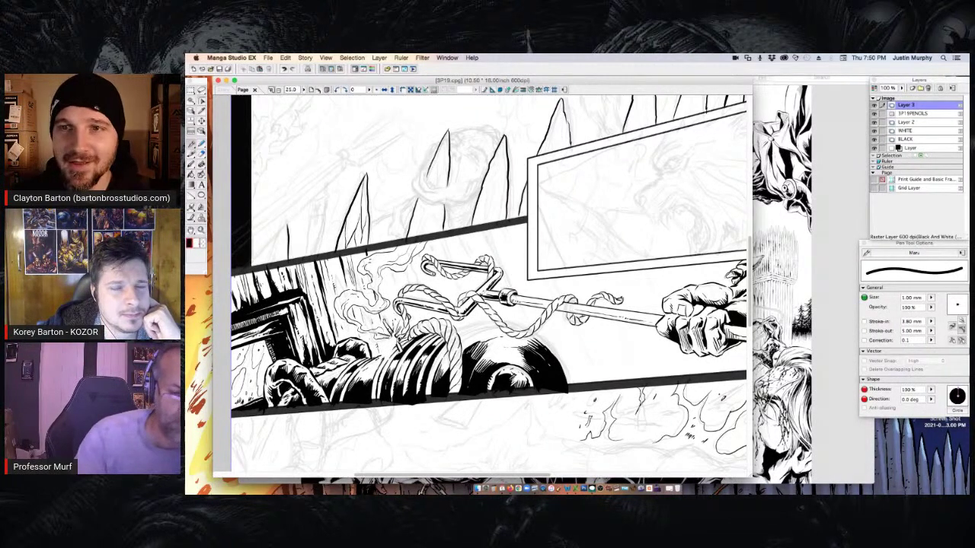
pyautogui.moveTo(395, 342)
pyautogui.mouseDown()
pyautogui.moveTo(376, 370)
pyautogui.moveTo(375, 354)
pyautogui.mouseUp()
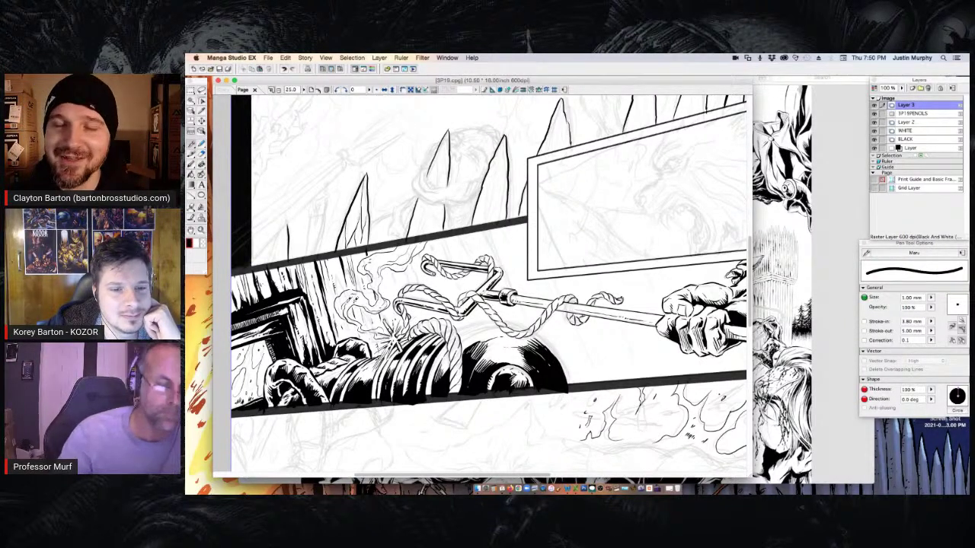
pyautogui.press('super+z')
pyautogui.press('x')
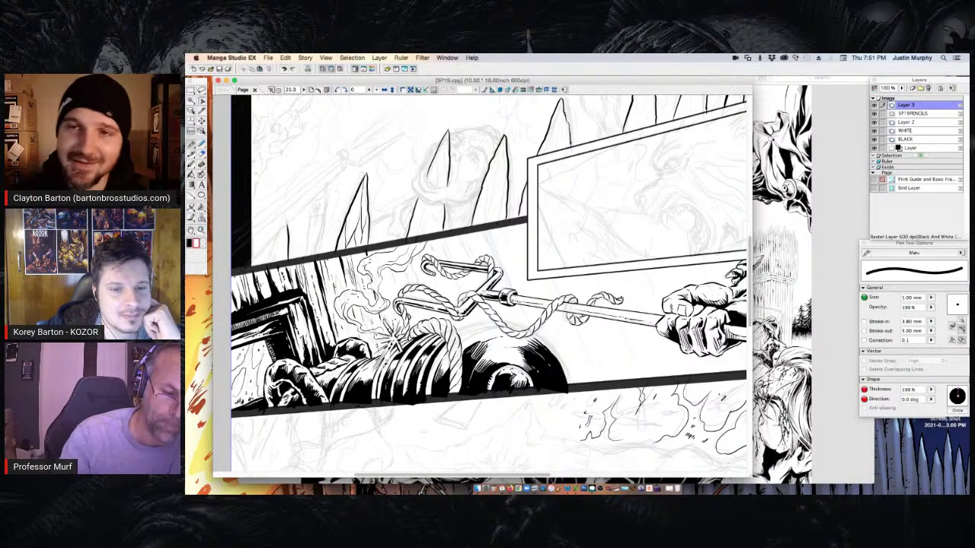
pyautogui.press('x')
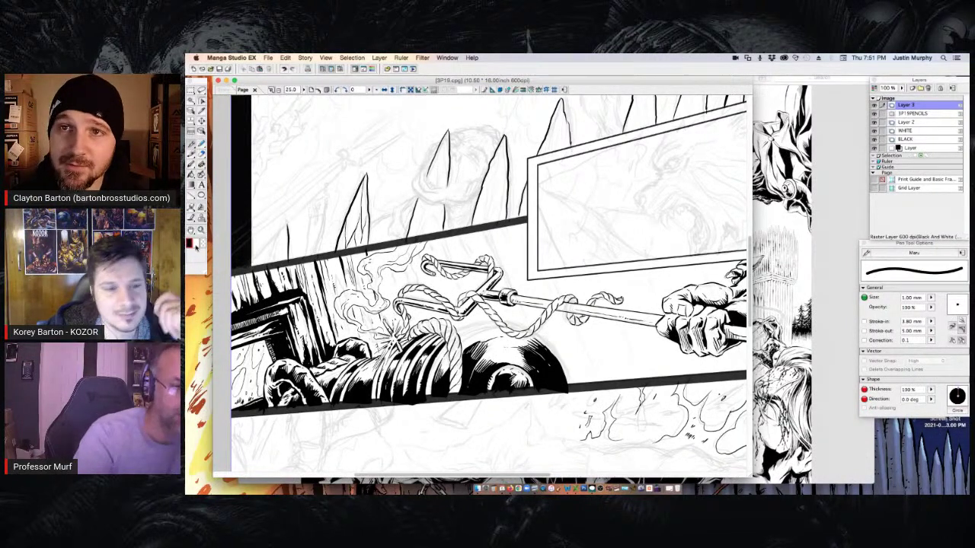
# Ink a loose rope end on the upper prong, shade the ropes with black and white strokes, and save the page
pyautogui.press('x')
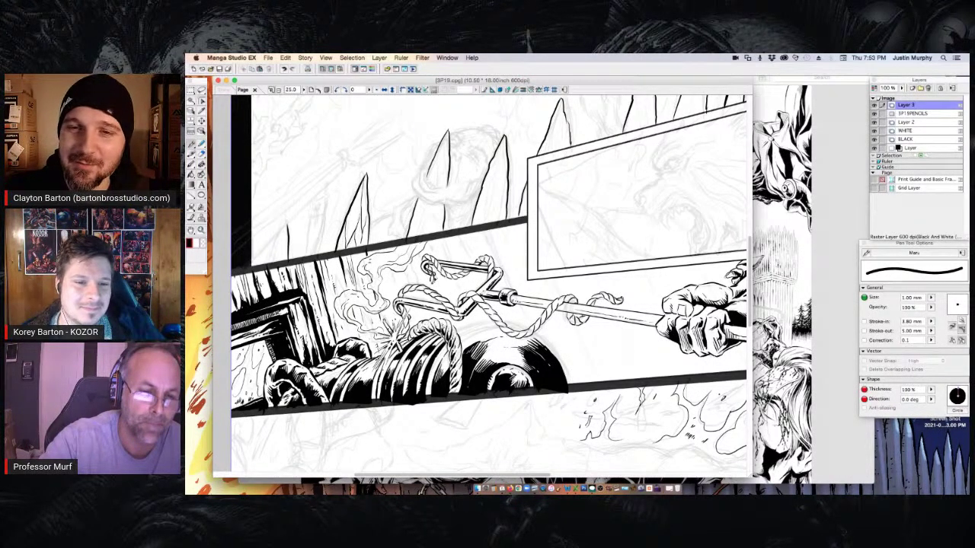
pyautogui.press('x')
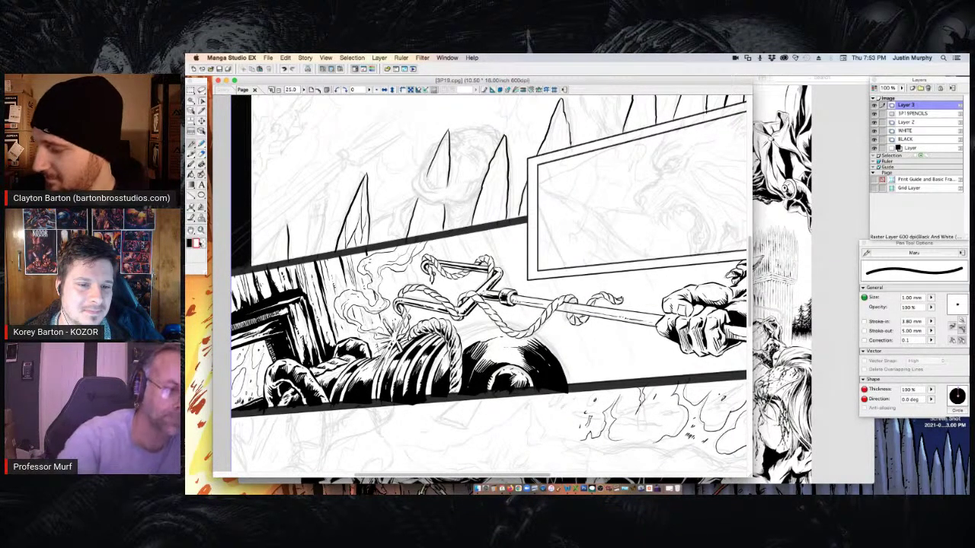
pyautogui.press('x')
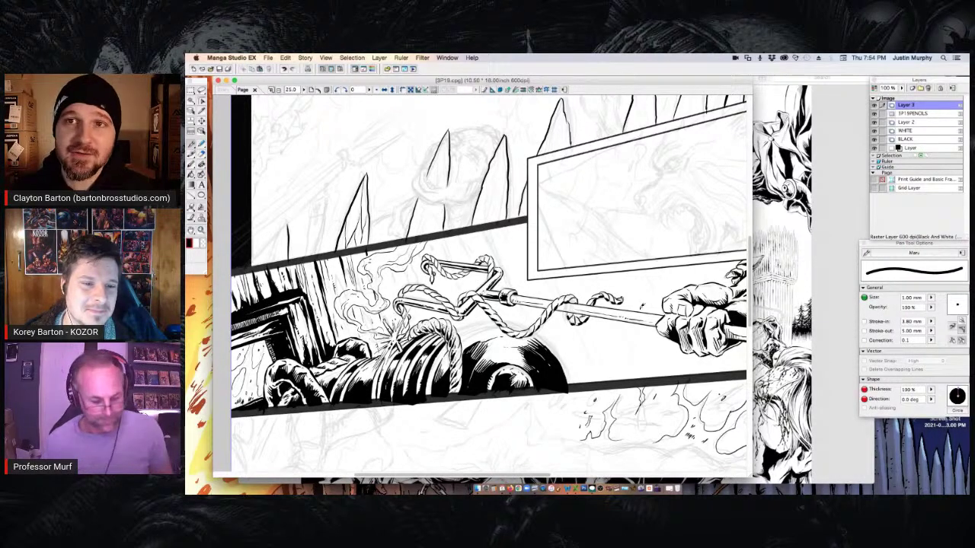
pyautogui.press('super+s')
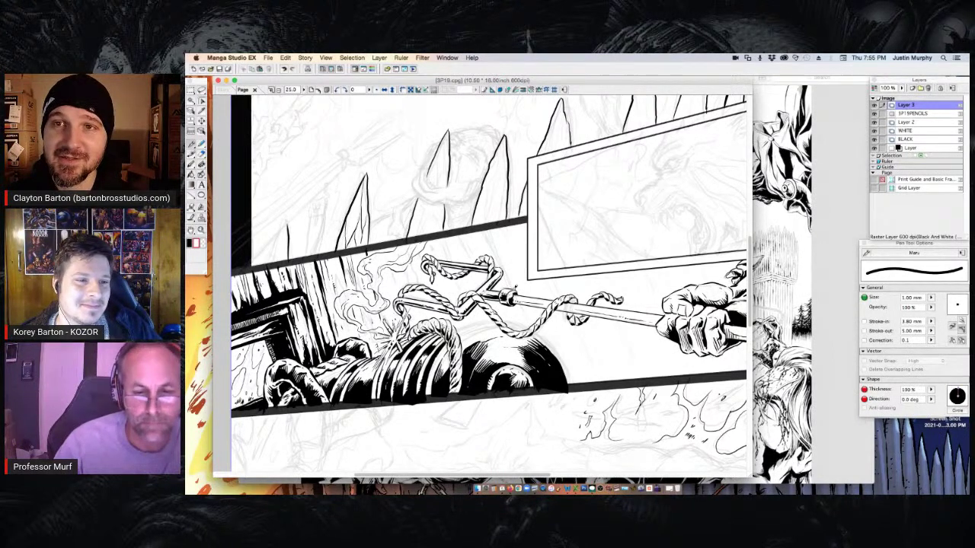
# Touch up the shaft and its collar with black and white ink, and save the page
pyautogui.click(190, 244)
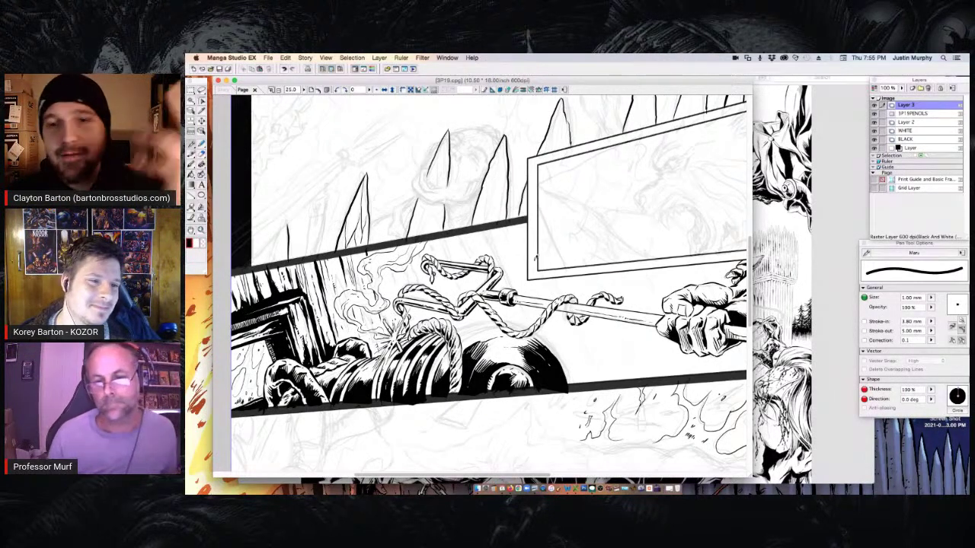
pyautogui.press('x')
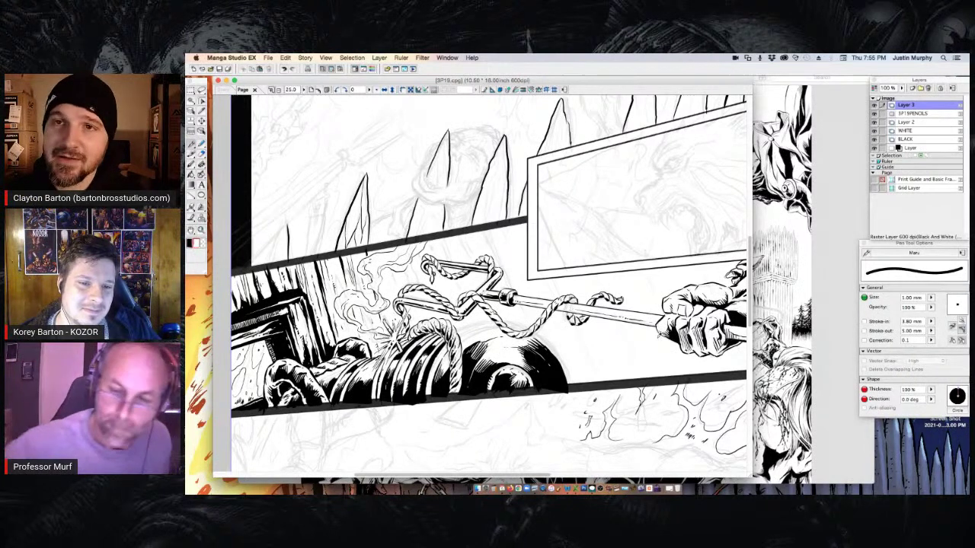
pyautogui.press('x')
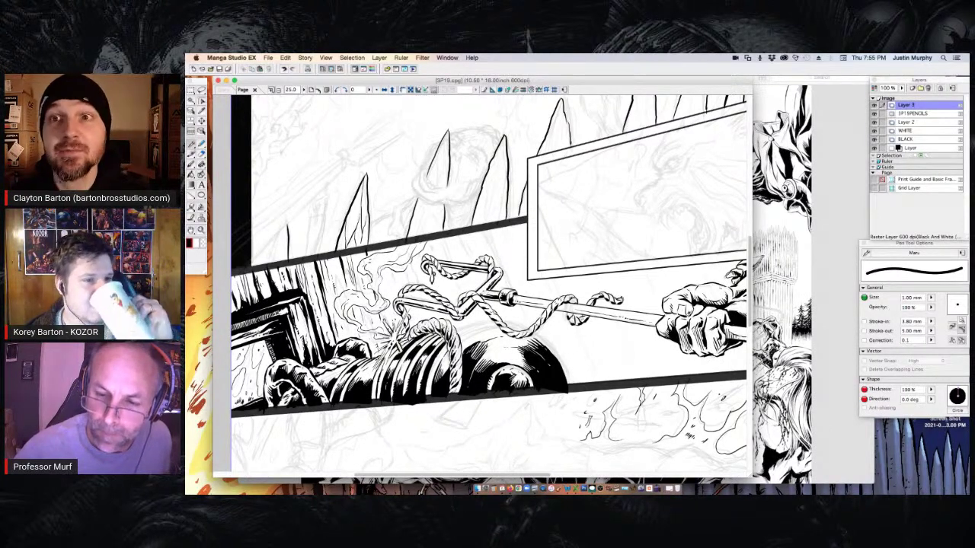
pyautogui.moveTo(510, 476); pyautogui.dragTo(602, 476)
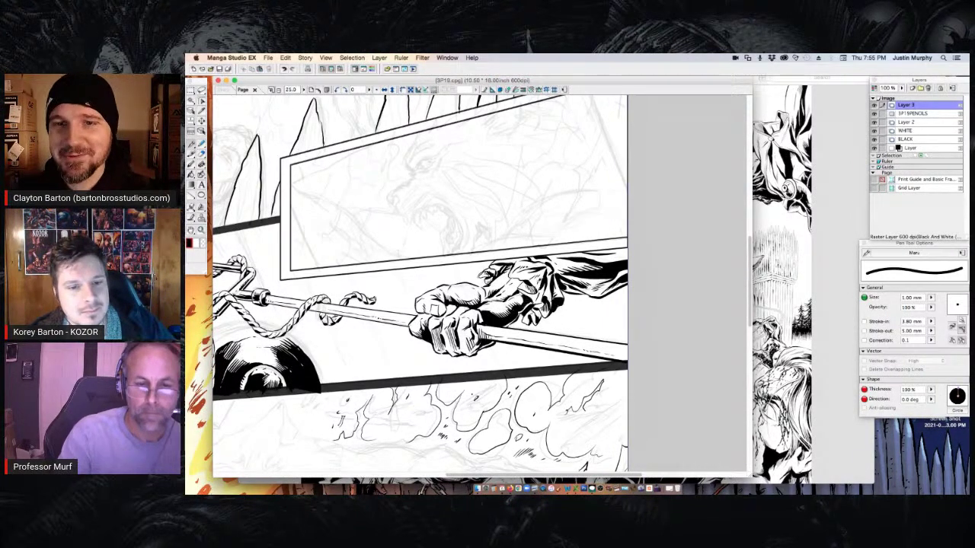
pyautogui.press('x')
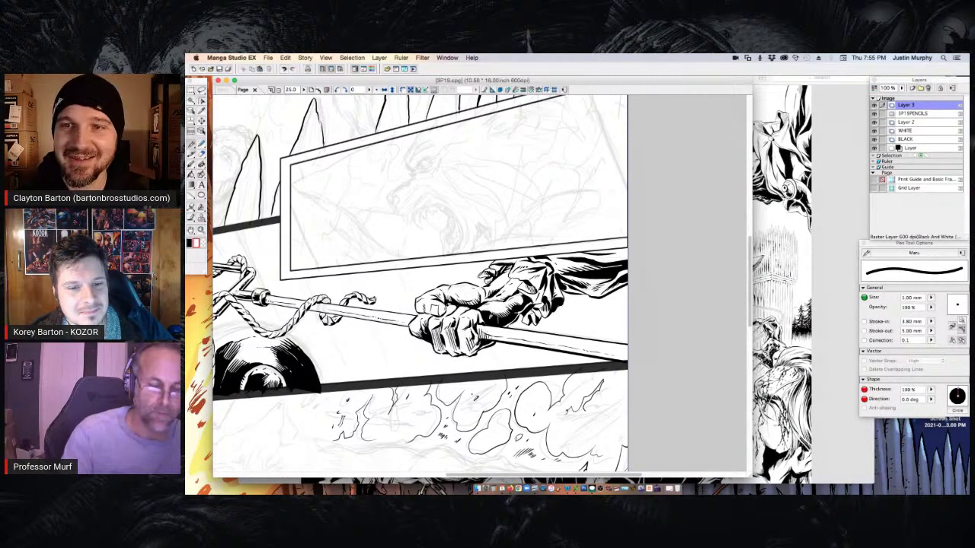
pyautogui.click(189, 244)
pyautogui.click(201, 231)
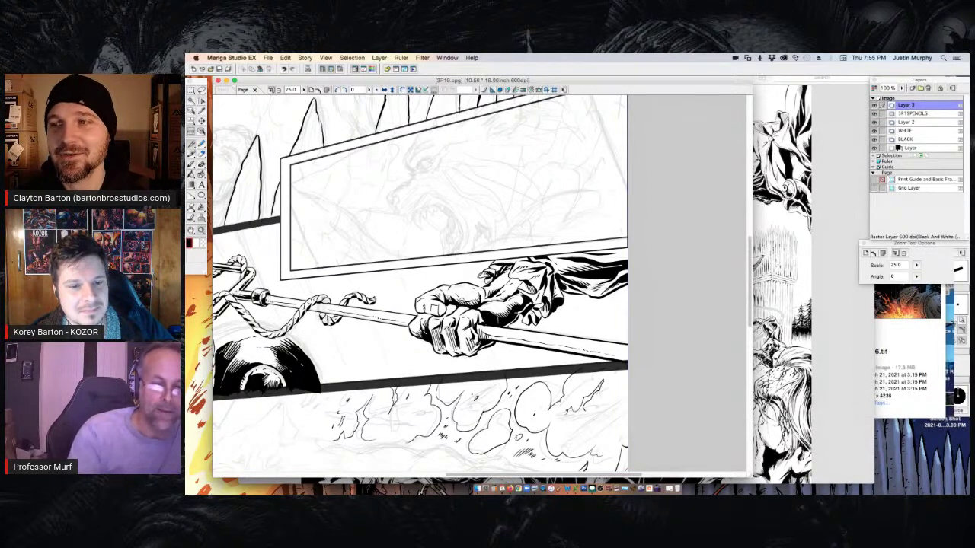
pyautogui.keyDown('alt'); pyautogui.click(460, 301); pyautogui.keyUp('alt')
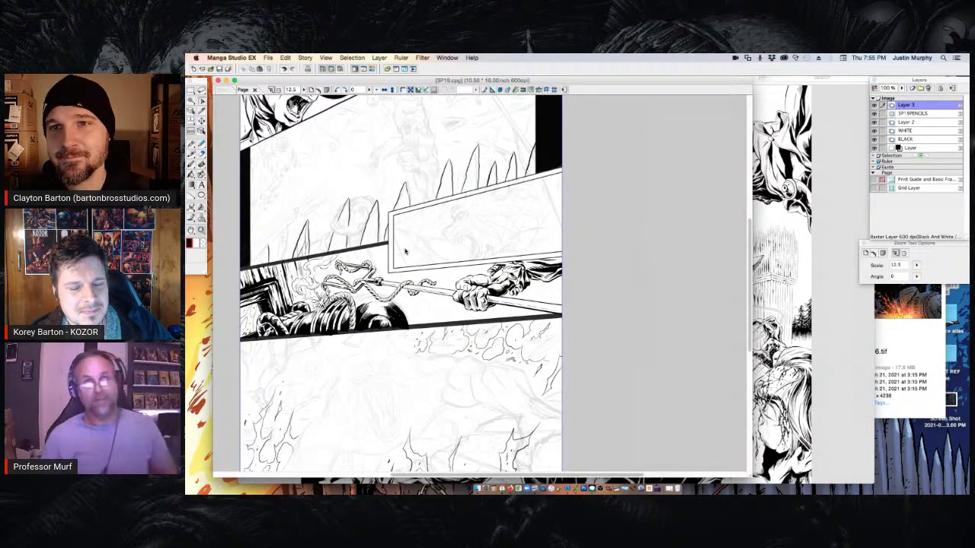
pyautogui.press('super+s')
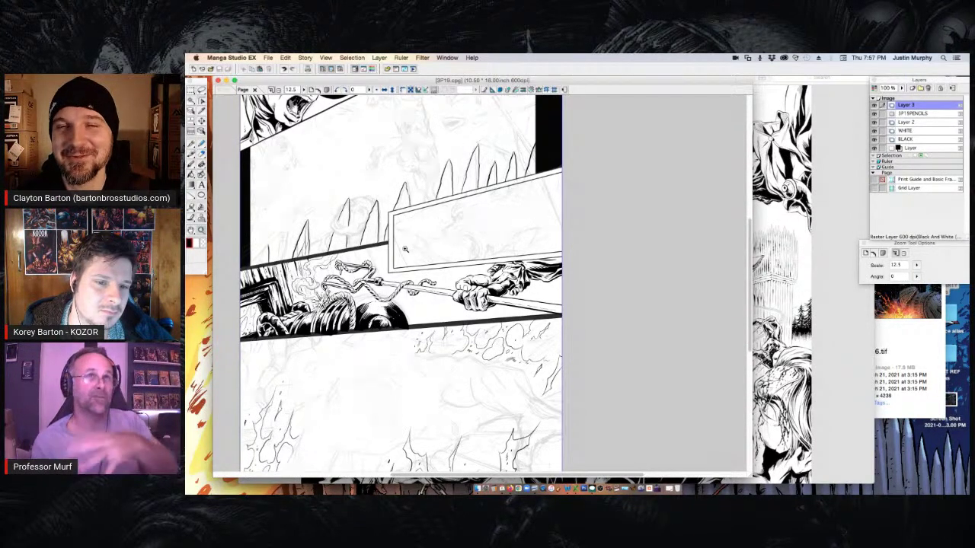
# Lasso a jagged ground shape along the panel's lower border beneath the gripping hand and fill it with black
pyautogui.keyDown('alt'); pyautogui.click(430, 303); pyautogui.keyUp('alt')
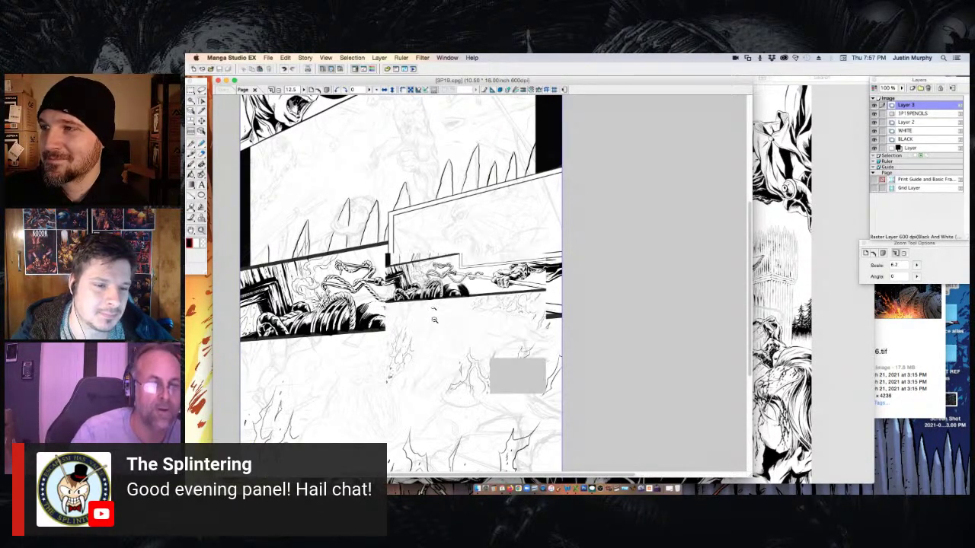
pyautogui.click(492, 283)
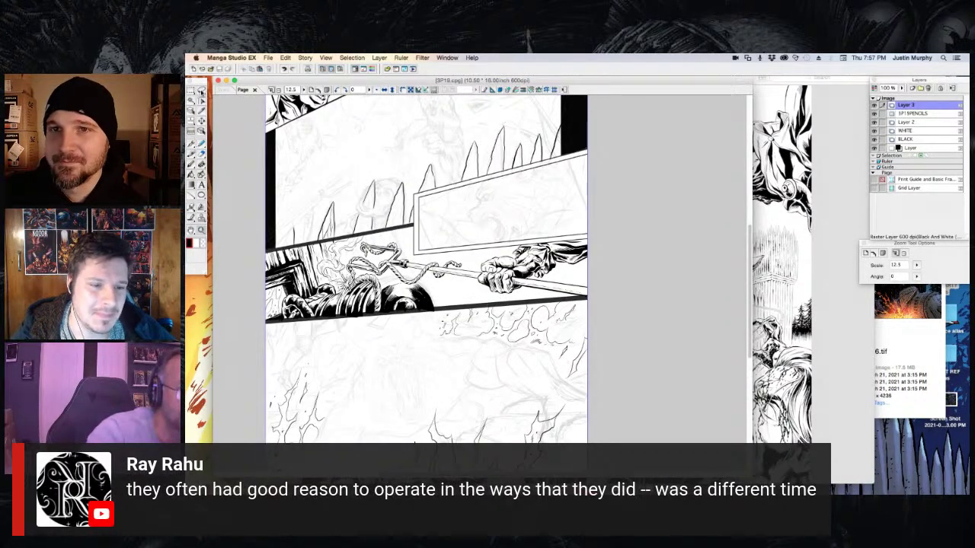
pyautogui.click(202, 119)
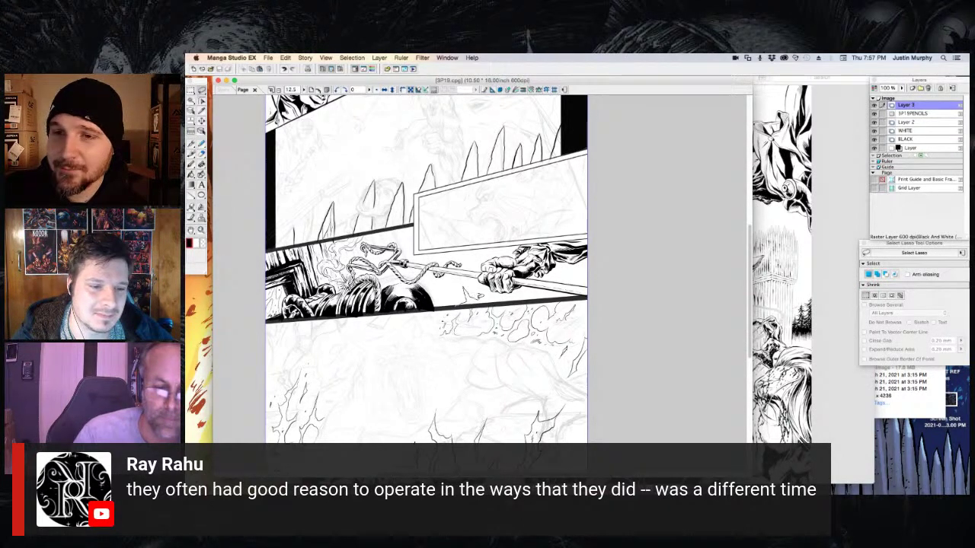
pyautogui.moveTo(488, 293)
pyautogui.mouseDown()
pyautogui.moveTo(579, 294)
pyautogui.moveTo(464, 294)
pyautogui.mouseUp()
pyautogui.click(558, 314)
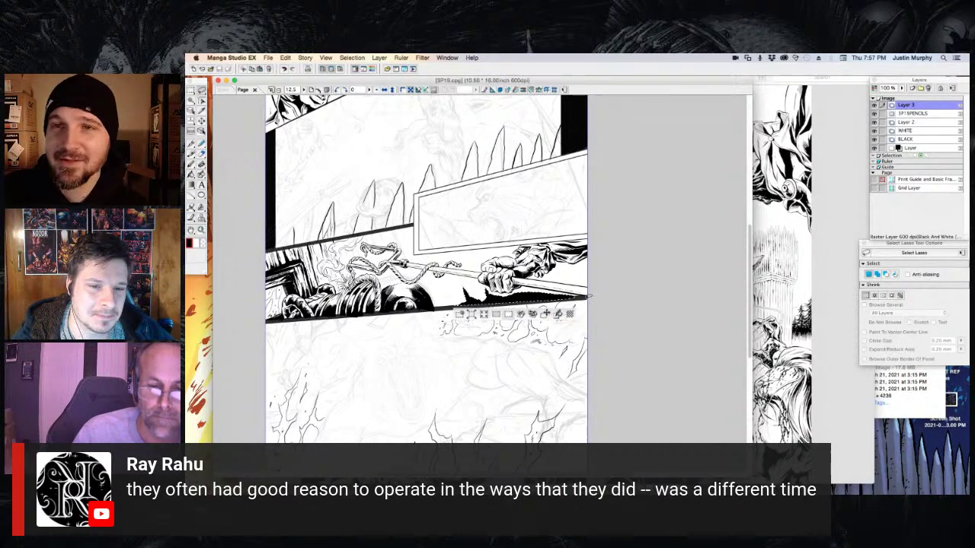
# Lasso the background between the sleeve and the shaft at the panel's outer edge and fill it with black
pyautogui.click(589, 297)
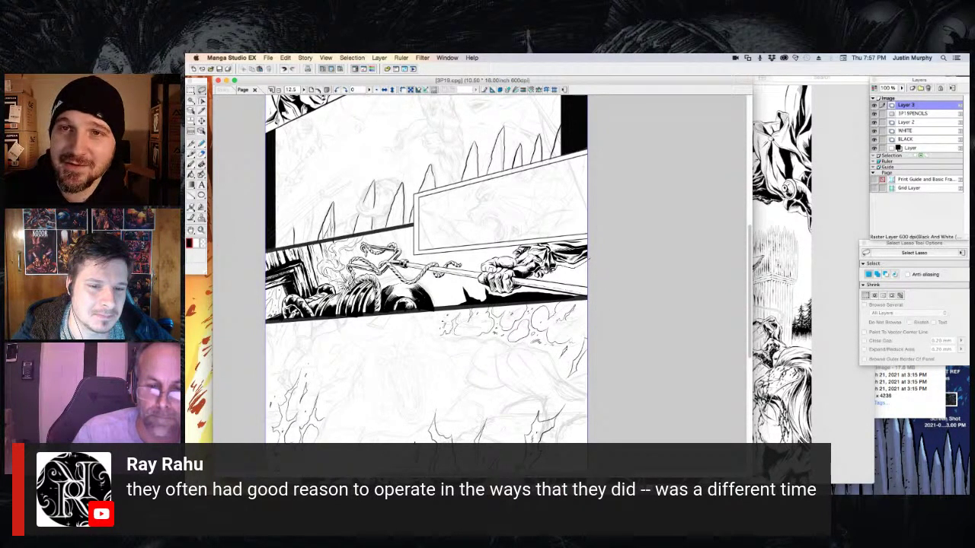
pyautogui.moveTo(554, 278)
pyautogui.mouseDown()
pyautogui.moveTo(588, 280)
pyautogui.moveTo(607, 267)
pyautogui.mouseUp()
pyautogui.click(607, 293)
pyautogui.click(629, 273)
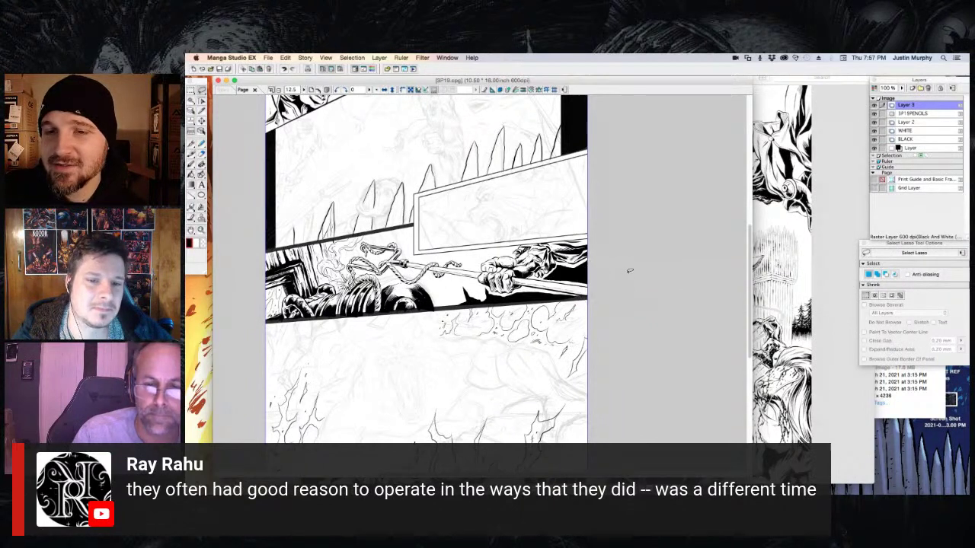
# Lasso the remaining white gaps under the ragged cuff and along the shaft's upper edge, and fill them with black
pyautogui.click(201, 230)
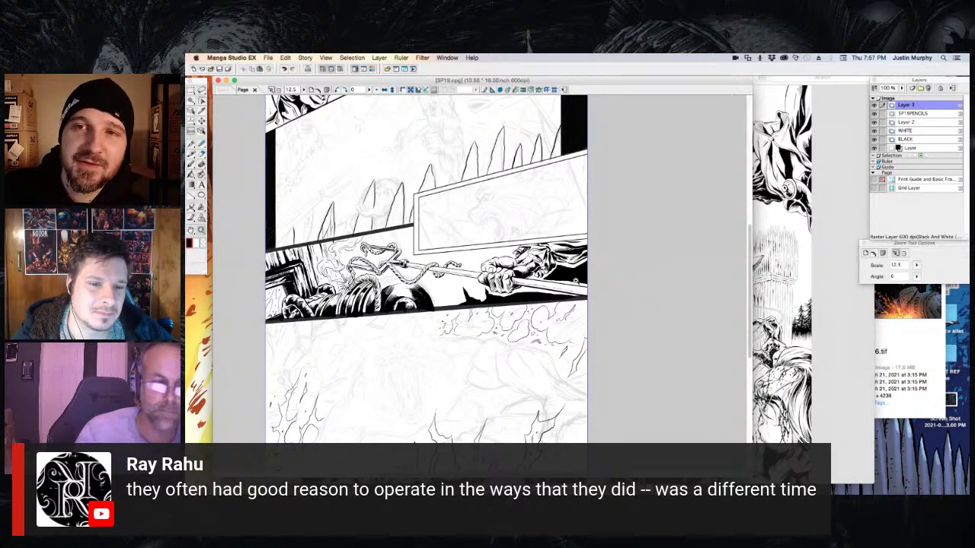
pyautogui.click(575, 279)
pyautogui.click(424, 270)
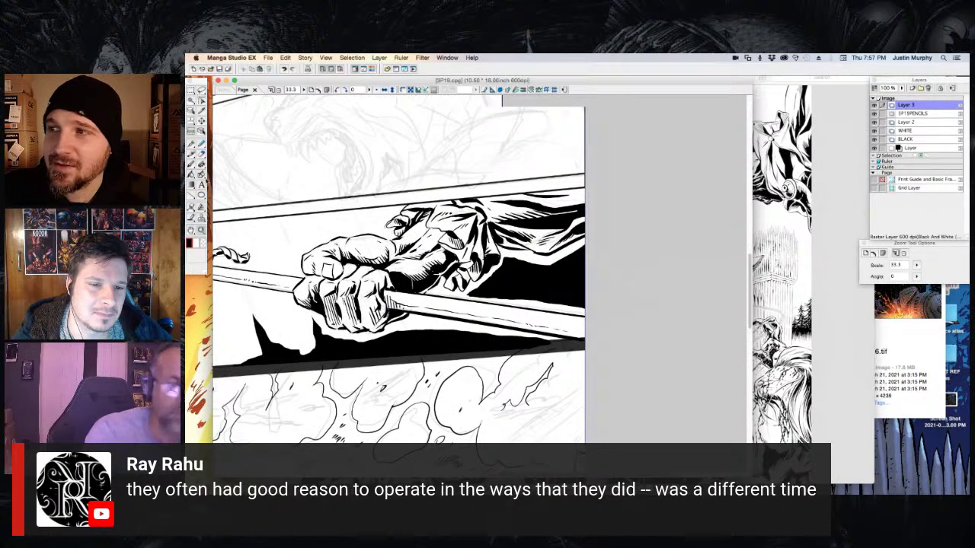
pyautogui.press('m')
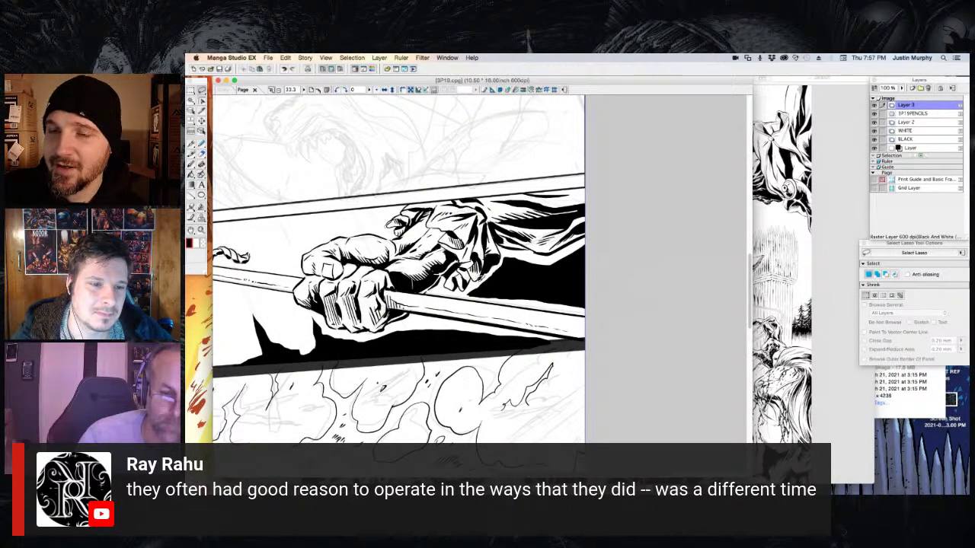
pyautogui.moveTo(469, 285)
pyautogui.mouseDown()
pyautogui.moveTo(459, 297)
pyautogui.moveTo(508, 273)
pyautogui.moveTo(502, 253)
pyautogui.moveTo(485, 263)
pyautogui.mouseUp()
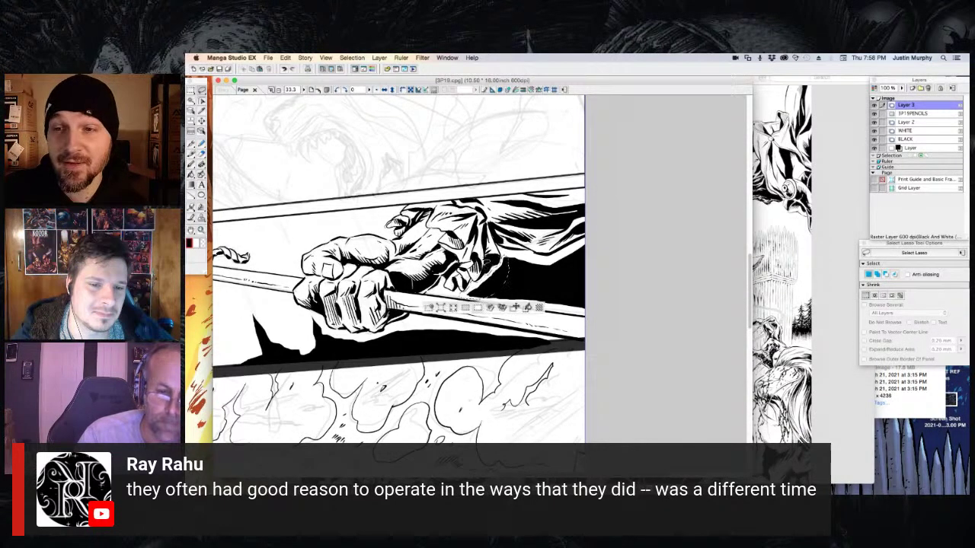
pyautogui.click(527, 307)
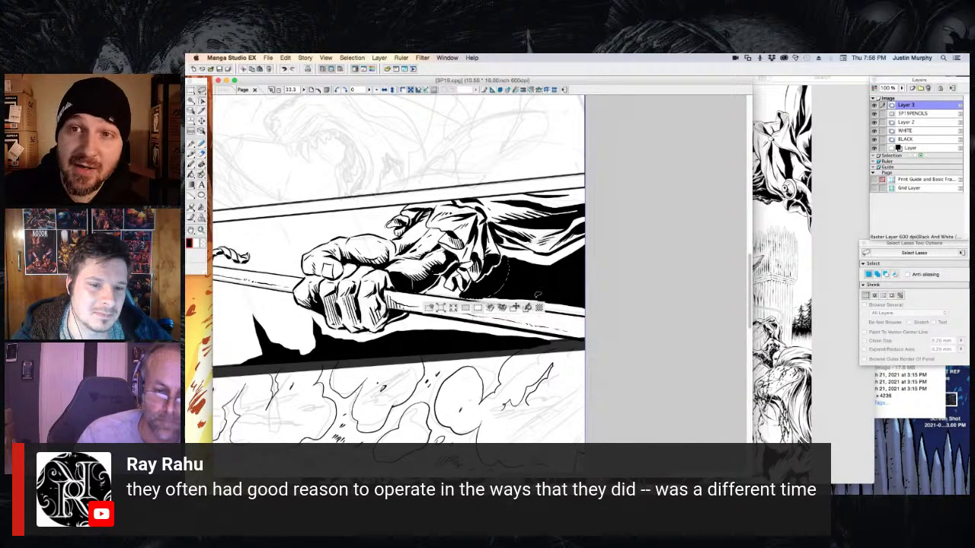
pyautogui.moveTo(538, 296); pyautogui.dragTo(545, 293)
pyautogui.click(567, 319)
pyautogui.moveTo(425, 291)
pyautogui.mouseDown()
pyautogui.moveTo(602, 309)
pyautogui.moveTo(584, 315)
pyautogui.mouseUp()
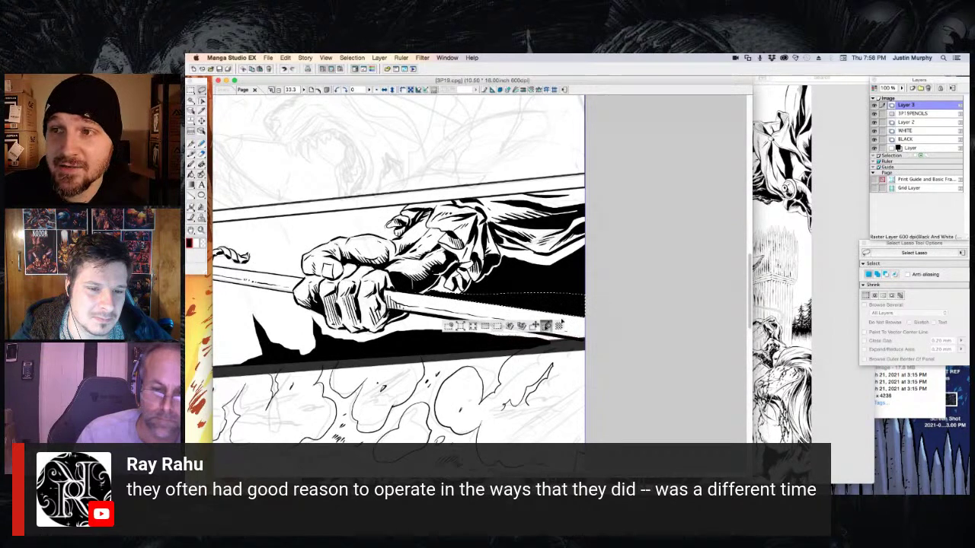
pyautogui.click(546, 325)
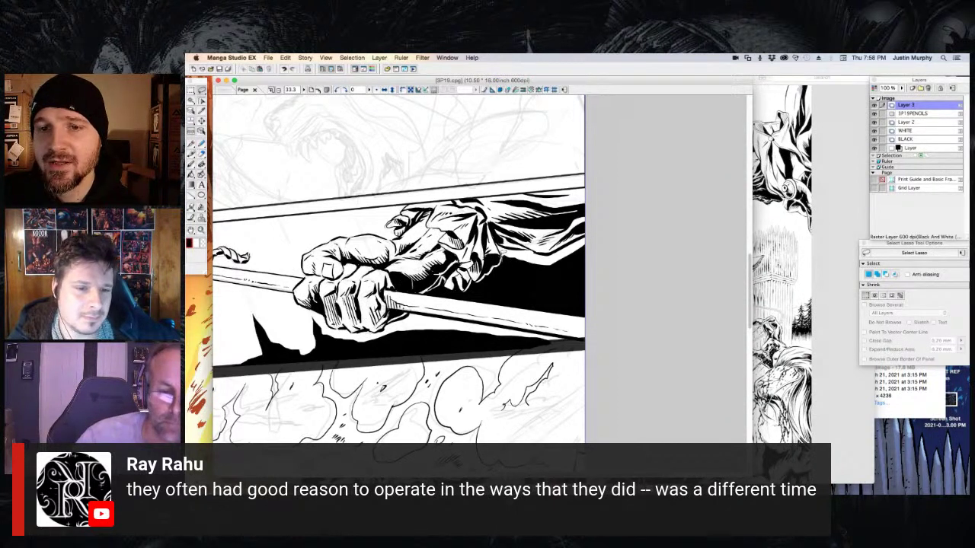
# Lasso the leftover white areas along the underside of the sleeve's folds and fill them with black
pyautogui.moveTo(500, 243)
pyautogui.mouseDown()
pyautogui.moveTo(527, 283)
pyautogui.moveTo(500, 253)
pyautogui.mouseUp()
pyautogui.click(558, 297)
pyautogui.click(576, 275)
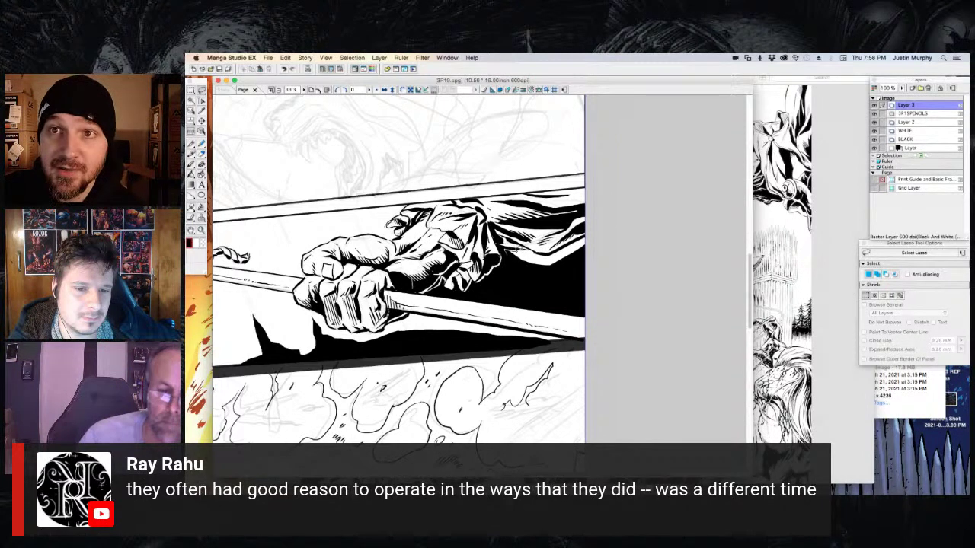
pyautogui.moveTo(549, 248)
pyautogui.mouseDown()
pyautogui.moveTo(598, 242)
pyautogui.moveTo(504, 256)
pyautogui.moveTo(547, 248)
pyautogui.mouseUp()
pyautogui.moveTo(604, 271)
pyautogui.mouseDown()
pyautogui.moveTo(596, 229)
pyautogui.moveTo(588, 234)
pyautogui.moveTo(613, 255)
pyautogui.mouseUp()
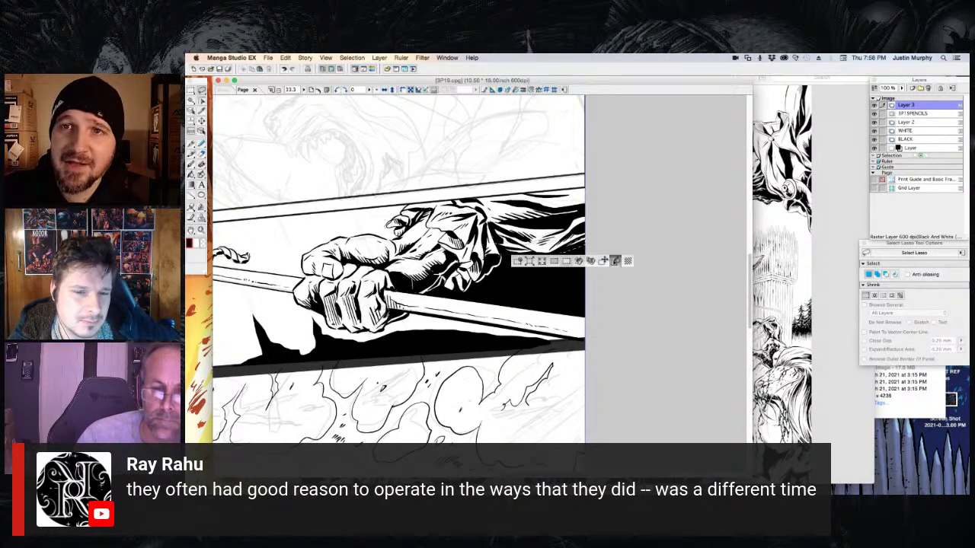
pyautogui.click(603, 277)
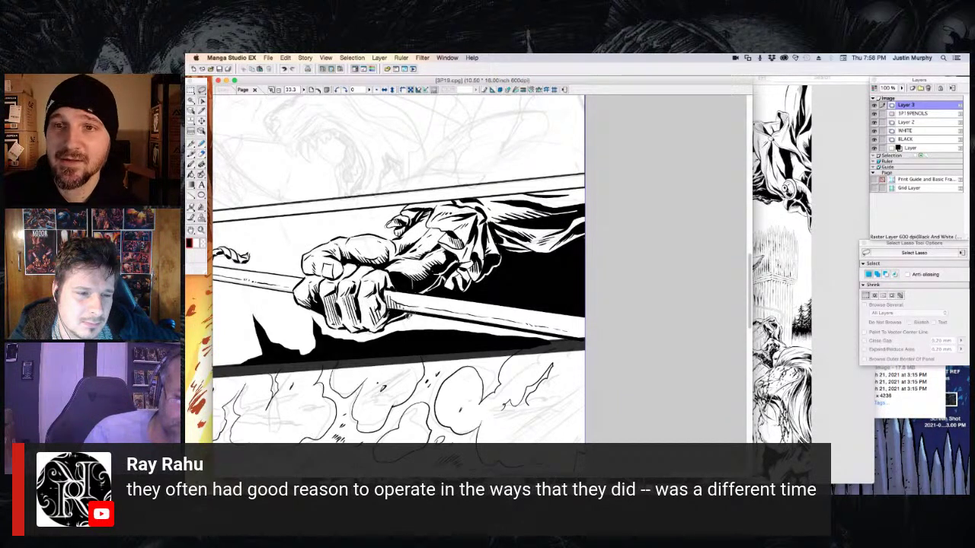
# Fill the strip between the shaft and the ground shadow with black, and touch up the ink around the gripping hand
pyautogui.moveTo(371, 339); pyautogui.dragTo(580, 342)
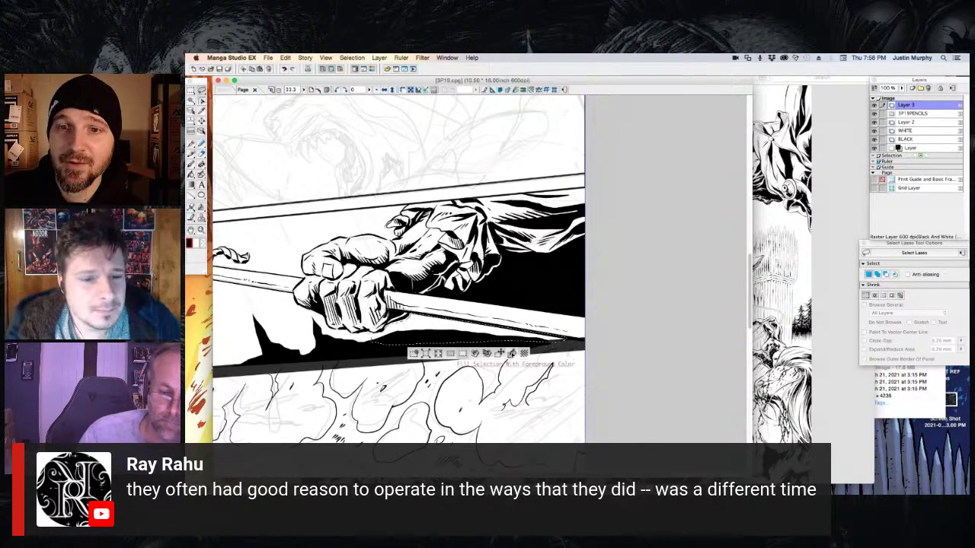
pyautogui.click(512, 354)
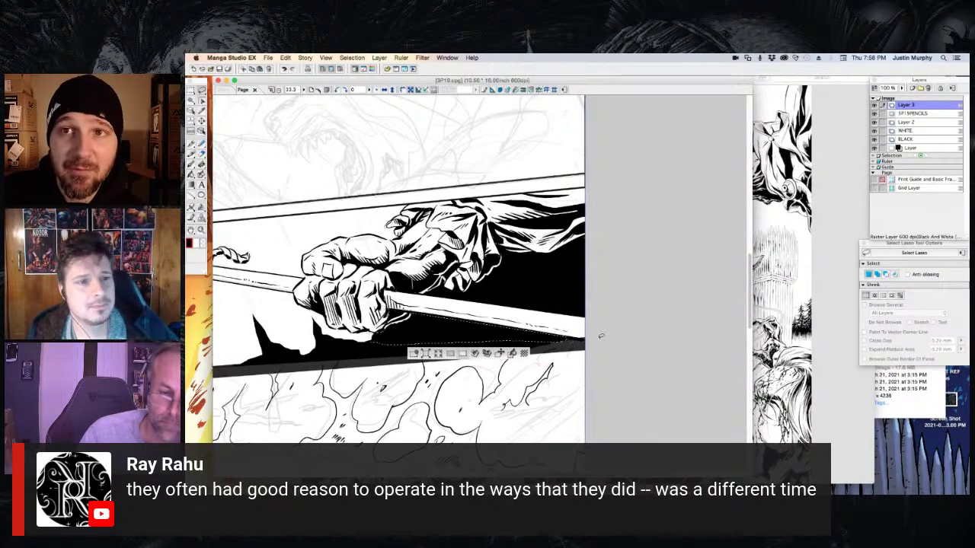
pyautogui.click(597, 338)
pyautogui.press('p')
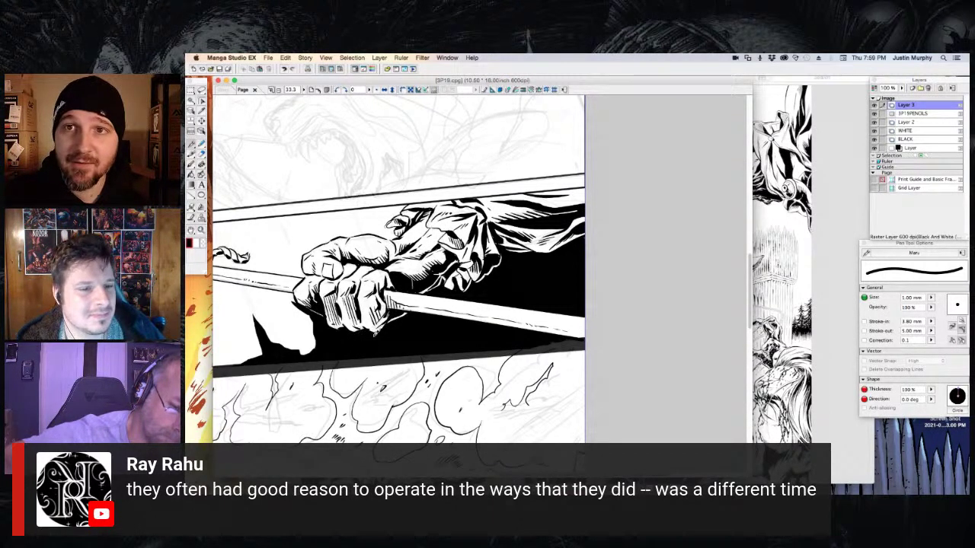
pyautogui.press('x')
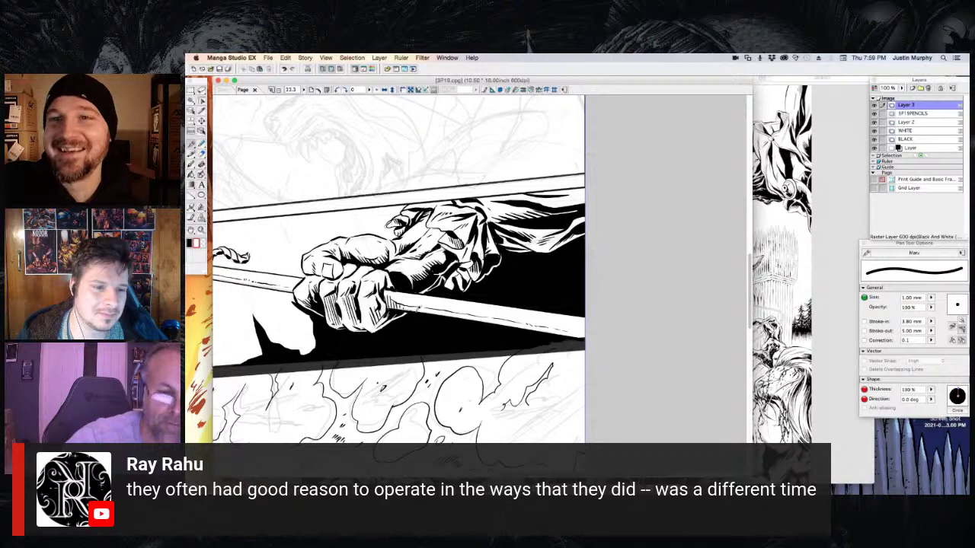
# Lasso two narrow wedge-shaped gaps between the background planks above the gripping hand and fill them with black
pyautogui.click(201, 231)
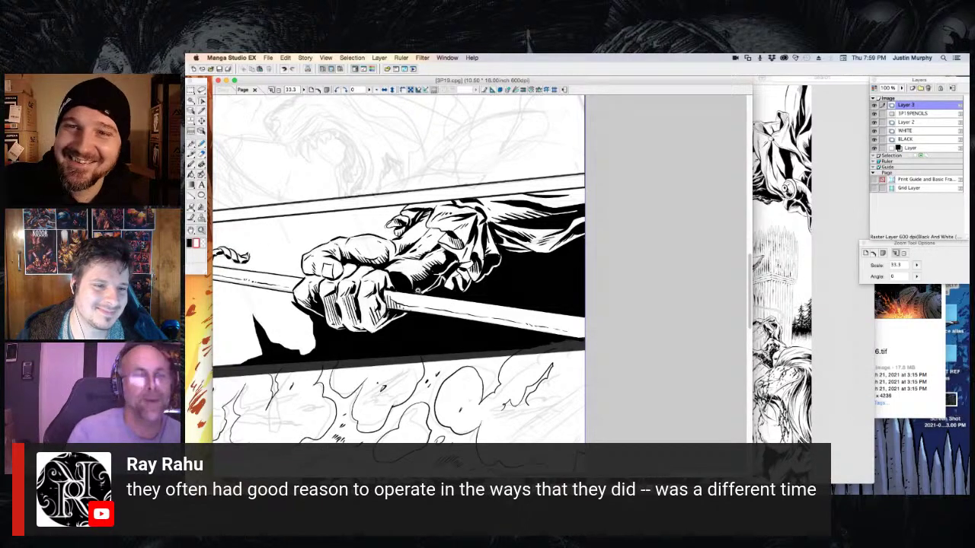
pyautogui.hscroll(-5, 481, 274)
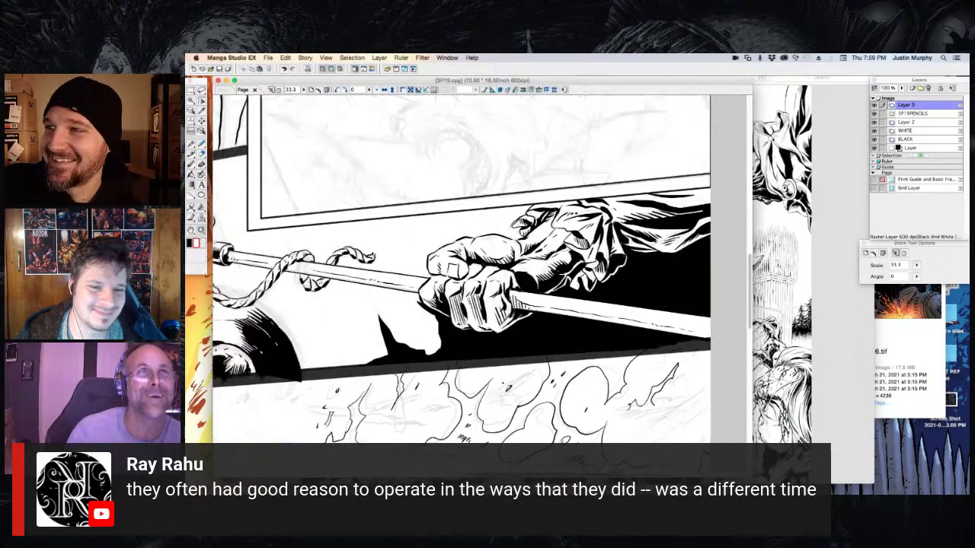
pyautogui.press('m')
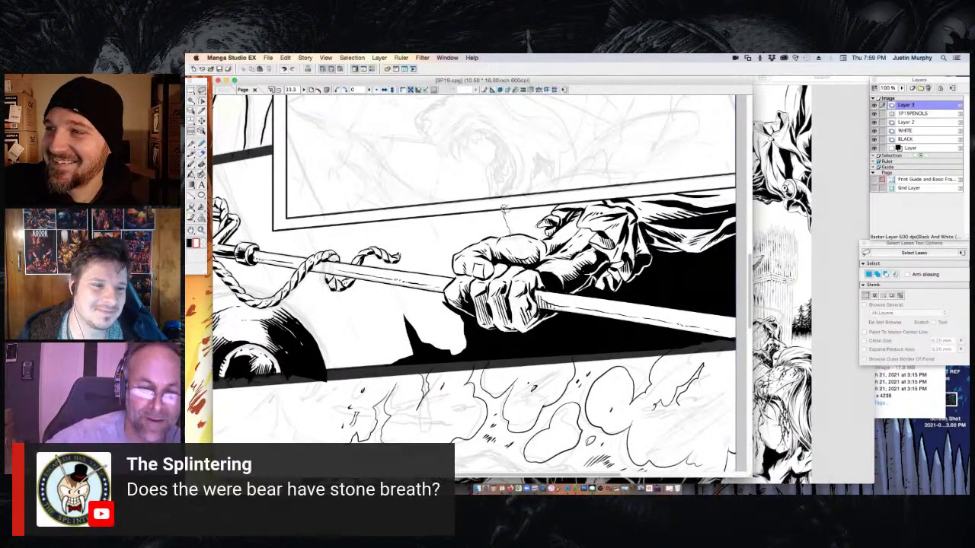
pyautogui.moveTo(520, 230); pyautogui.dragTo(518, 231)
pyautogui.click(553, 245)
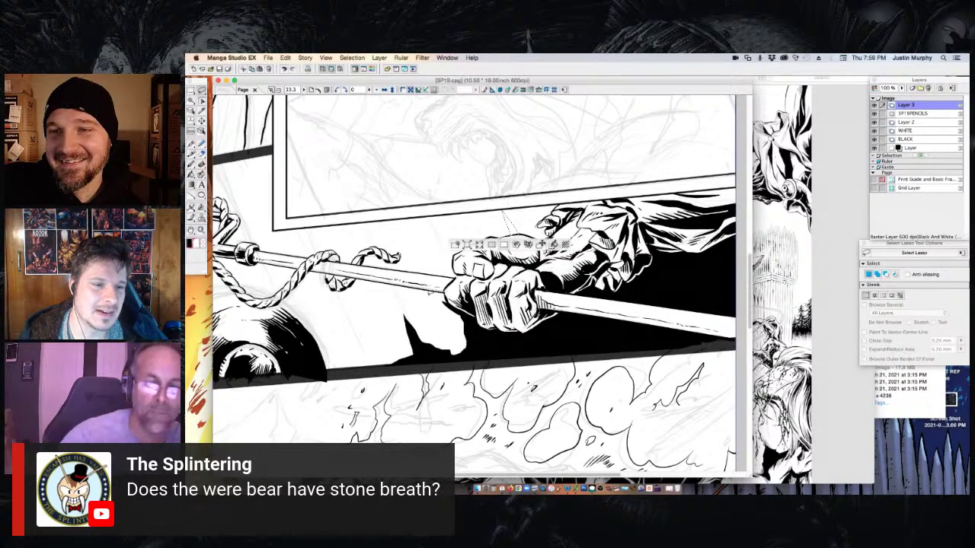
pyautogui.click(552, 244)
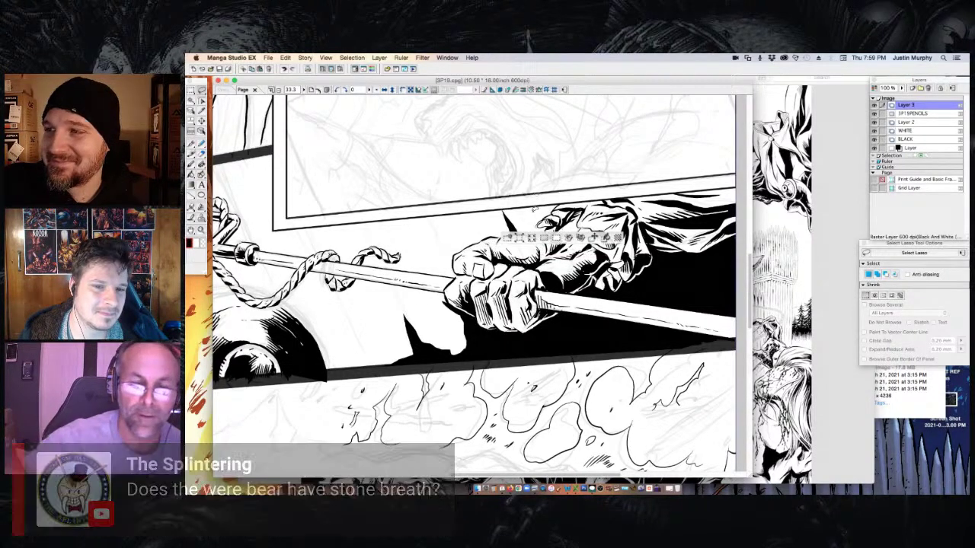
pyautogui.press('super+d')
pyautogui.moveTo(428, 214)
pyautogui.mouseDown()
pyautogui.moveTo(452, 267)
pyautogui.moveTo(430, 217)
pyautogui.mouseUp()
pyautogui.click(484, 282)
pyautogui.press('super+d')
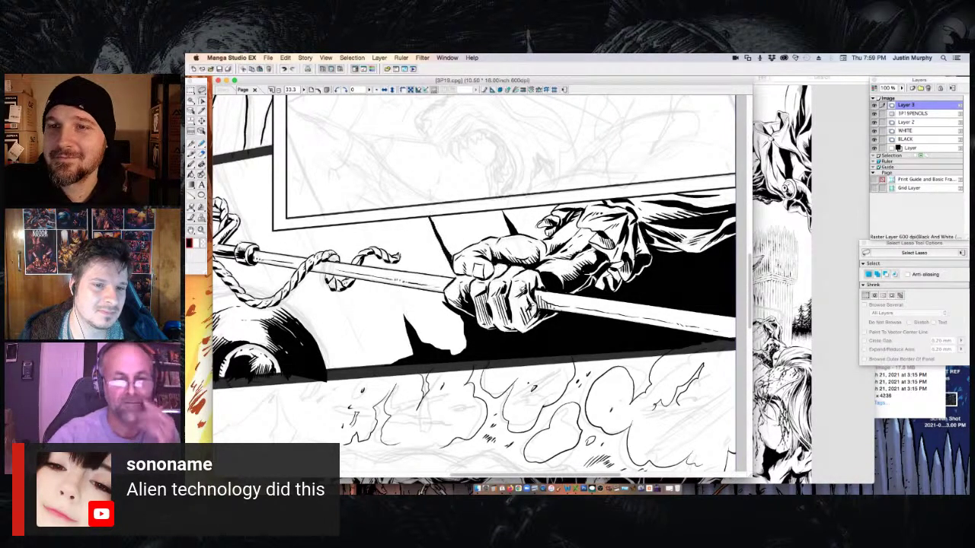
# Ink the plank edges and wood grain behind the hand and rope end with black Maru pen strokes
pyautogui.press('p')
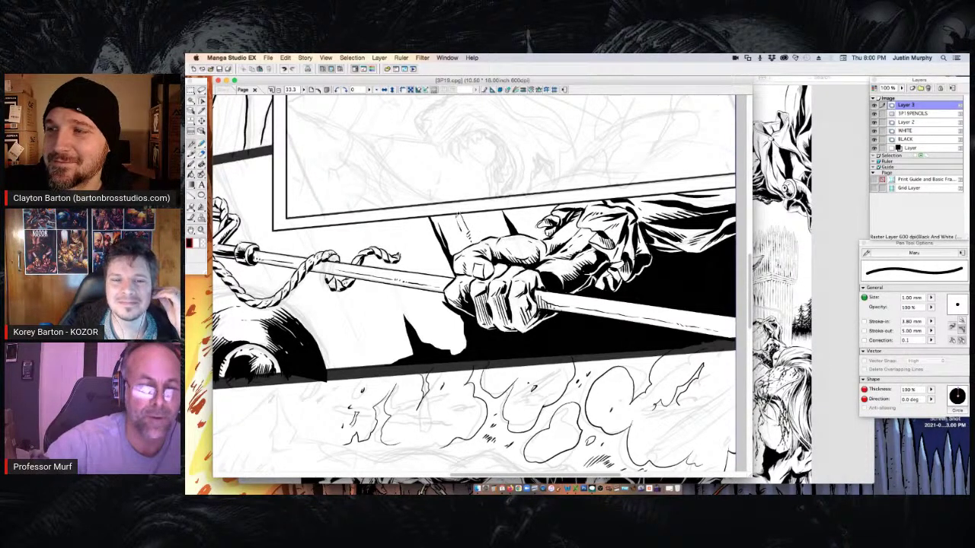
pyautogui.moveTo(447, 214)
pyautogui.mouseDown()
pyautogui.moveTo(459, 237)
pyautogui.moveTo(538, 219)
pyautogui.mouseUp()
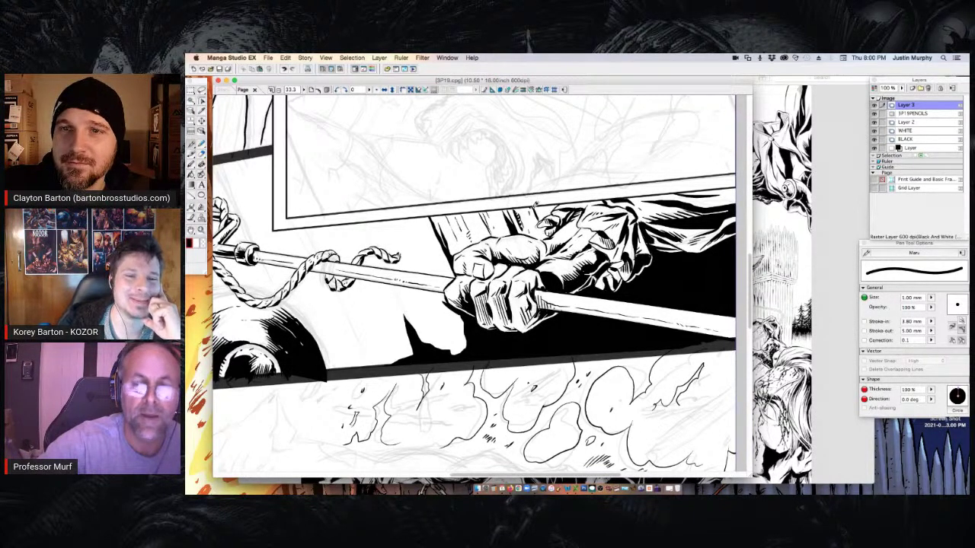
pyautogui.moveTo(462, 211); pyautogui.dragTo(472, 241)
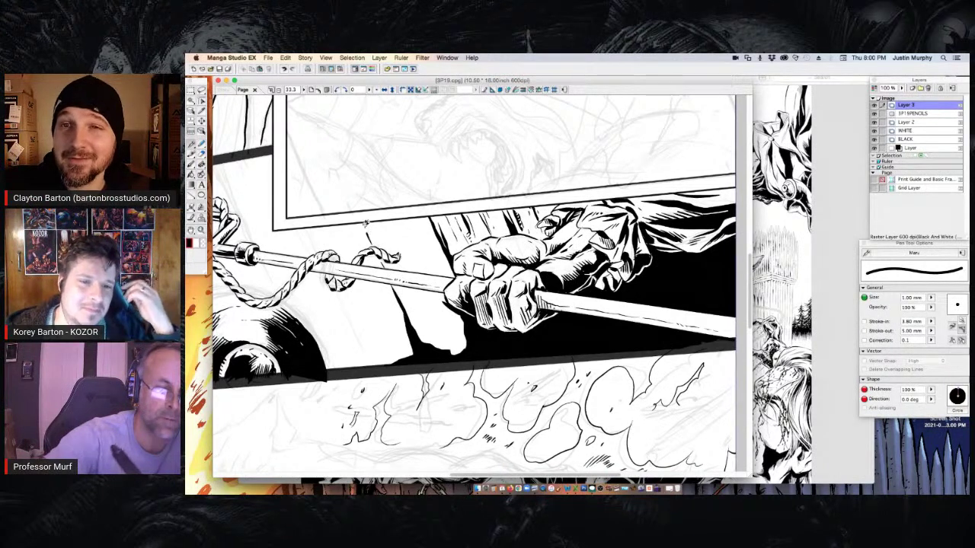
pyautogui.moveTo(367, 223); pyautogui.dragTo(379, 243)
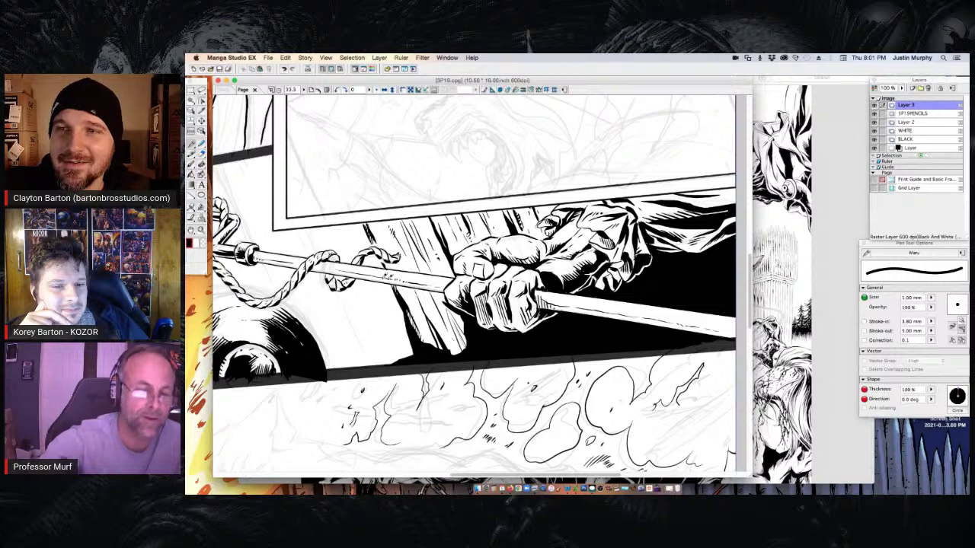
# Carve white strokes into the black at the planks' lower ends below the hand, and save the page
pyautogui.press('x')
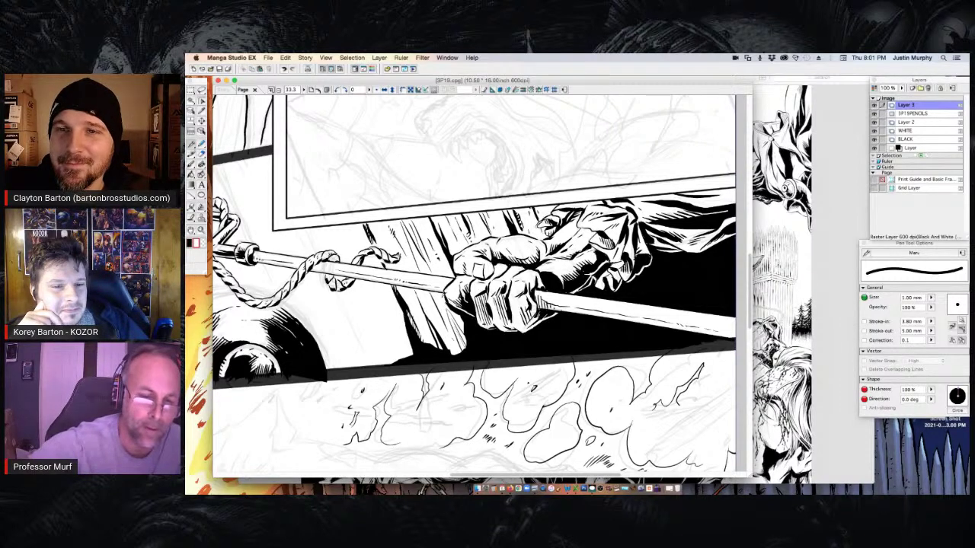
pyautogui.moveTo(451, 303); pyautogui.dragTo(485, 355)
pyautogui.moveTo(429, 336)
pyautogui.mouseDown()
pyautogui.moveTo(441, 359)
pyautogui.moveTo(454, 357)
pyautogui.mouseUp()
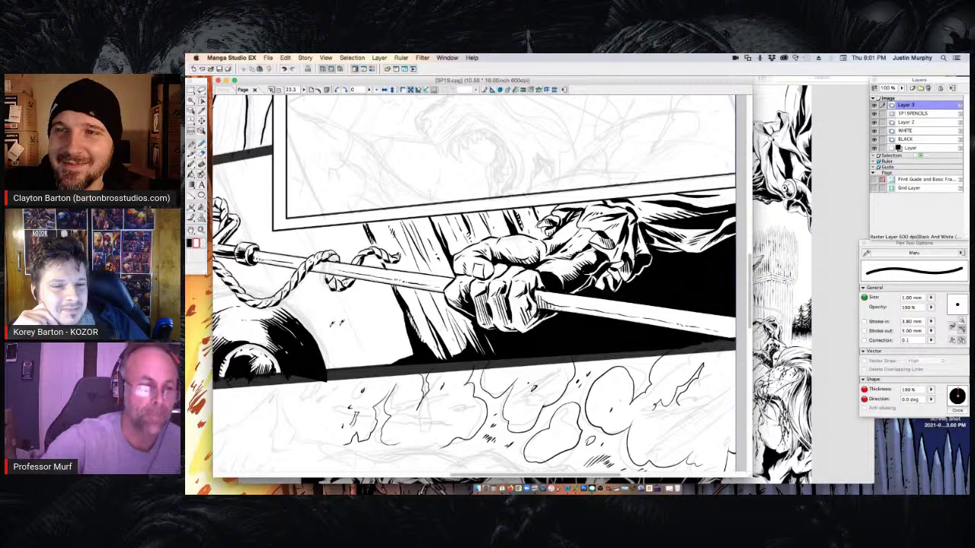
pyautogui.click(201, 230)
pyautogui.keyDown('alt'); pyautogui.click(499, 287); pyautogui.keyUp('alt')
pyautogui.keyDown('alt'); pyautogui.click(465, 280); pyautogui.keyUp('alt')
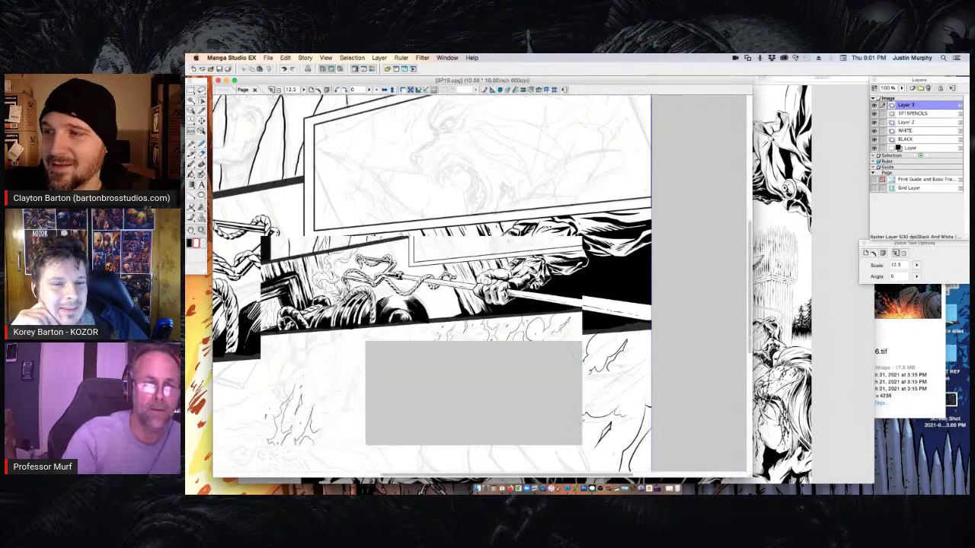
pyautogui.press('super+s')
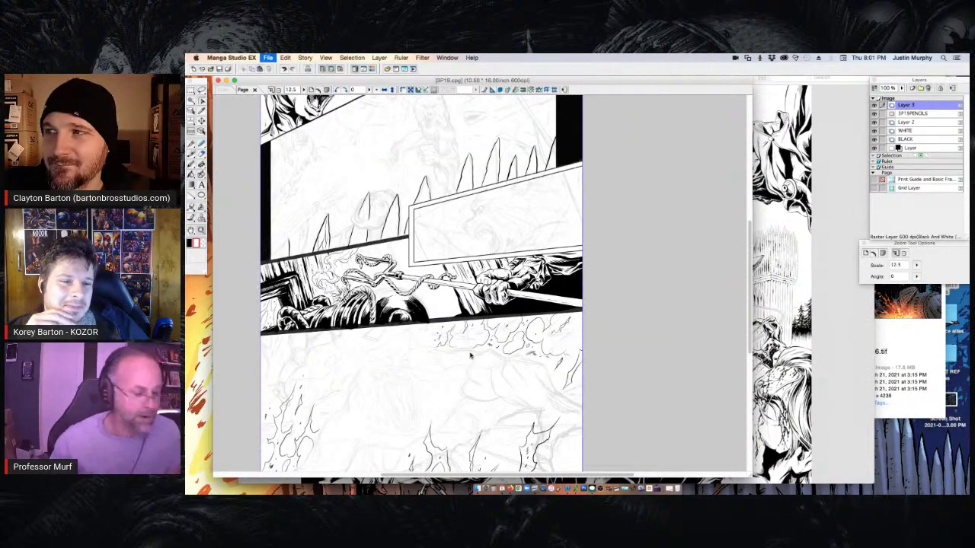
# Draw thin white pen streaks across the black background around the hands gripping the shaft in the middle panel
pyautogui.scroll(2, 434, 234)
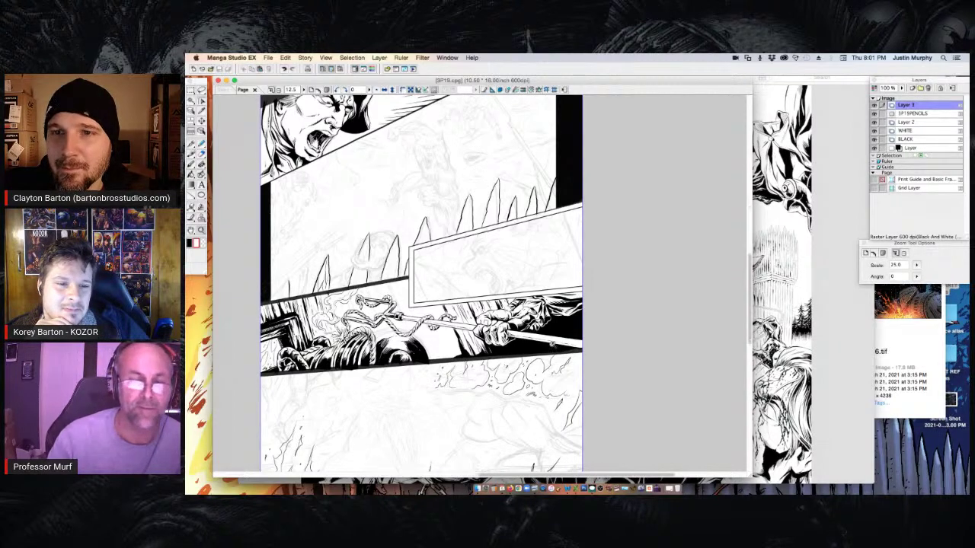
pyautogui.click(553, 346)
pyautogui.press('p')
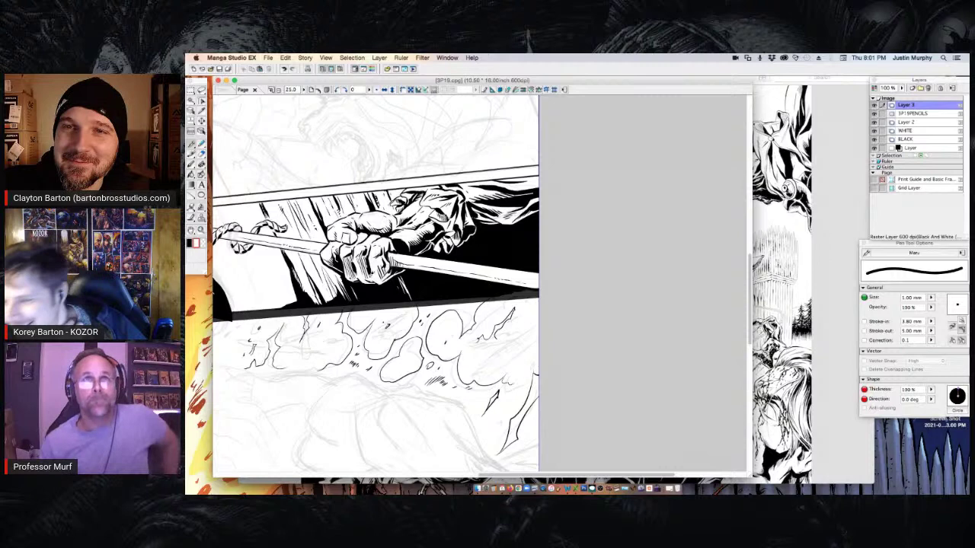
pyautogui.moveTo(449, 479); pyautogui.dragTo(449, 481)
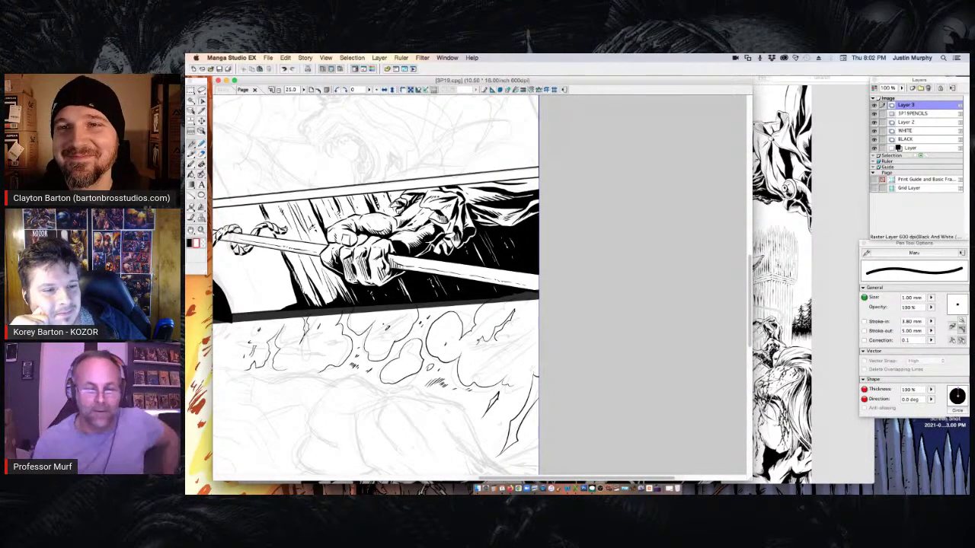
# Ink a thick black plank line from the middle panel's upper border down to the corner of the inset panel
pyautogui.moveTo(576, 478); pyautogui.dragTo(516, 478)
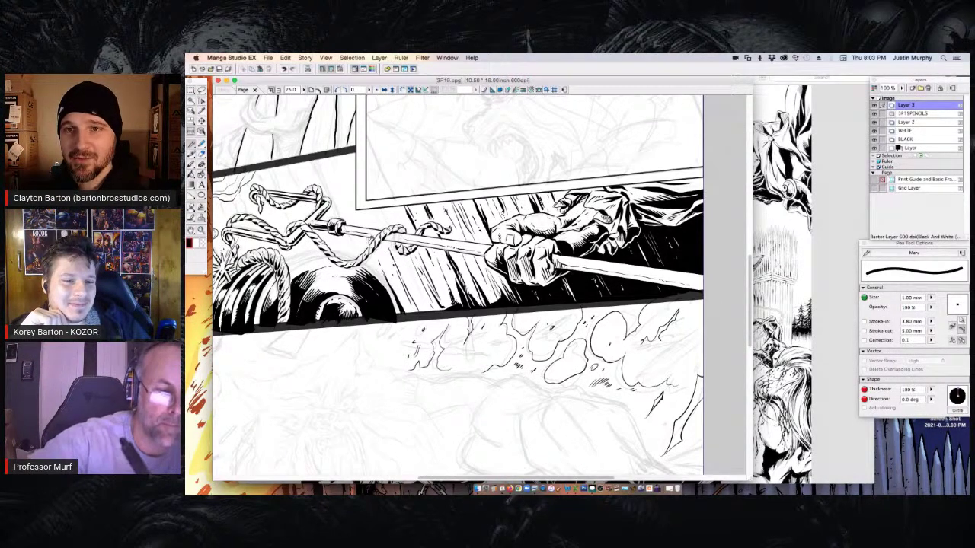
pyautogui.moveTo(361, 223); pyautogui.dragTo(328, 152)
pyautogui.moveTo(345, 188); pyautogui.dragTo(331, 158)
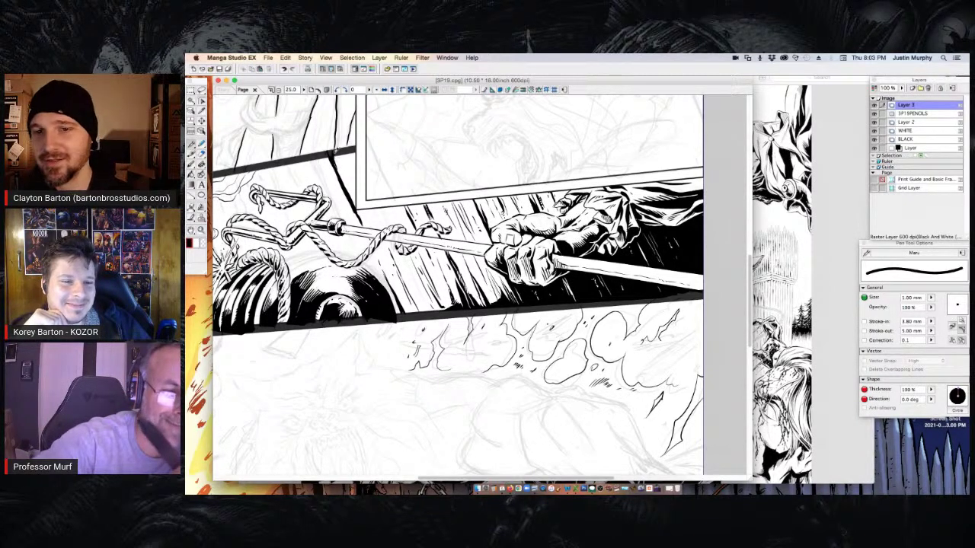
pyautogui.moveTo(335, 157); pyautogui.dragTo(351, 185)
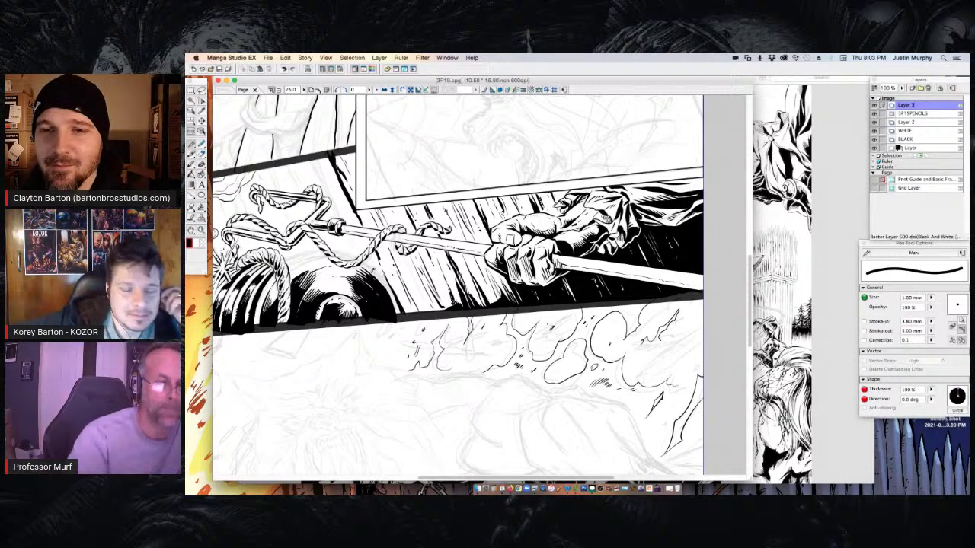
# Examine the inked middle panel against the rest of the page at reduced zoom
pyautogui.press('super+space')
pyautogui.click(462, 304)
pyautogui.click(463, 304)
pyautogui.keyDown('alt'); pyautogui.click(461, 292); pyautogui.keyUp('alt')
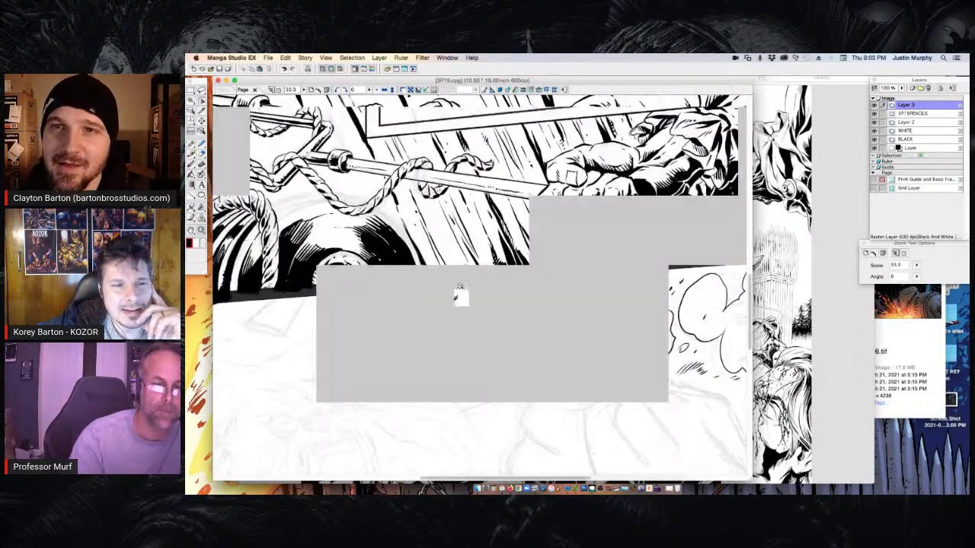
pyautogui.keyDown('alt'); pyautogui.click(462, 282); pyautogui.keyUp('alt')
pyautogui.keyDown('alt'); pyautogui.click(462, 281); pyautogui.keyUp('alt')
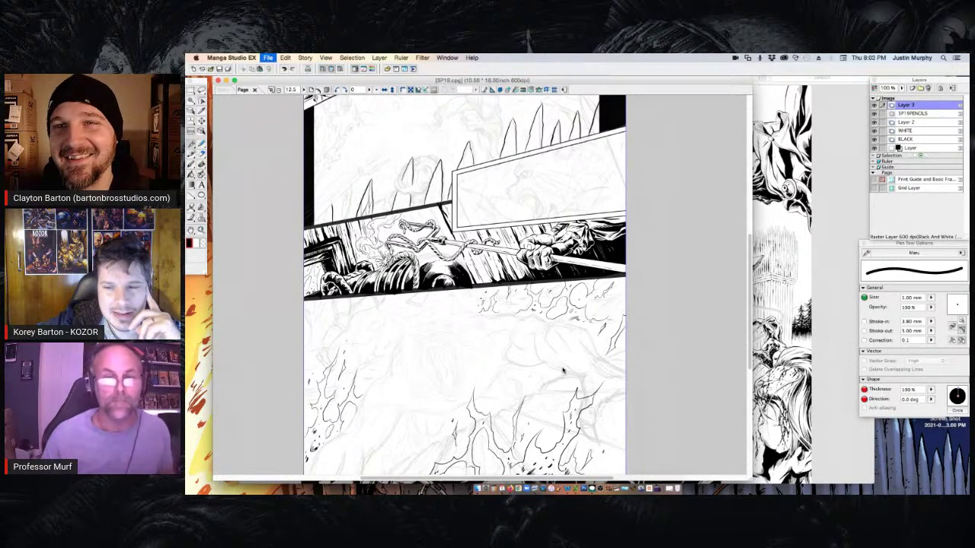
pyautogui.scroll(3, 728, 297)
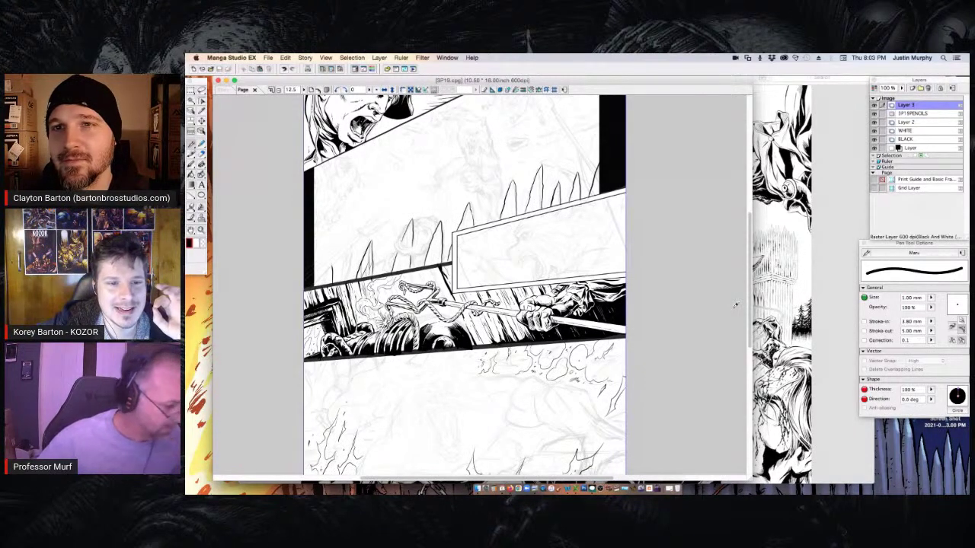
pyautogui.scroll(2, 749, 292)
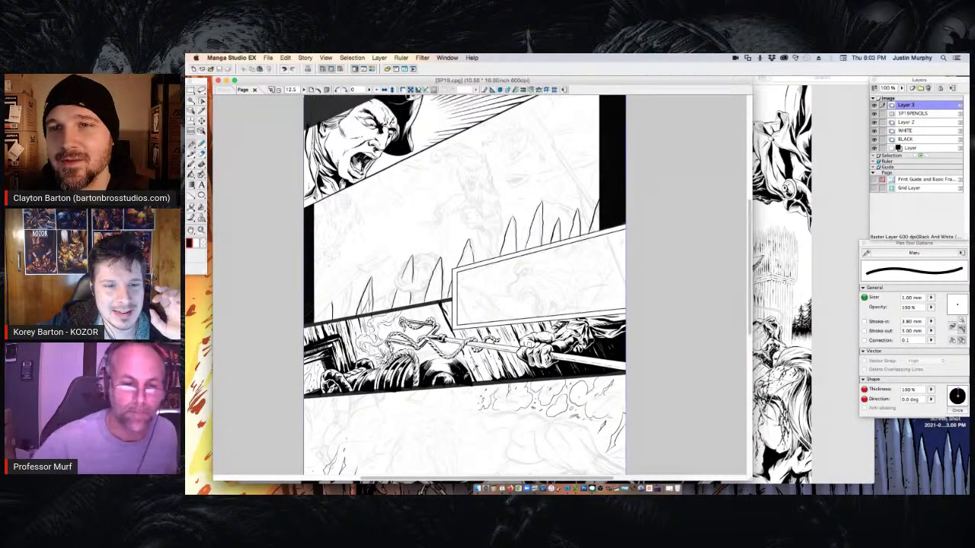
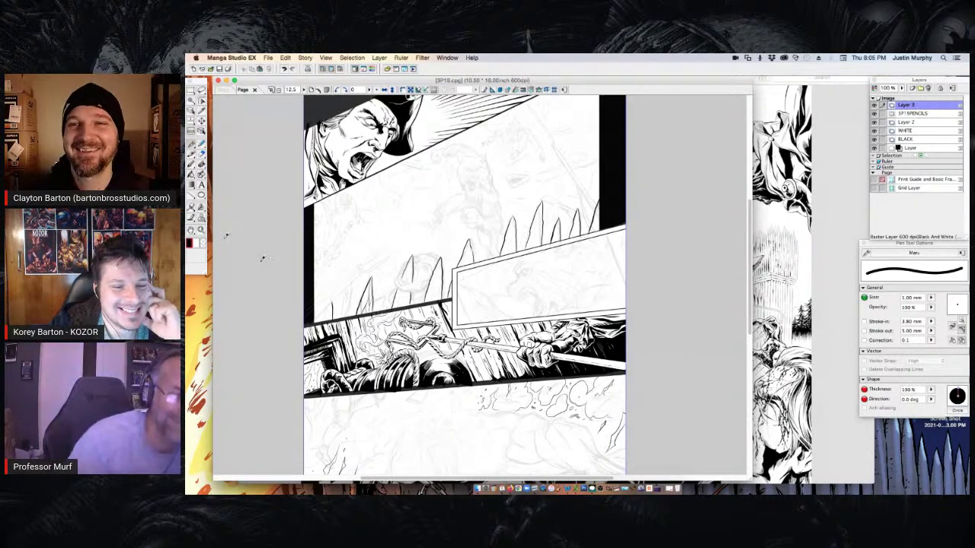
# Touch up the barrel's edge and neighbouring planks in the middle panel with the pen, alternating between black and white
pyautogui.press('super+space')
pyautogui.click(403, 327)
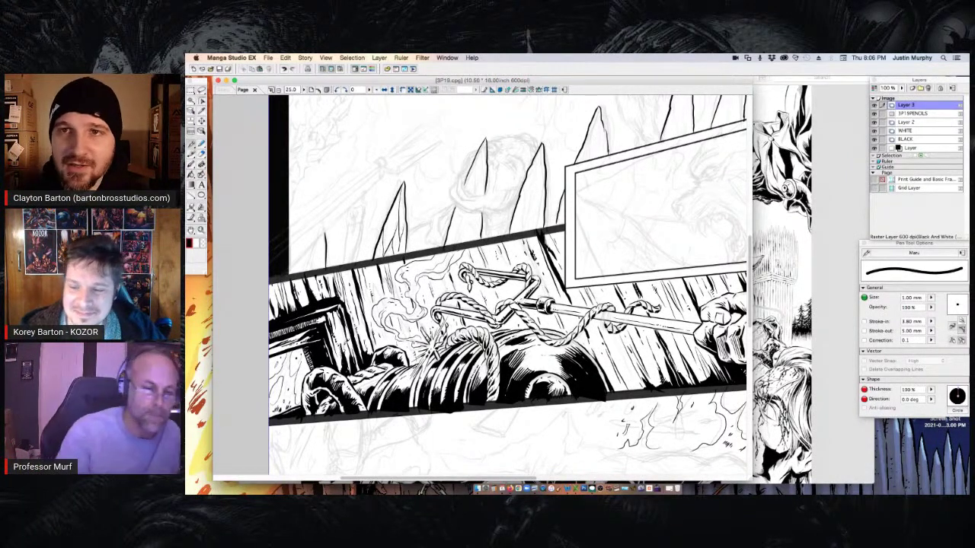
pyautogui.press('super+space')
pyautogui.keyDown('alt'); pyautogui.click(525, 344); pyautogui.keyUp('alt')
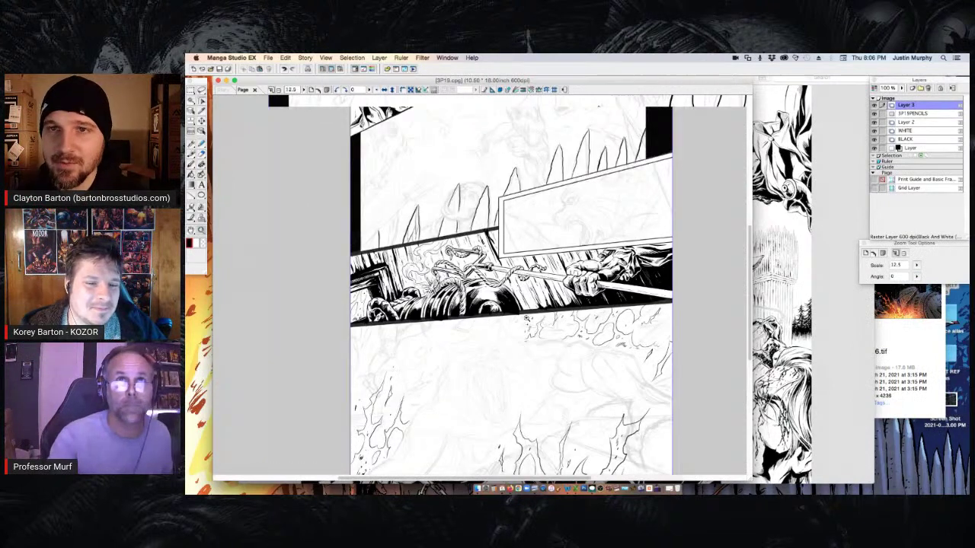
pyautogui.click(548, 333)
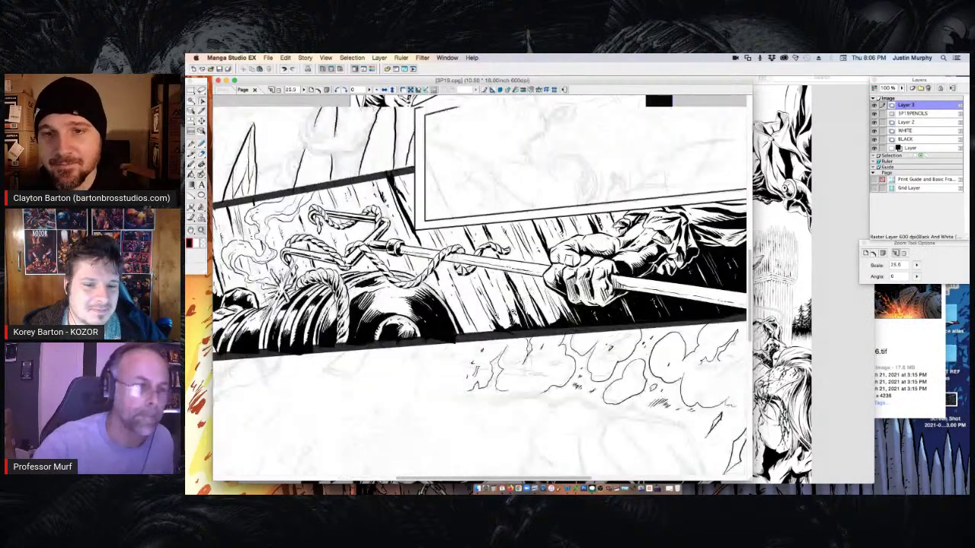
pyautogui.click(191, 145)
pyautogui.click(196, 243)
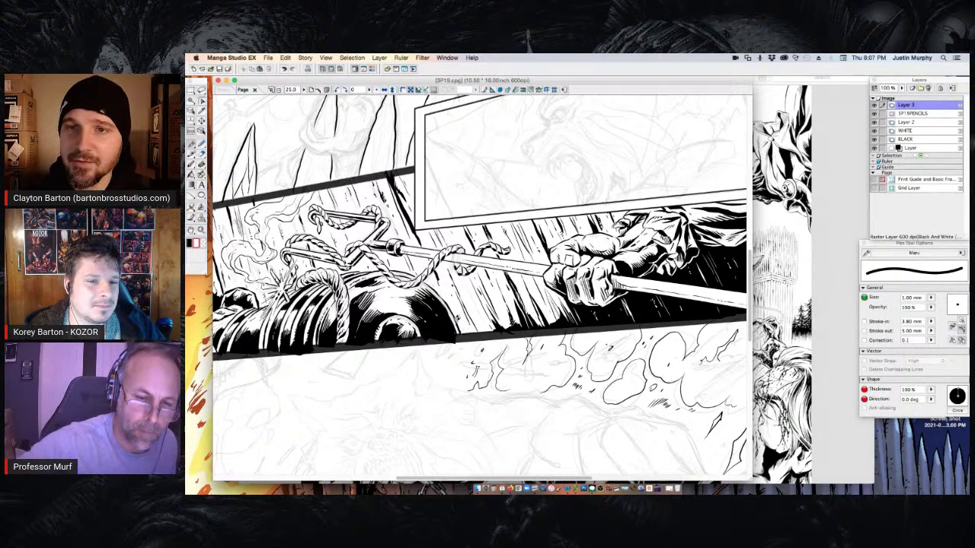
pyautogui.press('x')
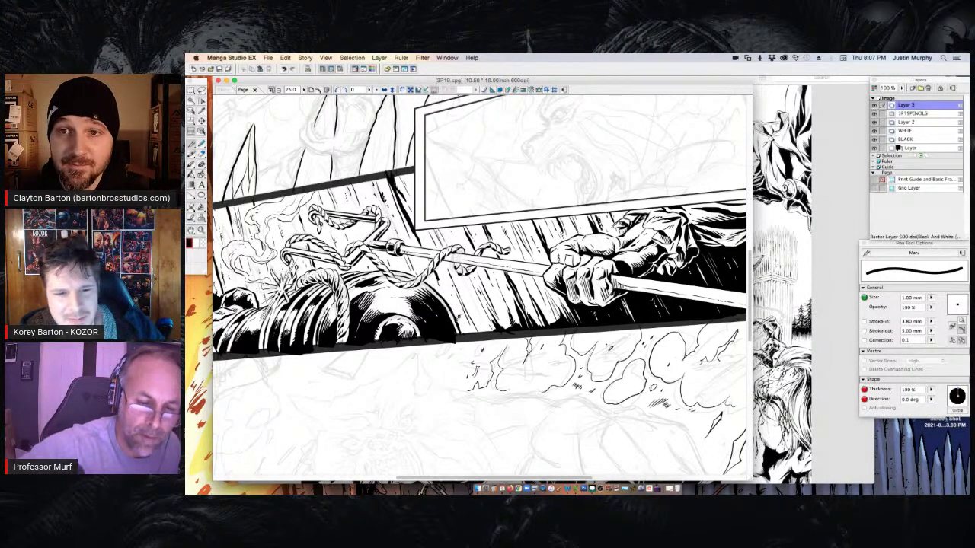
pyautogui.click(196, 244)
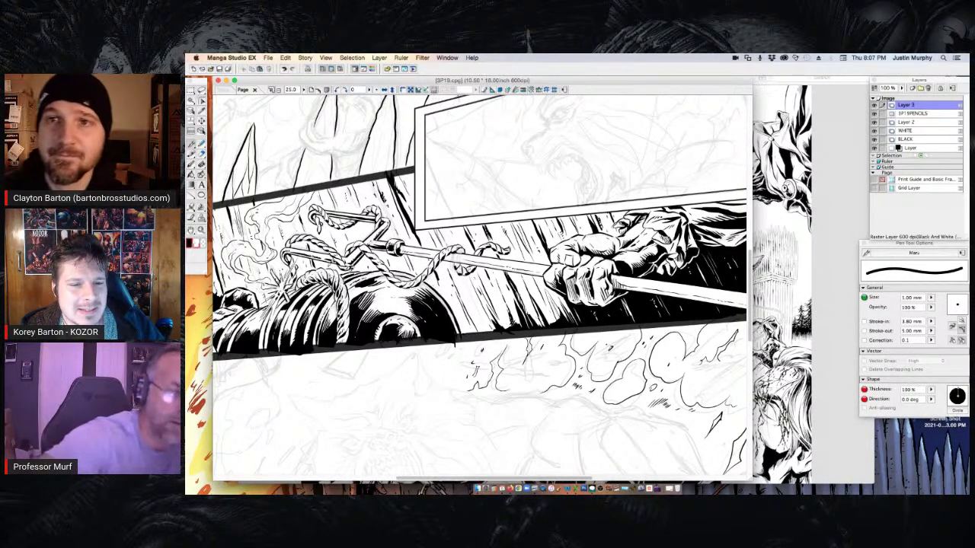
pyautogui.click(190, 243)
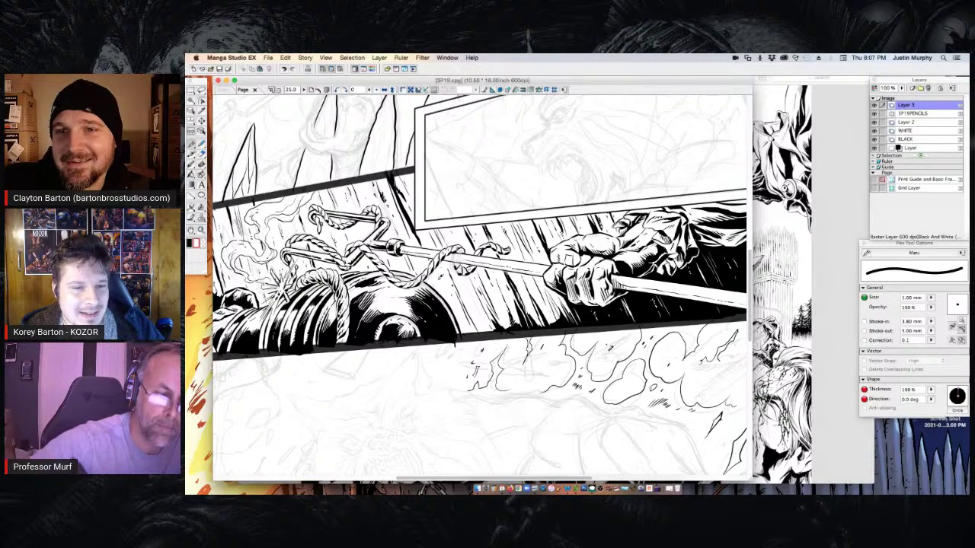
pyautogui.click(190, 243)
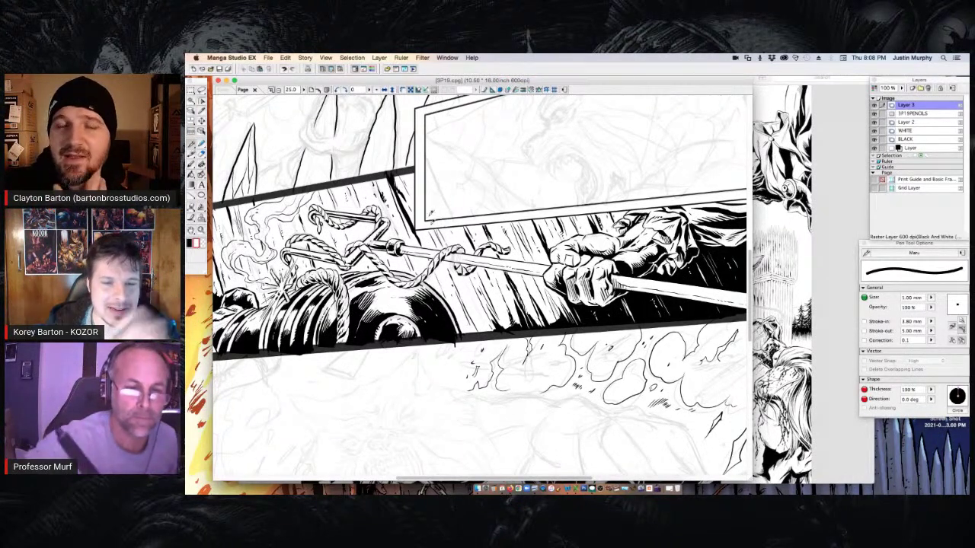
# Ink black shadow above the sleeve of the gripping arm, just beneath the inset panel's border, using the pen
pyautogui.click(202, 232)
pyautogui.scroll(-6, 479, 322)
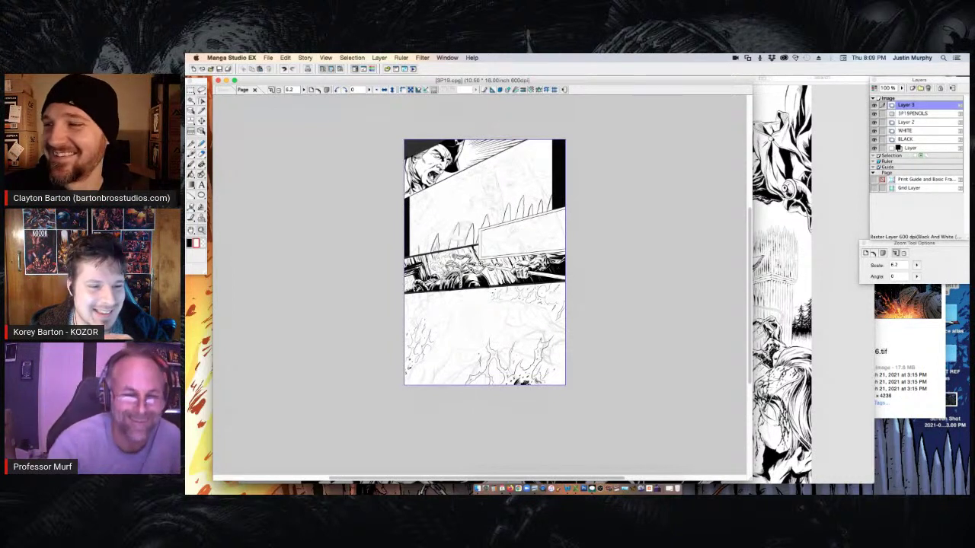
pyautogui.click(476, 260)
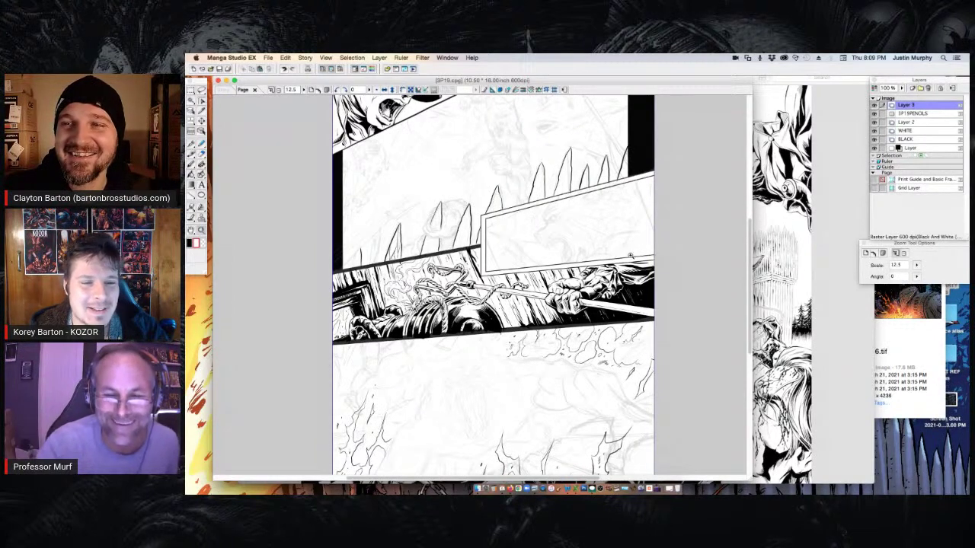
pyautogui.click(651, 272)
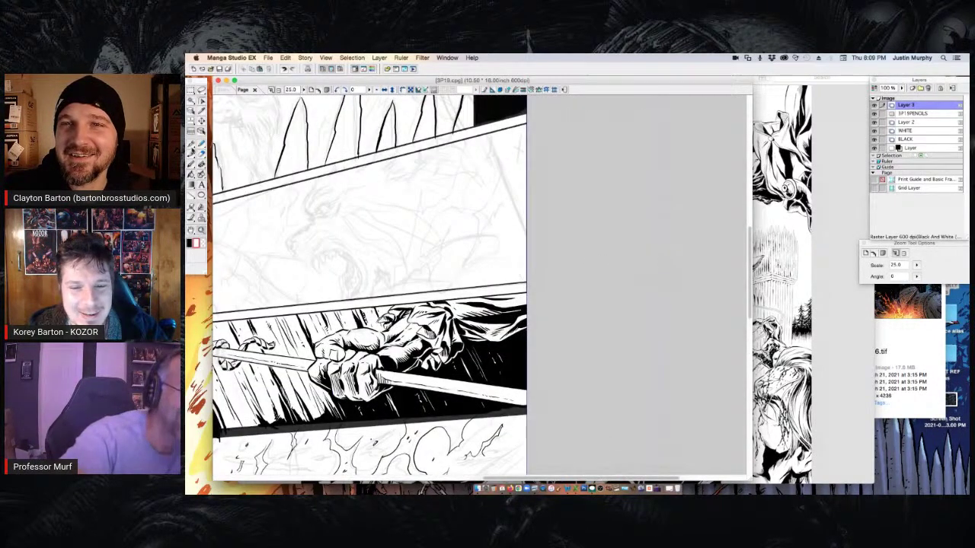
pyautogui.click(191, 145)
pyautogui.click(190, 243)
pyautogui.moveTo(379, 318)
pyautogui.mouseDown()
pyautogui.moveTo(373, 328)
pyautogui.moveTo(371, 318)
pyautogui.moveTo(383, 330)
pyautogui.mouseUp()
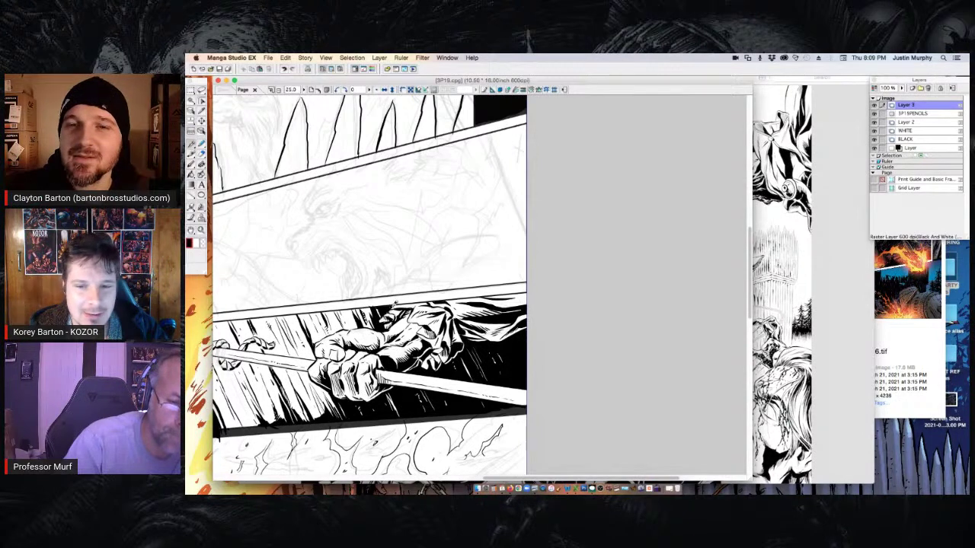
pyautogui.press('x')
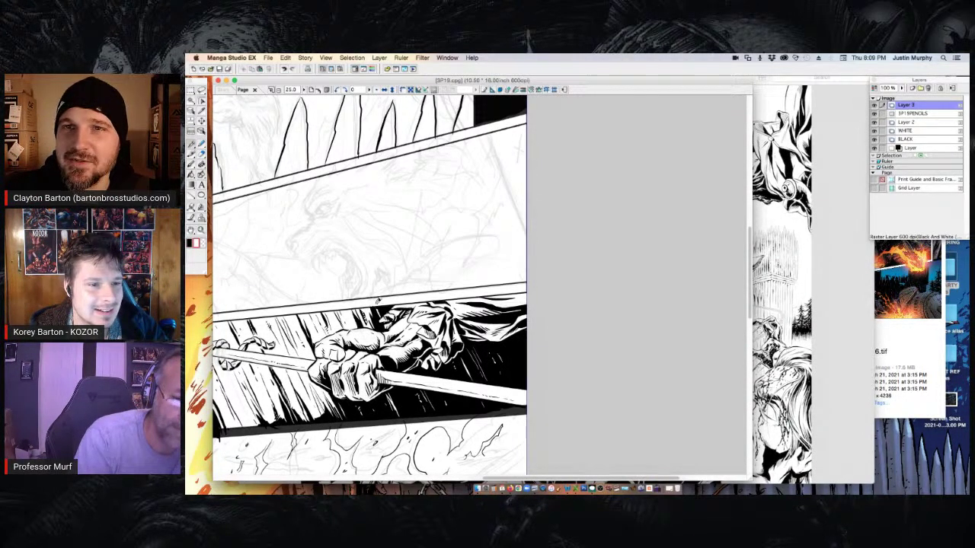
pyautogui.press('x')
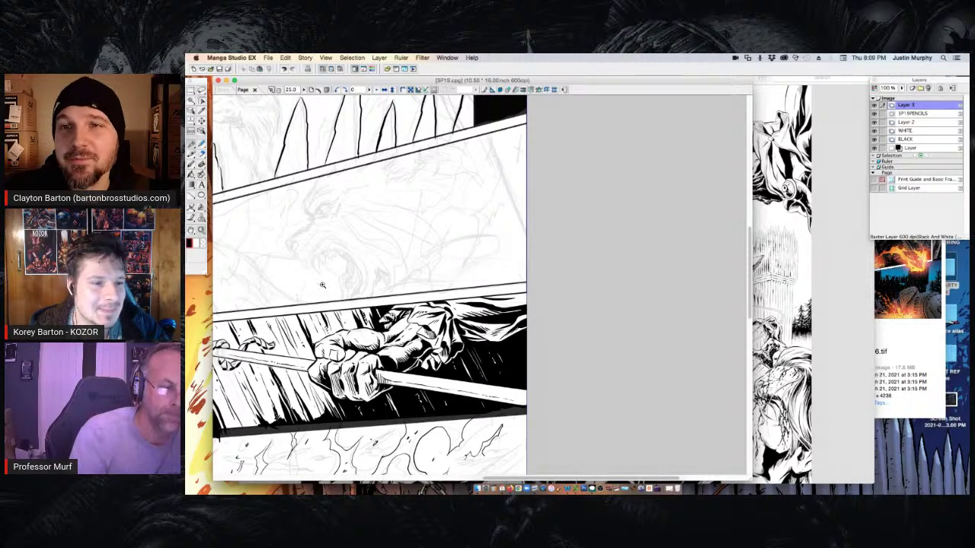
# Ink black flame-like wrinkle shapes rising from the roaring creature's brow in the large lower panel
pyautogui.keyDown('alt'); pyautogui.click(400, 323); pyautogui.keyUp('alt')
pyautogui.keyDown('alt'); pyautogui.click(390, 326); pyautogui.keyUp('alt')
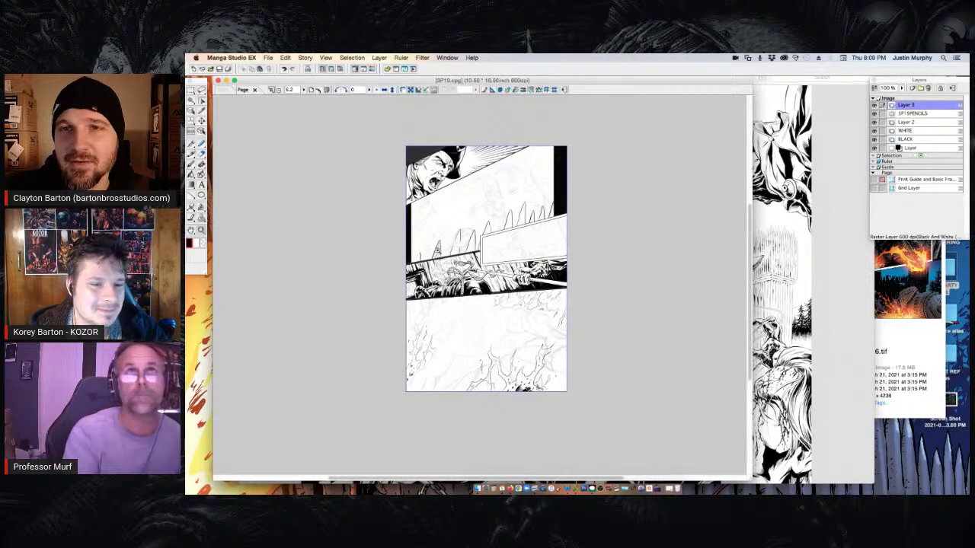
pyautogui.click(441, 253)
pyautogui.hotkey('ctrl', '+')
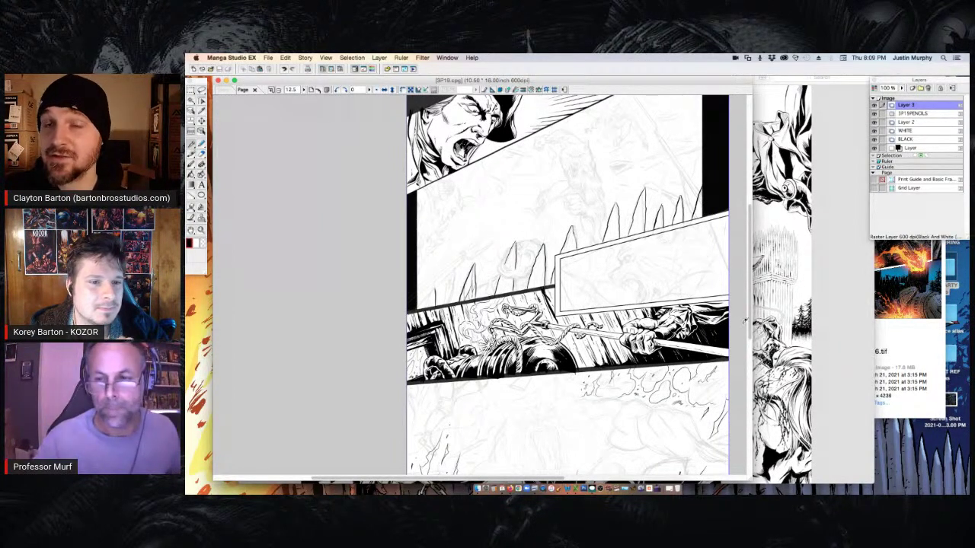
pyautogui.scroll(3, 745, 327)
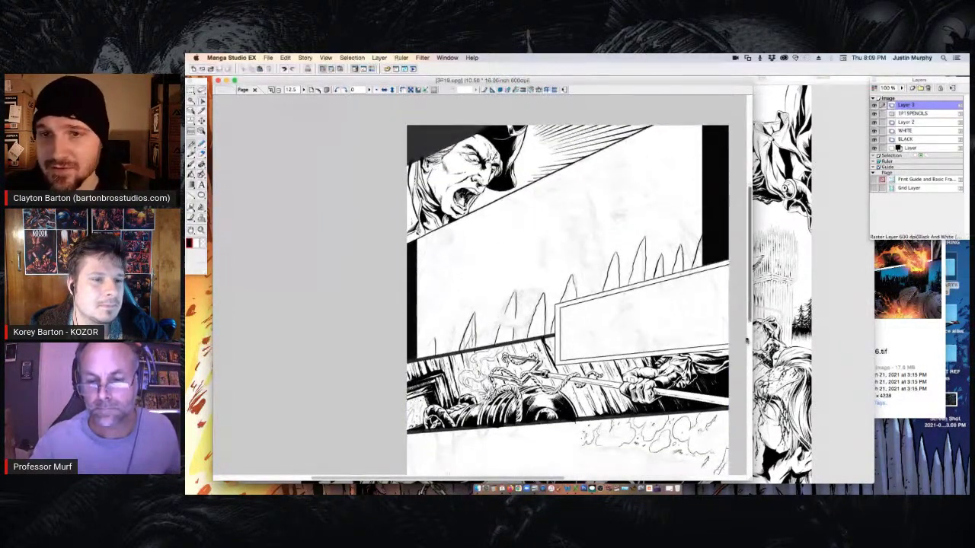
pyautogui.scroll(-10, 747, 340)
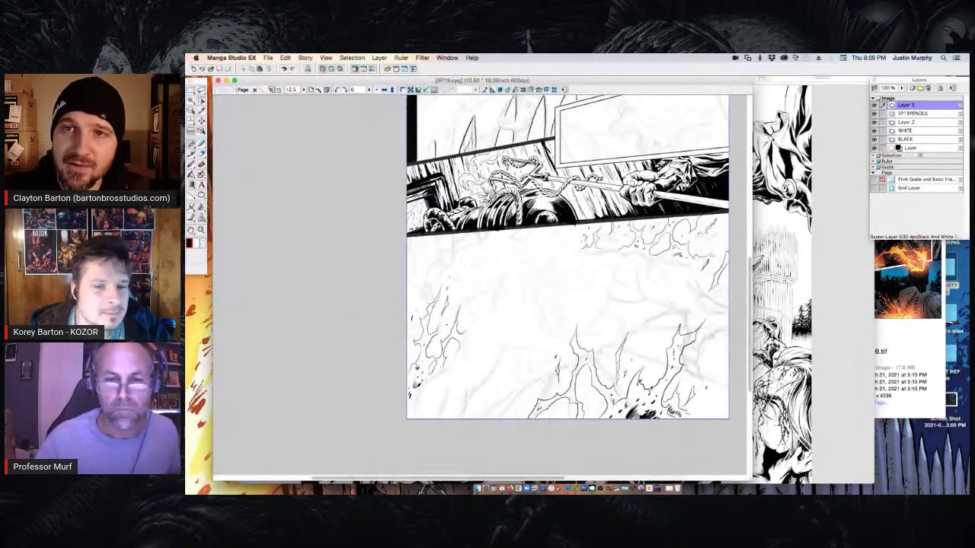
pyautogui.click(554, 279)
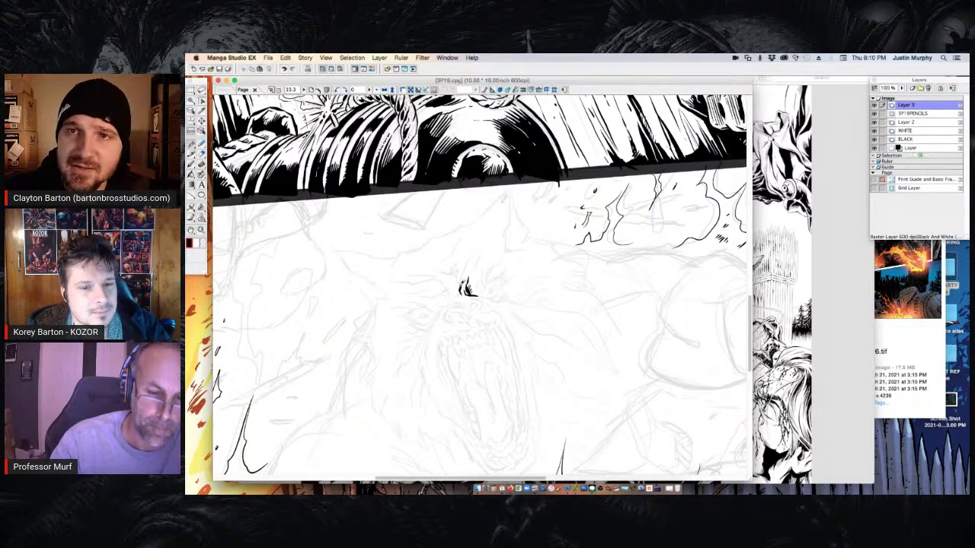
pyautogui.moveTo(473, 268); pyautogui.dragTo(478, 246)
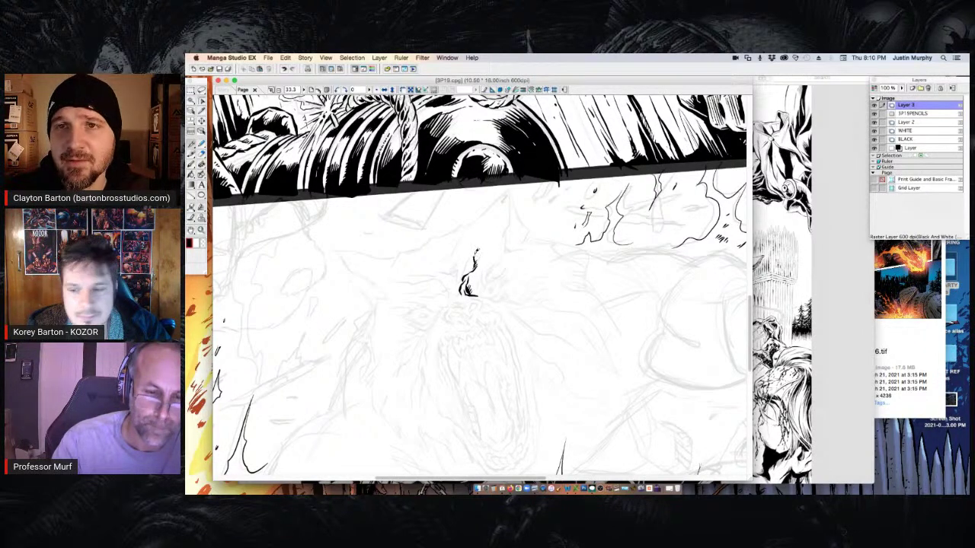
pyautogui.moveTo(466, 269)
pyautogui.mouseDown()
pyautogui.moveTo(460, 281)
pyautogui.moveTo(463, 273)
pyautogui.mouseUp()
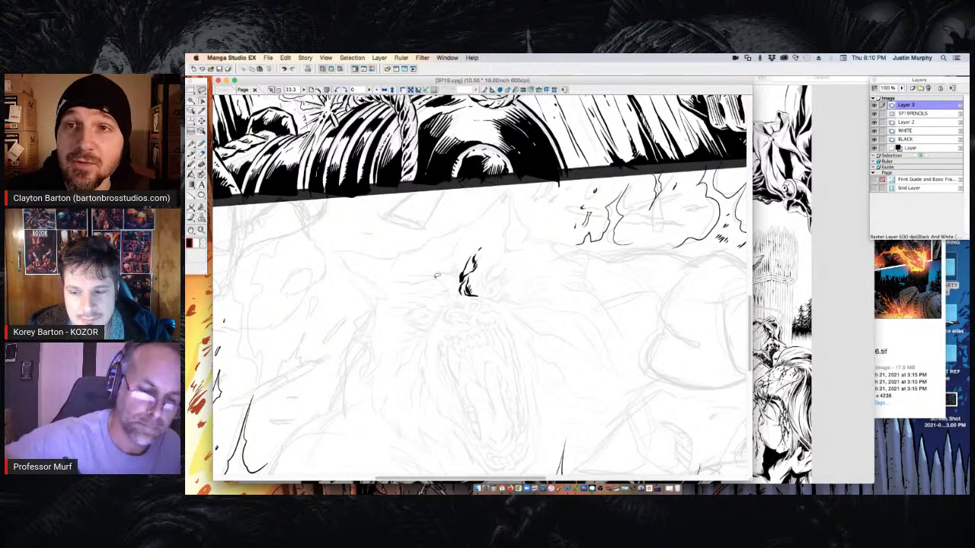
# Lasso the branching wrinkle shapes beside the creature's brow, fill them with black and clear the selection
pyautogui.moveTo(445, 285)
pyautogui.mouseDown()
pyautogui.moveTo(431, 287)
pyautogui.moveTo(441, 292)
pyautogui.moveTo(431, 297)
pyautogui.moveTo(451, 293)
pyautogui.moveTo(430, 331)
pyautogui.moveTo(456, 297)
pyautogui.moveTo(440, 280)
pyautogui.mouseUp()
pyautogui.click(486, 346)
pyautogui.press('super+d')
pyautogui.moveTo(468, 296); pyautogui.dragTo(458, 296)
pyautogui.click(506, 306)
pyautogui.click(507, 306)
pyautogui.click(507, 305)
pyautogui.hotkey('ctrl', 'd')
# Lasso and fill black the thin brow crease over the snout and the forked end of the opposite crease, deselecting each
pyautogui.moveTo(480, 299); pyautogui.dragTo(499, 302)
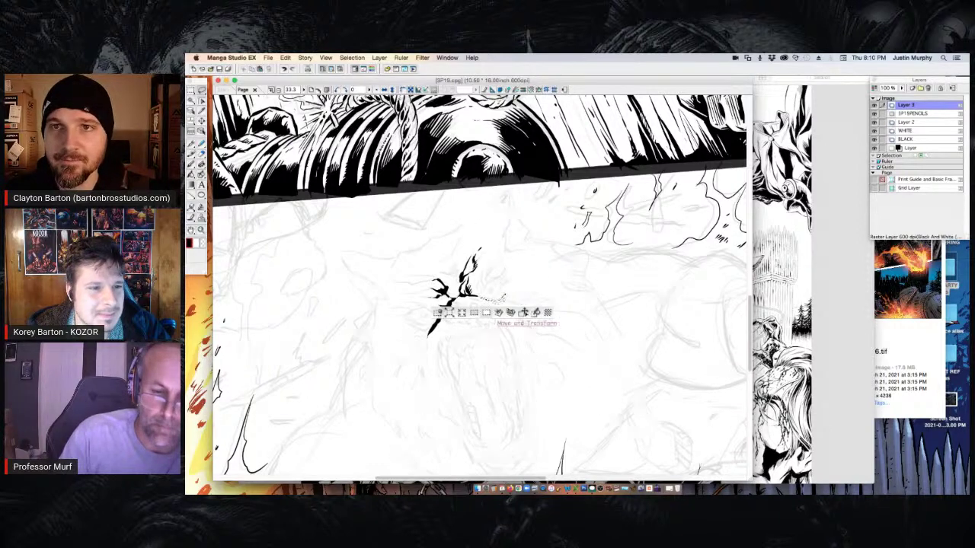
pyautogui.click(535, 312)
pyautogui.hotkey('ctrl', 'd')
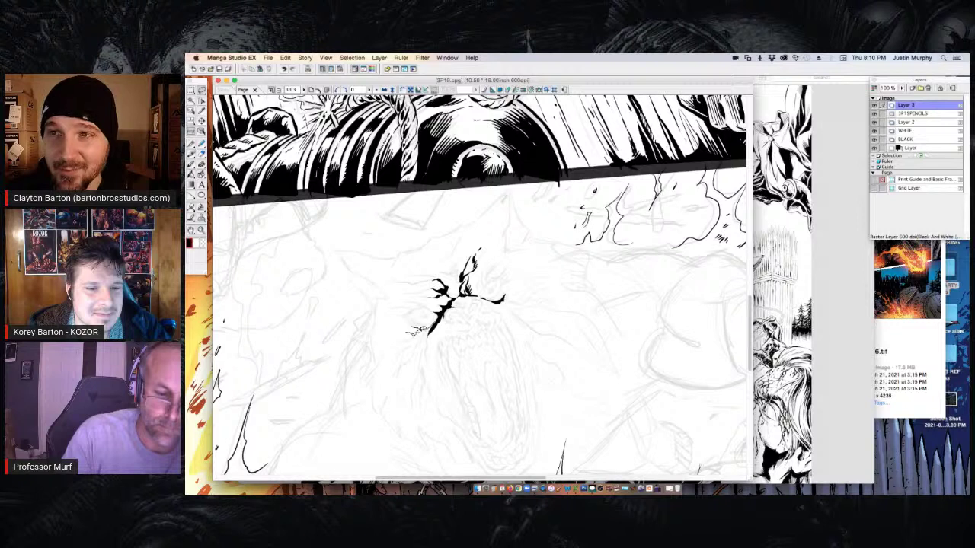
pyautogui.moveTo(417, 335); pyautogui.dragTo(432, 327)
pyautogui.click(464, 347)
pyautogui.hotkey('ctrl', 'd')
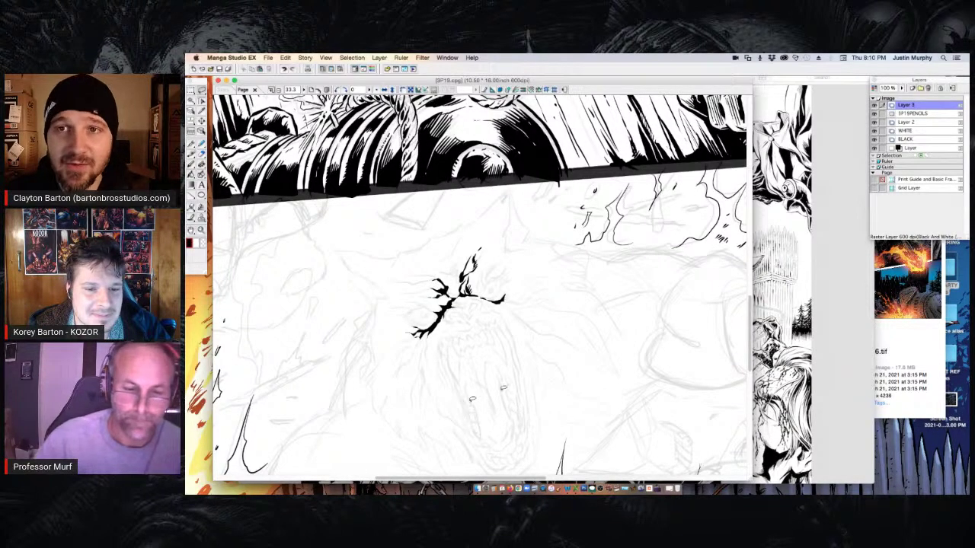
# Lasso the thin crease running down the creature's cheek, fill it with black and clear the selection
pyautogui.moveTo(436, 328)
pyautogui.mouseDown()
pyautogui.moveTo(426, 361)
pyautogui.moveTo(424, 335)
pyautogui.mouseUp()
pyautogui.click(474, 373)
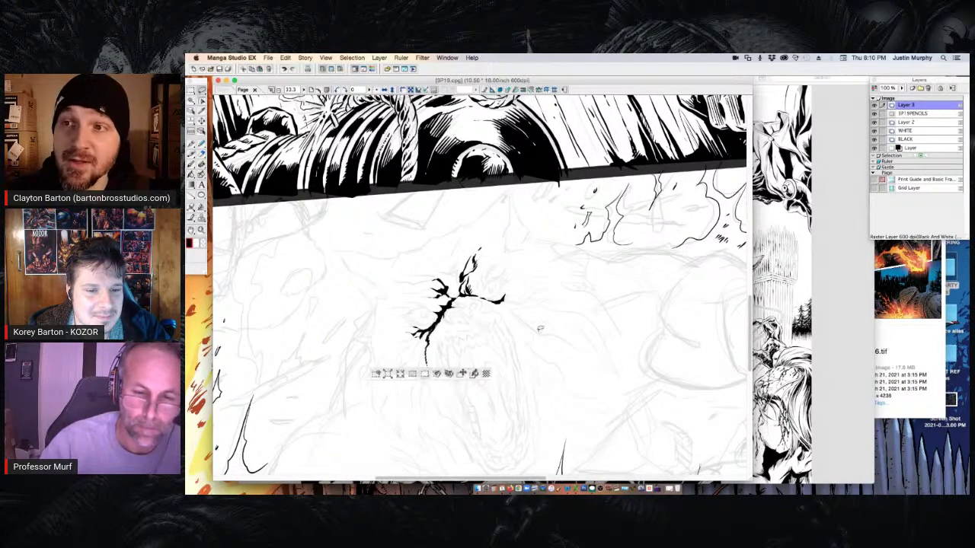
pyautogui.hotkey('ctrl', 'd')
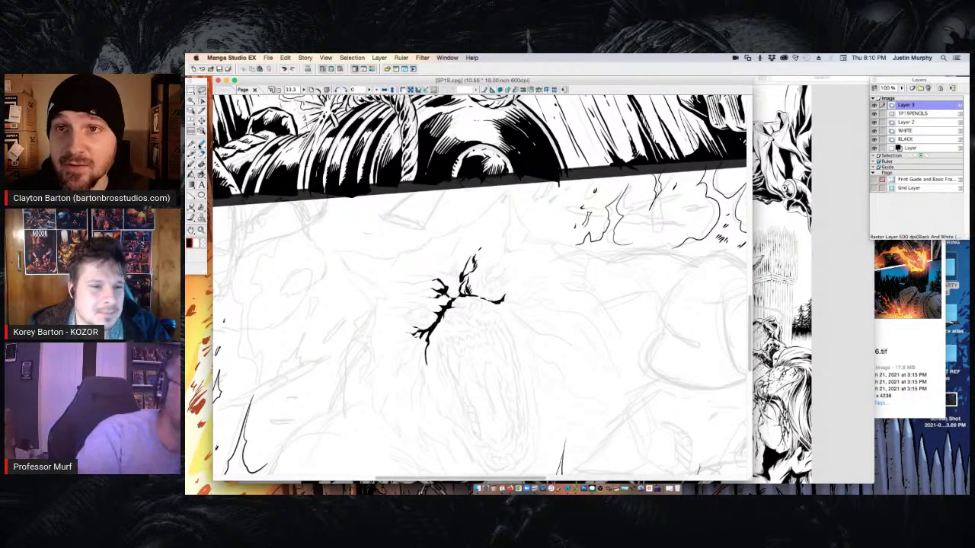
# Ink feathered wrinkle strokes across the creature's forehead, above the far eye and fanning outward from the near brow
pyautogui.moveTo(463, 257)
pyautogui.mouseDown()
pyautogui.moveTo(458, 277)
pyautogui.moveTo(452, 263)
pyautogui.moveTo(422, 268)
pyautogui.mouseUp()
pyautogui.press('super+z')
pyautogui.moveTo(452, 254)
pyautogui.mouseDown()
pyautogui.moveTo(449, 276)
pyautogui.moveTo(460, 267)
pyautogui.mouseUp()
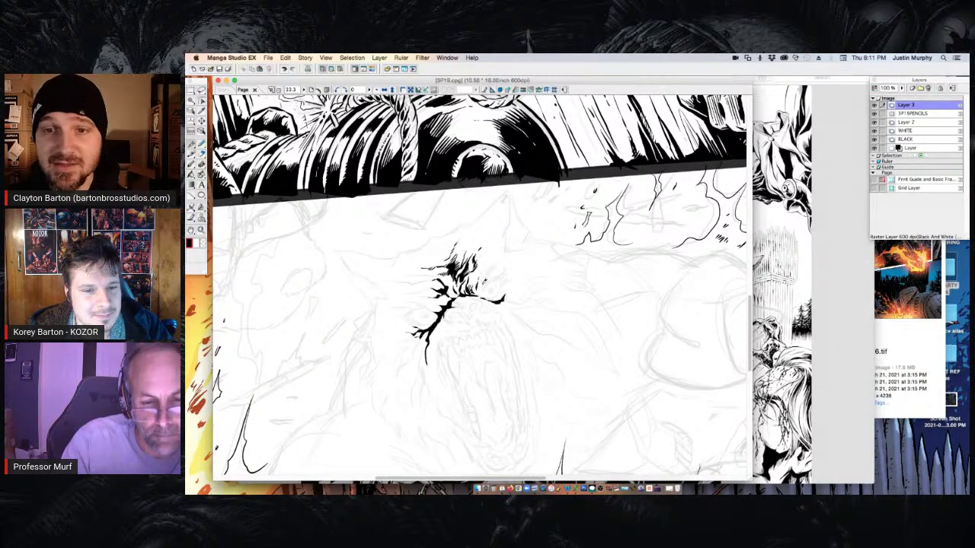
pyautogui.moveTo(487, 283); pyautogui.dragTo(485, 276)
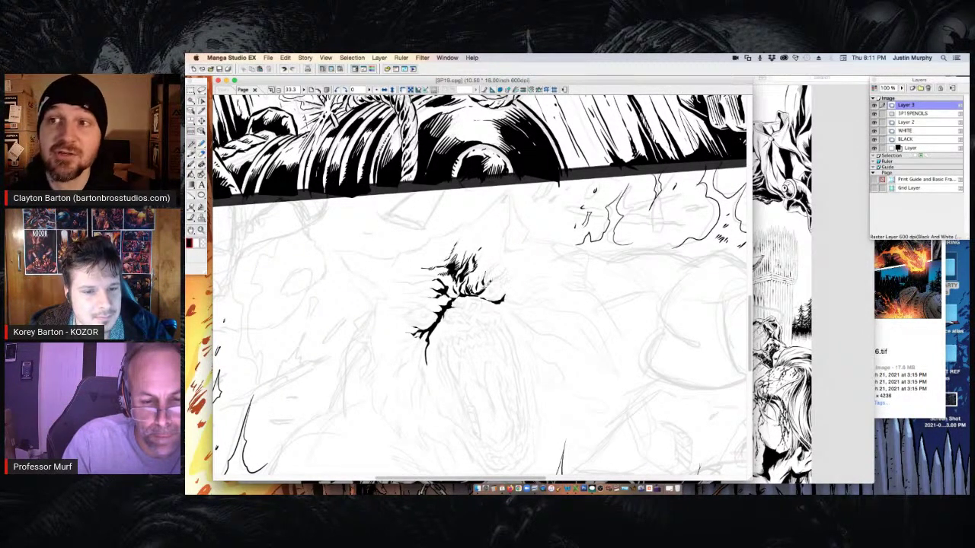
pyautogui.moveTo(486, 288); pyautogui.dragTo(511, 265)
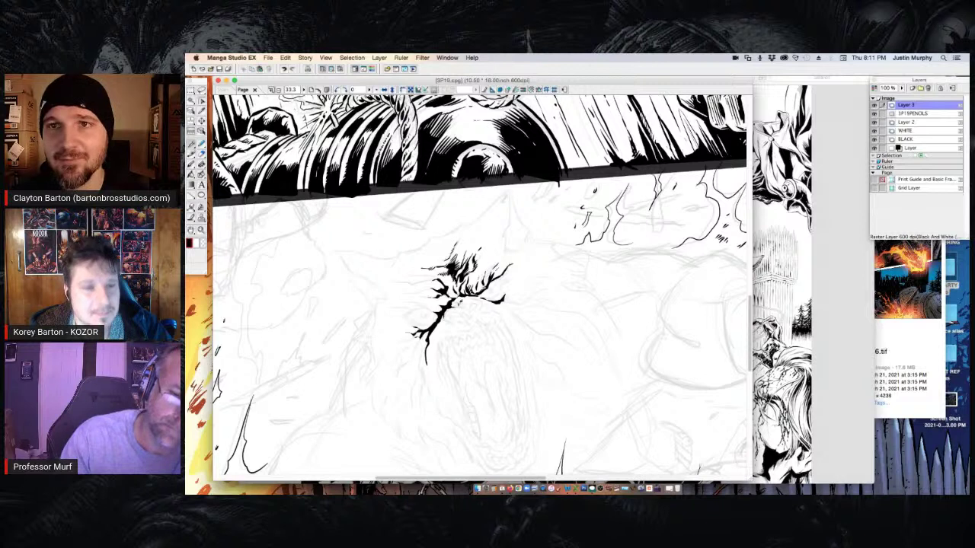
pyautogui.moveTo(424, 302)
pyautogui.mouseDown()
pyautogui.moveTo(413, 296)
pyautogui.moveTo(420, 303)
pyautogui.moveTo(407, 310)
pyautogui.mouseUp()
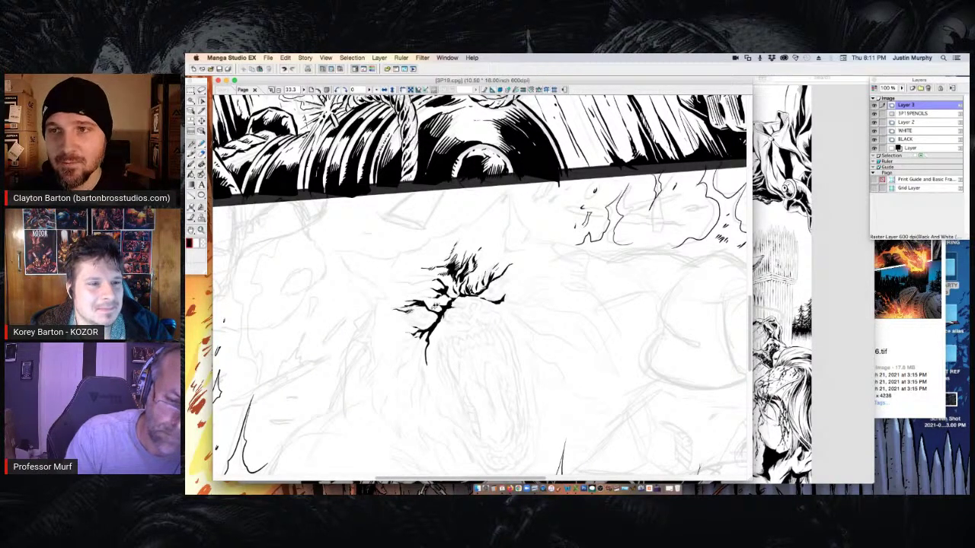
pyautogui.moveTo(443, 304)
pyautogui.mouseDown()
pyautogui.moveTo(393, 278)
pyautogui.moveTo(413, 275)
pyautogui.moveTo(388, 274)
pyautogui.mouseUp()
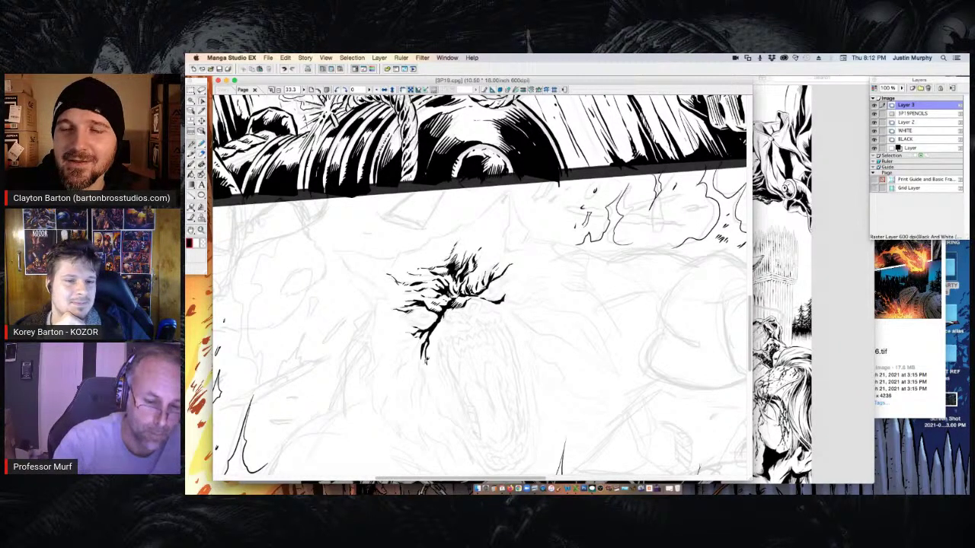
# Ink tapering black fur strands sweeping down from the creature's near cheek alongside the open mouth
pyautogui.moveTo(414, 354)
pyautogui.mouseDown()
pyautogui.moveTo(398, 381)
pyautogui.moveTo(398, 372)
pyautogui.mouseUp()
pyautogui.moveTo(419, 336); pyautogui.dragTo(385, 378)
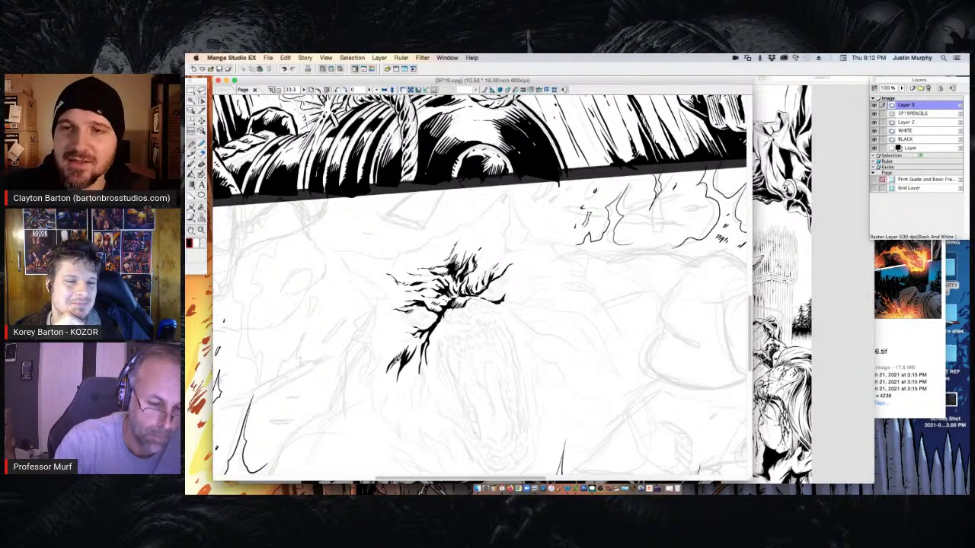
pyautogui.moveTo(413, 346); pyautogui.dragTo(407, 360)
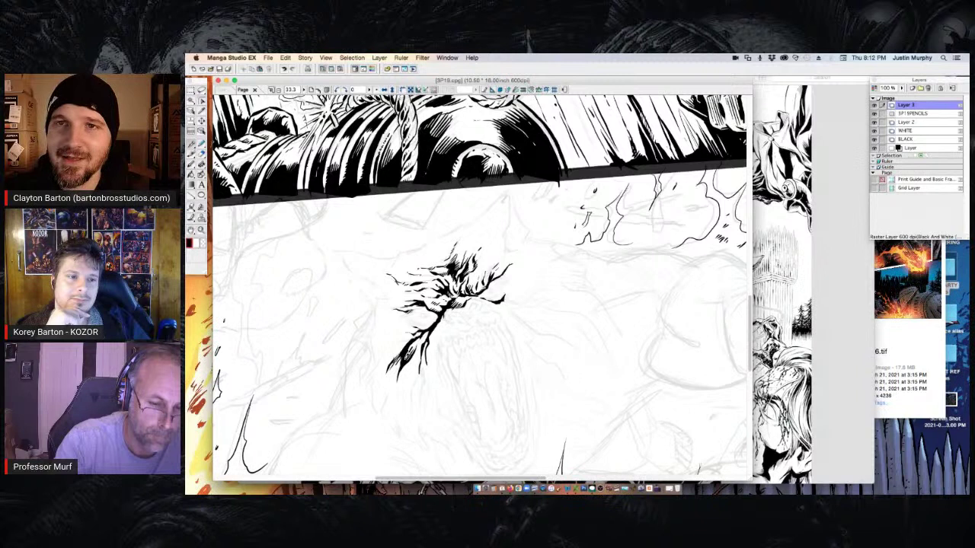
pyautogui.moveTo(412, 358); pyautogui.dragTo(402, 392)
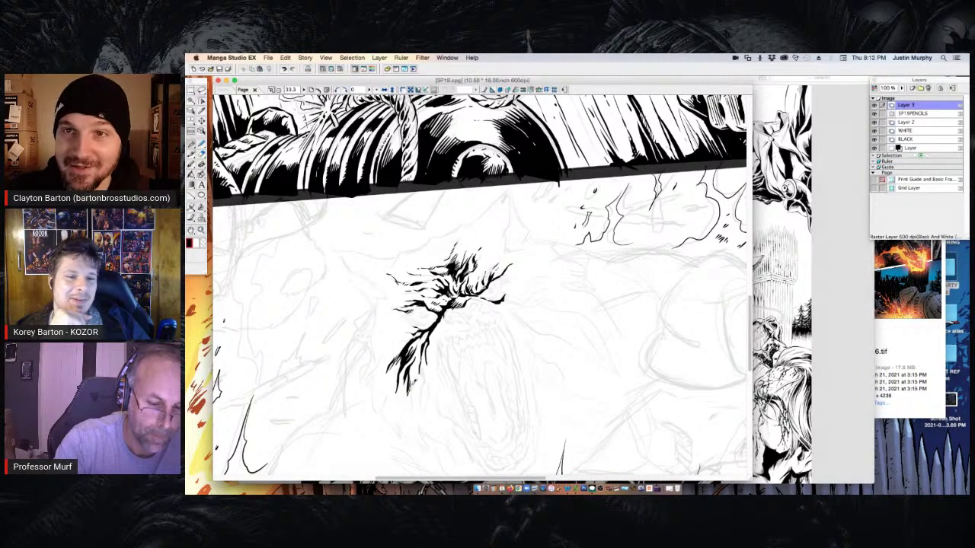
pyautogui.moveTo(410, 388); pyautogui.dragTo(411, 410)
pyautogui.moveTo(418, 361)
pyautogui.mouseDown()
pyautogui.moveTo(412, 388)
pyautogui.moveTo(416, 373)
pyautogui.mouseUp()
pyautogui.moveTo(427, 332); pyautogui.dragTo(412, 423)
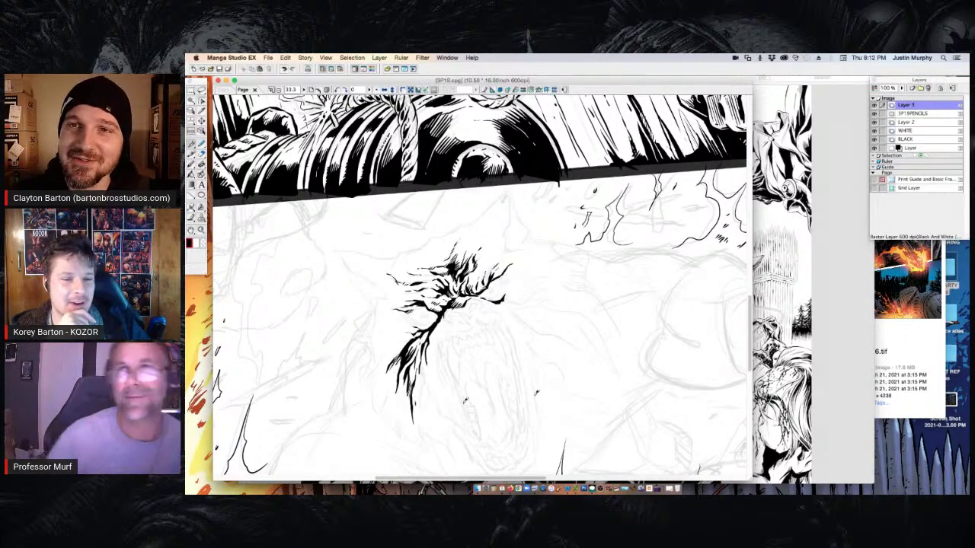
# Ink the creature's near eye beneath the brow, with its outline, dark pupil and surrounding creases
pyautogui.click(331, 358)
pyautogui.click(201, 164)
pyautogui.moveTo(453, 309); pyautogui.dragTo(431, 313)
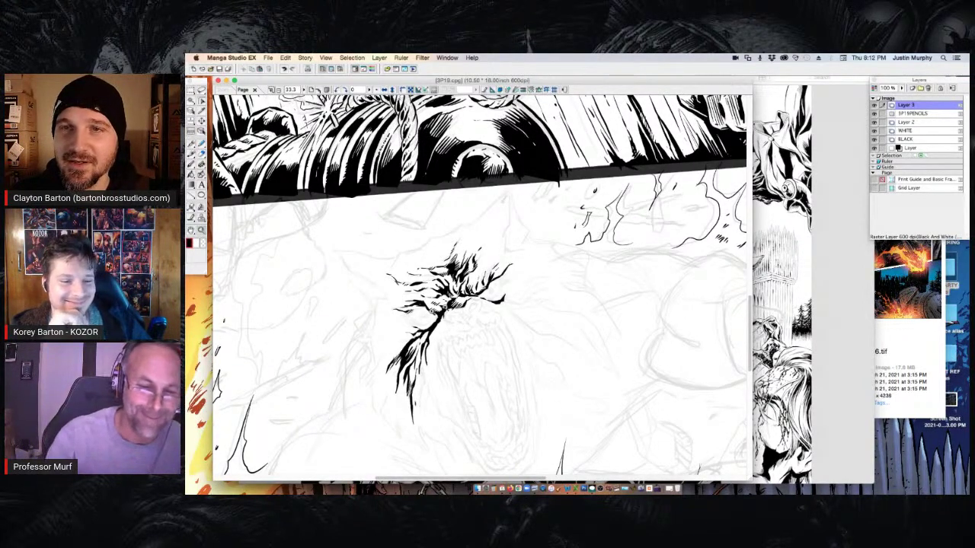
pyautogui.click(496, 294)
pyautogui.click(494, 290)
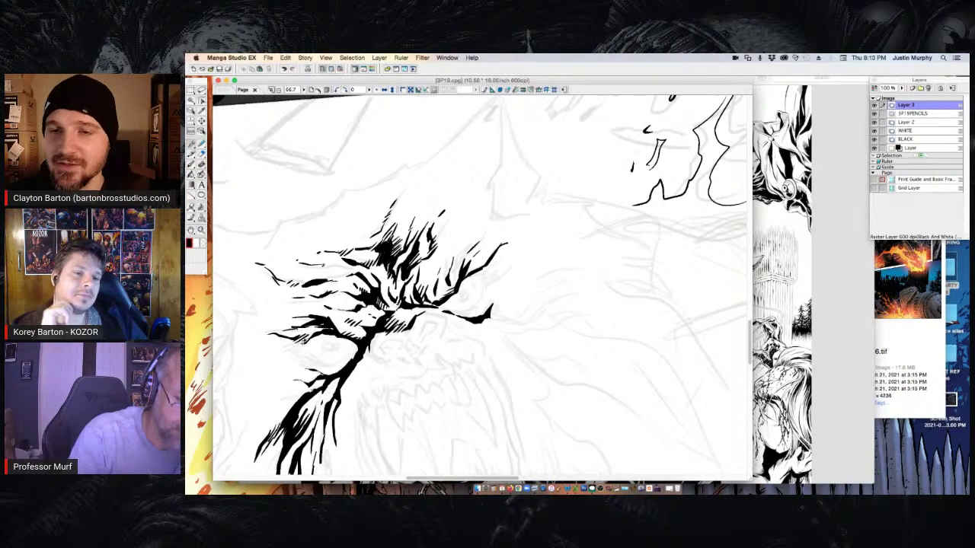
pyautogui.moveTo(303, 347)
pyautogui.mouseDown()
pyautogui.moveTo(346, 373)
pyautogui.moveTo(348, 353)
pyautogui.mouseUp()
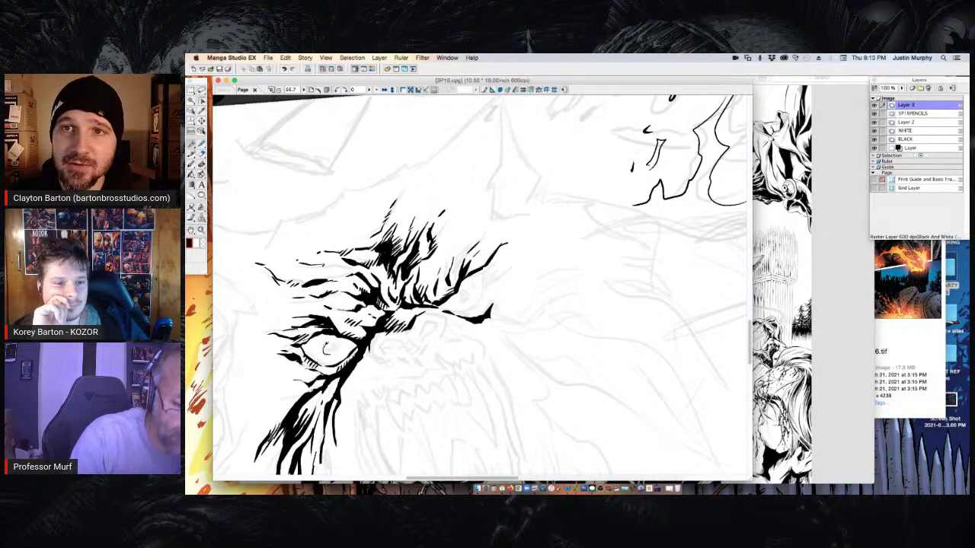
pyautogui.moveTo(326, 347)
pyautogui.mouseDown()
pyautogui.moveTo(338, 346)
pyautogui.moveTo(311, 346)
pyautogui.moveTo(317, 358)
pyautogui.moveTo(371, 348)
pyautogui.moveTo(377, 363)
pyautogui.mouseUp()
# Ink the creature's snout in black around the flared nostrils and draw the far eye with its pupil
pyautogui.moveTo(383, 329)
pyautogui.mouseDown()
pyautogui.moveTo(426, 326)
pyautogui.moveTo(416, 321)
pyautogui.moveTo(447, 319)
pyautogui.moveTo(441, 342)
pyautogui.mouseUp()
pyautogui.moveTo(375, 348)
pyautogui.mouseDown()
pyautogui.moveTo(386, 358)
pyautogui.moveTo(379, 353)
pyautogui.moveTo(403, 345)
pyautogui.moveTo(388, 358)
pyautogui.moveTo(427, 339)
pyautogui.moveTo(418, 335)
pyautogui.moveTo(436, 323)
pyautogui.moveTo(442, 335)
pyautogui.moveTo(421, 339)
pyautogui.moveTo(412, 358)
pyautogui.moveTo(415, 347)
pyautogui.moveTo(405, 348)
pyautogui.mouseUp()
pyautogui.moveTo(406, 335)
pyautogui.mouseDown()
pyautogui.moveTo(393, 341)
pyautogui.moveTo(406, 341)
pyautogui.moveTo(412, 358)
pyautogui.moveTo(389, 363)
pyautogui.moveTo(421, 355)
pyautogui.moveTo(427, 368)
pyautogui.mouseUp()
pyautogui.moveTo(430, 348)
pyautogui.mouseDown()
pyautogui.moveTo(429, 375)
pyautogui.moveTo(424, 352)
pyautogui.mouseUp()
pyautogui.moveTo(438, 339); pyautogui.dragTo(429, 350)
pyautogui.moveTo(370, 346); pyautogui.dragTo(362, 381)
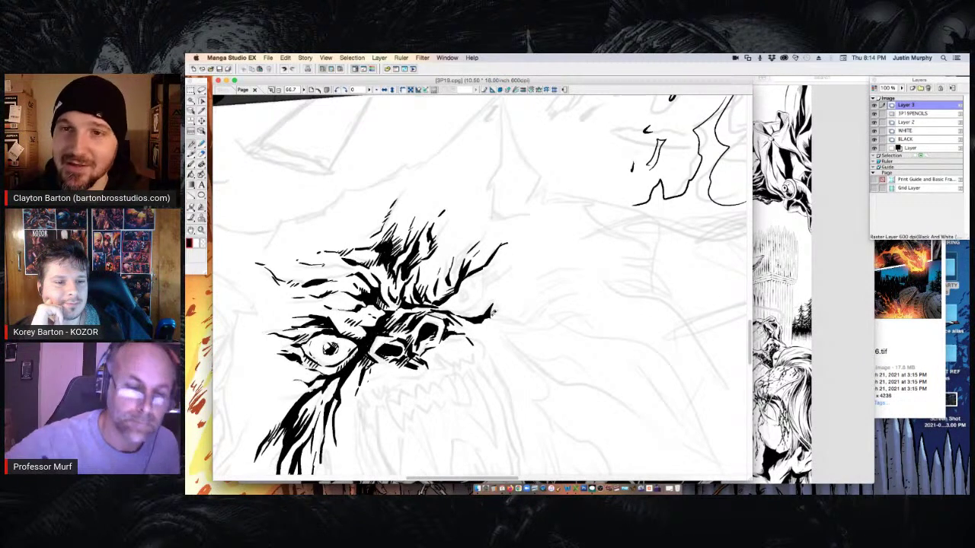
pyautogui.moveTo(458, 309)
pyautogui.mouseDown()
pyautogui.moveTo(475, 312)
pyautogui.moveTo(481, 301)
pyautogui.mouseUp()
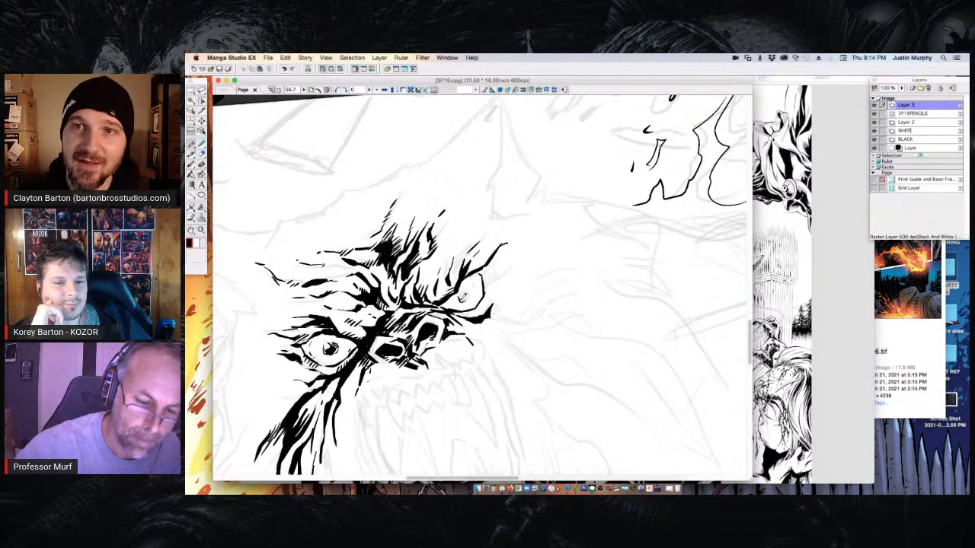
pyautogui.moveTo(462, 299); pyautogui.dragTo(466, 292)
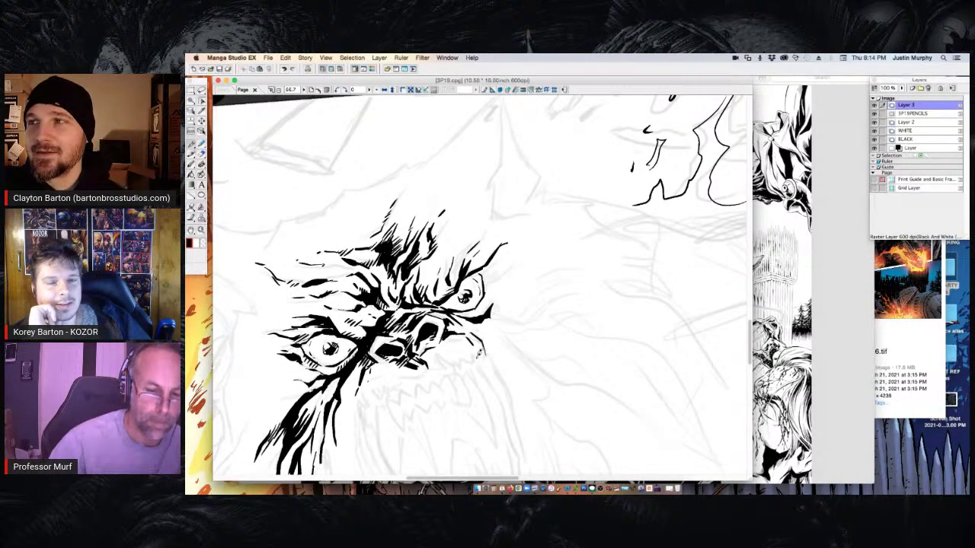
# Save the comic page with the newly inked creature's face
pyautogui.keyDown('alt'); pyautogui.click(416, 296); pyautogui.keyUp('alt')
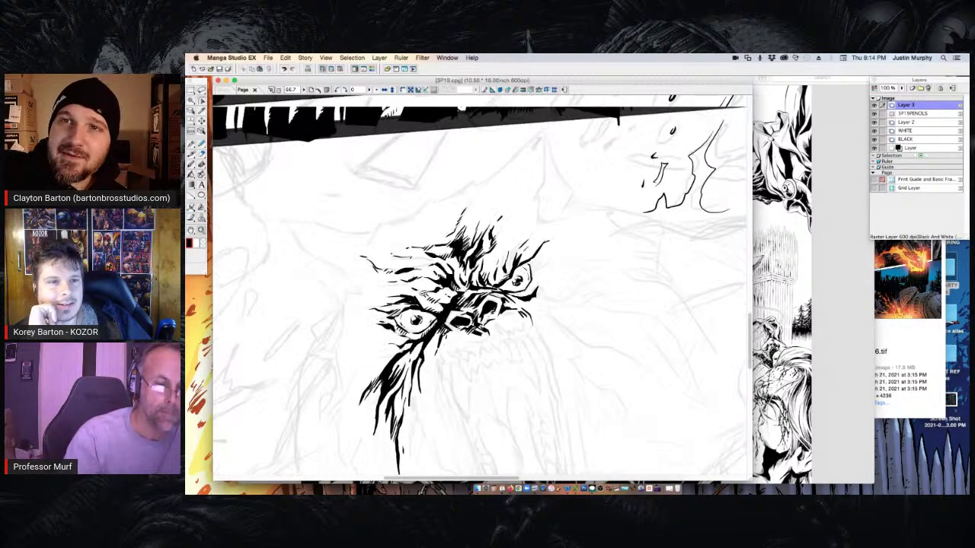
pyautogui.keyDown('alt'); pyautogui.click(454, 290); pyautogui.keyUp('alt')
pyautogui.scroll(-3, 526, 279)
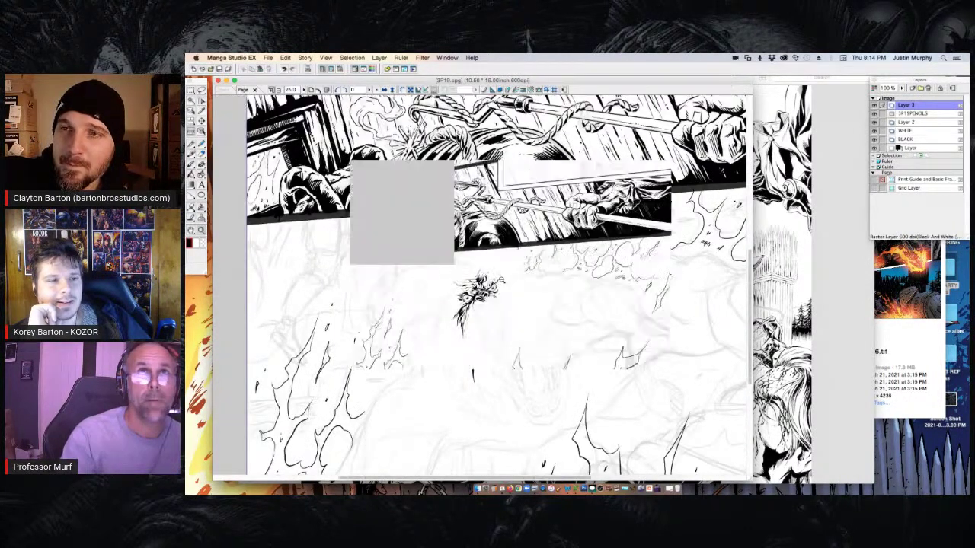
pyautogui.moveTo(751, 331); pyautogui.dragTo(750, 303)
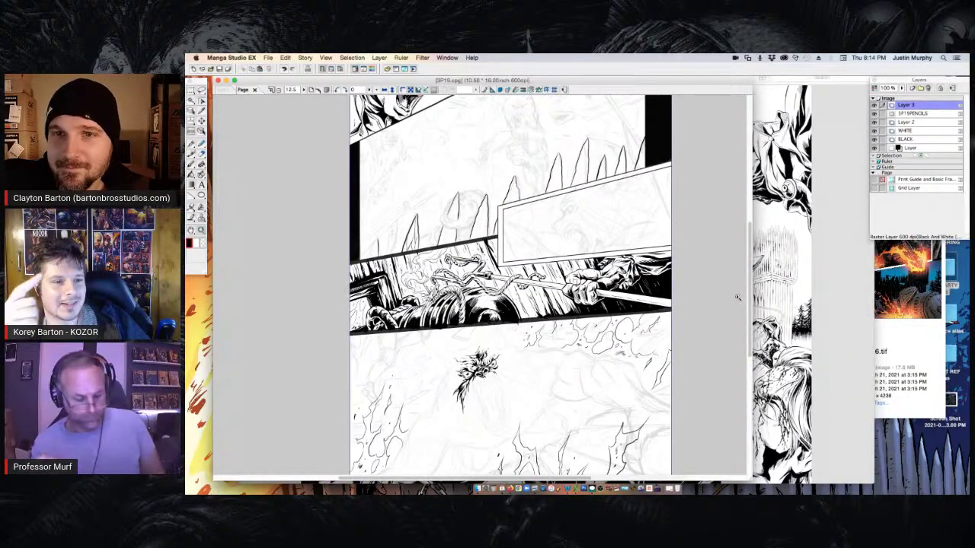
pyautogui.press('super+s')
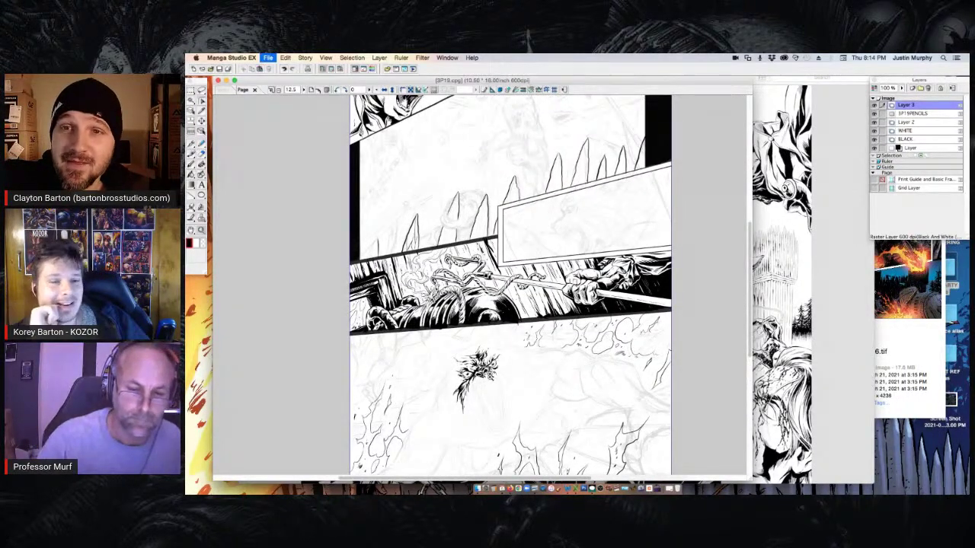
# Ink the creature's two long upper fangs, the jagged teeth between and beside them, and the upper lip creases
pyautogui.click(483, 384)
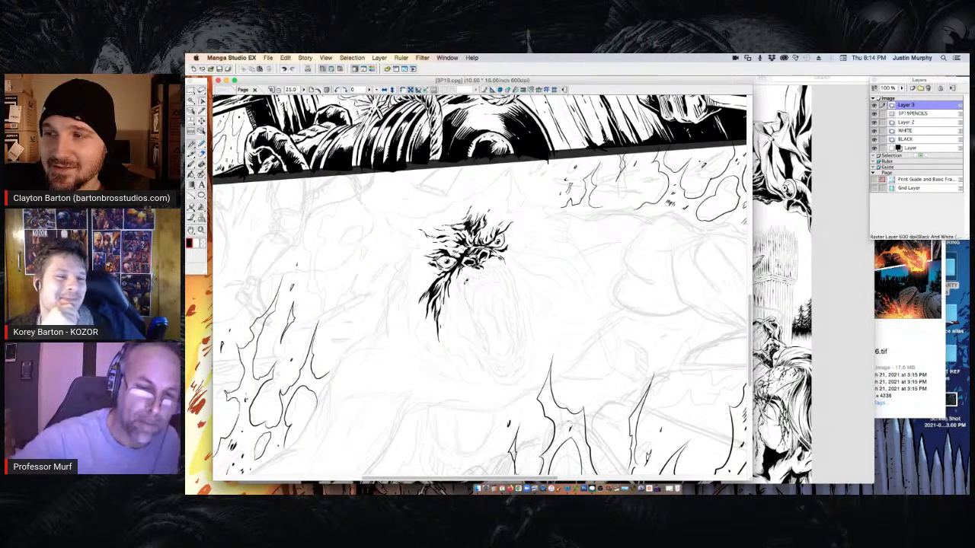
pyautogui.moveTo(465, 286)
pyautogui.mouseDown()
pyautogui.moveTo(472, 309)
pyautogui.moveTo(473, 289)
pyautogui.mouseUp()
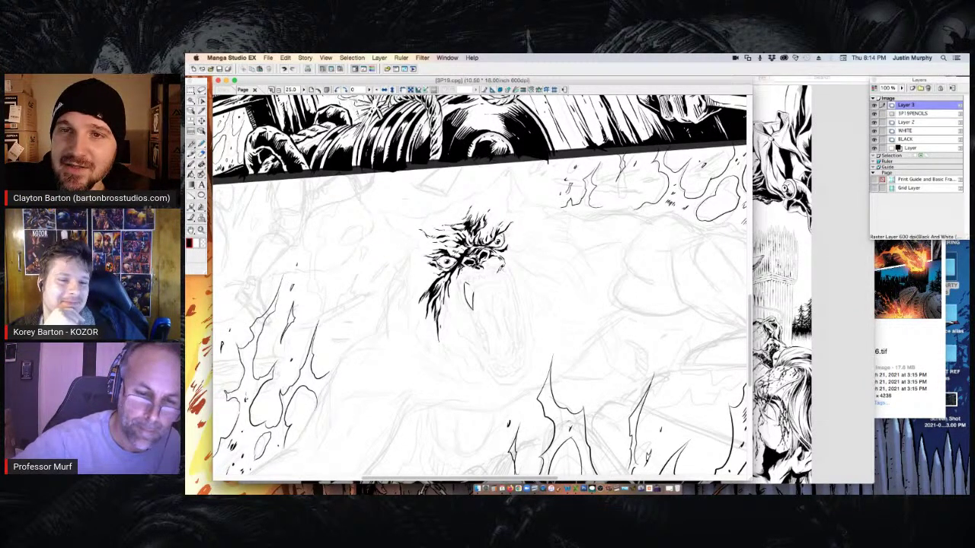
pyautogui.moveTo(499, 270); pyautogui.dragTo(508, 298)
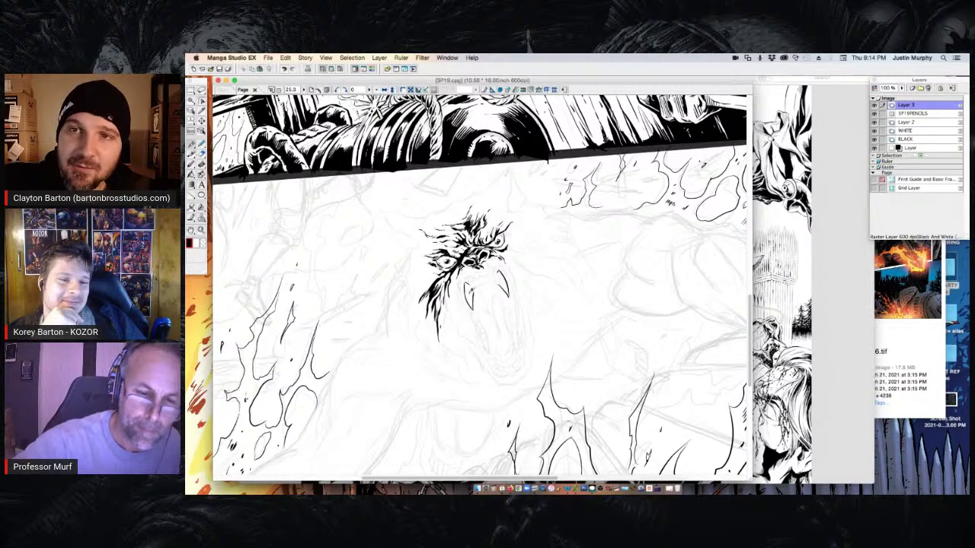
pyautogui.moveTo(477, 284)
pyautogui.mouseDown()
pyautogui.moveTo(491, 285)
pyautogui.moveTo(496, 270)
pyautogui.moveTo(500, 281)
pyautogui.mouseUp()
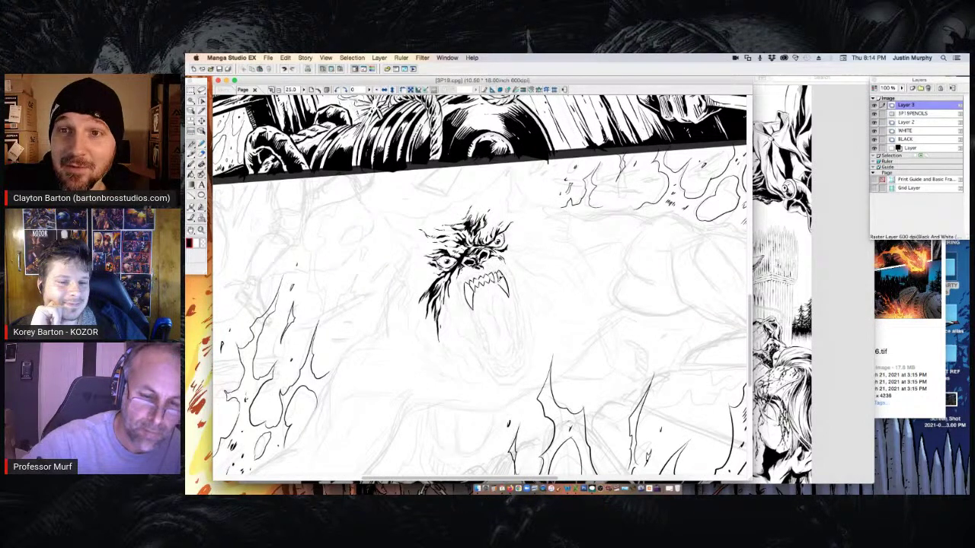
pyautogui.moveTo(462, 276); pyautogui.dragTo(465, 287)
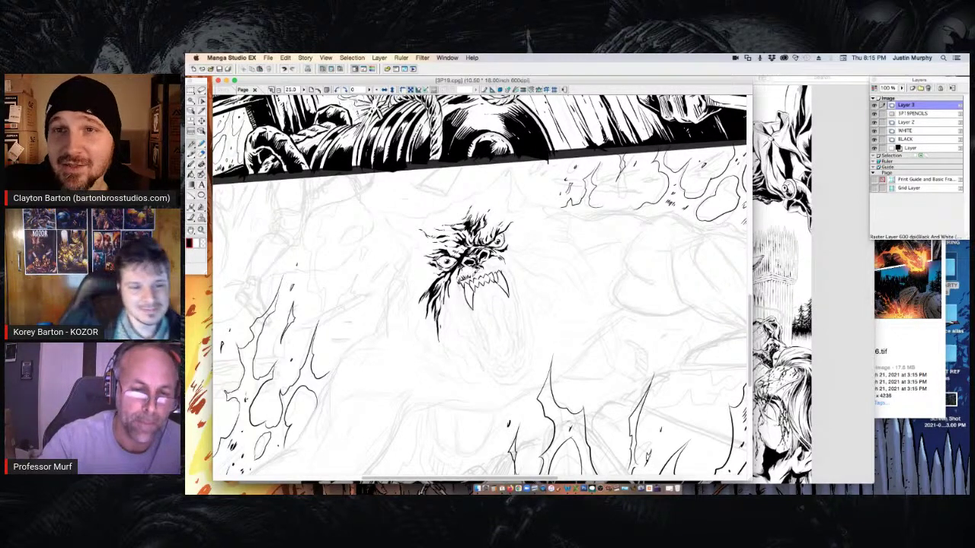
pyautogui.moveTo(483, 266); pyautogui.dragTo(467, 276)
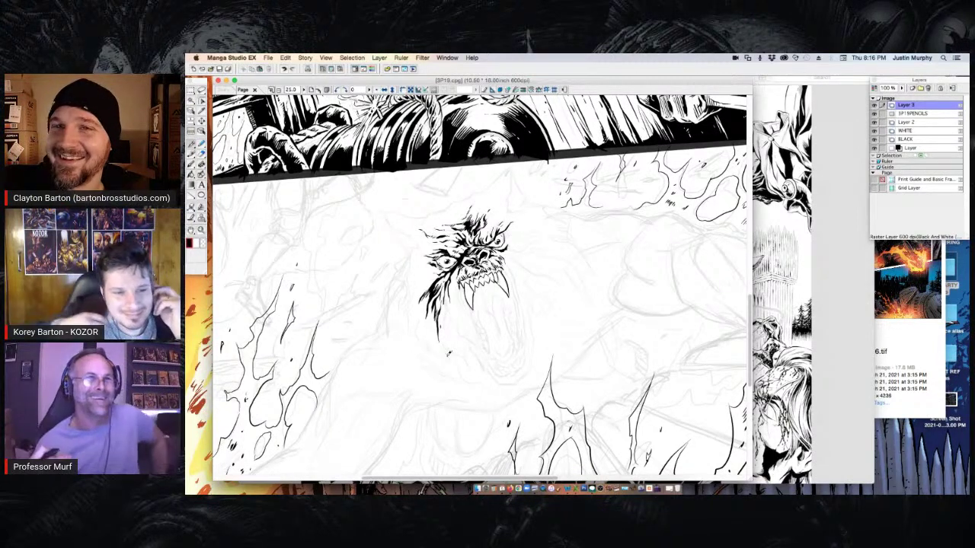
# Ink dark lip folds beside both upper fangs, extending them down the two edges of the open mouth
pyautogui.moveTo(507, 258); pyautogui.dragTo(512, 281)
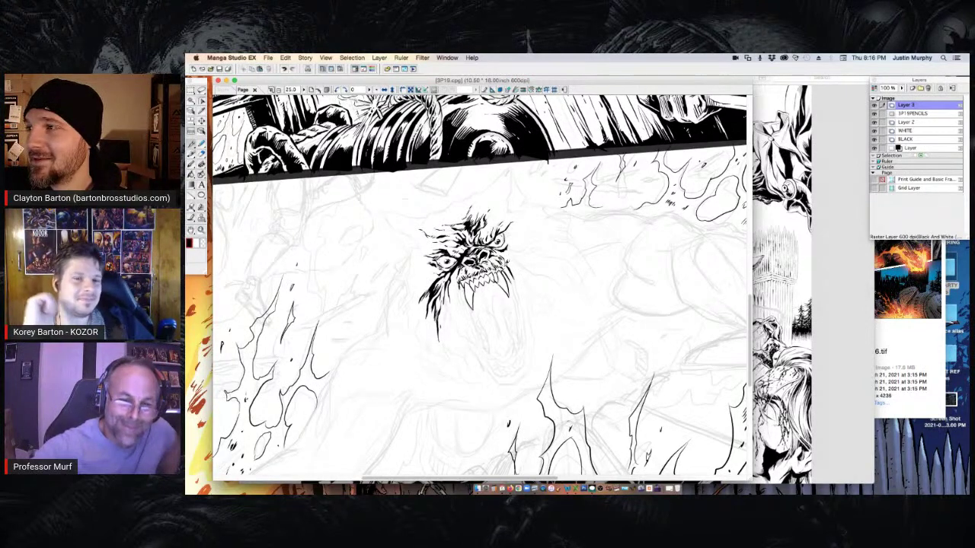
pyautogui.moveTo(511, 266); pyautogui.dragTo(515, 301)
pyautogui.press('super+z')
pyautogui.press('super+z')
pyautogui.moveTo(460, 283); pyautogui.dragTo(470, 312)
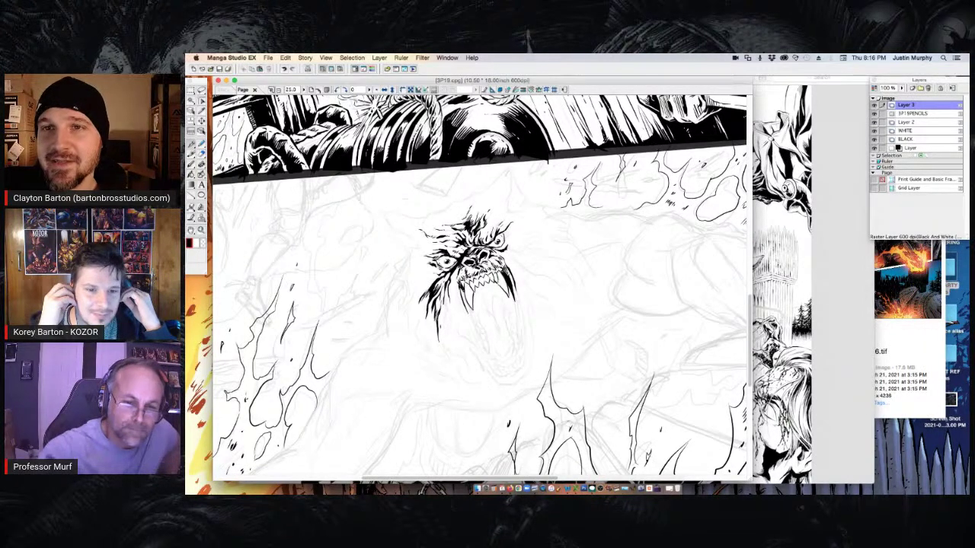
pyautogui.moveTo(463, 280); pyautogui.dragTo(469, 292)
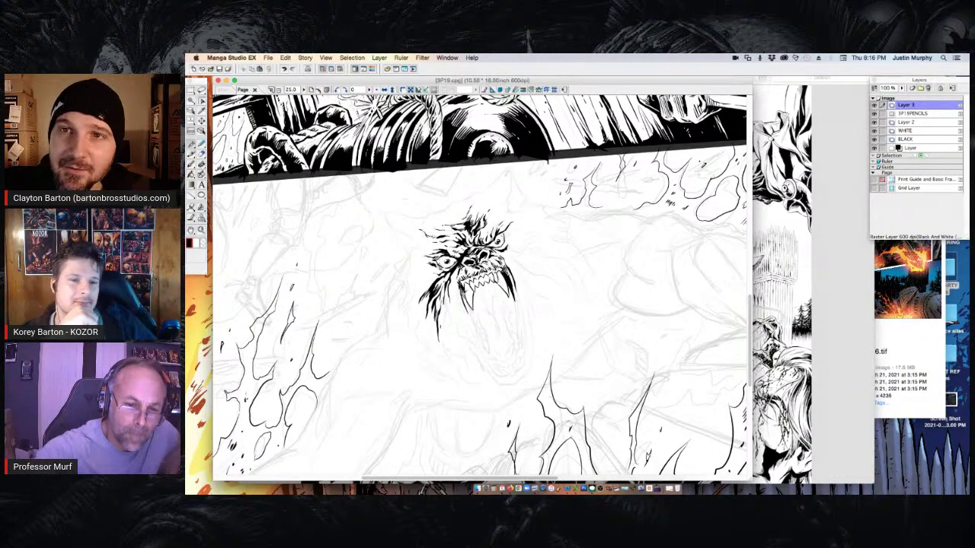
pyautogui.moveTo(463, 286); pyautogui.dragTo(475, 328)
pyautogui.press('super+z')
pyautogui.moveTo(512, 275)
pyautogui.mouseDown()
pyautogui.moveTo(523, 313)
pyautogui.moveTo(520, 328)
pyautogui.mouseUp()
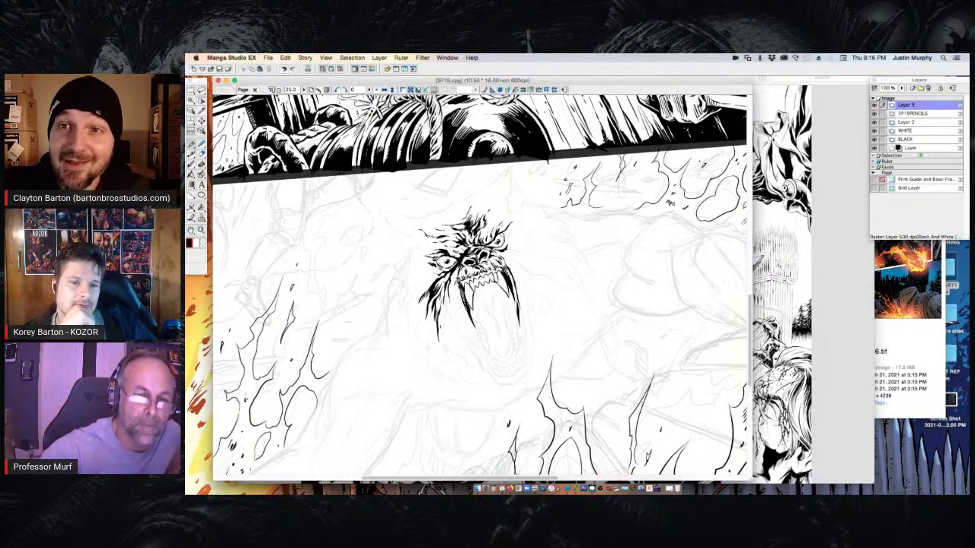
# Ink additional wrinkle and fur strokes on both cheeks, outside the creature's mouth edges and below its far eye
pyautogui.moveTo(459, 277); pyautogui.dragTo(454, 282)
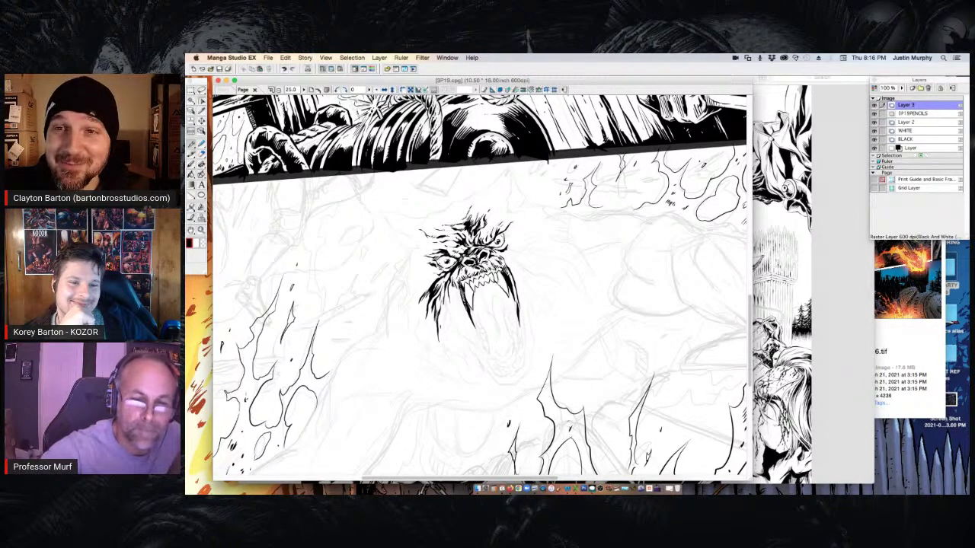
pyautogui.moveTo(505, 250); pyautogui.dragTo(516, 260)
pyautogui.moveTo(454, 282); pyautogui.dragTo(461, 302)
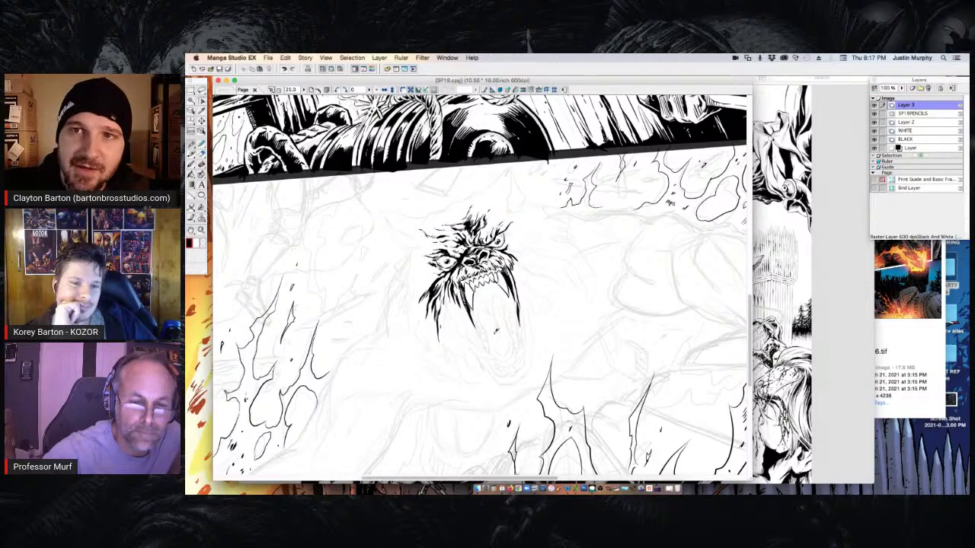
pyautogui.moveTo(517, 266)
pyautogui.mouseDown()
pyautogui.moveTo(527, 307)
pyautogui.moveTo(517, 284)
pyautogui.mouseUp()
pyautogui.moveTo(465, 303); pyautogui.dragTo(475, 329)
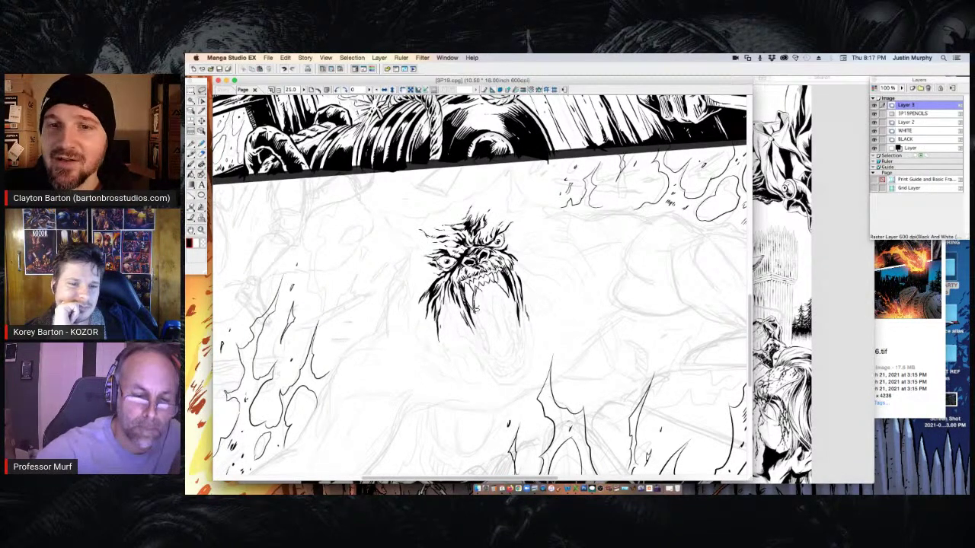
# Lasso the interior of the creature's open mouth around the tongue and fill it with black
pyautogui.moveTo(493, 310); pyautogui.dragTo(504, 331)
pyautogui.moveTo(493, 290)
pyautogui.mouseDown()
pyautogui.moveTo(510, 332)
pyautogui.moveTo(491, 289)
pyautogui.mouseUp()
pyautogui.click(534, 343)
pyautogui.moveTo(543, 314); pyautogui.dragTo(540, 316)
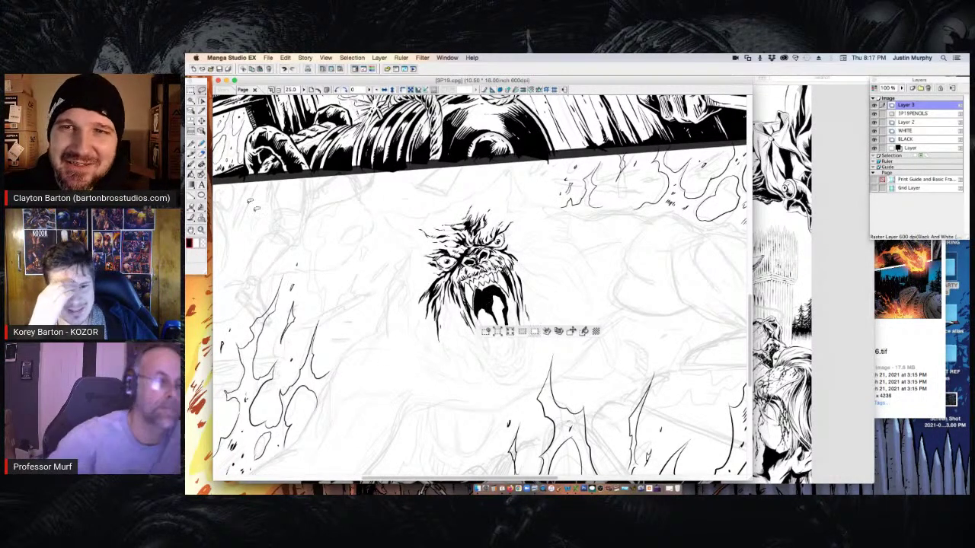
# Clear the mouth selection and ink the gap behind the creature's jagged upper teeth solid black
pyautogui.click(487, 332)
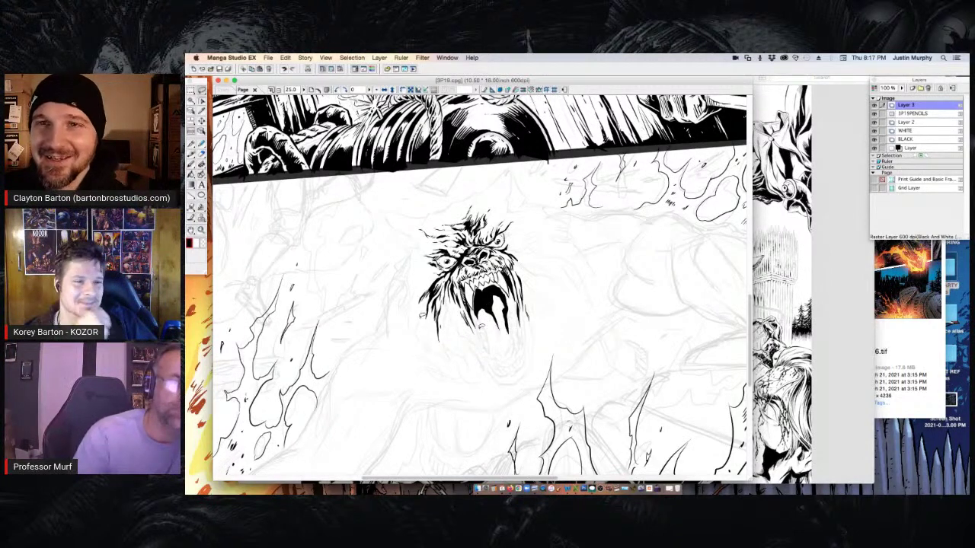
pyautogui.click(201, 230)
pyautogui.click(496, 289)
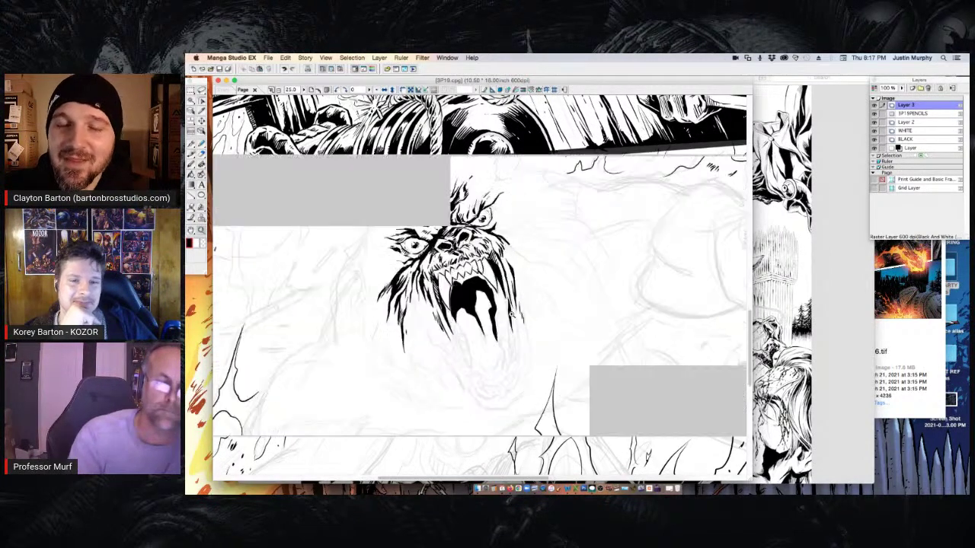
pyautogui.click(491, 295)
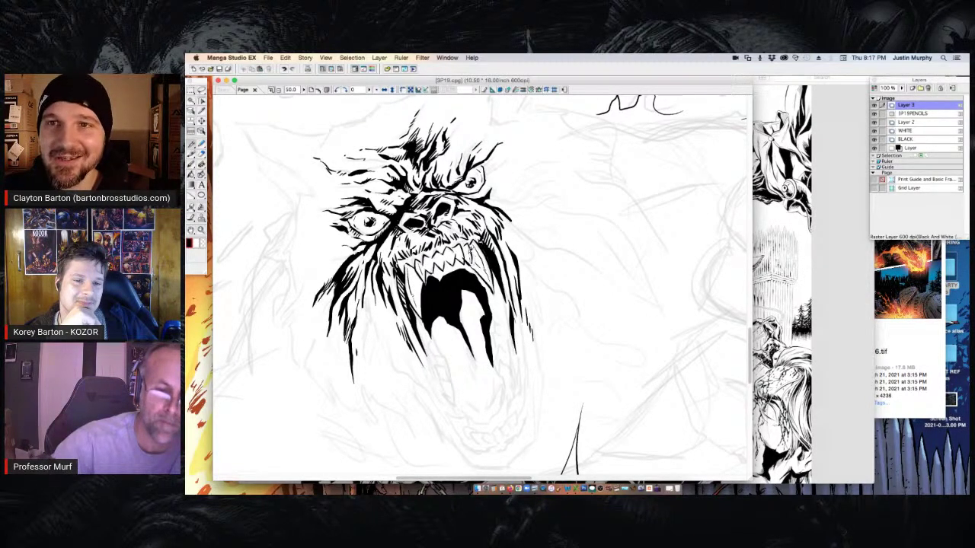
pyautogui.click(195, 245)
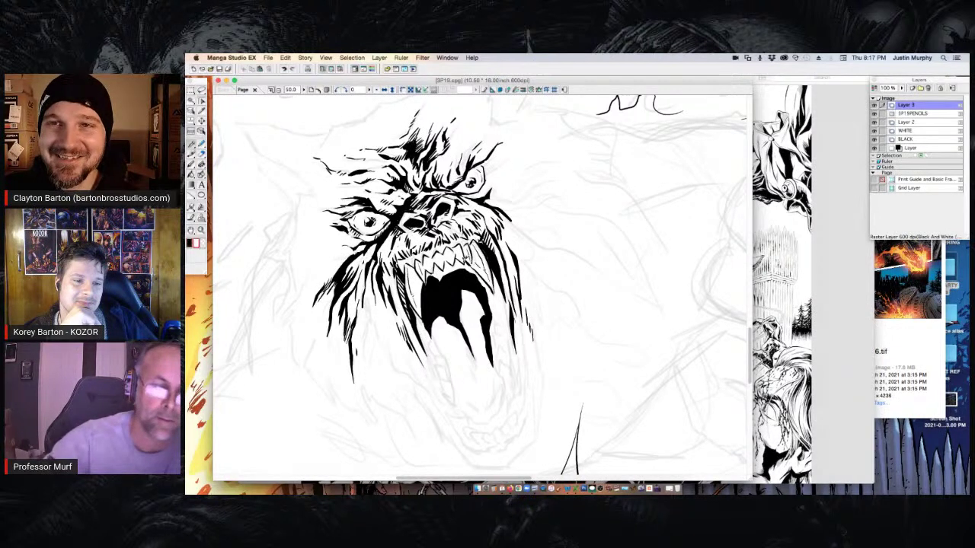
pyautogui.click(190, 244)
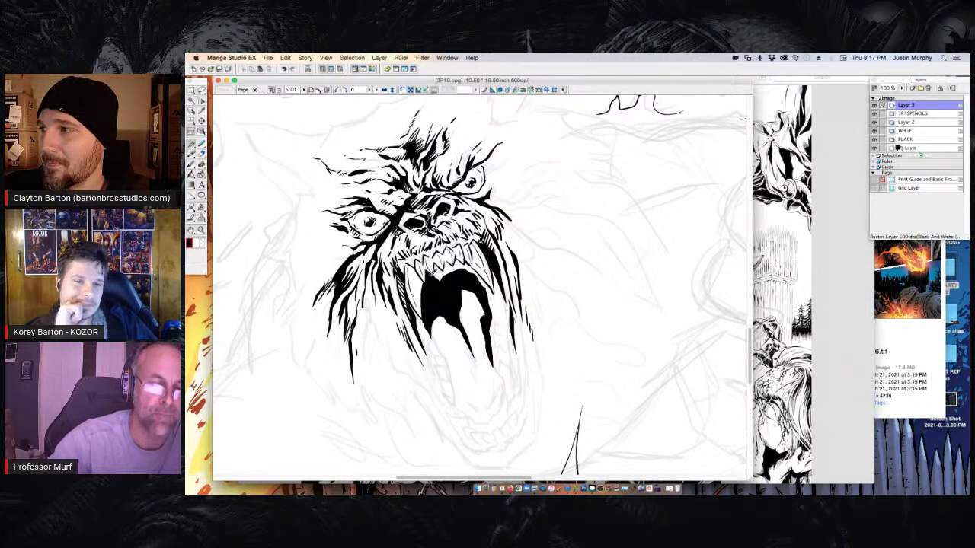
pyautogui.moveTo(435, 261)
pyautogui.mouseDown()
pyautogui.moveTo(438, 278)
pyautogui.moveTo(454, 271)
pyautogui.moveTo(452, 258)
pyautogui.moveTo(466, 271)
pyautogui.moveTo(464, 257)
pyautogui.moveTo(473, 260)
pyautogui.moveTo(489, 288)
pyautogui.moveTo(478, 276)
pyautogui.moveTo(496, 276)
pyautogui.moveTo(483, 240)
pyautogui.moveTo(489, 249)
pyautogui.mouseUp()
pyautogui.press('x')
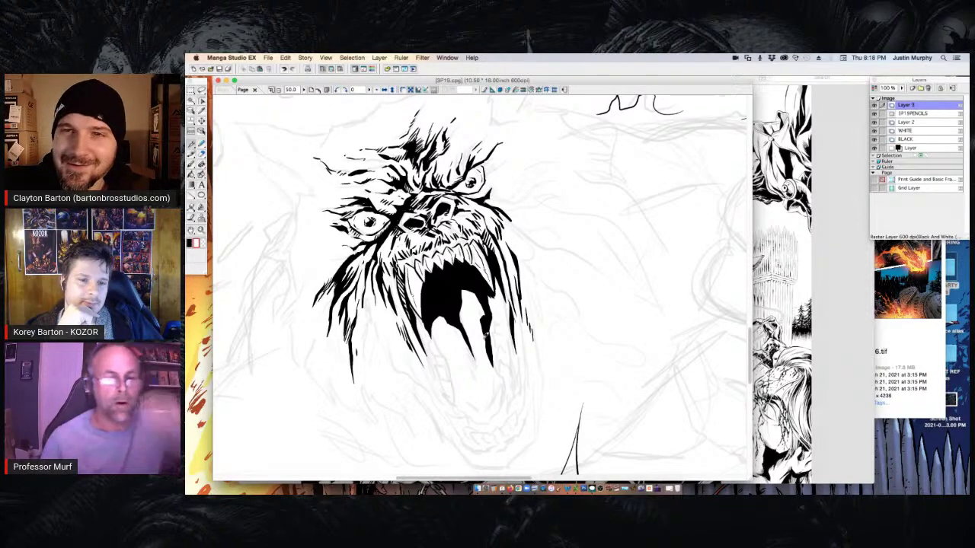
# Ink the raised back of the tongue inside the open mouth with a centre crease and dark shading strokes
pyautogui.click(189, 244)
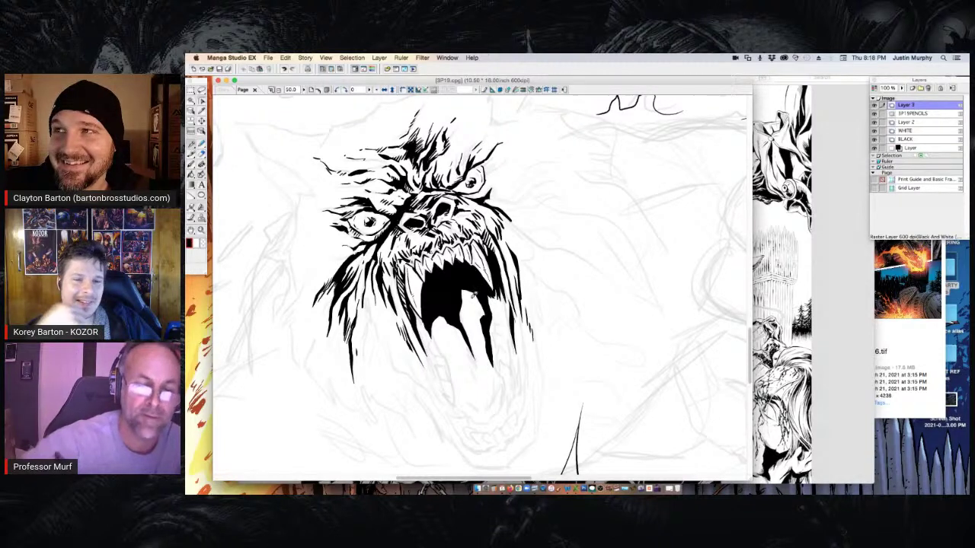
pyautogui.moveTo(471, 289); pyautogui.dragTo(490, 344)
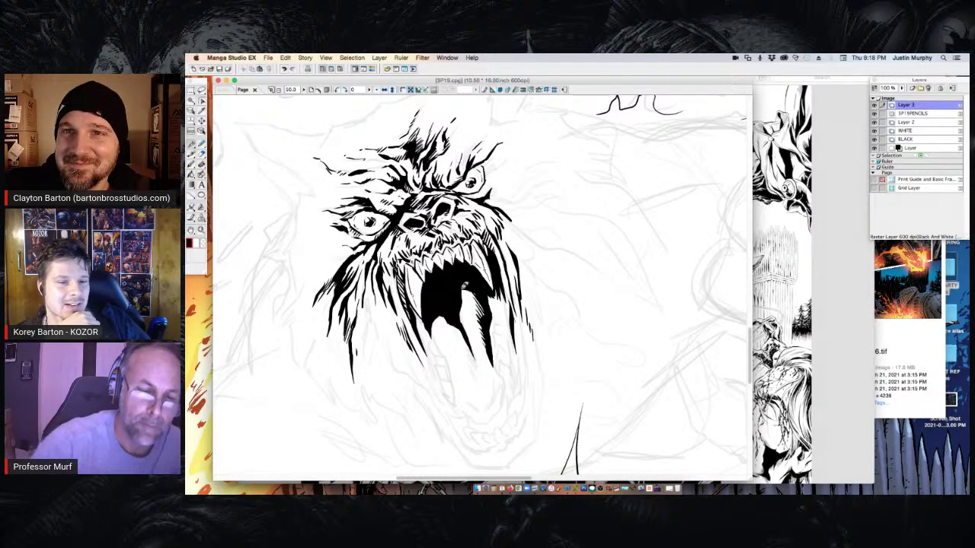
pyautogui.moveTo(464, 289)
pyautogui.mouseDown()
pyautogui.moveTo(471, 337)
pyautogui.moveTo(472, 291)
pyautogui.mouseUp()
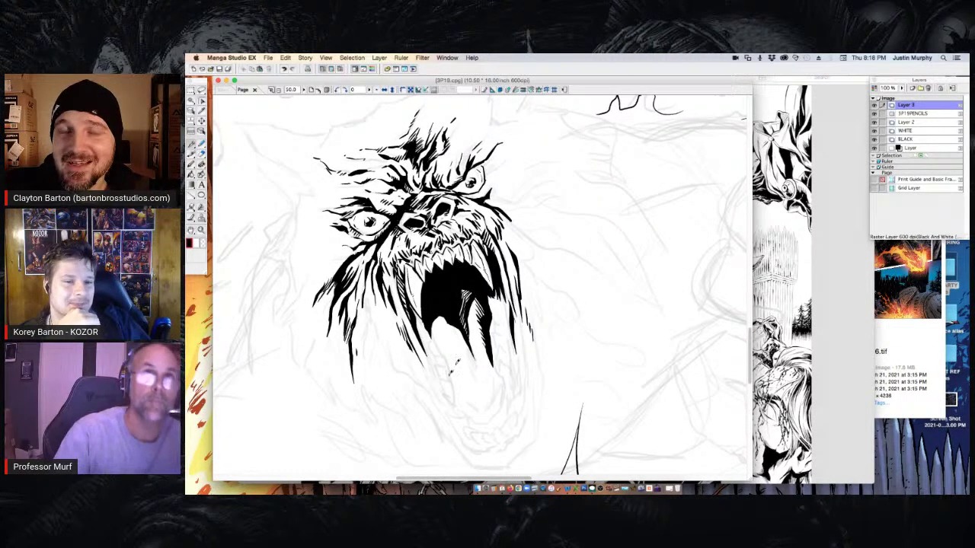
# Draw thin white saliva strands from the upper teeth down across the black mouth interior
pyautogui.click(197, 244)
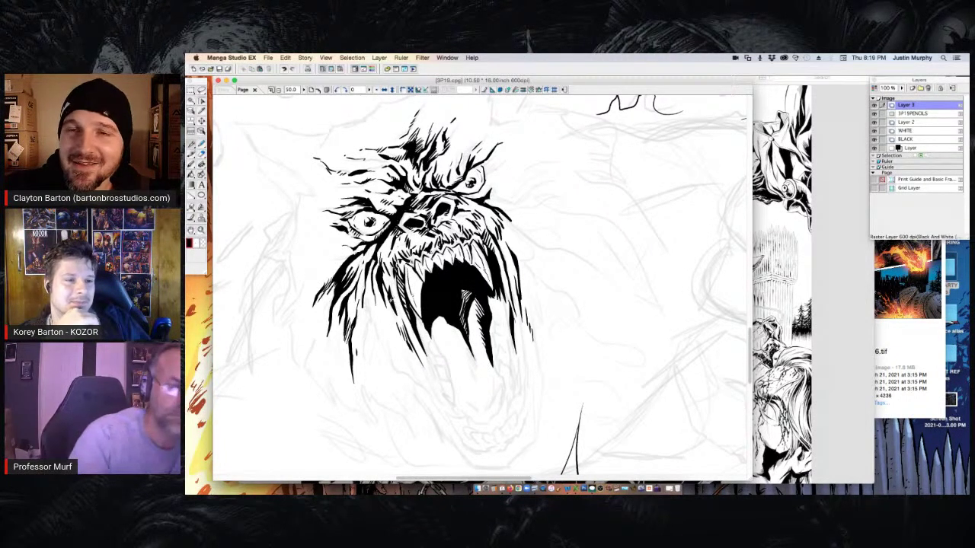
pyautogui.moveTo(466, 293)
pyautogui.mouseDown()
pyautogui.moveTo(442, 314)
pyautogui.moveTo(432, 276)
pyautogui.moveTo(439, 309)
pyautogui.mouseUp()
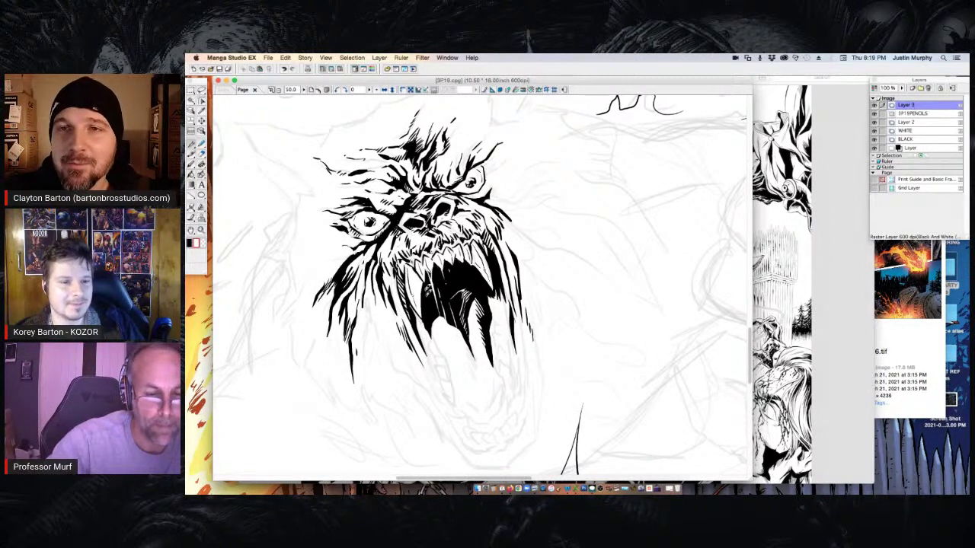
pyautogui.moveTo(462, 260); pyautogui.dragTo(469, 288)
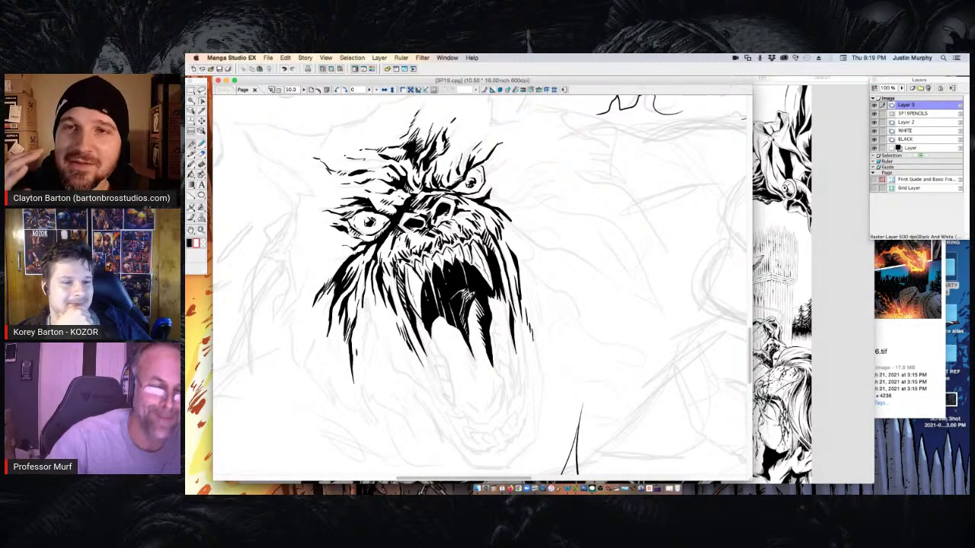
# Outline the creature's long tongue in black down to its angular tip and darken the tip's far edge
pyautogui.click(190, 243)
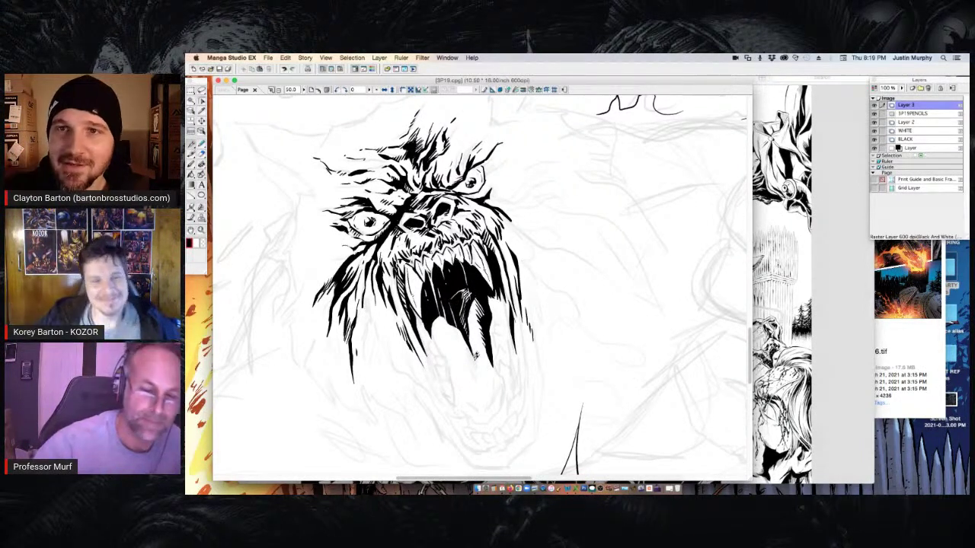
pyautogui.moveTo(434, 327)
pyautogui.mouseDown()
pyautogui.moveTo(454, 406)
pyautogui.moveTo(502, 437)
pyautogui.moveTo(485, 422)
pyautogui.moveTo(513, 384)
pyautogui.moveTo(494, 357)
pyautogui.moveTo(503, 390)
pyautogui.moveTo(486, 415)
pyautogui.mouseUp()
pyautogui.moveTo(500, 379)
pyautogui.mouseDown()
pyautogui.moveTo(491, 397)
pyautogui.moveTo(490, 387)
pyautogui.mouseUp()
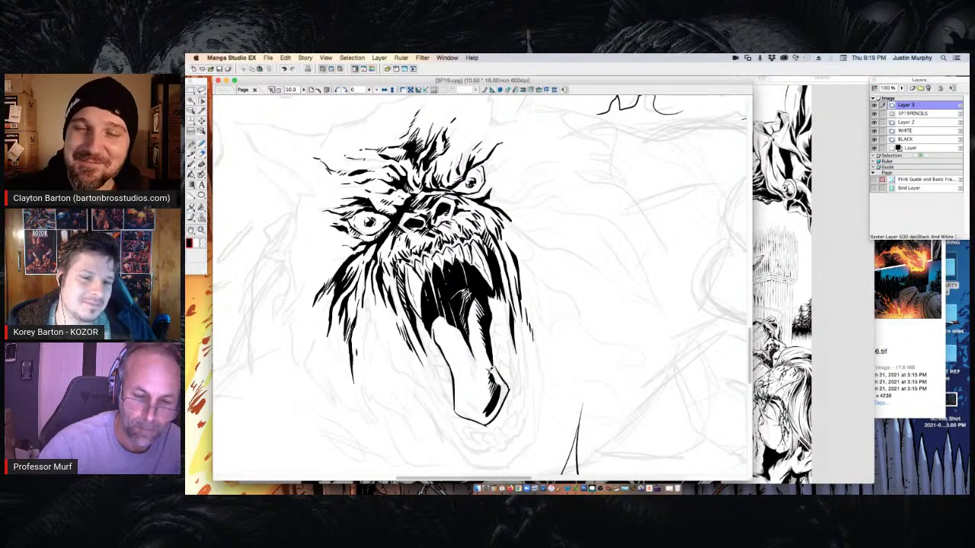
# Shade the tongue with black edge shadows, fine hatching, small surface specks and a dark underside at its tip
pyautogui.moveTo(468, 348); pyautogui.dragTo(482, 386)
pyautogui.moveTo(438, 324); pyautogui.dragTo(447, 351)
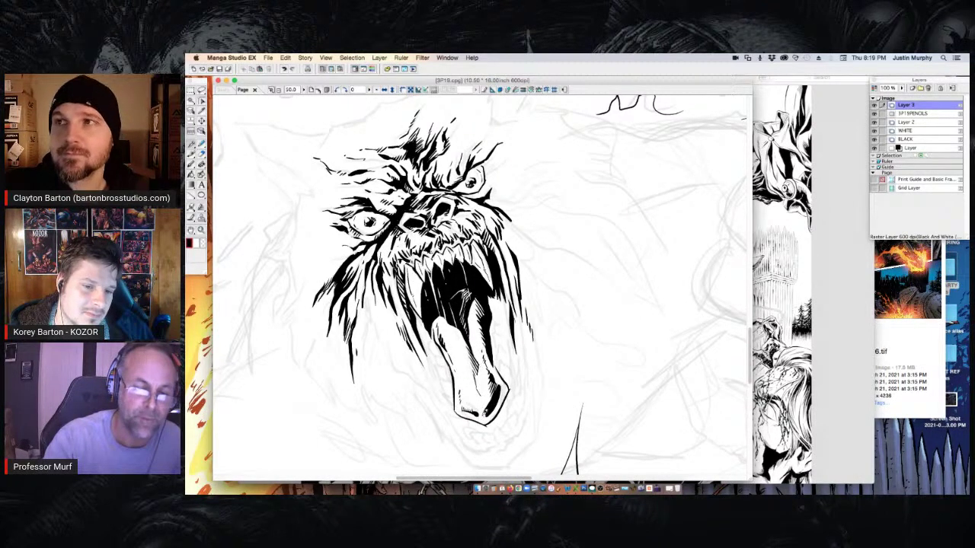
pyautogui.moveTo(491, 407)
pyautogui.mouseDown()
pyautogui.moveTo(485, 415)
pyautogui.moveTo(475, 409)
pyautogui.moveTo(479, 418)
pyautogui.mouseUp()
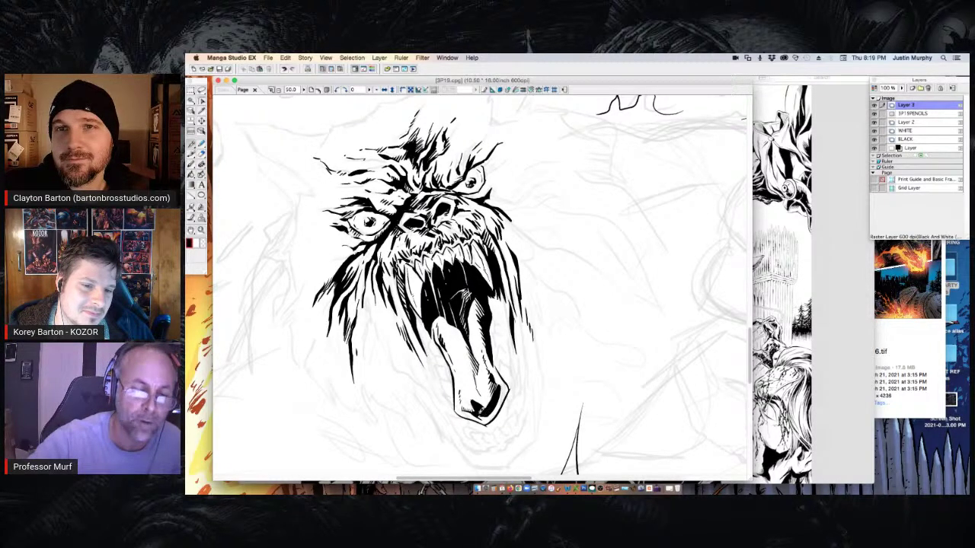
pyautogui.moveTo(488, 399); pyautogui.dragTo(480, 411)
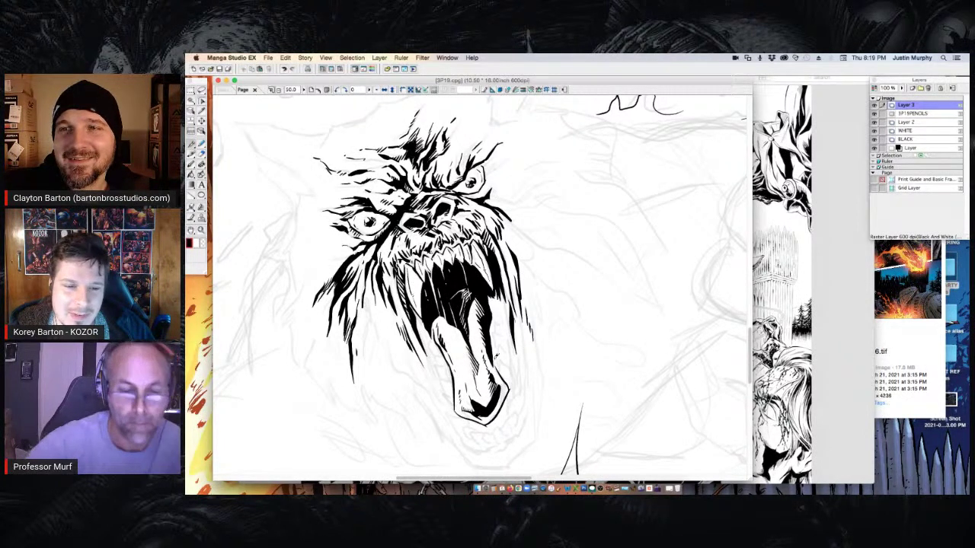
pyautogui.moveTo(494, 355); pyautogui.dragTo(500, 369)
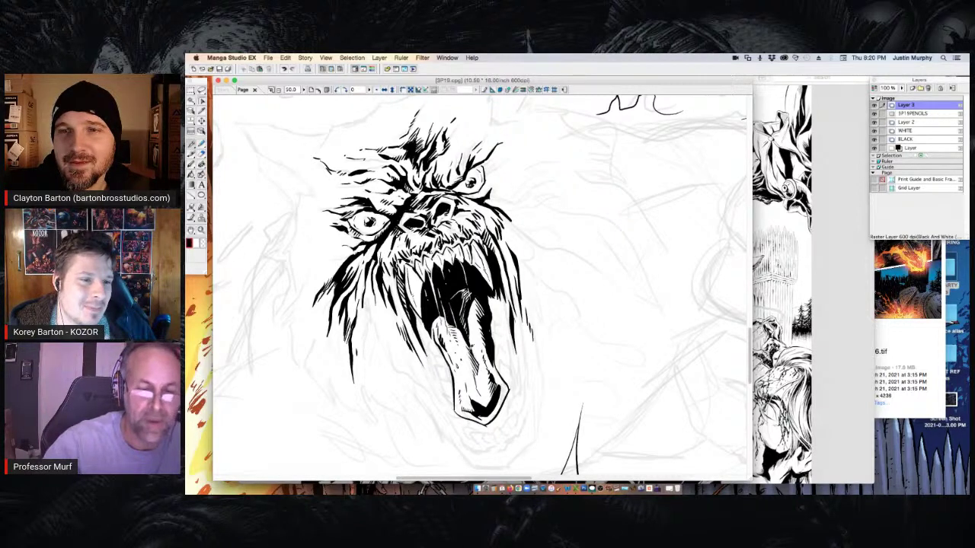
pyautogui.moveTo(459, 328); pyautogui.dragTo(467, 355)
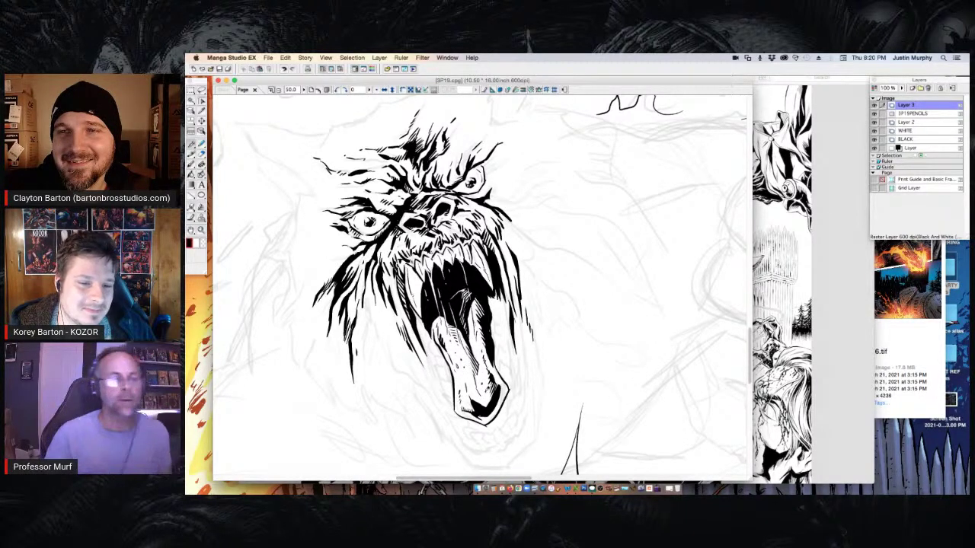
# Refine the mouth's near edge with black and white strokes and ink more fur strands on the cheek beside it
pyautogui.click(197, 243)
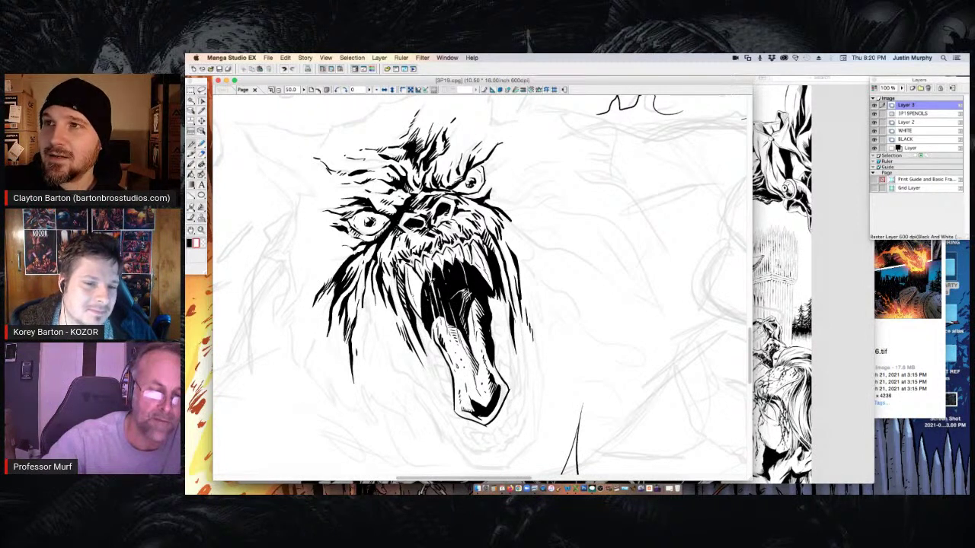
pyautogui.click(190, 243)
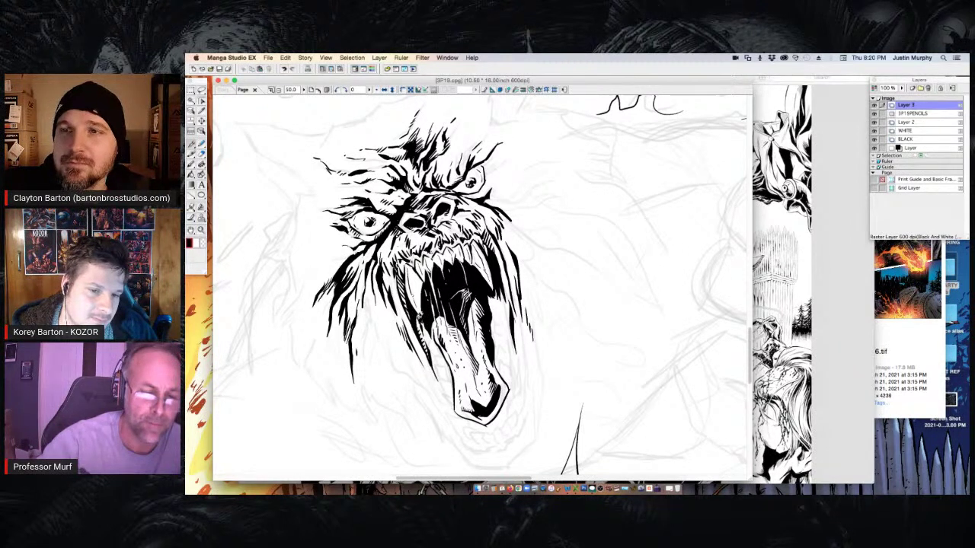
pyautogui.click(197, 243)
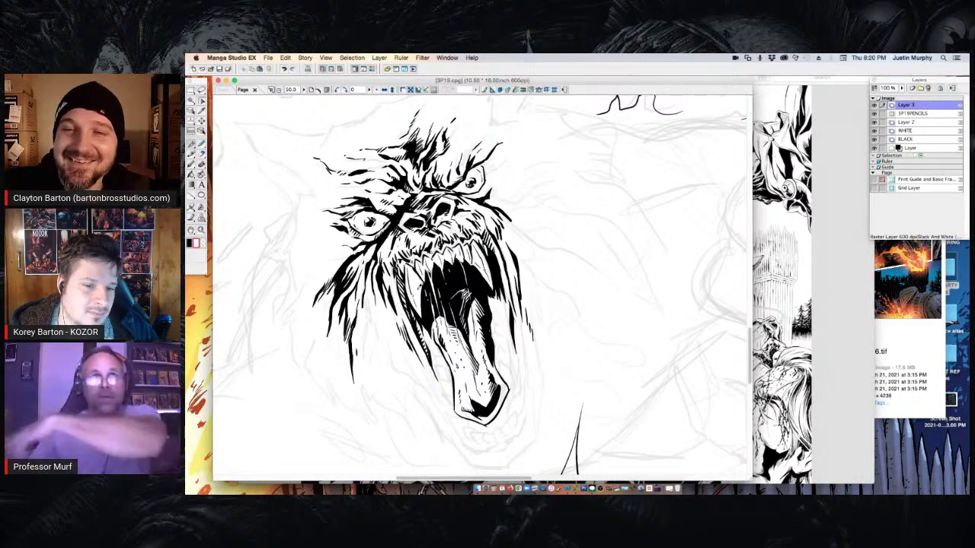
pyautogui.press('c')
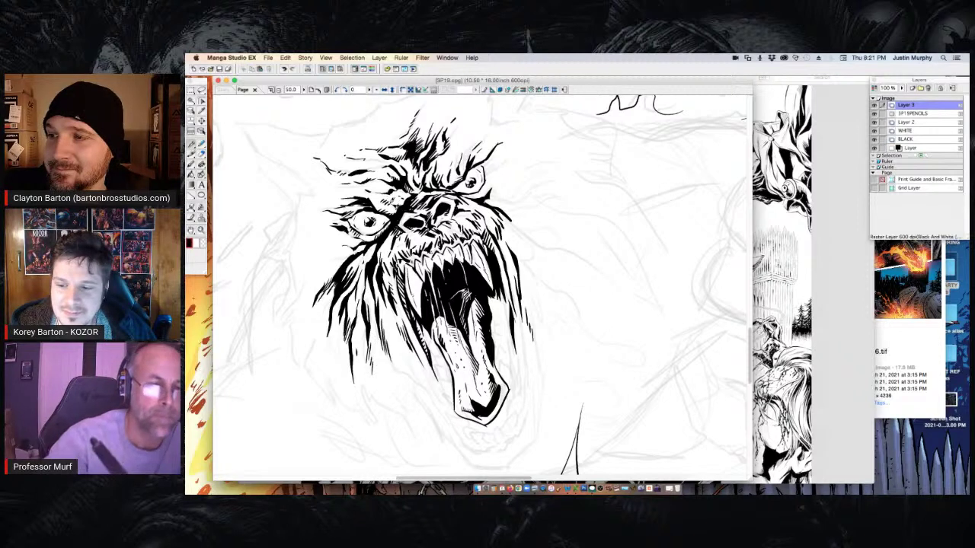
pyautogui.click(197, 245)
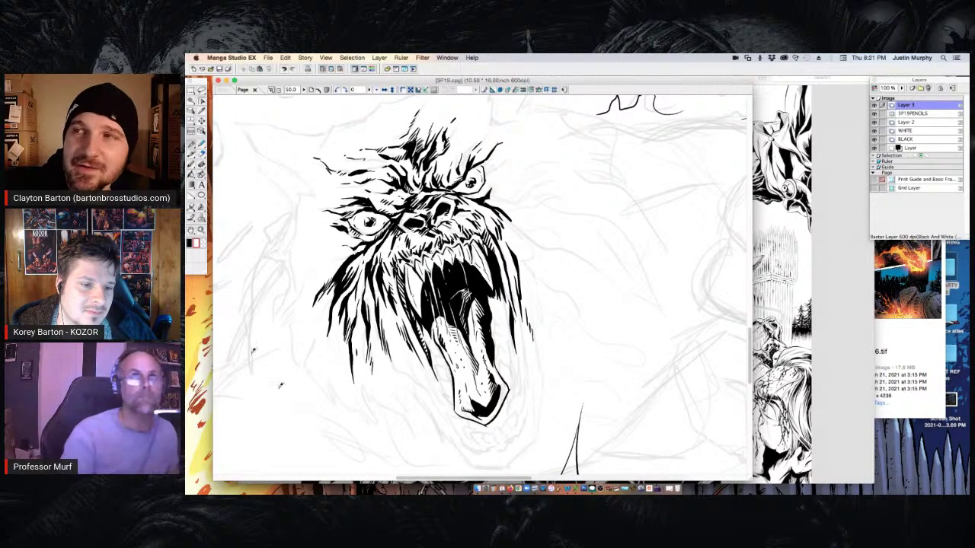
# Save the comic page with the creature's inked head and tongue
pyautogui.press('super+minus')
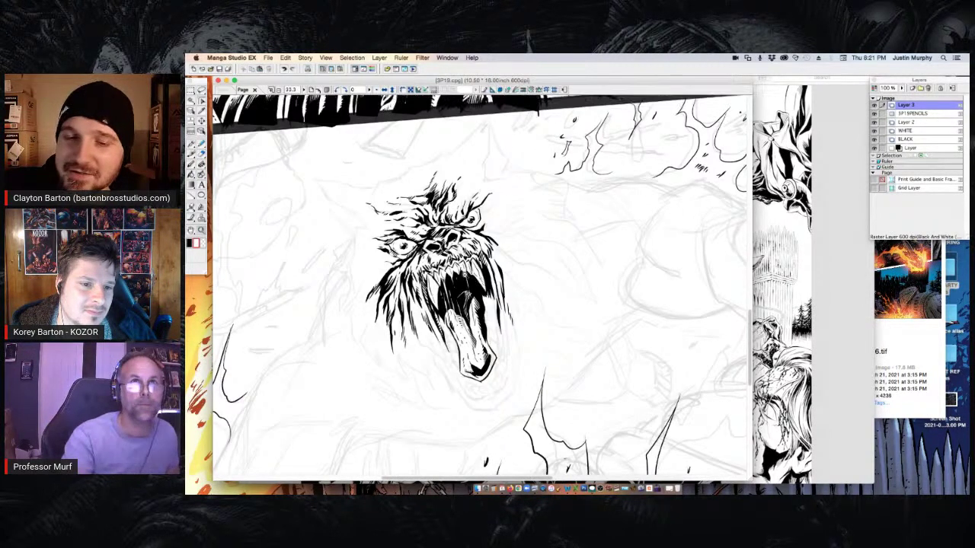
pyautogui.press('super+minus')
pyautogui.press('super+minus')
pyautogui.press('super+minus')
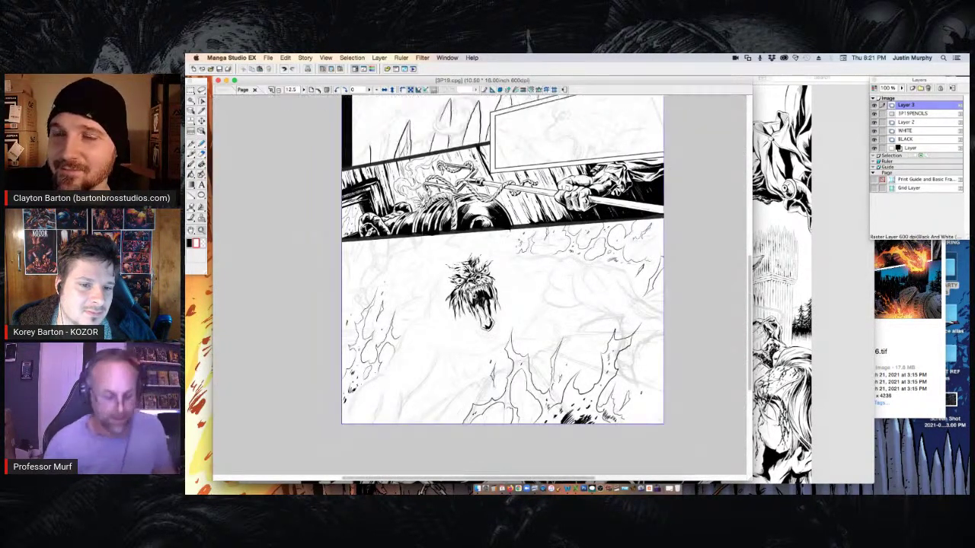
pyautogui.press('super+s')
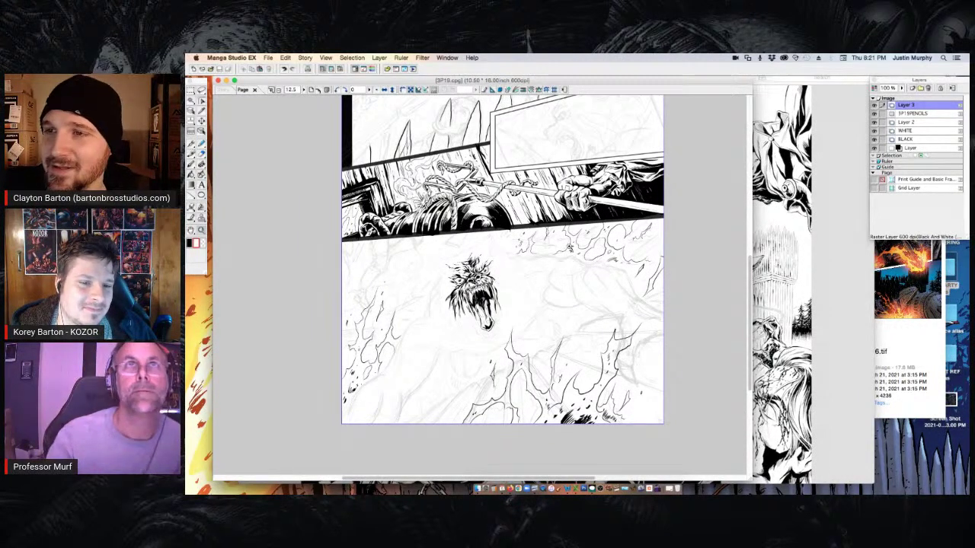
# Ink the creature's lower fangs, the row of small lower teeth and the dark gums around the tongue's tip
pyautogui.scroll(5, 747, 316)
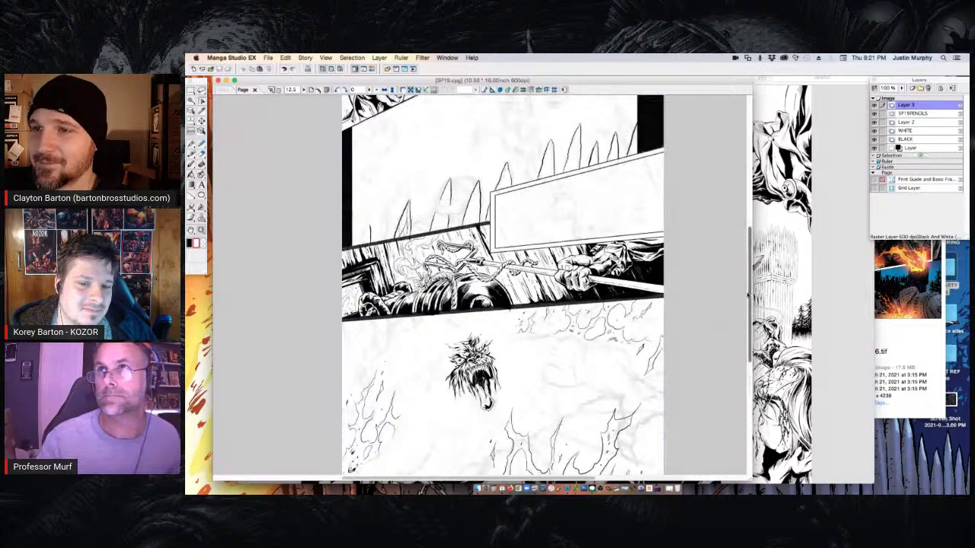
pyautogui.moveTo(748, 295); pyautogui.dragTo(746, 342)
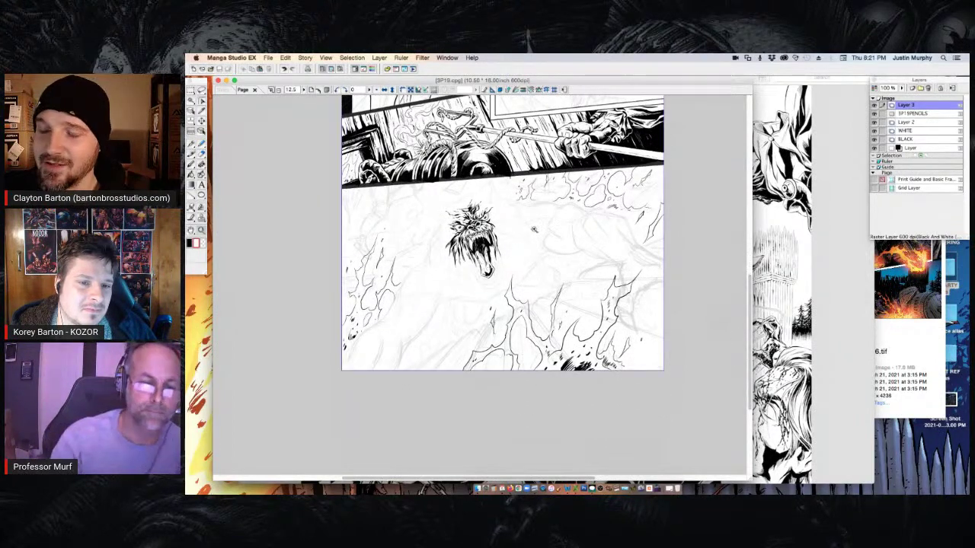
pyautogui.click(521, 314)
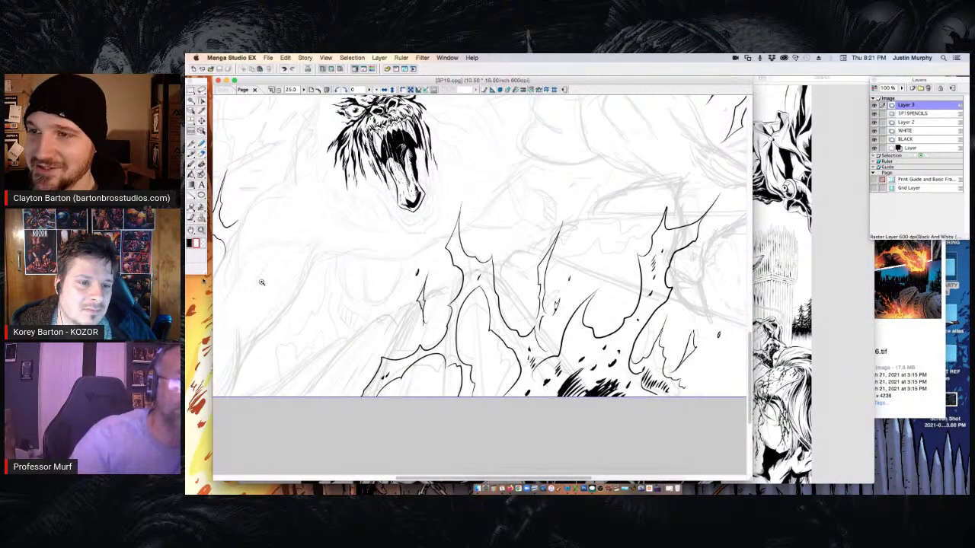
pyautogui.click(445, 173)
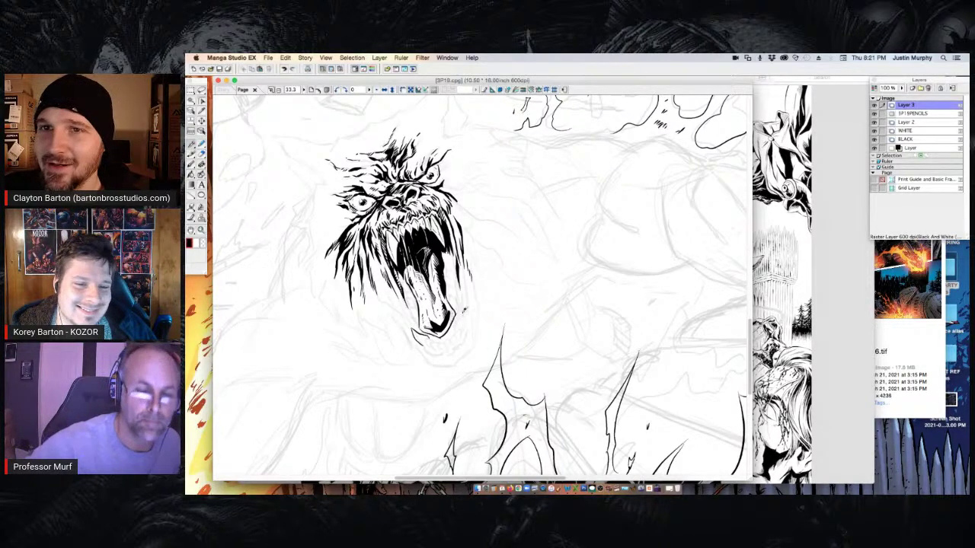
pyautogui.moveTo(466, 310); pyautogui.dragTo(465, 330)
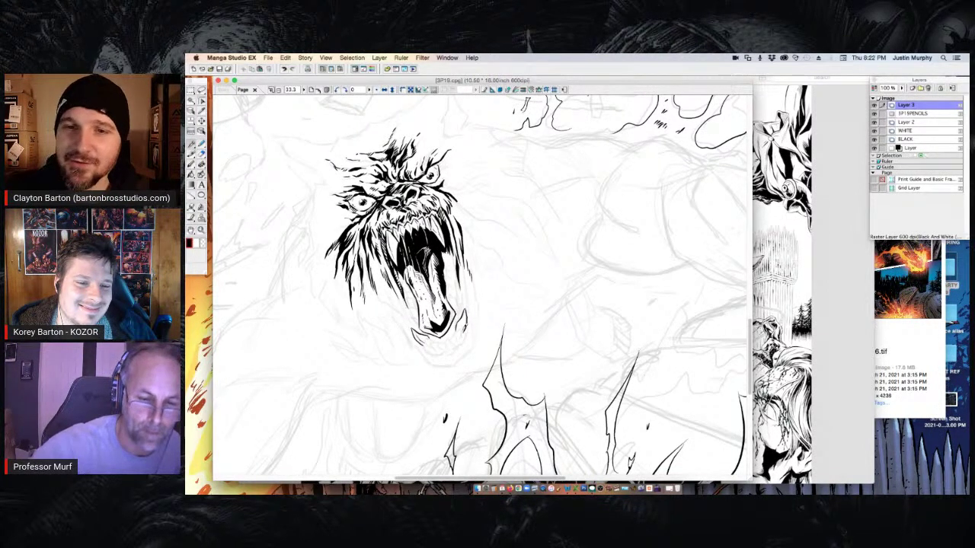
pyautogui.moveTo(425, 337)
pyautogui.mouseDown()
pyautogui.moveTo(430, 347)
pyautogui.moveTo(453, 346)
pyautogui.mouseUp()
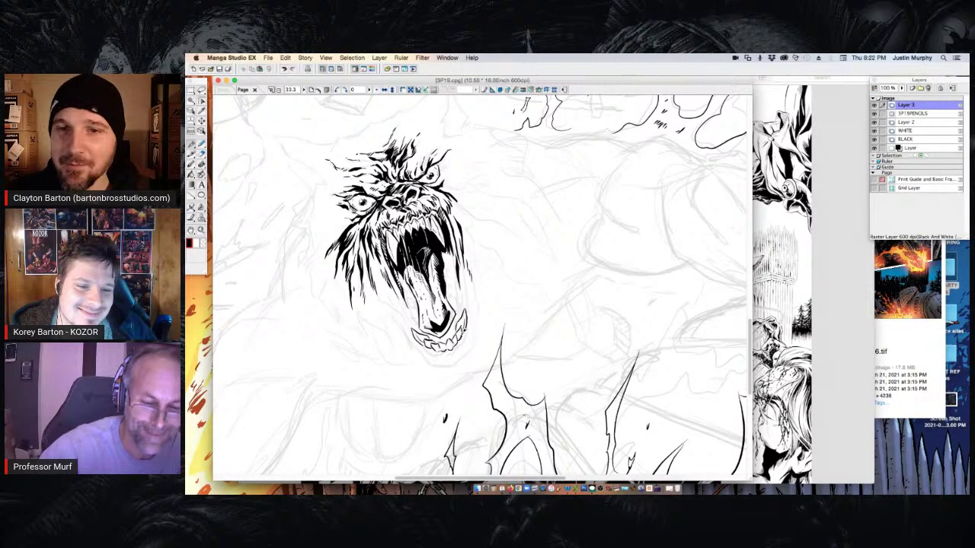
pyautogui.press('x')
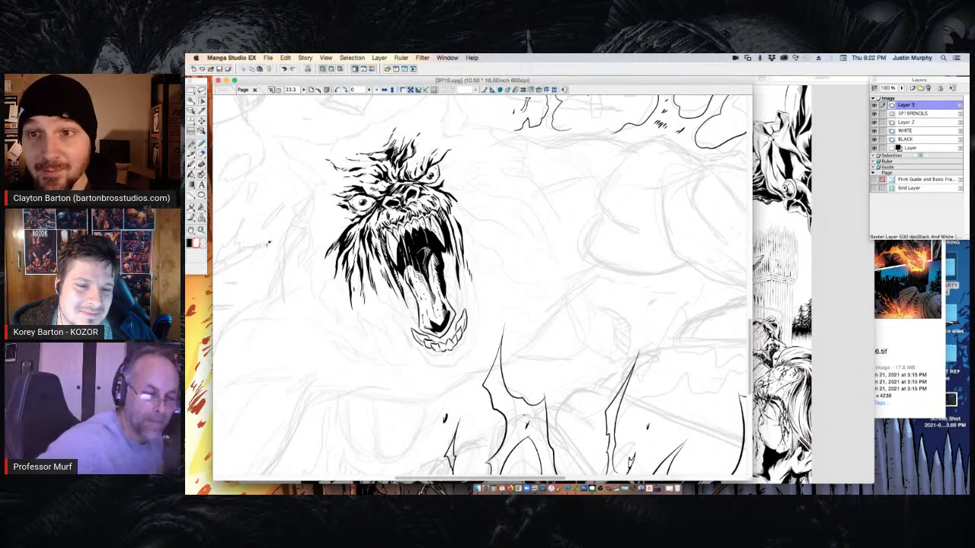
pyautogui.press('x')
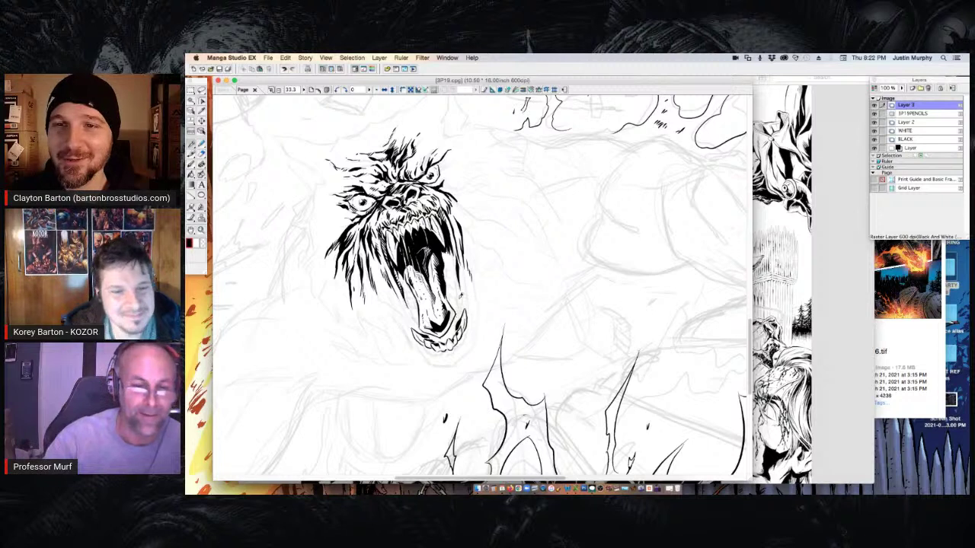
# Refine the gums and inner lip around the creature's lower teeth with alternating black and white strokes
pyautogui.moveTo(412, 310); pyautogui.dragTo(415, 318)
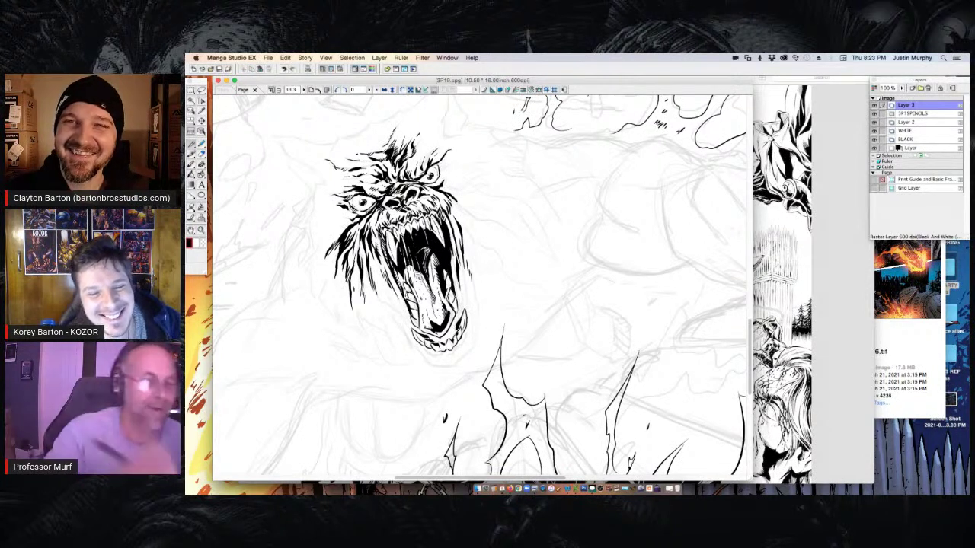
pyautogui.click(197, 244)
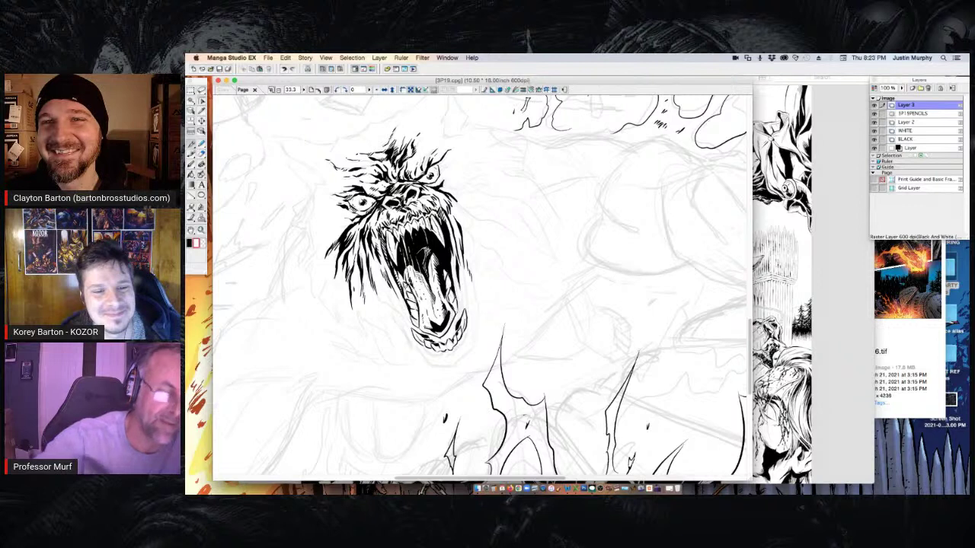
pyautogui.click(190, 245)
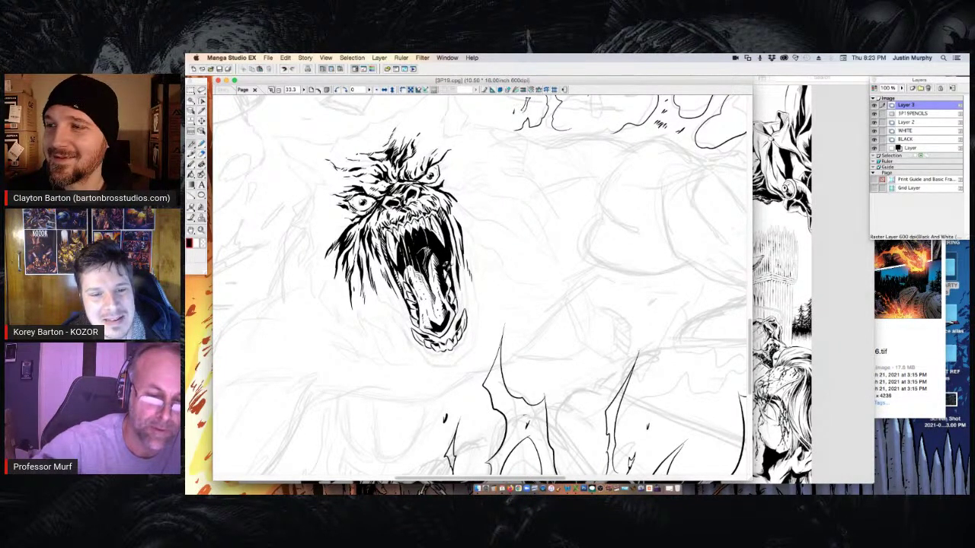
pyautogui.click(197, 244)
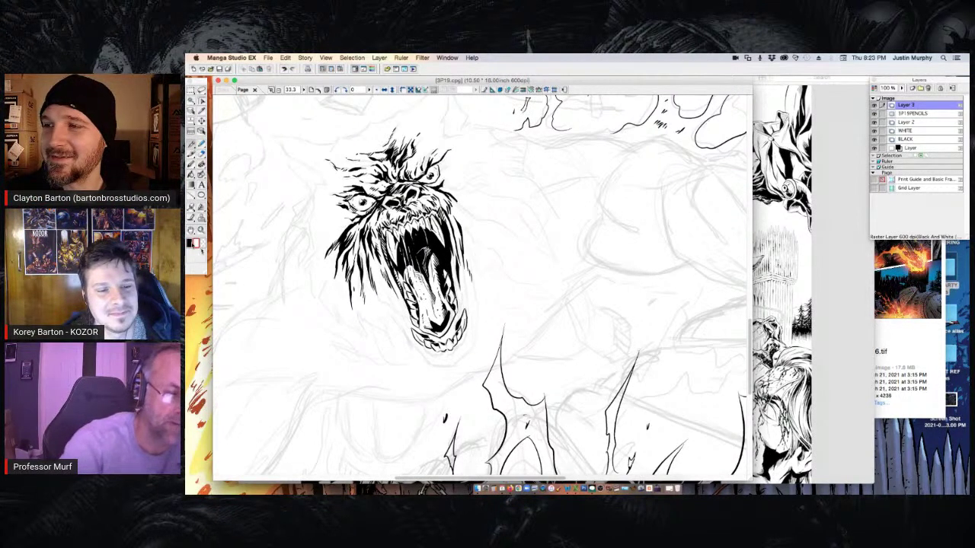
pyautogui.click(191, 243)
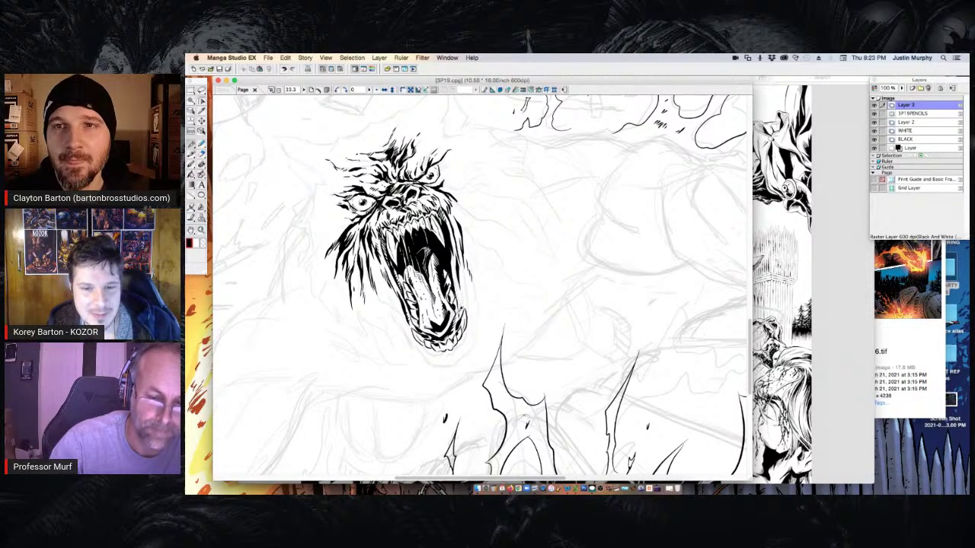
pyautogui.moveTo(460, 305)
pyautogui.mouseDown()
pyautogui.moveTo(464, 319)
pyautogui.moveTo(464, 304)
pyautogui.mouseUp()
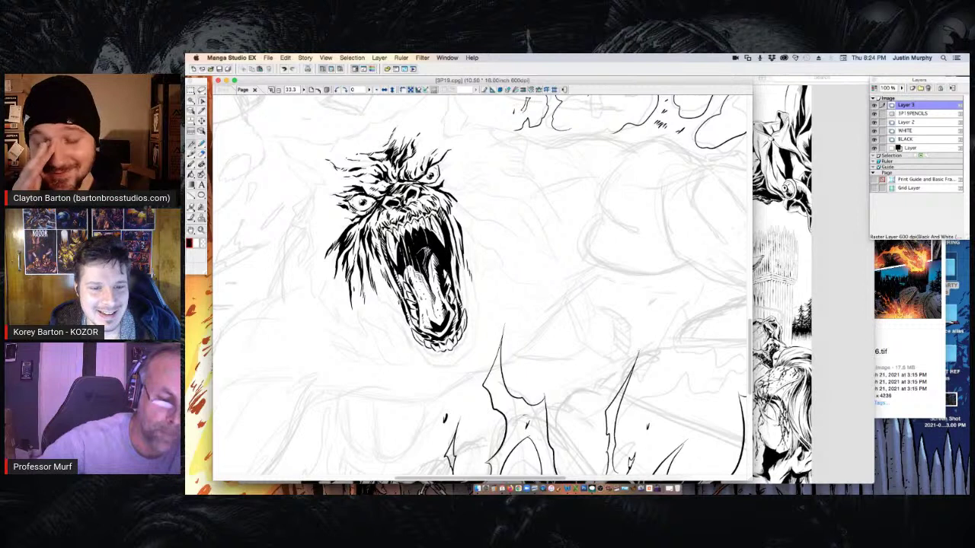
# Ink the creature's lower lip with short black strokes along both mouth edges and beneath the front teeth
pyautogui.moveTo(399, 299); pyautogui.dragTo(387, 276)
pyautogui.moveTo(461, 270); pyautogui.dragTo(464, 301)
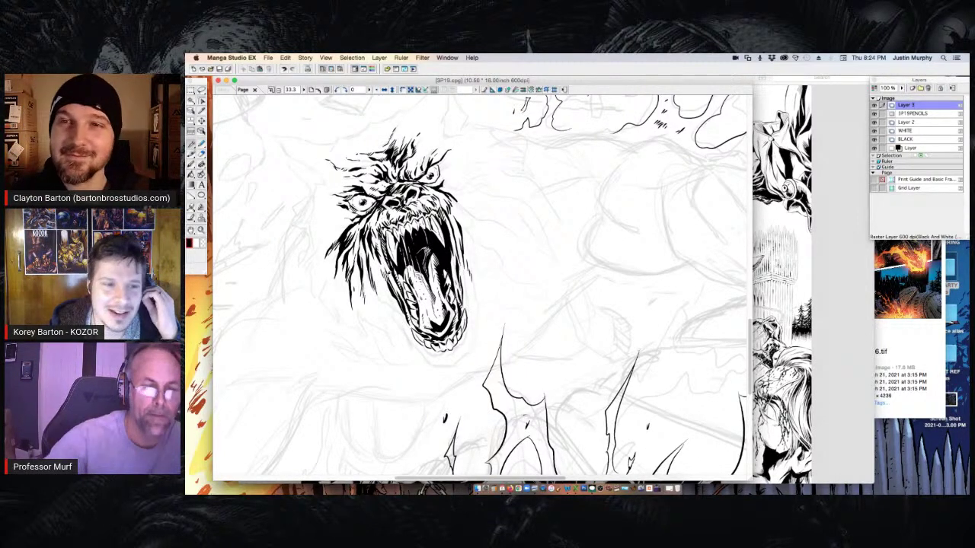
pyautogui.moveTo(421, 343); pyautogui.dragTo(440, 357)
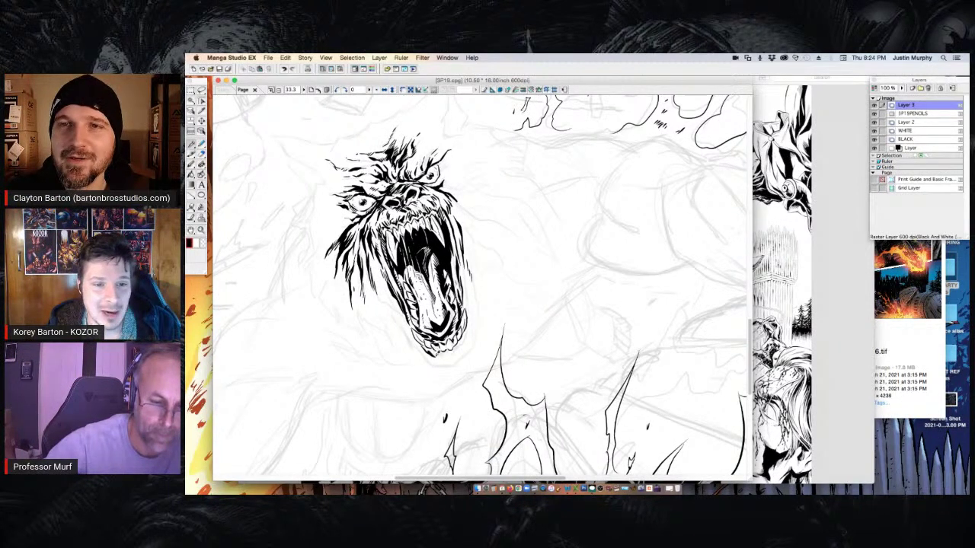
pyautogui.moveTo(438, 354); pyautogui.dragTo(453, 348)
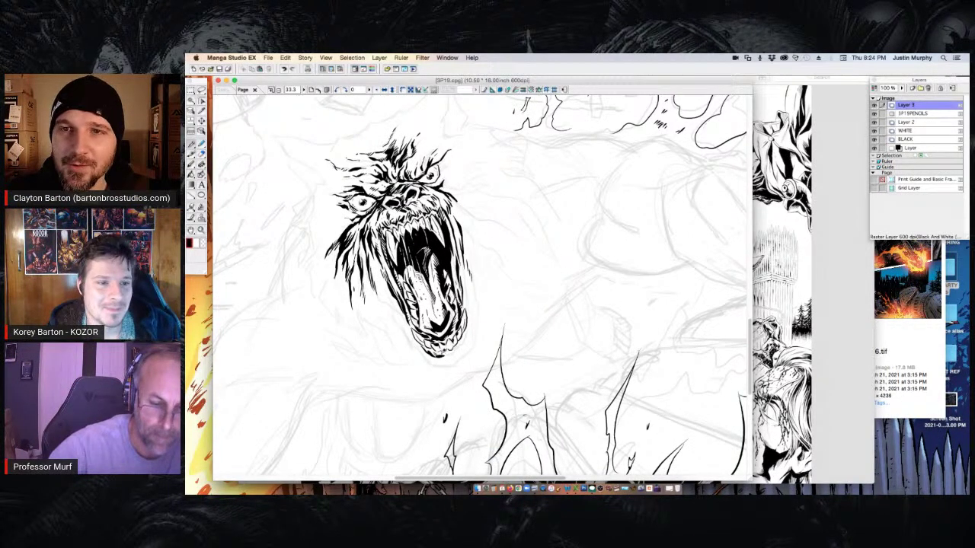
pyautogui.moveTo(447, 356); pyautogui.dragTo(463, 342)
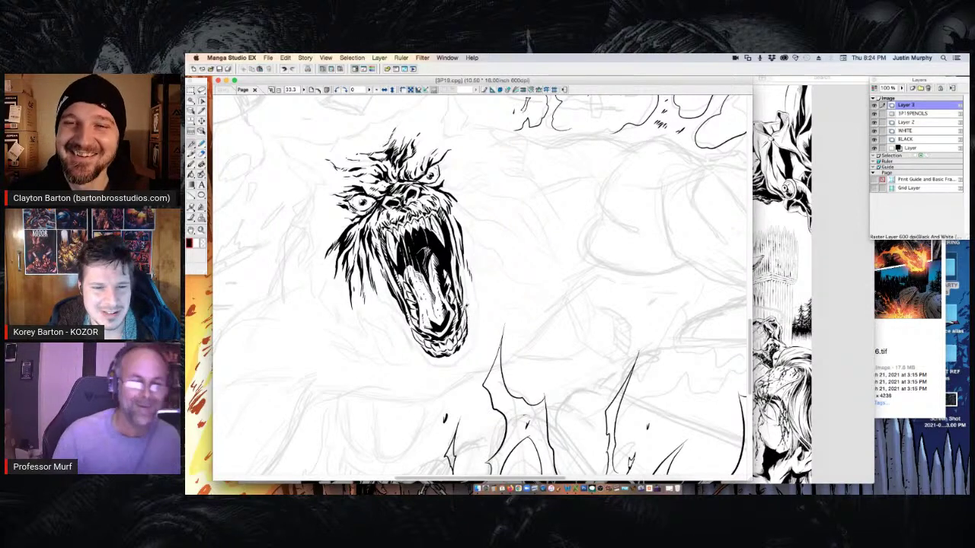
# Outline the chin and jaw around the lower lip with ragged fur strokes continuing up both sides of the mouth
pyautogui.moveTo(405, 332); pyautogui.dragTo(415, 349)
pyautogui.moveTo(414, 342)
pyautogui.mouseDown()
pyautogui.moveTo(440, 369)
pyautogui.moveTo(476, 347)
pyautogui.moveTo(482, 318)
pyautogui.moveTo(471, 284)
pyautogui.mouseUp()
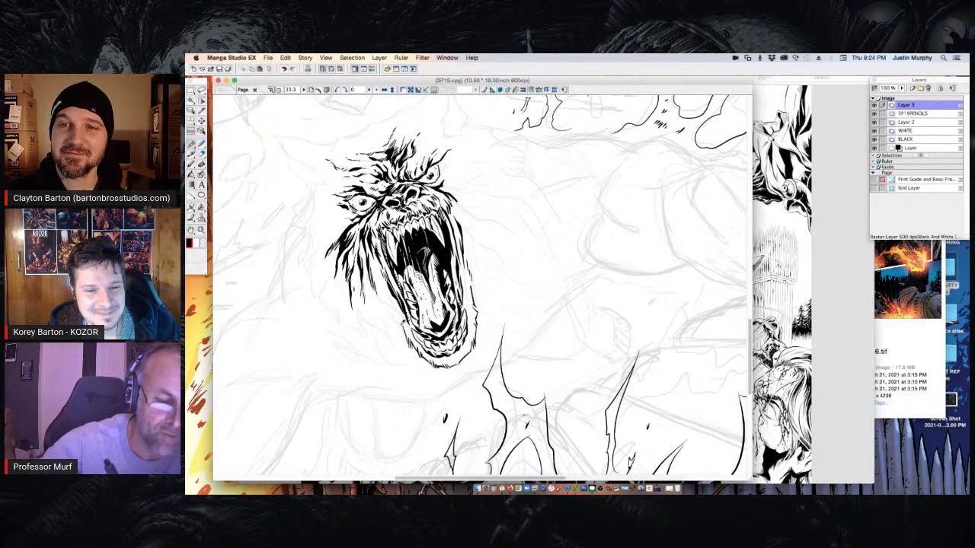
pyautogui.moveTo(403, 328); pyautogui.dragTo(386, 306)
pyautogui.moveTo(476, 297); pyautogui.dragTo(476, 267)
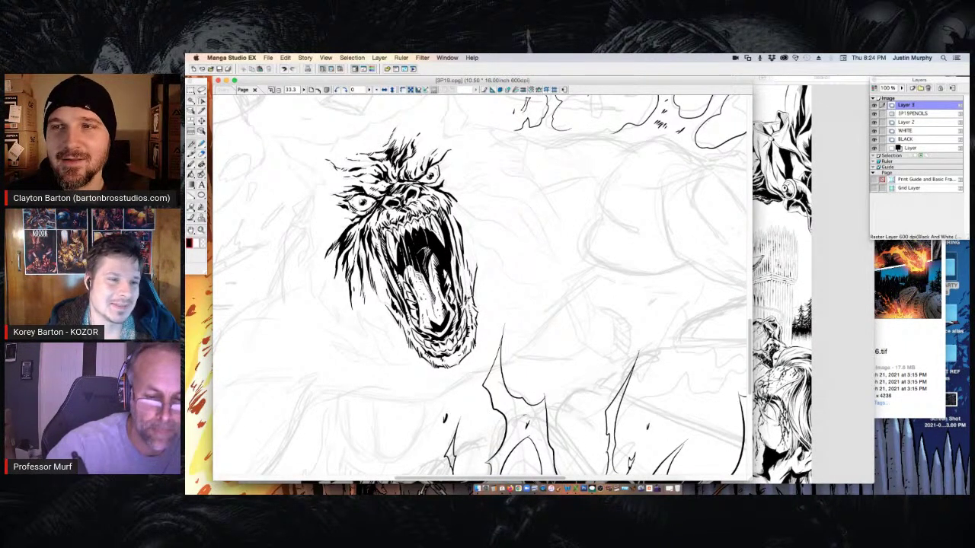
pyautogui.moveTo(461, 308); pyautogui.dragTo(466, 276)
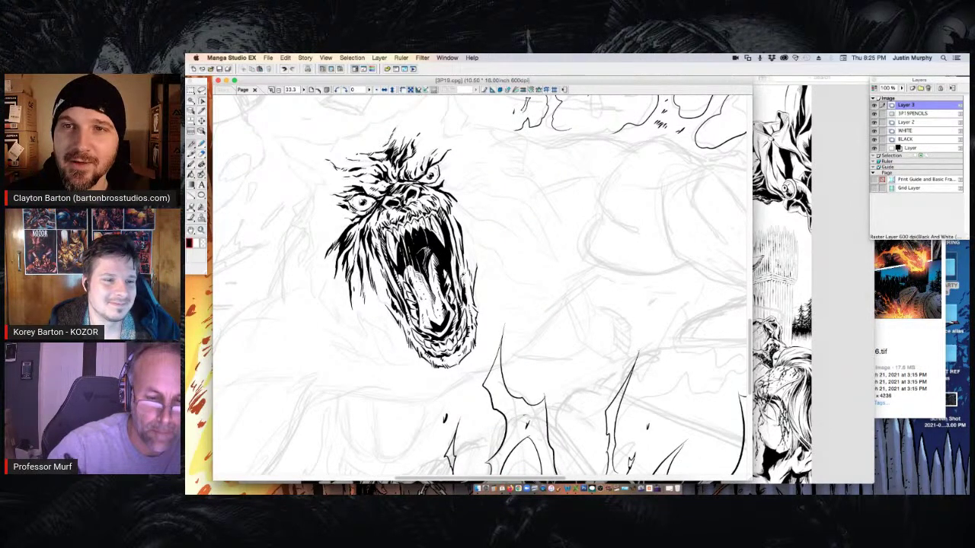
pyautogui.moveTo(464, 309); pyautogui.dragTo(469, 300)
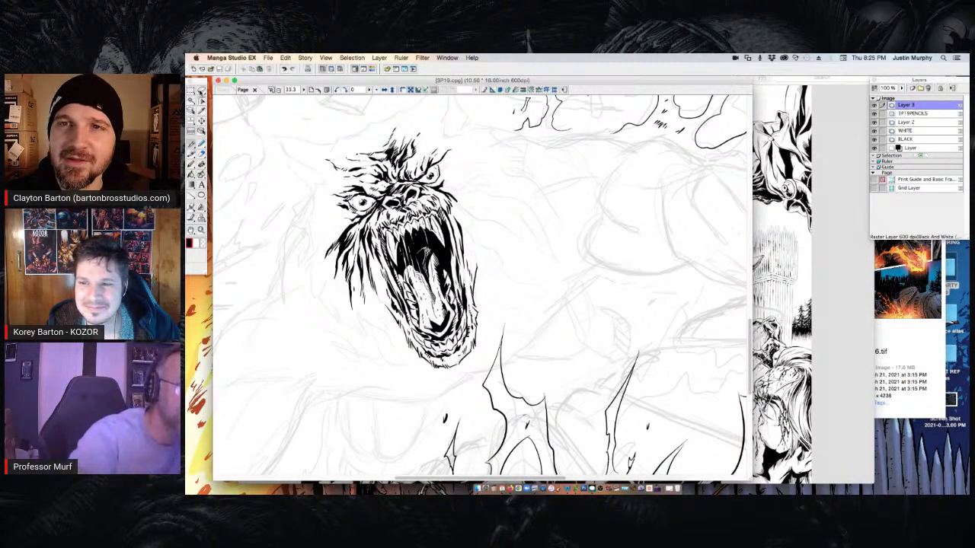
# Fill jagged, fur-shaped areas with solid black along the jaw's left side and beneath the chin
pyautogui.moveTo(380, 301)
pyautogui.mouseDown()
pyautogui.moveTo(394, 328)
pyautogui.moveTo(369, 328)
pyautogui.moveTo(380, 346)
pyautogui.moveTo(449, 370)
pyautogui.moveTo(378, 301)
pyautogui.mouseUp()
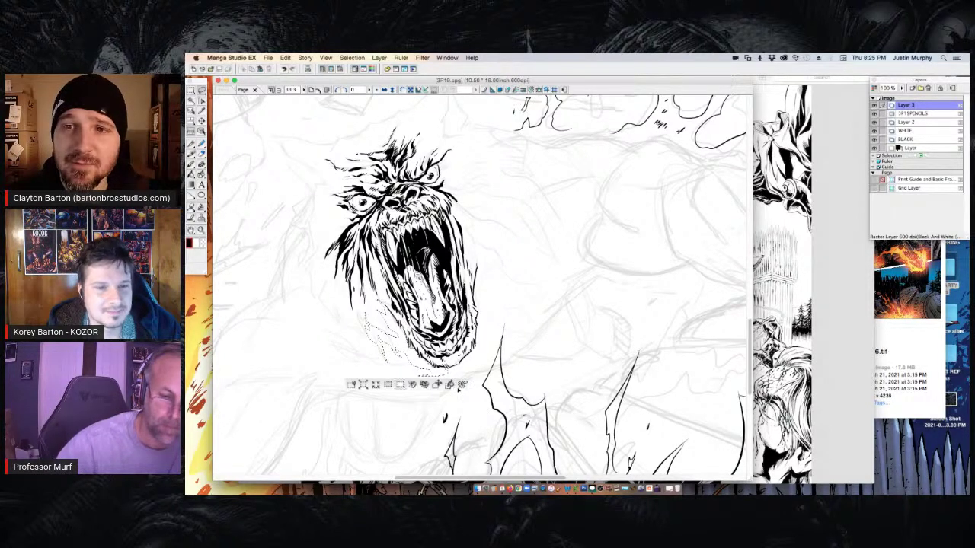
pyautogui.click(456, 386)
pyautogui.press('super+d')
pyautogui.moveTo(447, 373)
pyautogui.mouseDown()
pyautogui.moveTo(464, 370)
pyautogui.moveTo(473, 350)
pyautogui.moveTo(448, 372)
pyautogui.mouseUp()
pyautogui.click(504, 383)
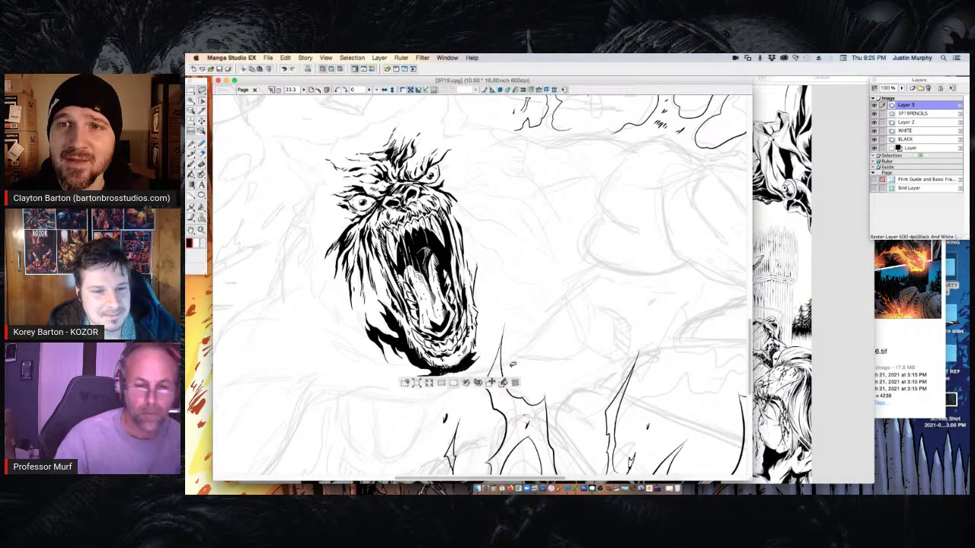
pyautogui.press('super+d')
# Fill spiky black fur shadows beside the jaw's right edge and below the fur of the left cheek
pyautogui.moveTo(479, 269)
pyautogui.mouseDown()
pyautogui.moveTo(484, 299)
pyautogui.moveTo(489, 279)
pyautogui.moveTo(493, 316)
pyautogui.moveTo(484, 333)
pyautogui.moveTo(498, 319)
pyautogui.moveTo(473, 351)
pyautogui.moveTo(477, 282)
pyautogui.mouseUp()
pyautogui.click(527, 364)
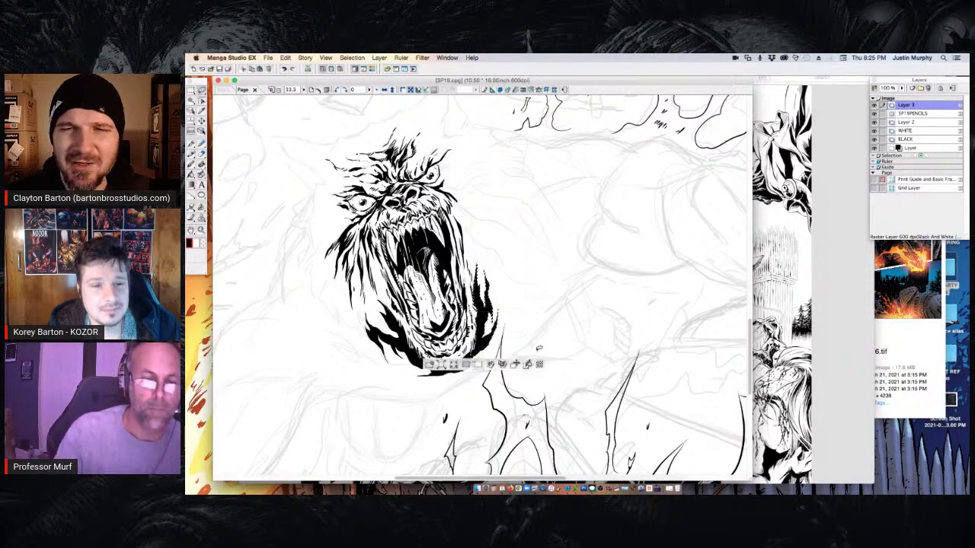
pyautogui.click(541, 347)
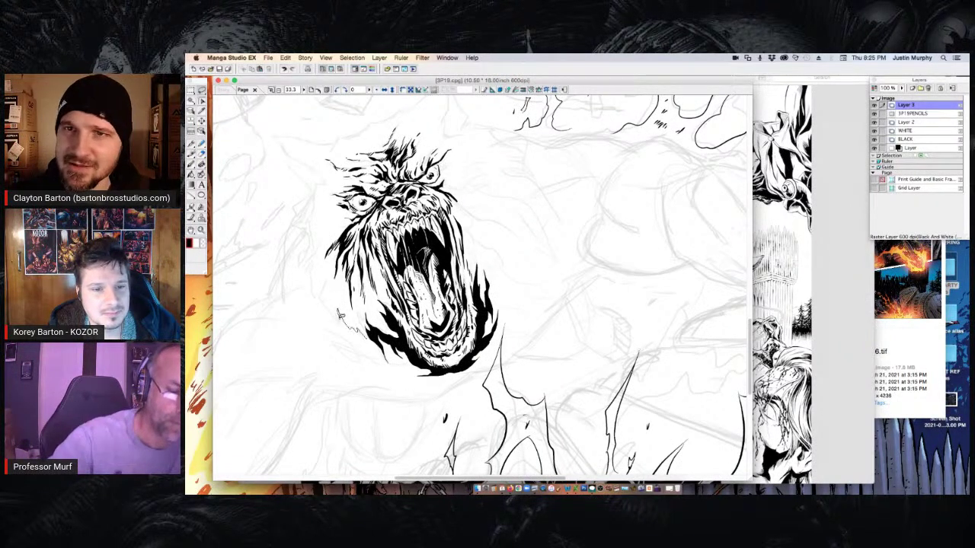
pyautogui.moveTo(326, 278)
pyautogui.mouseDown()
pyautogui.moveTo(313, 318)
pyautogui.moveTo(370, 345)
pyautogui.mouseUp()
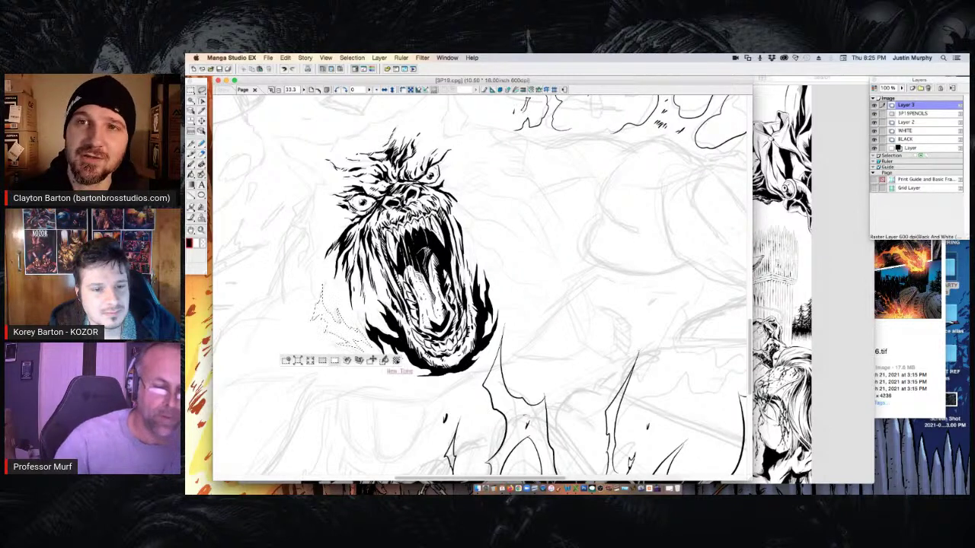
pyautogui.click(383, 360)
pyautogui.click(537, 325)
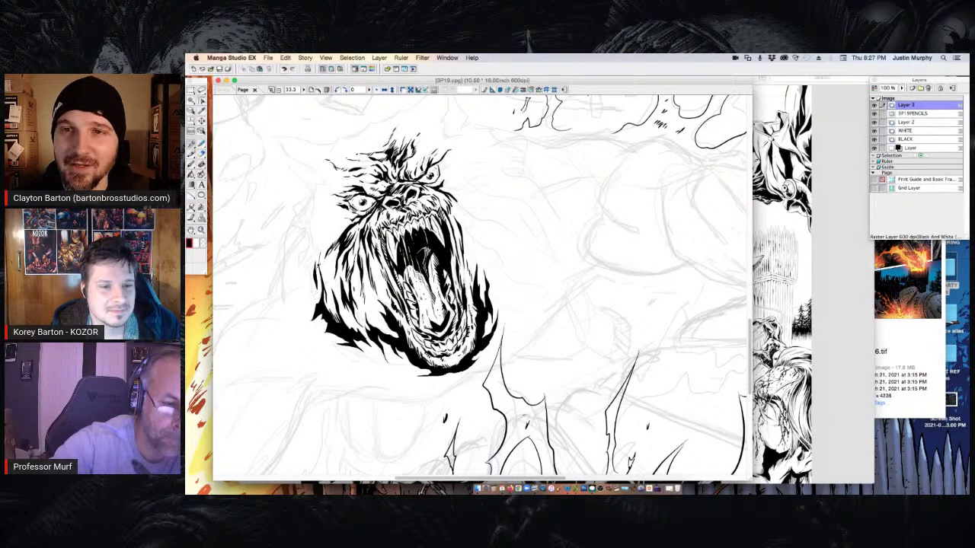
# Ink more fur strands down both cheeks and around the outer eye corners, and save the page
pyautogui.moveTo(318, 252); pyautogui.dragTo(313, 301)
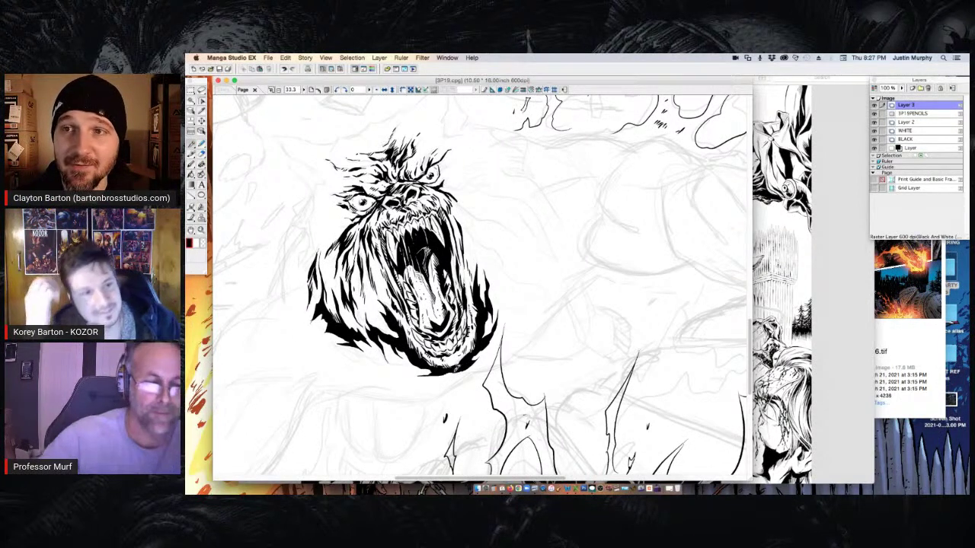
pyautogui.moveTo(339, 298); pyautogui.dragTo(361, 339)
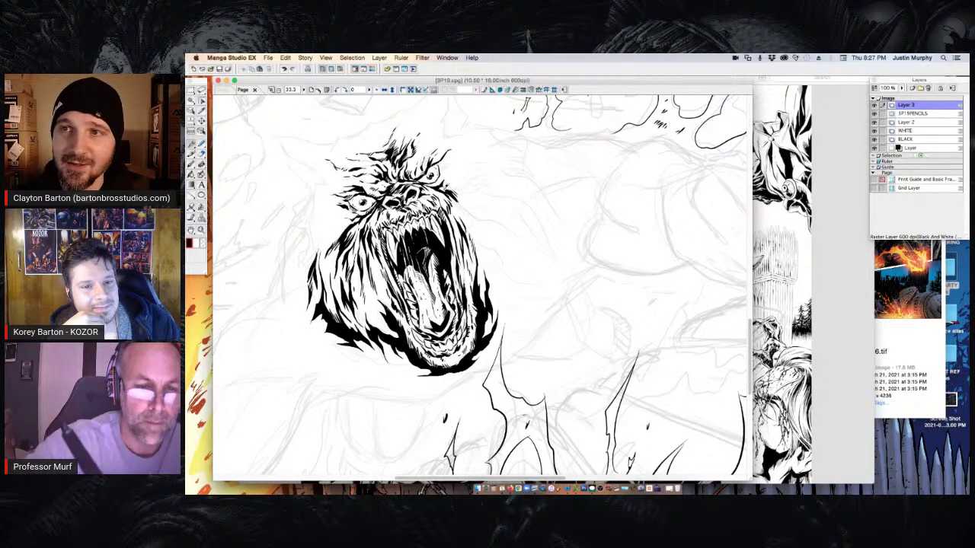
pyautogui.moveTo(457, 187); pyautogui.dragTo(469, 203)
pyautogui.moveTo(354, 208); pyautogui.dragTo(348, 219)
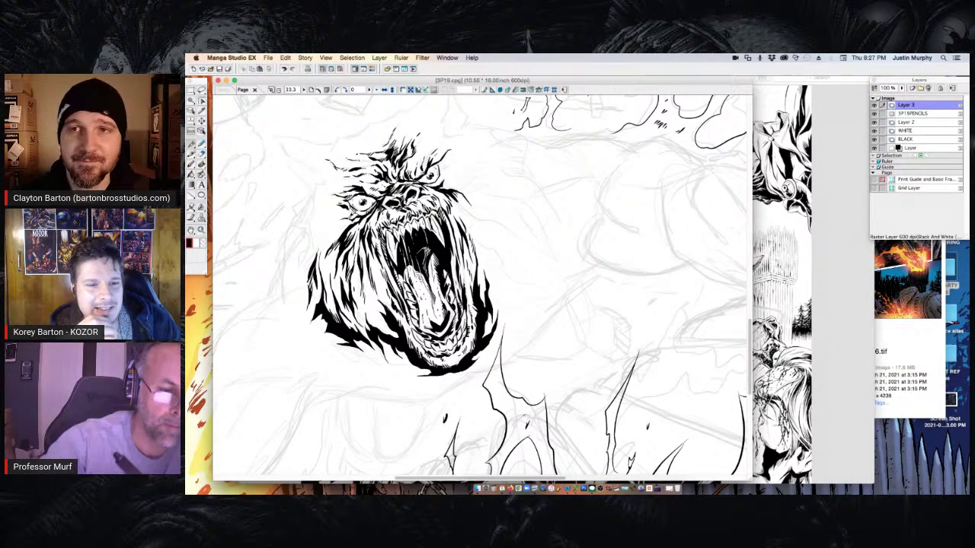
pyautogui.moveTo(443, 178); pyautogui.dragTo(451, 185)
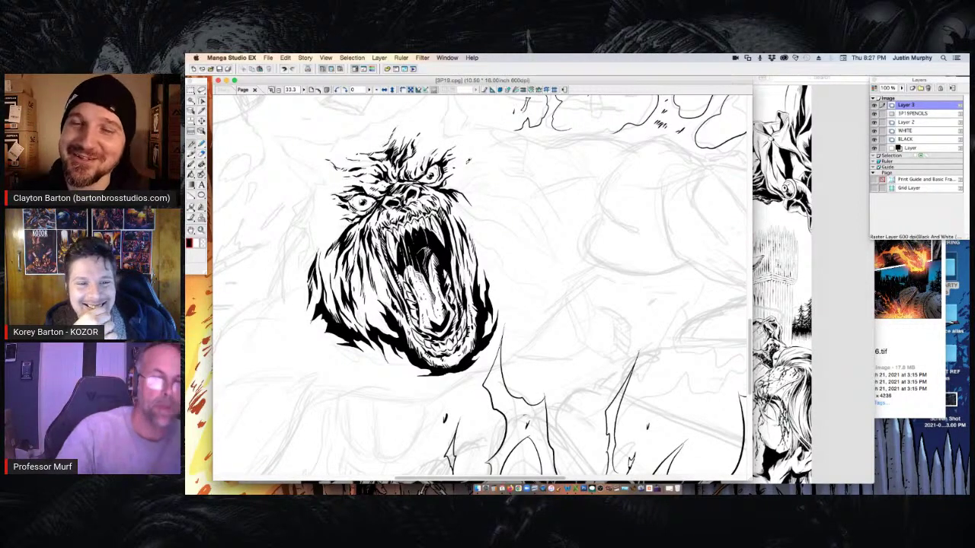
pyautogui.press('super+s')
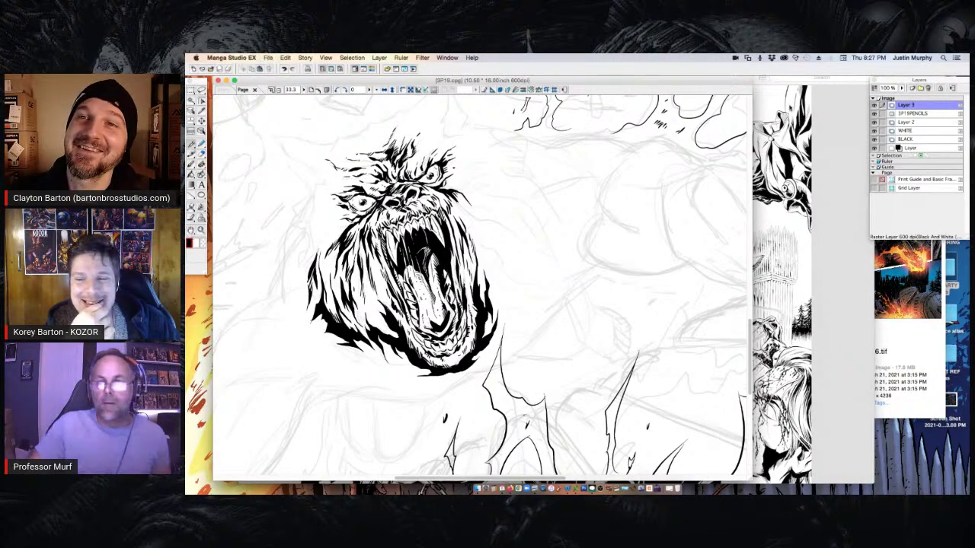
# Examine the werewolf's head and fur on the inked cover and the earlier page in Preview, and return to Manga Studio
pyautogui.click(820, 111)
pyautogui.moveTo(733, 67); pyautogui.dragTo(719, 66)
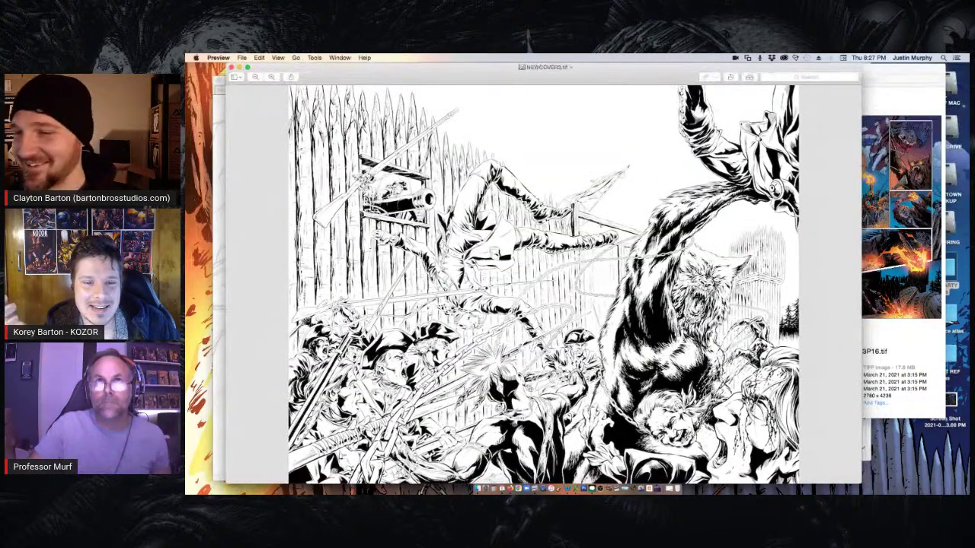
pyautogui.click(271, 77)
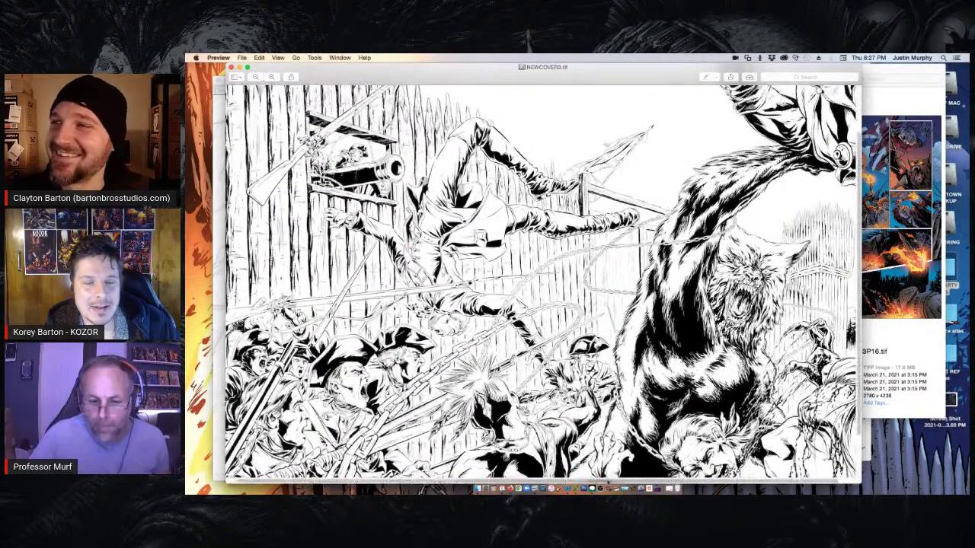
pyautogui.hscroll(3, 541, 282)
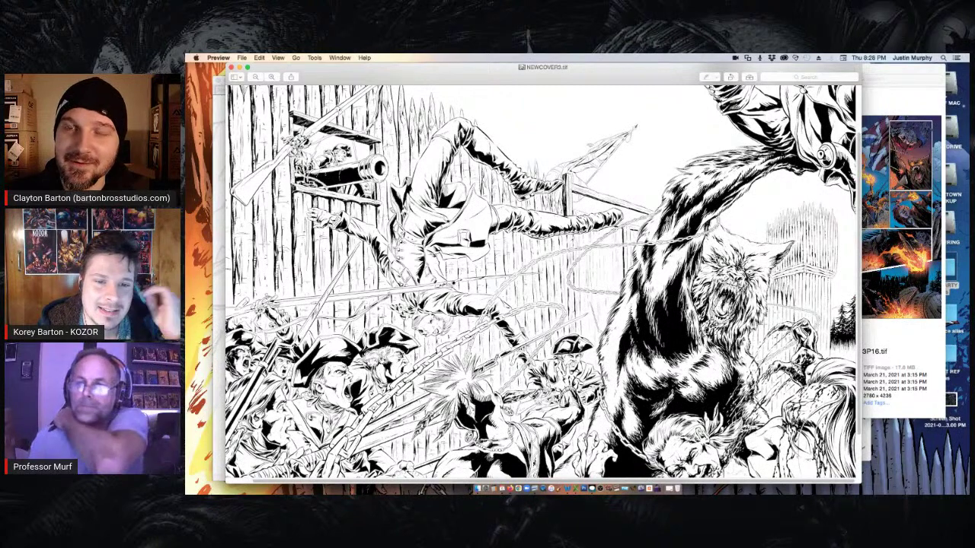
pyautogui.click(238, 67)
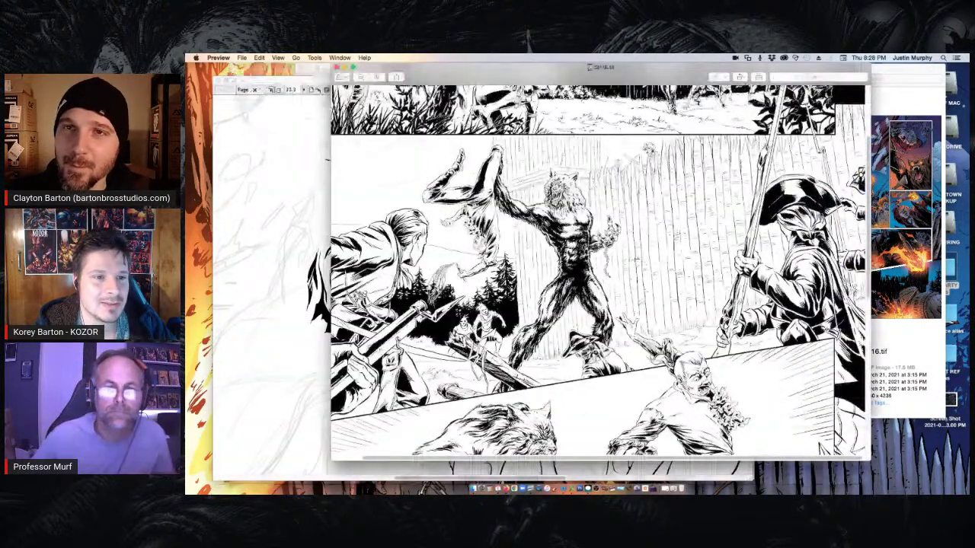
pyautogui.moveTo(459, 73); pyautogui.dragTo(537, 62)
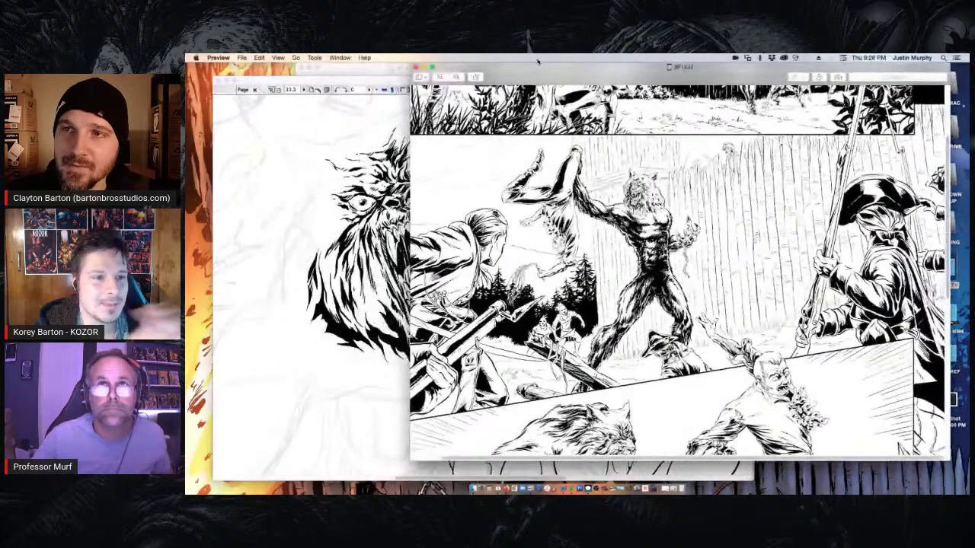
pyautogui.click(392, 85)
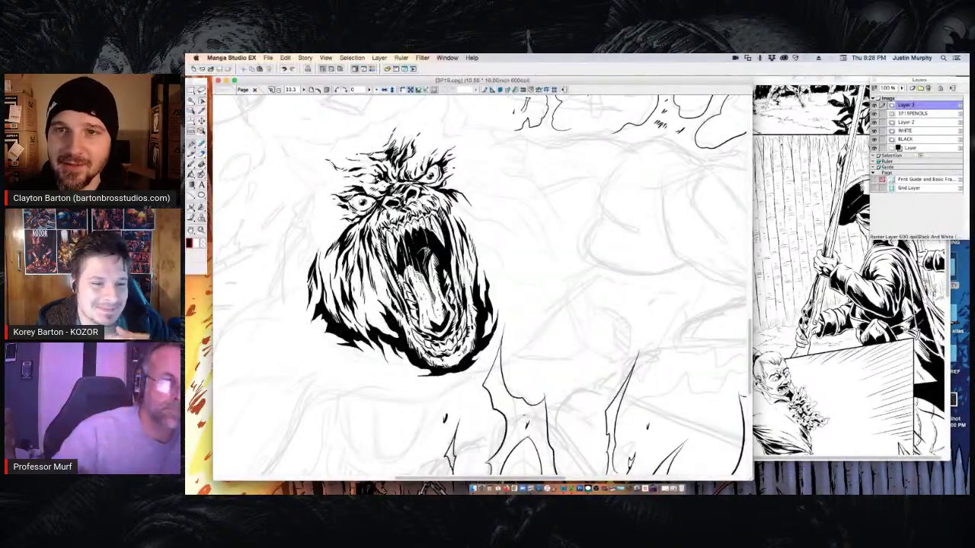
# Ink the creature's pointed left ear with a thin top edge and heavy black fur strokes along its lower edge
pyautogui.moveTo(333, 146)
pyautogui.mouseDown()
pyautogui.moveTo(270, 131)
pyautogui.moveTo(321, 178)
pyautogui.moveTo(310, 196)
pyautogui.moveTo(302, 194)
pyautogui.moveTo(276, 138)
pyautogui.moveTo(303, 181)
pyautogui.moveTo(300, 171)
pyautogui.moveTo(312, 170)
pyautogui.moveTo(303, 167)
pyautogui.moveTo(314, 170)
pyautogui.moveTo(322, 184)
pyautogui.moveTo(289, 158)
pyautogui.moveTo(319, 187)
pyautogui.mouseUp()
pyautogui.click(197, 244)
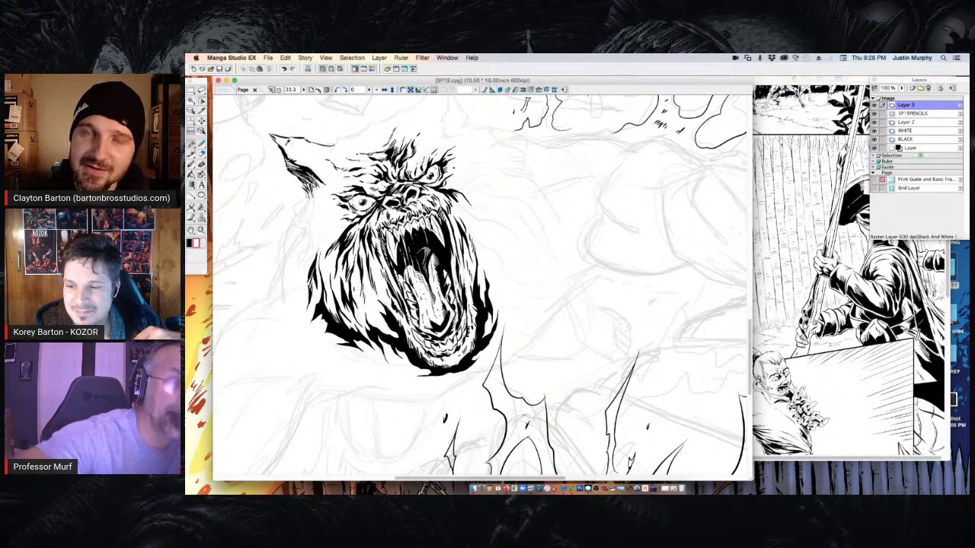
pyautogui.press('x')
pyautogui.click(190, 243)
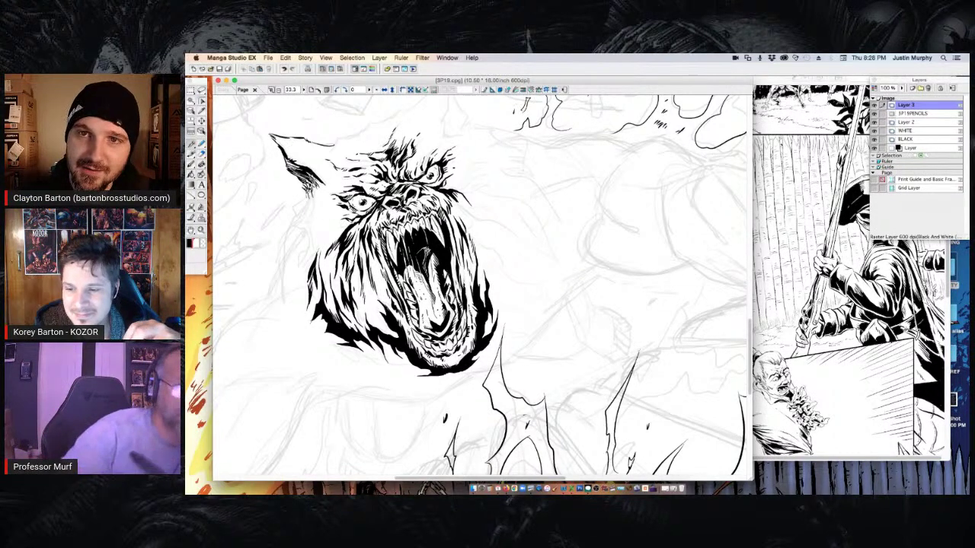
# Ink the shaggy fur outline from the ear down the outer cheek and along the top of the head
pyautogui.moveTo(311, 188); pyautogui.dragTo(297, 298)
pyautogui.moveTo(306, 227); pyautogui.dragTo(307, 256)
pyautogui.moveTo(324, 202); pyautogui.dragTo(315, 222)
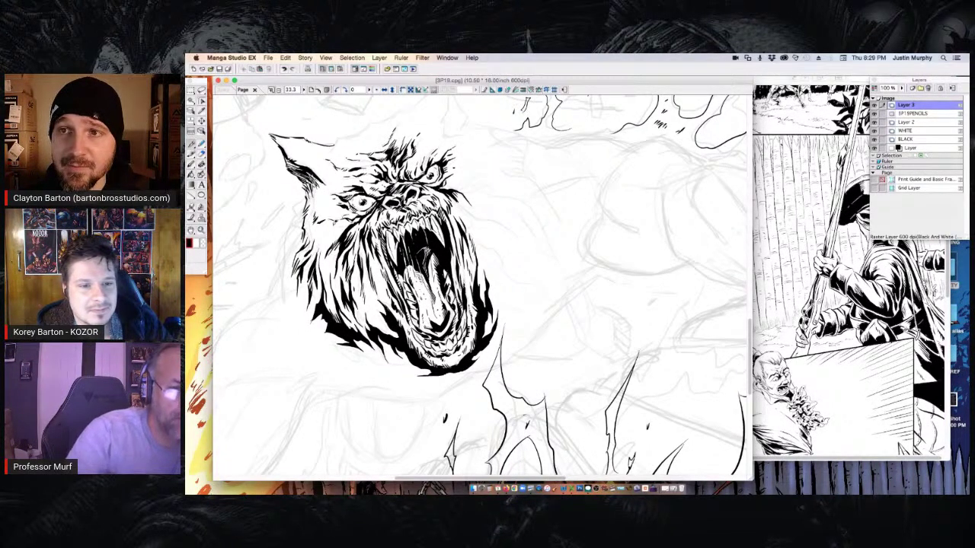
pyautogui.moveTo(337, 144); pyautogui.dragTo(414, 105)
pyautogui.moveTo(366, 138); pyautogui.dragTo(372, 131)
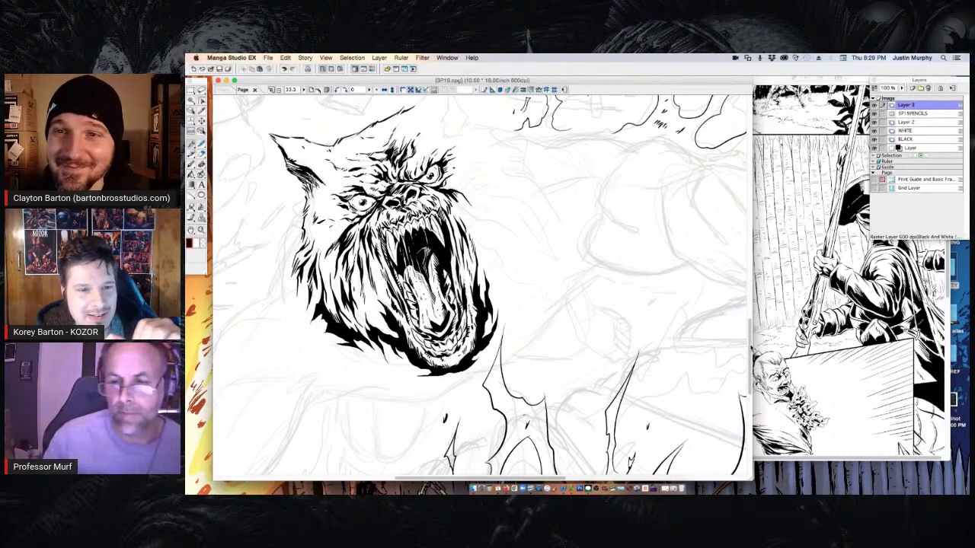
# Ink the werewolf's second pointed ear beneath the panel border, filling its inner edge with heavy black fur strokes
pyautogui.scroll(5, 480, 286)
pyautogui.moveTo(426, 265)
pyautogui.mouseDown()
pyautogui.moveTo(464, 230)
pyautogui.moveTo(450, 241)
pyautogui.moveTo(452, 303)
pyautogui.mouseUp()
pyautogui.moveTo(468, 288); pyautogui.dragTo(461, 303)
pyautogui.moveTo(467, 263)
pyautogui.mouseDown()
pyautogui.moveTo(464, 294)
pyautogui.moveTo(460, 277)
pyautogui.mouseUp()
pyautogui.moveTo(451, 244); pyautogui.dragTo(458, 264)
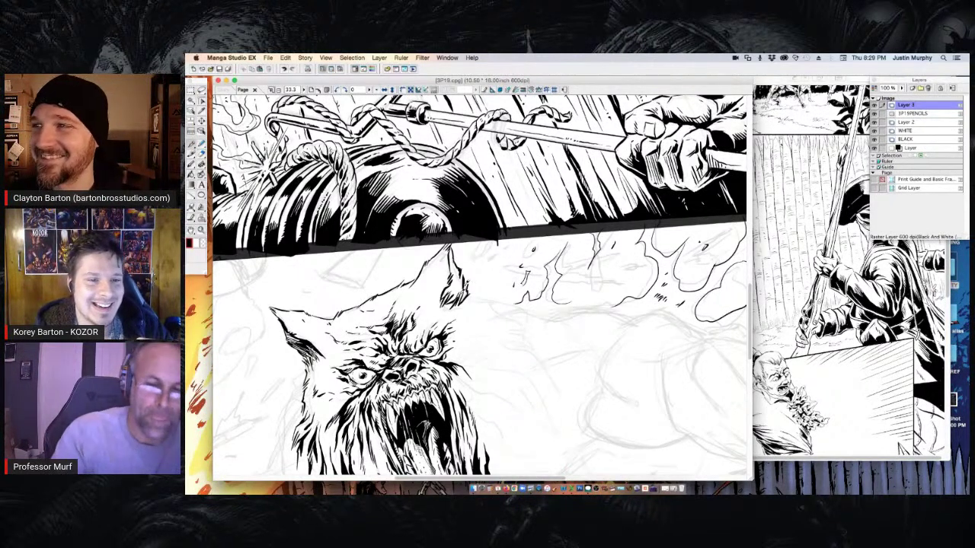
pyautogui.moveTo(452, 245); pyautogui.dragTo(453, 279)
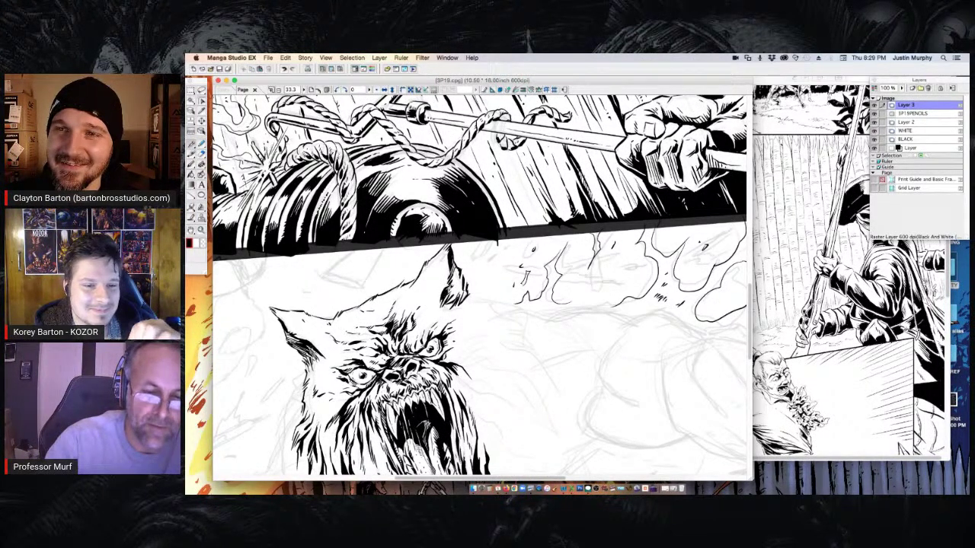
pyautogui.moveTo(457, 270); pyautogui.dragTo(451, 300)
pyautogui.moveTo(463, 273)
pyautogui.mouseDown()
pyautogui.moveTo(451, 304)
pyautogui.moveTo(454, 286)
pyautogui.mouseUp()
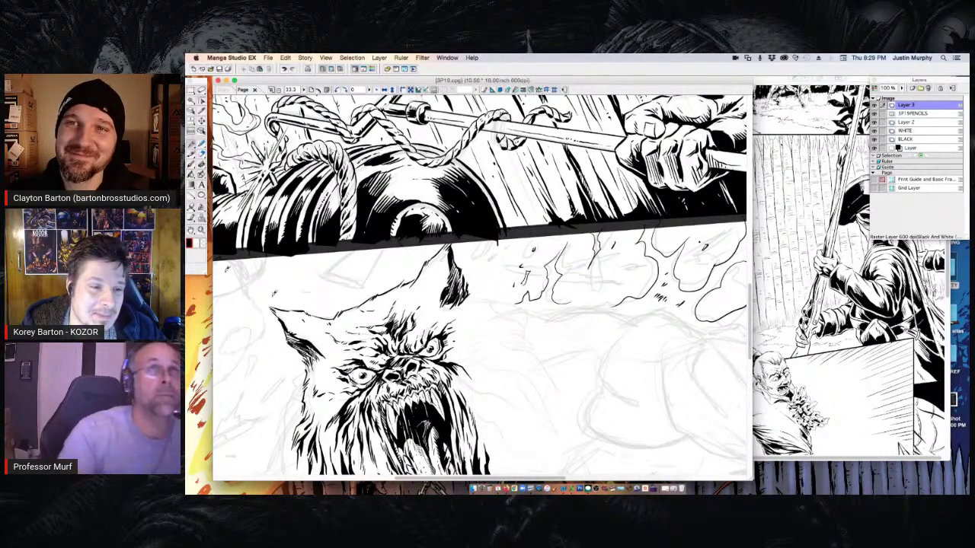
pyautogui.press('x')
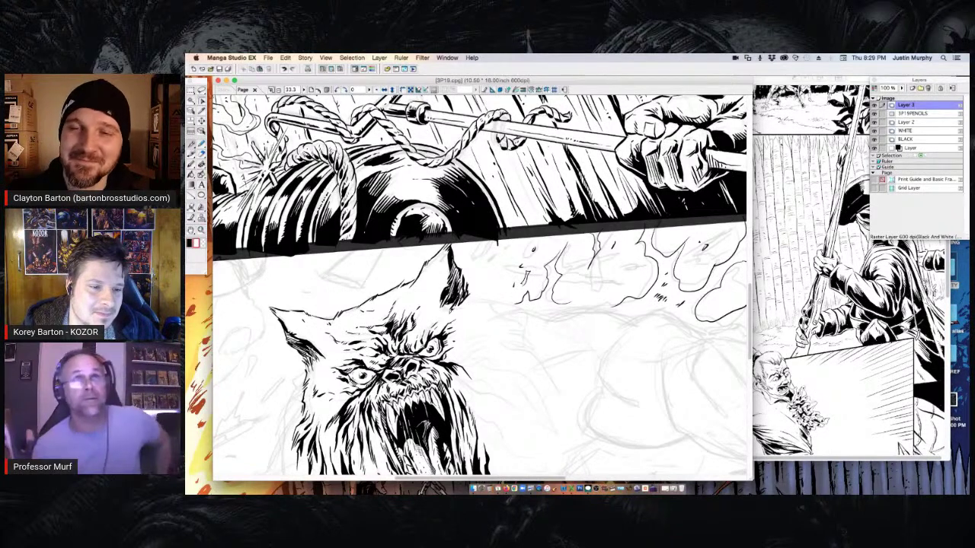
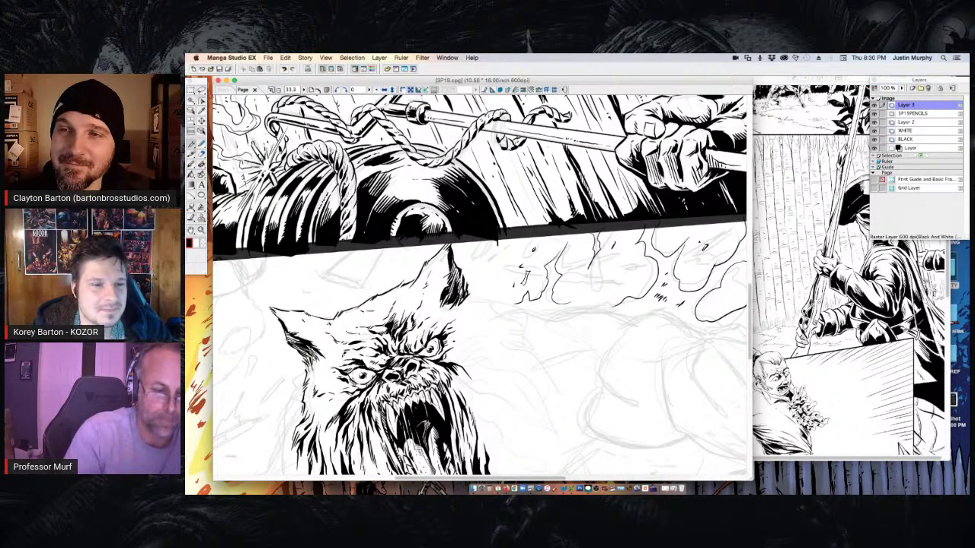
# Ink short fur strokes from the base of the second ear along the start of the neck, plus strands on the outer cheek
pyautogui.moveTo(459, 305)
pyautogui.mouseDown()
pyautogui.moveTo(498, 301)
pyautogui.moveTo(514, 320)
pyautogui.mouseUp()
pyautogui.moveTo(749, 335); pyautogui.dragTo(749, 359)
pyautogui.moveTo(455, 242); pyautogui.dragTo(464, 254)
pyautogui.moveTo(460, 251); pyautogui.dragTo(470, 264)
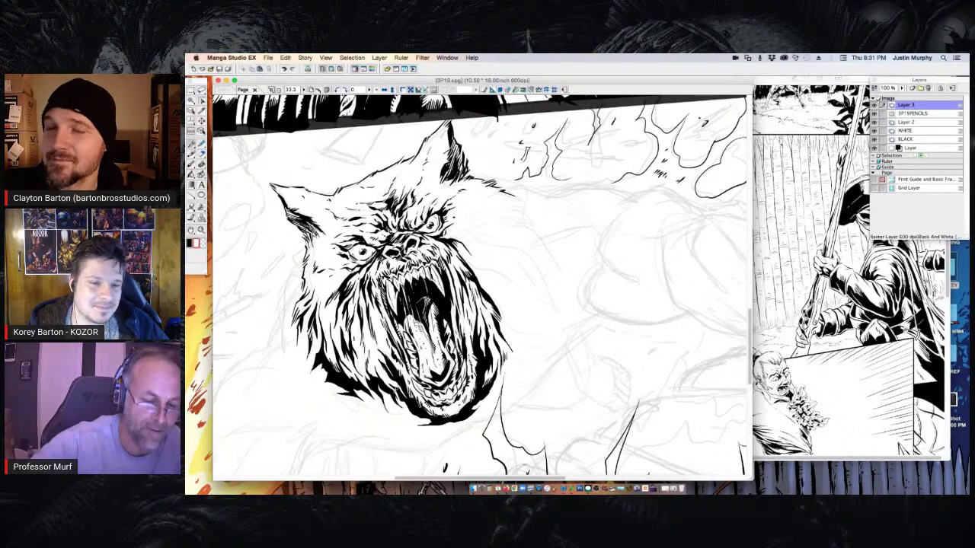
pyautogui.click(193, 243)
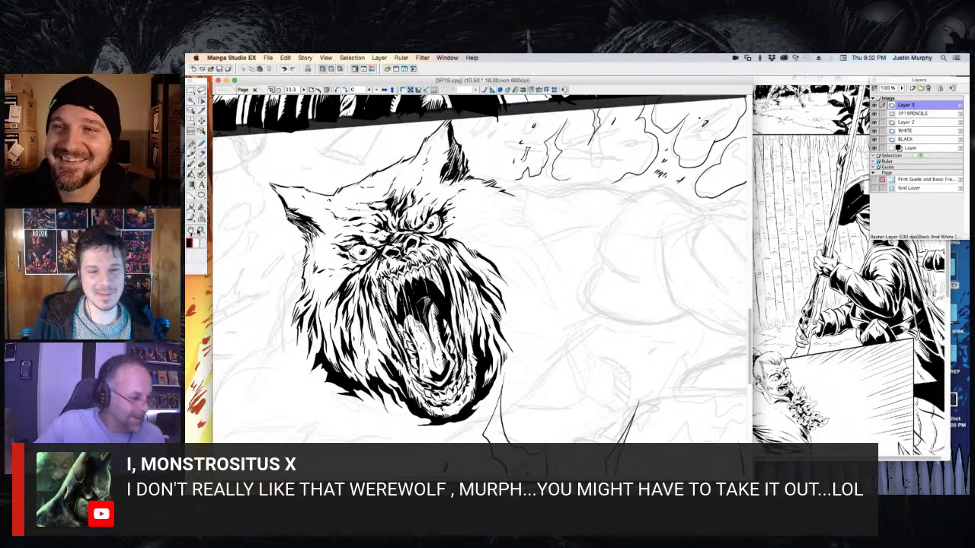
# Examine the werewolf head within the whole page, compare it with page 3P15.tif in Preview, and return to Manga Studio
pyautogui.scroll(-4, 568, 351)
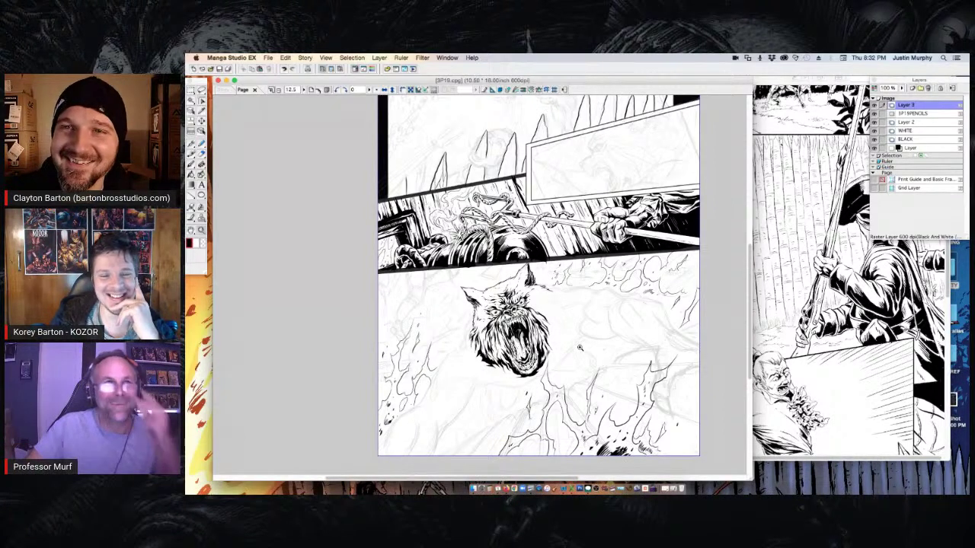
pyautogui.click(571, 306)
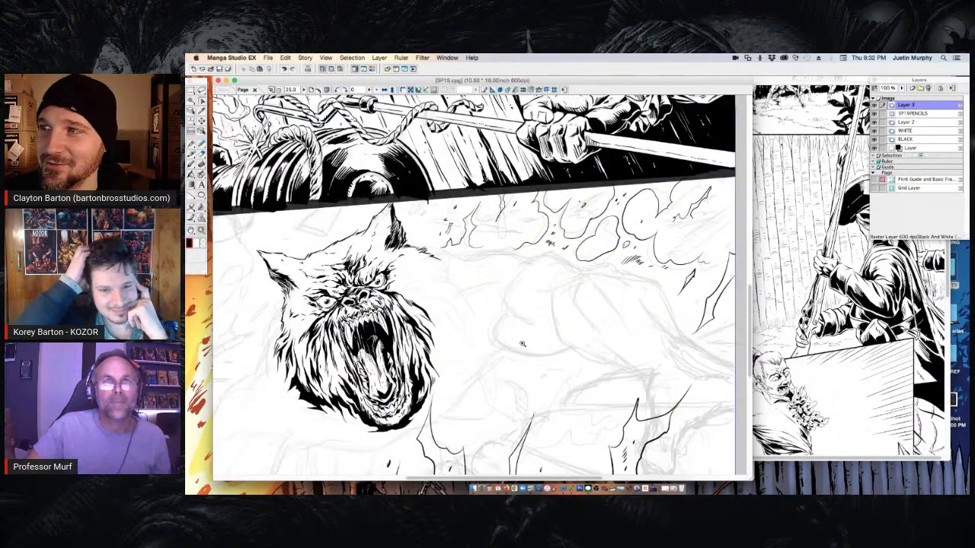
pyautogui.keyDown('alt'); pyautogui.click(457, 335); pyautogui.keyUp('alt')
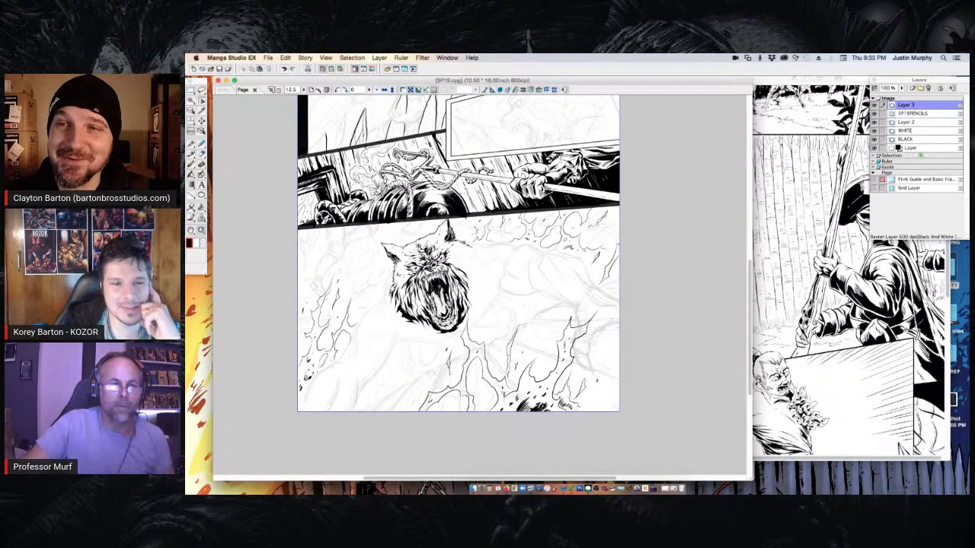
pyautogui.click(418, 247)
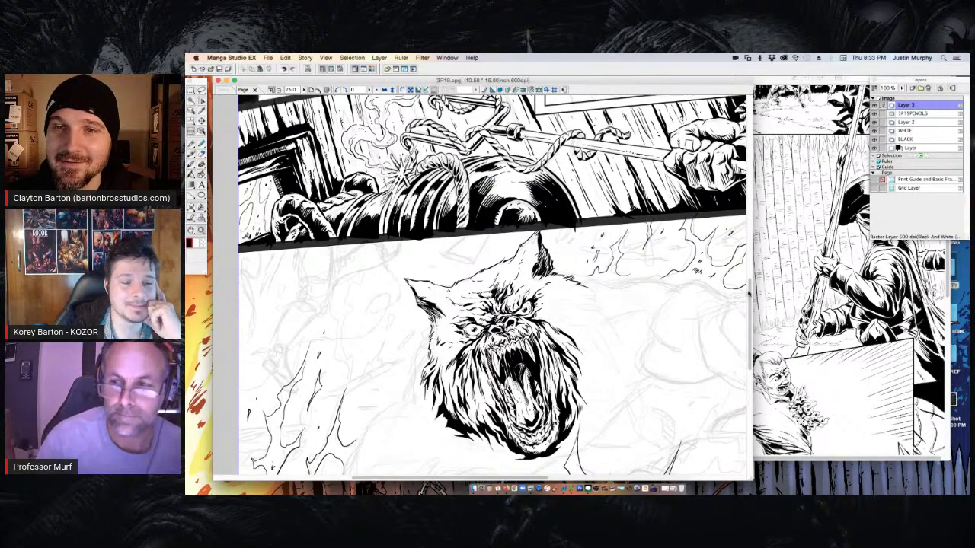
pyautogui.scroll(-5, 745, 352)
pyautogui.moveTo(771, 78); pyautogui.dragTo(653, 94)
pyautogui.moveTo(829, 207); pyautogui.dragTo(828, 146)
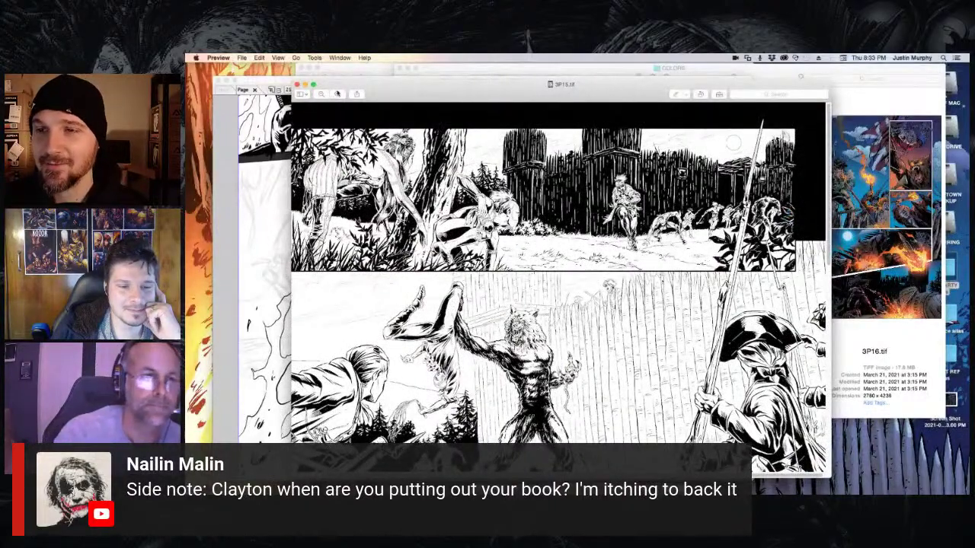
pyautogui.click(338, 94)
pyautogui.hscroll(-4, 560, 287)
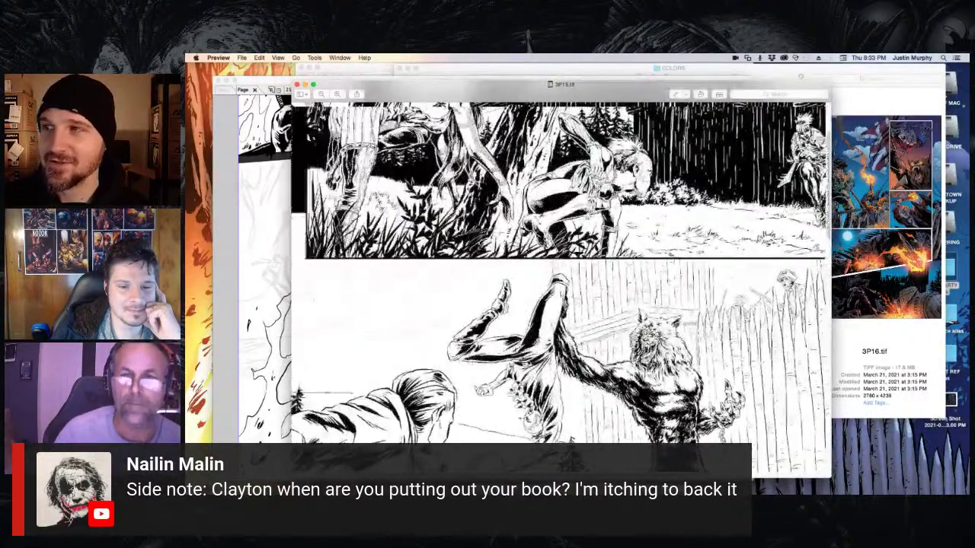
pyautogui.scroll(3, 559, 287)
pyautogui.moveTo(500, 101); pyautogui.dragTo(595, 68)
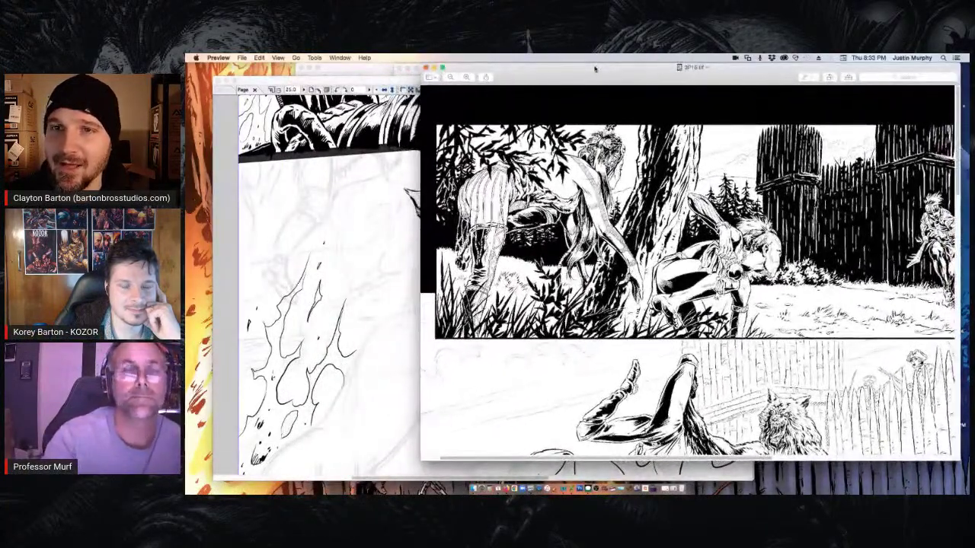
pyautogui.click(413, 86)
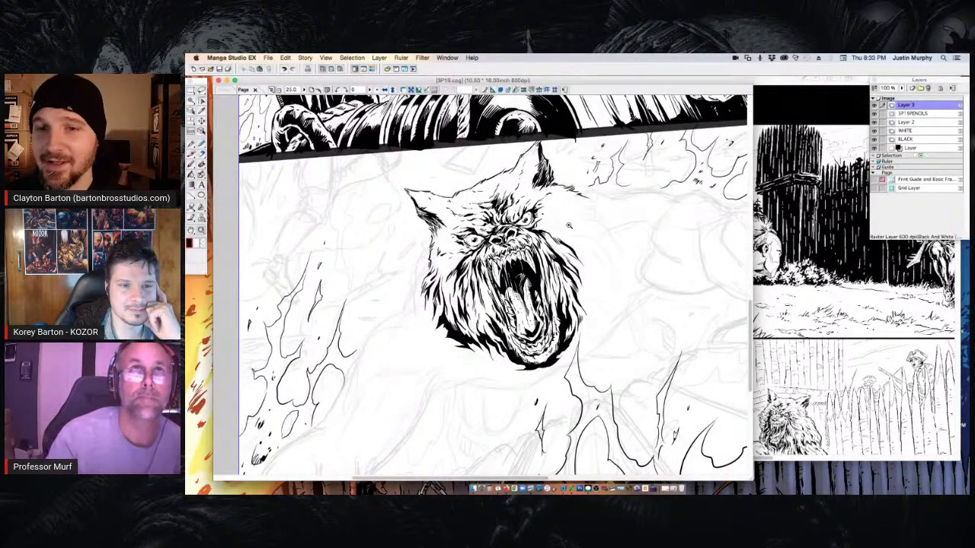
# Ink a flying wooden plank fragment with grain lines above the werewolf's head, between its ears
pyautogui.click(569, 225)
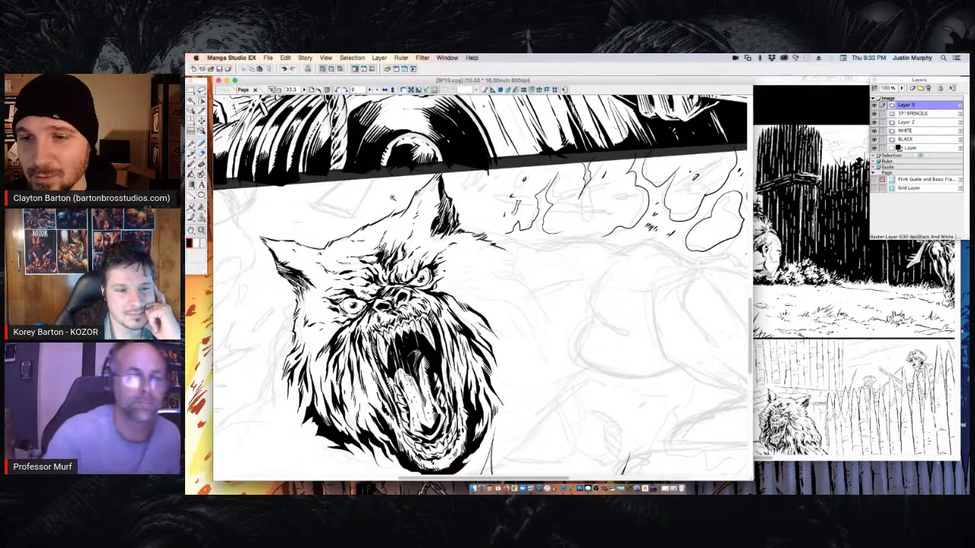
pyautogui.click(191, 143)
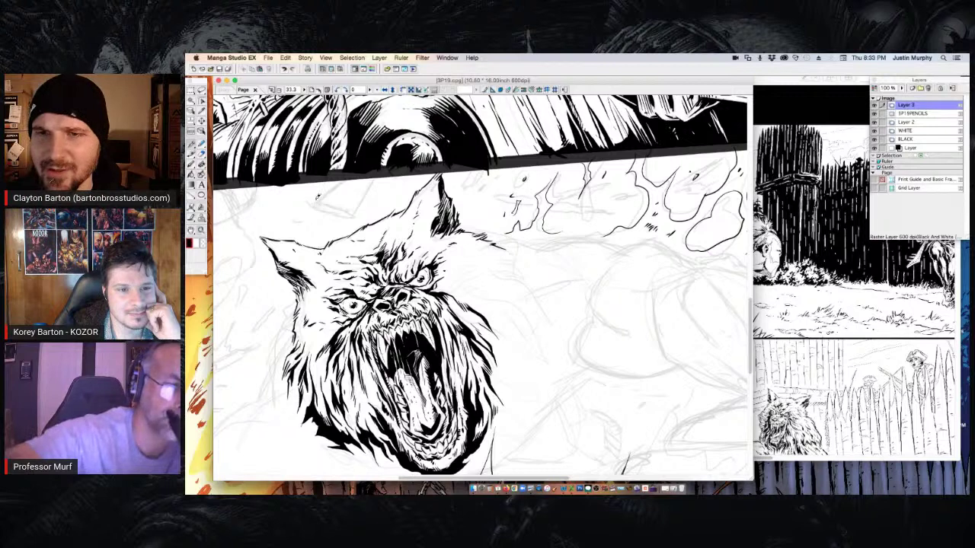
pyautogui.moveTo(314, 201); pyautogui.dragTo(352, 218)
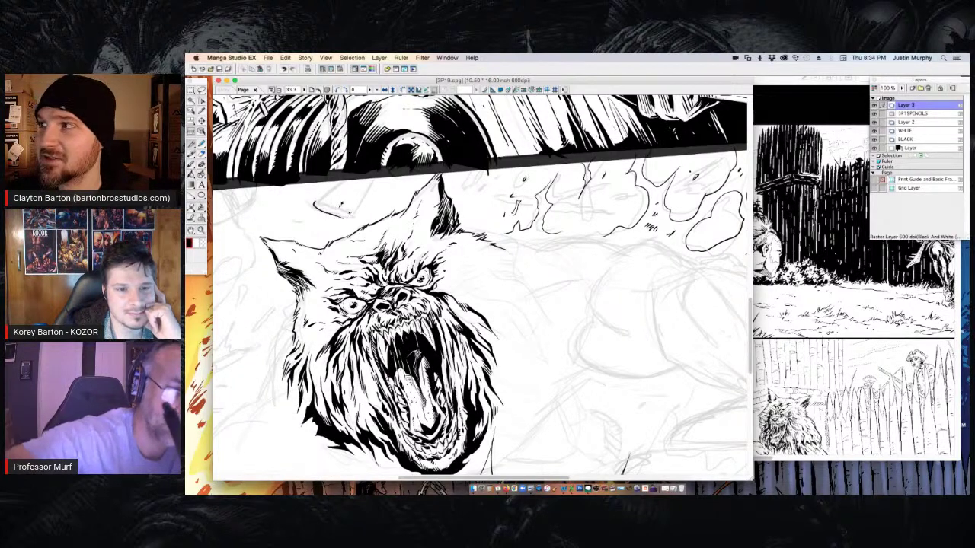
pyautogui.press('super+z')
pyautogui.moveTo(314, 201); pyautogui.dragTo(340, 219)
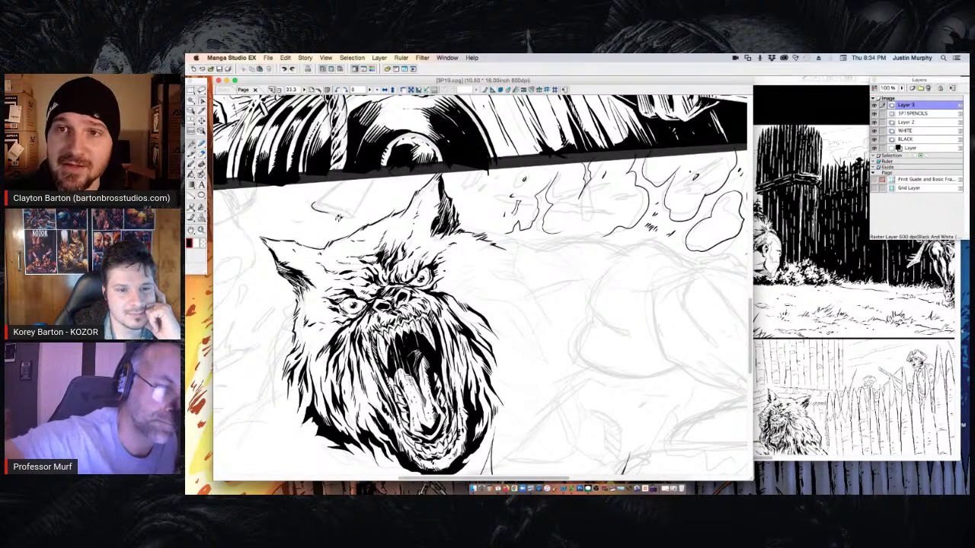
pyautogui.moveTo(337, 215)
pyautogui.mouseDown()
pyautogui.moveTo(359, 210)
pyautogui.moveTo(317, 198)
pyautogui.moveTo(357, 173)
pyautogui.moveTo(365, 198)
pyautogui.moveTo(383, 177)
pyautogui.mouseUp()
pyautogui.hotkey('ctrl', 'z')
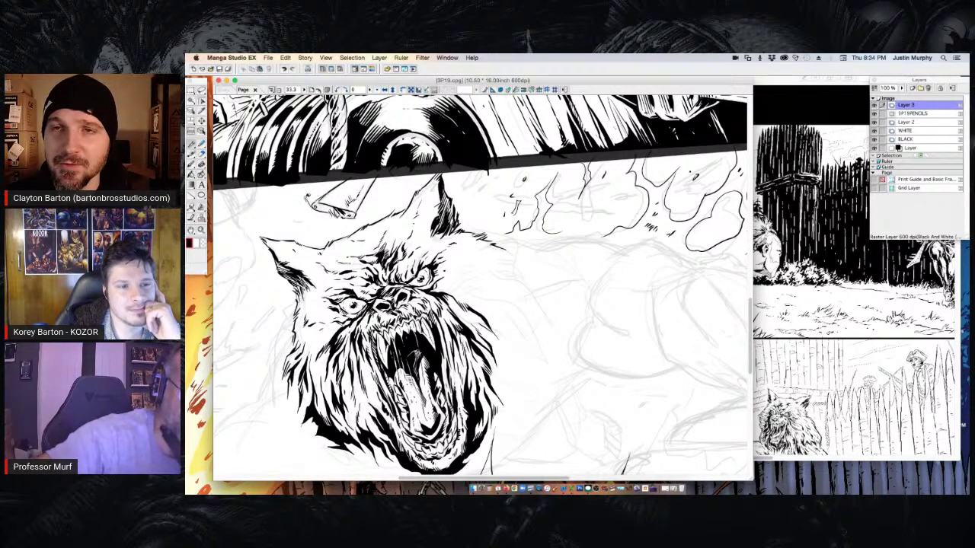
# Ink more thin flying splinters and debris along the panel's upper edge and across the flames, and save the page
pyautogui.moveTo(313, 190); pyautogui.dragTo(289, 210)
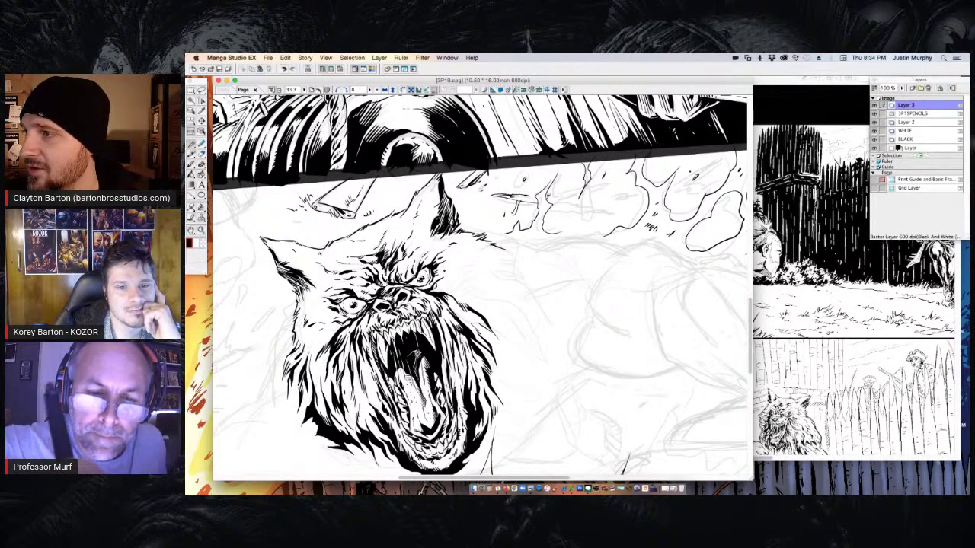
pyautogui.moveTo(547, 199); pyautogui.dragTo(607, 212)
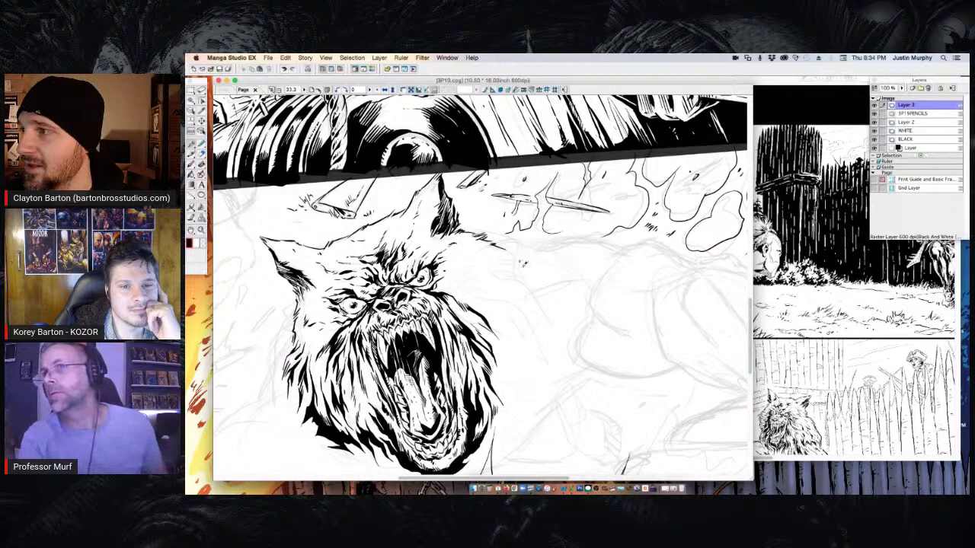
pyautogui.moveTo(556, 194)
pyautogui.mouseDown()
pyautogui.moveTo(611, 180)
pyautogui.moveTo(631, 198)
pyautogui.moveTo(635, 188)
pyautogui.moveTo(637, 209)
pyautogui.mouseUp()
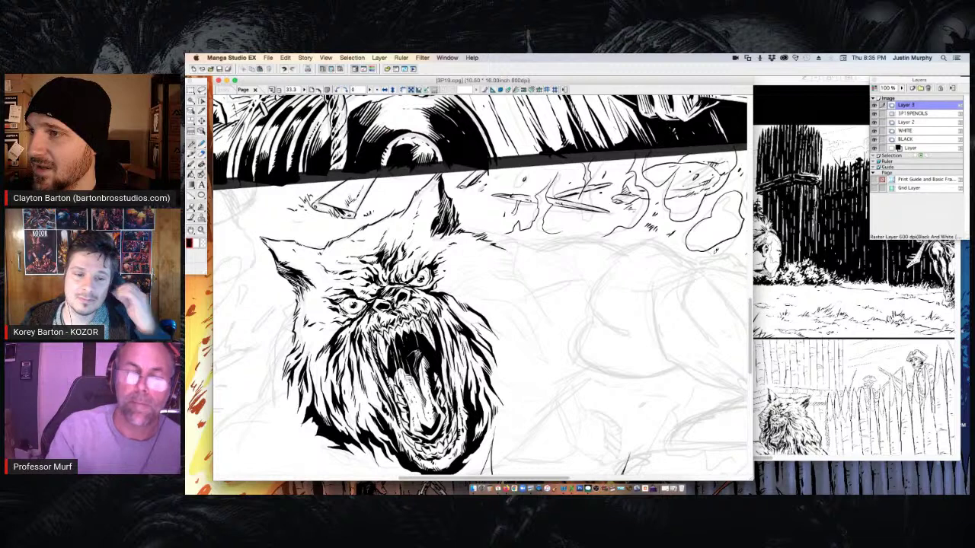
pyautogui.click(202, 230)
pyautogui.keyDown('alt'); pyautogui.click(485, 289); pyautogui.keyUp('alt')
pyautogui.keyDown('alt'); pyautogui.click(483, 290); pyautogui.keyUp('alt')
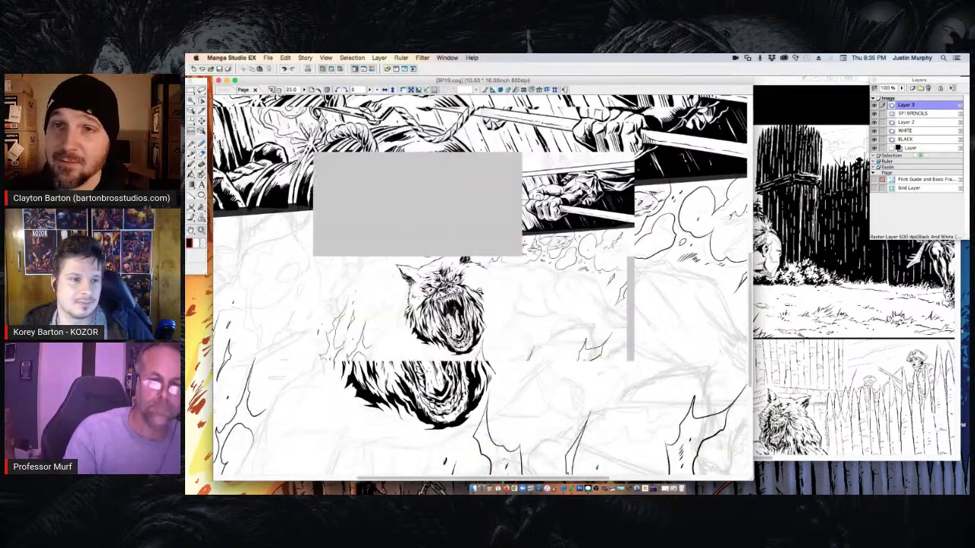
pyautogui.press('super+minus')
pyautogui.press('super+s')
pyautogui.scroll(3, 740, 294)
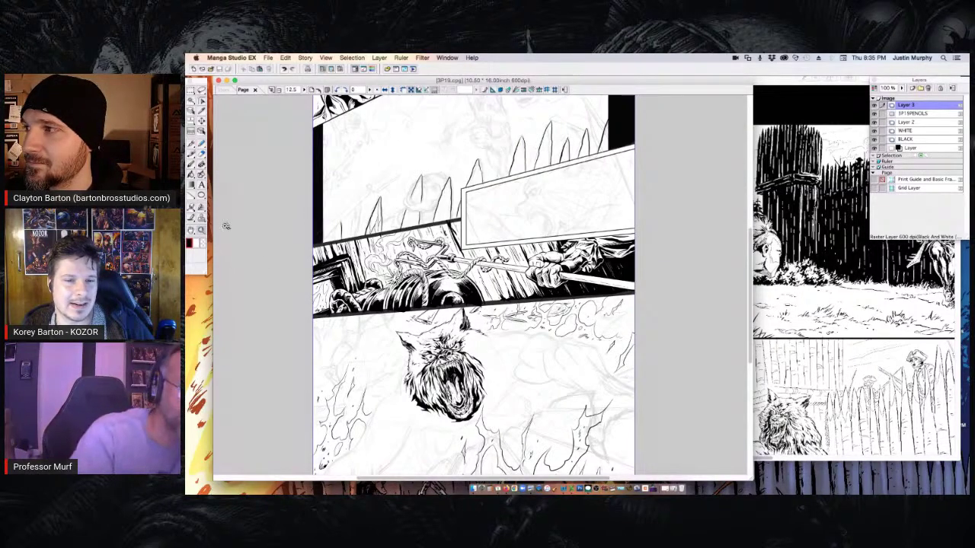
pyautogui.click(391, 343)
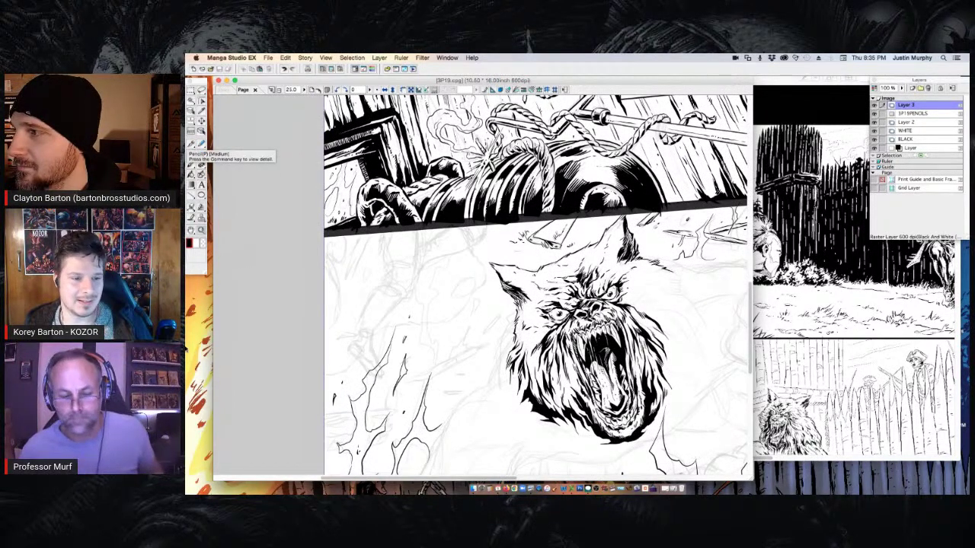
# Switch to Finder and examine the colored pages 3P03.tif and 3P02.tif from the COLORS folder in enlarged previews
pyautogui.click(472, 488)
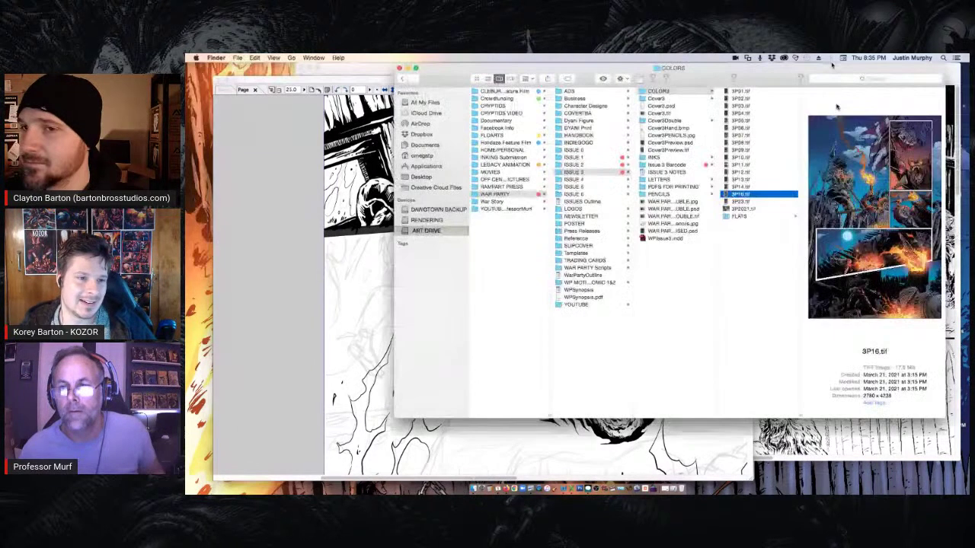
pyautogui.click(732, 128)
pyautogui.click(733, 112)
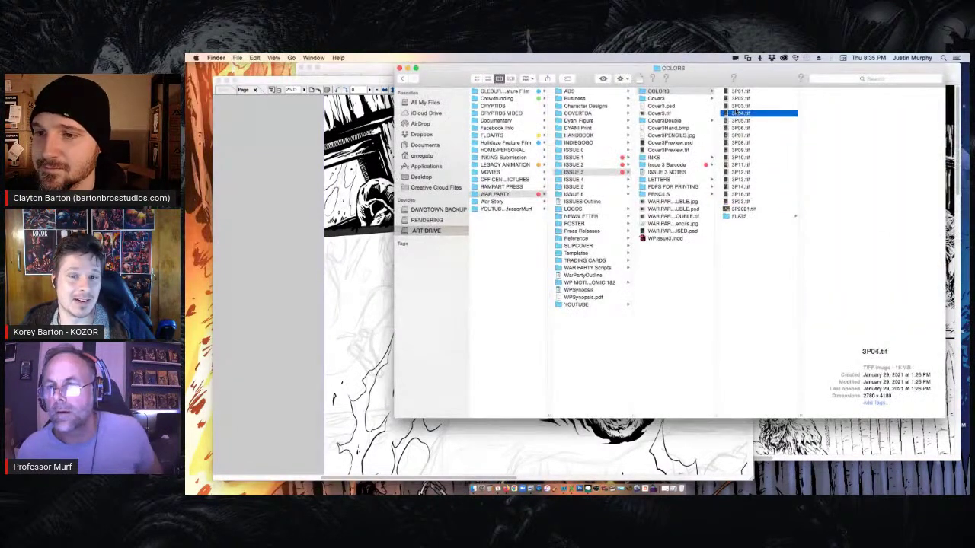
pyautogui.click(733, 106)
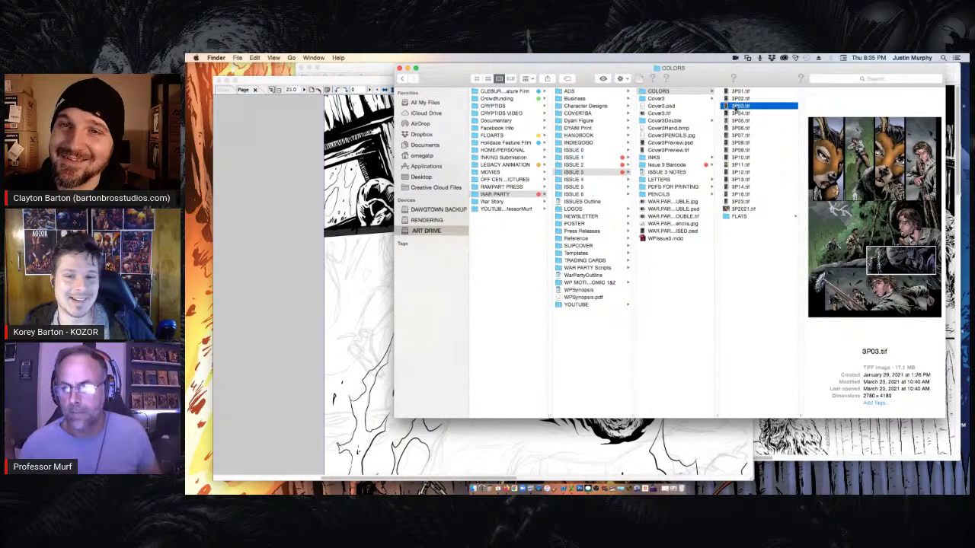
pyautogui.press('space')
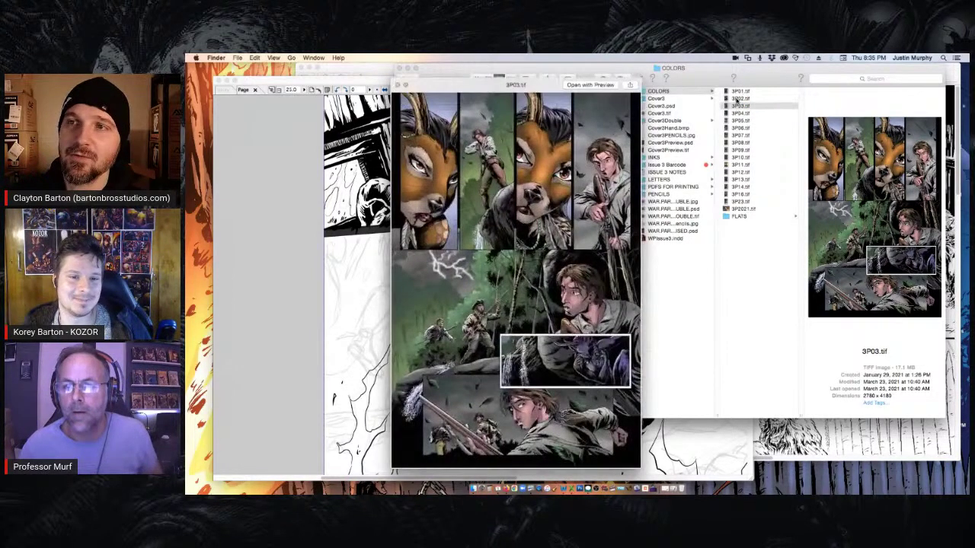
pyautogui.click(736, 99)
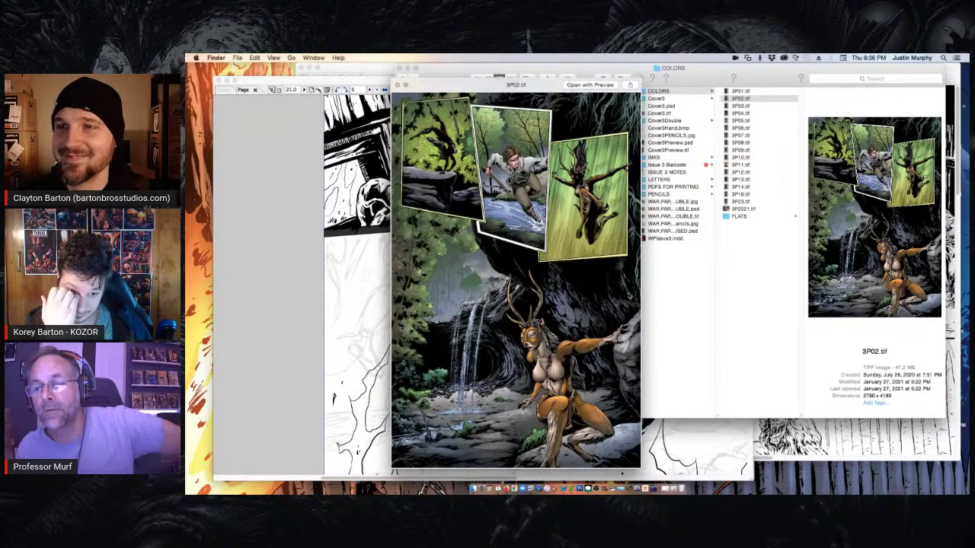
pyautogui.press('Down')
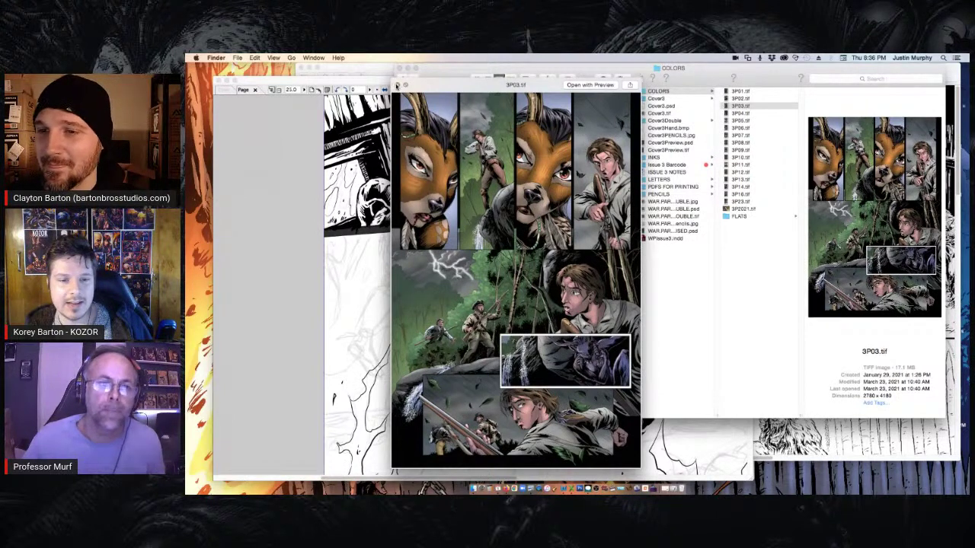
pyautogui.click(396, 86)
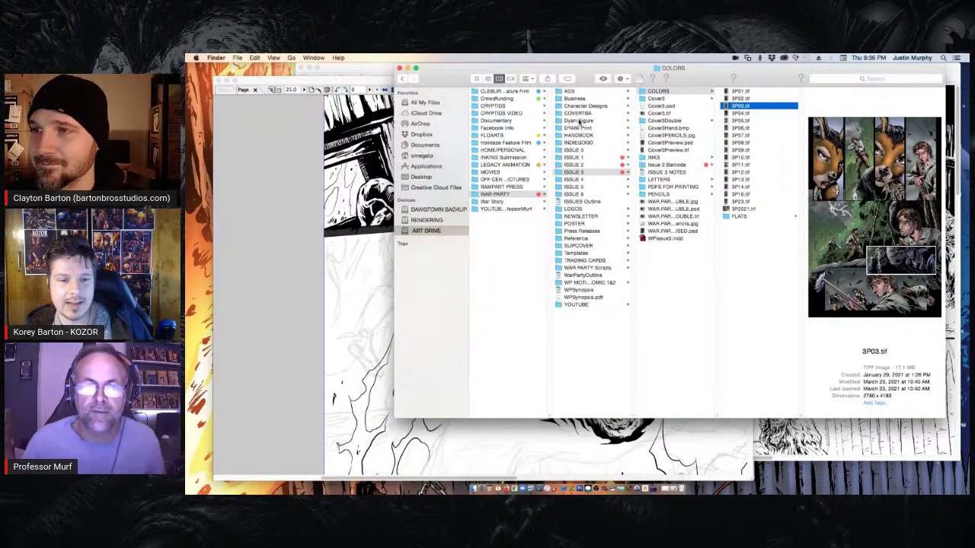
# Find DyaniFigure300dpi.jpg in the Dyani Figure folder and examine it in an enlarged preview
pyautogui.click(580, 122)
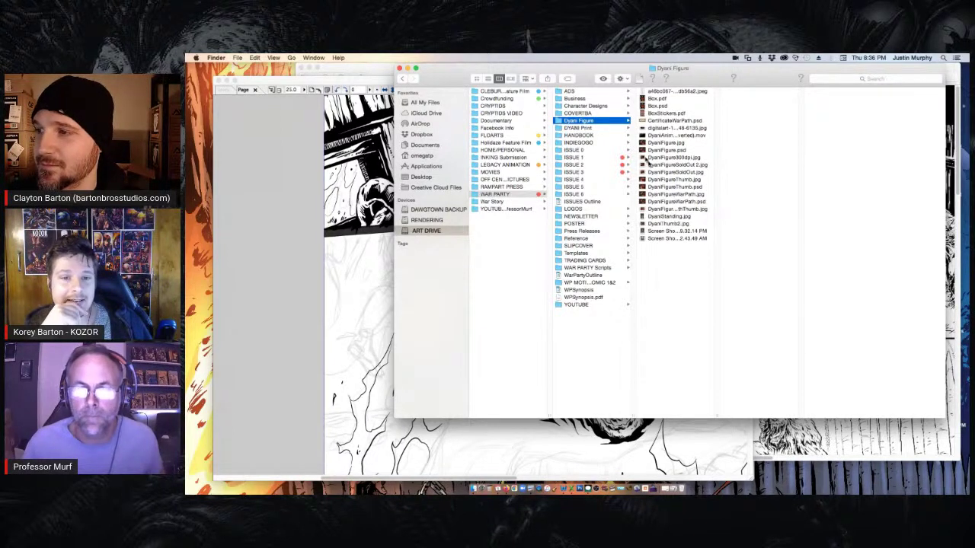
pyautogui.click(666, 210)
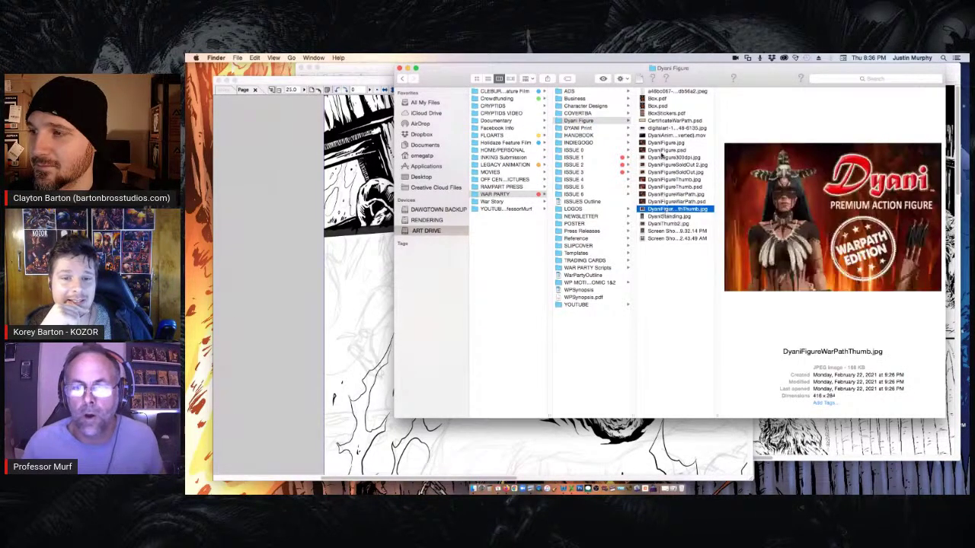
pyautogui.click(657, 99)
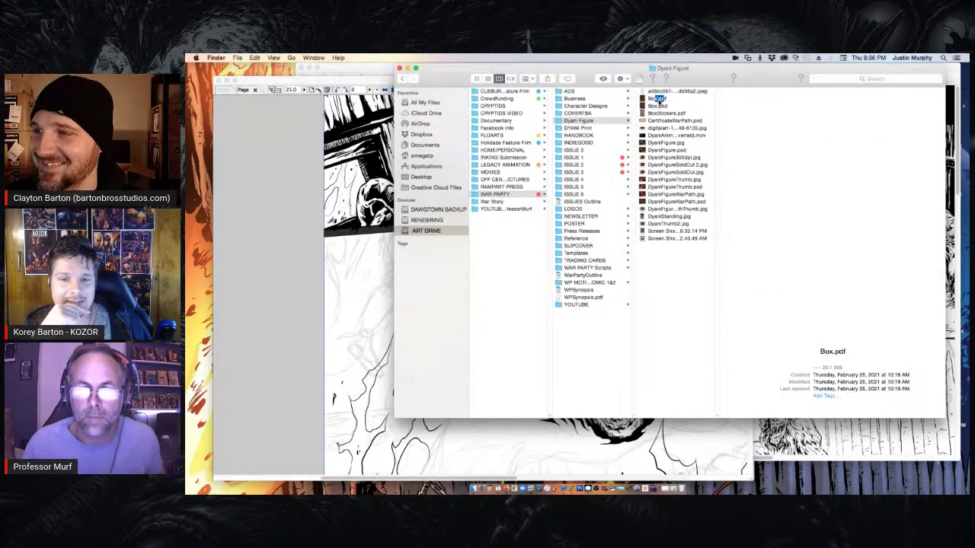
pyautogui.click(662, 157)
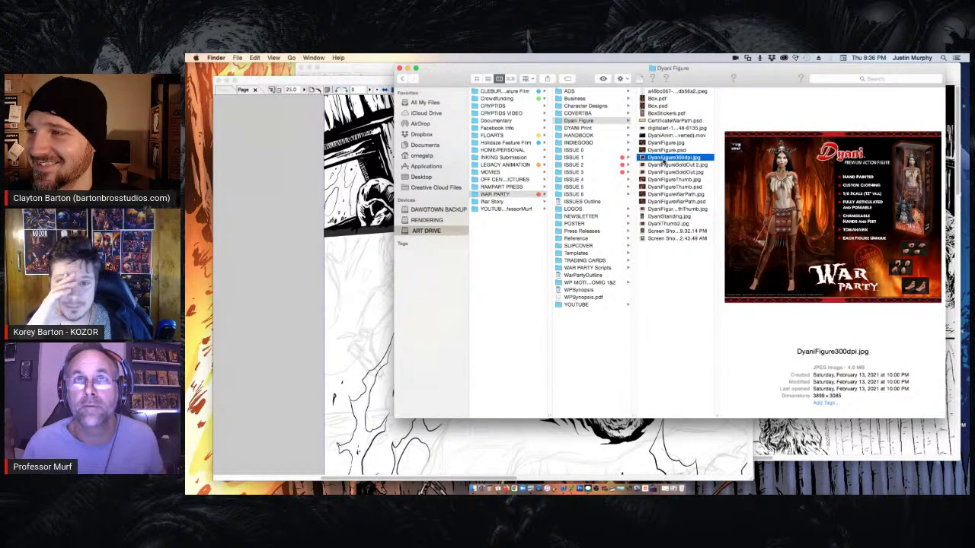
pyautogui.press('space')
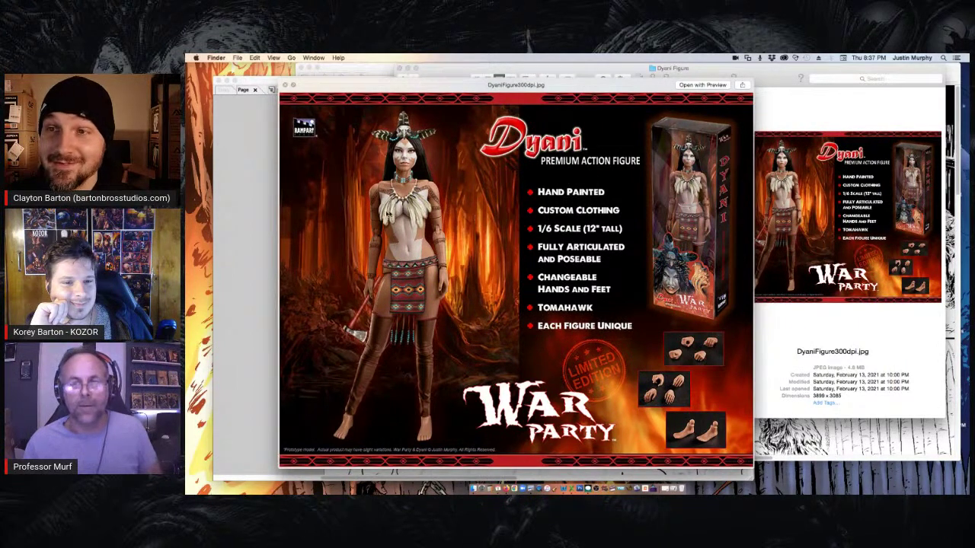
pyautogui.click(285, 86)
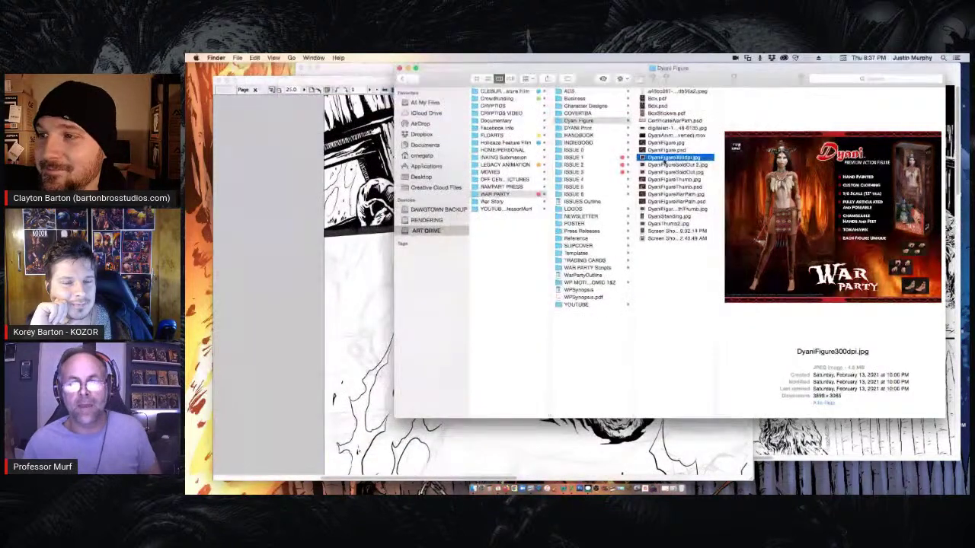
# Look through the sold-out versions of the figure ad and examine DyaniFigureWarPath.jpg in an enlarged preview
pyautogui.click(661, 165)
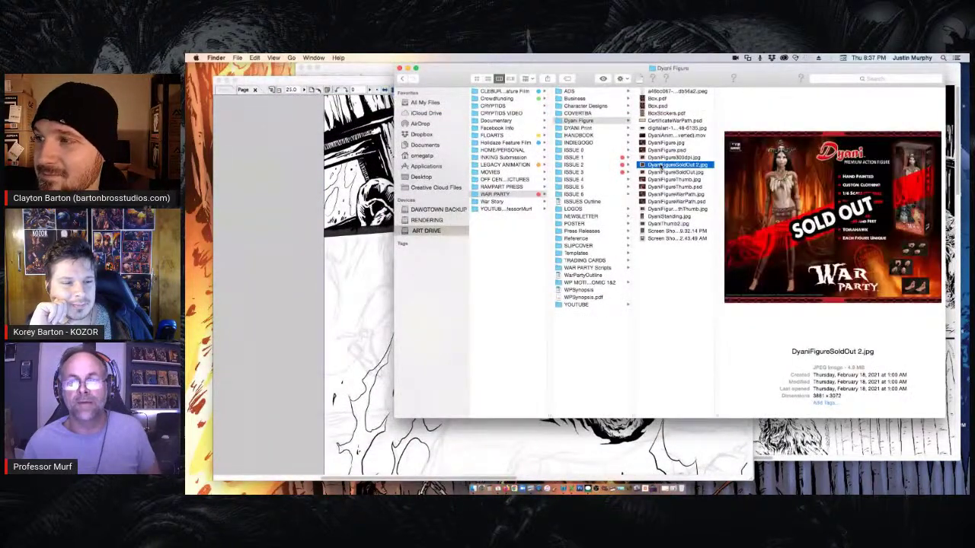
pyautogui.click(663, 173)
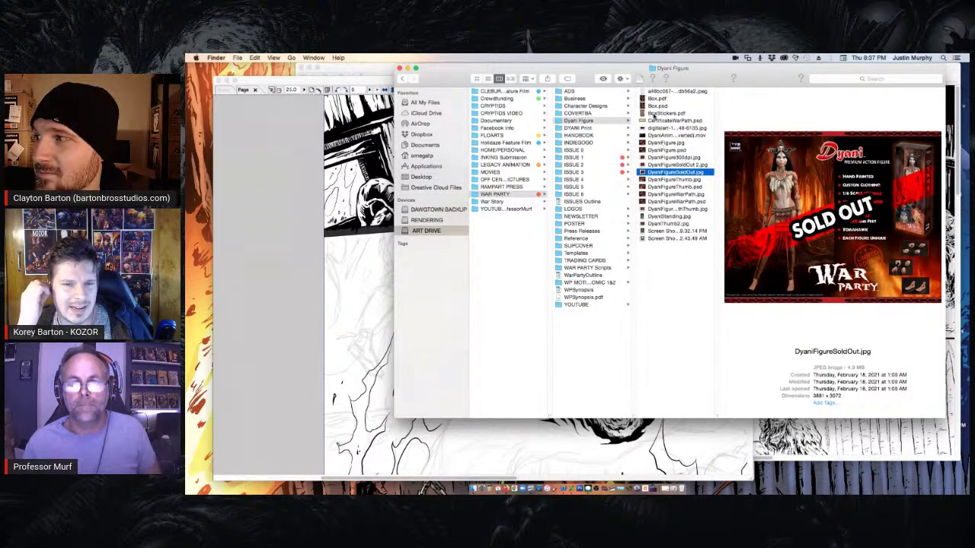
pyautogui.click(660, 157)
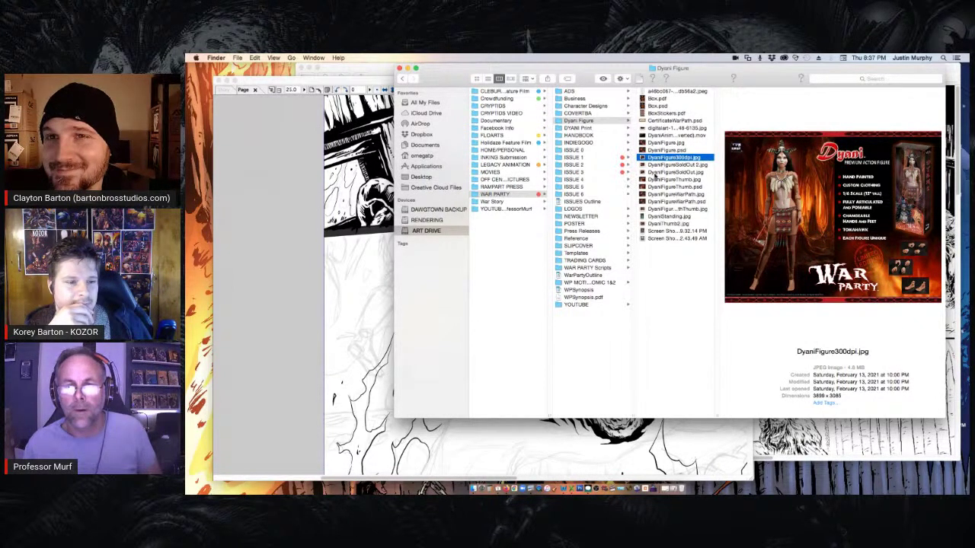
pyautogui.click(655, 194)
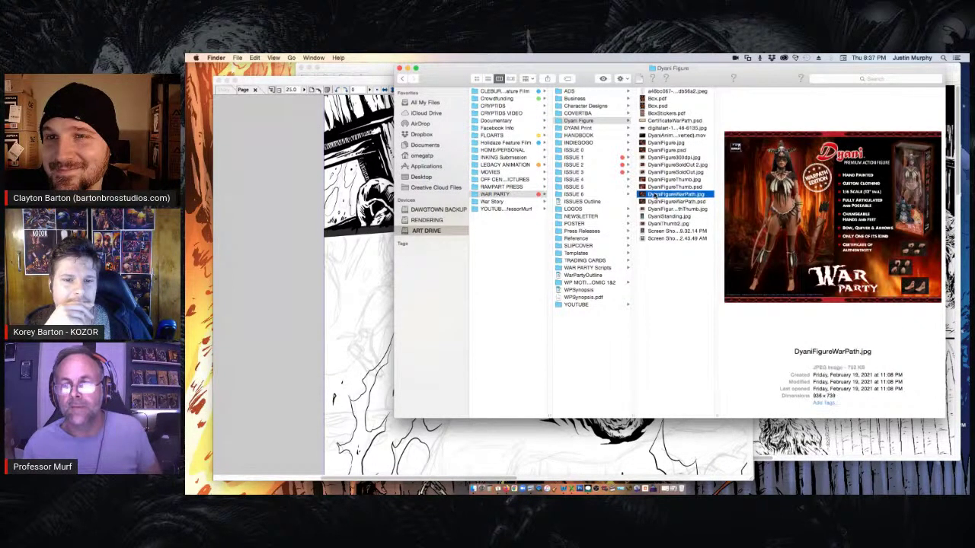
pyautogui.press('space')
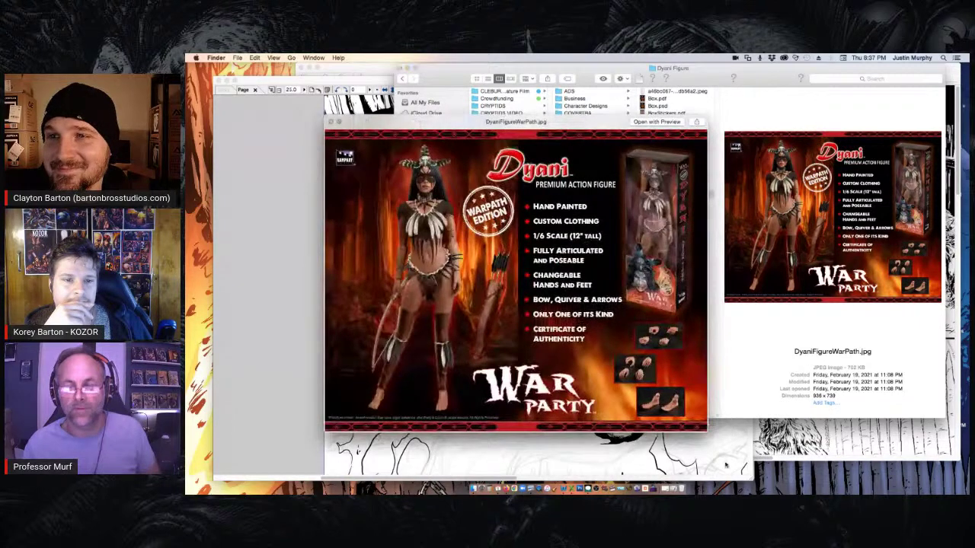
pyautogui.moveTo(712, 435); pyautogui.dragTo(784, 451)
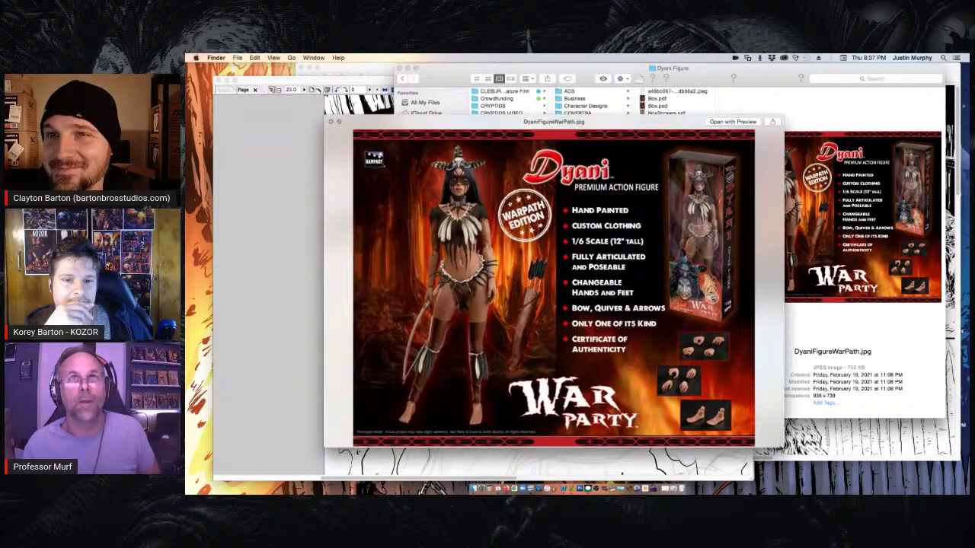
pyautogui.moveTo(584, 123); pyautogui.dragTo(556, 80)
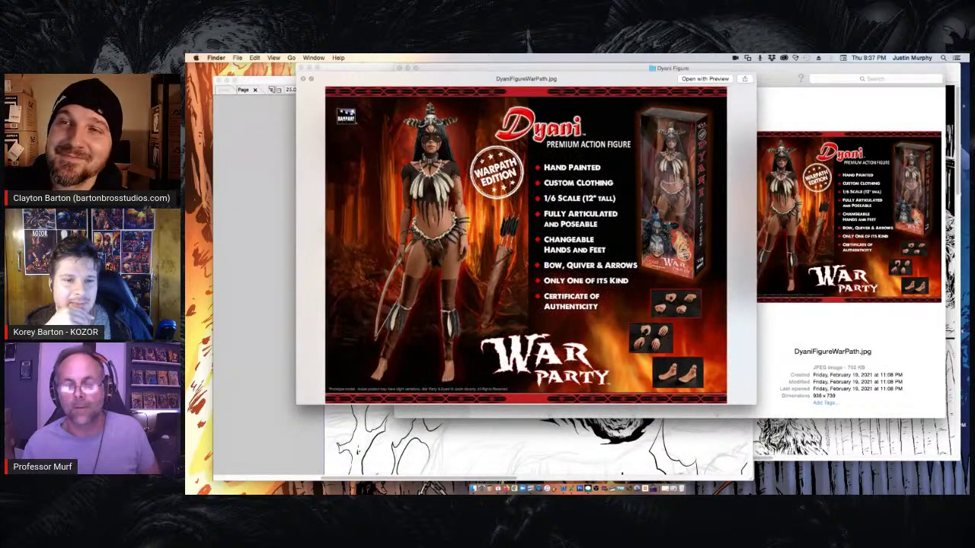
pyautogui.moveTo(752, 405); pyautogui.dragTo(857, 461)
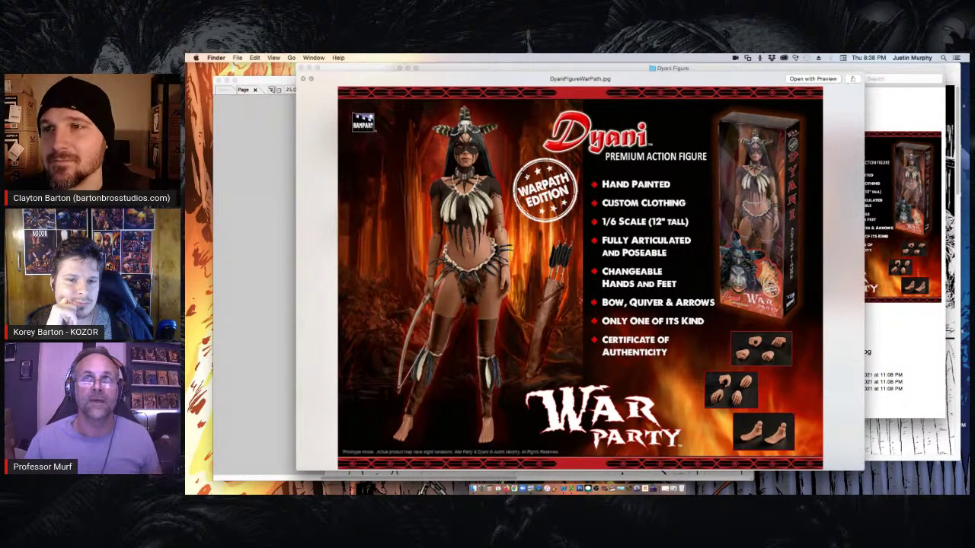
pyautogui.press('space')
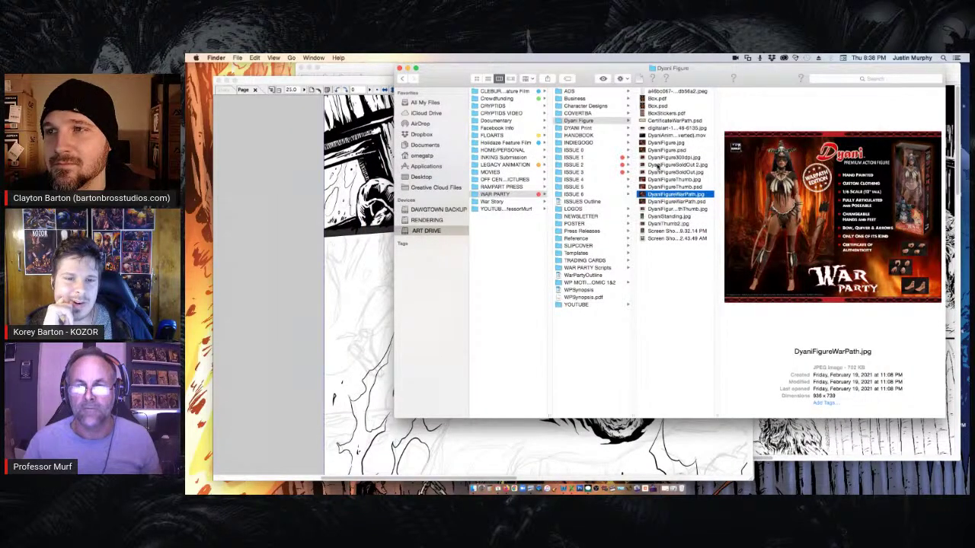
# Examine DyaniFigureSoldOut 2.jpg in an enlarged preview, close the Finder window and return to Manga Studio
pyautogui.click(656, 166)
pyautogui.press('space')
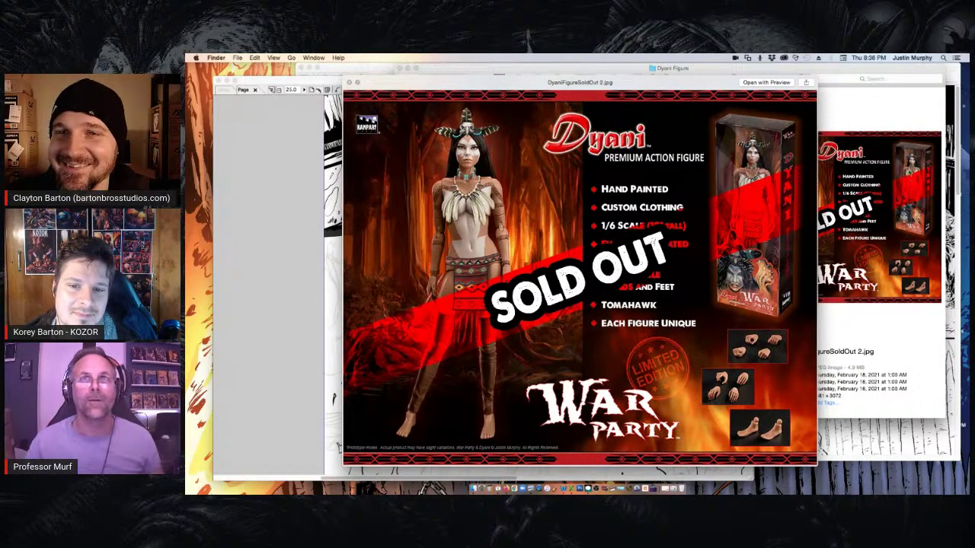
pyautogui.press('space')
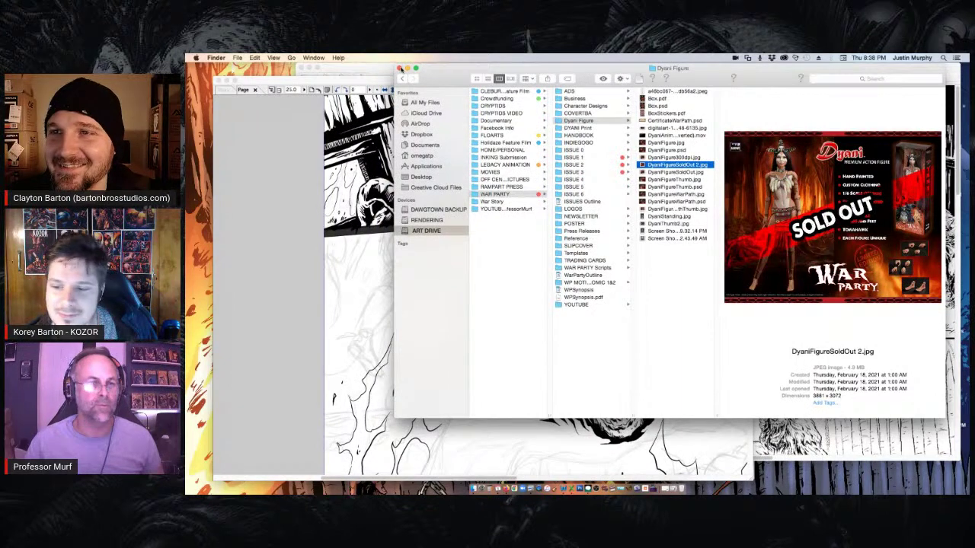
pyautogui.click(399, 68)
pyautogui.click(514, 80)
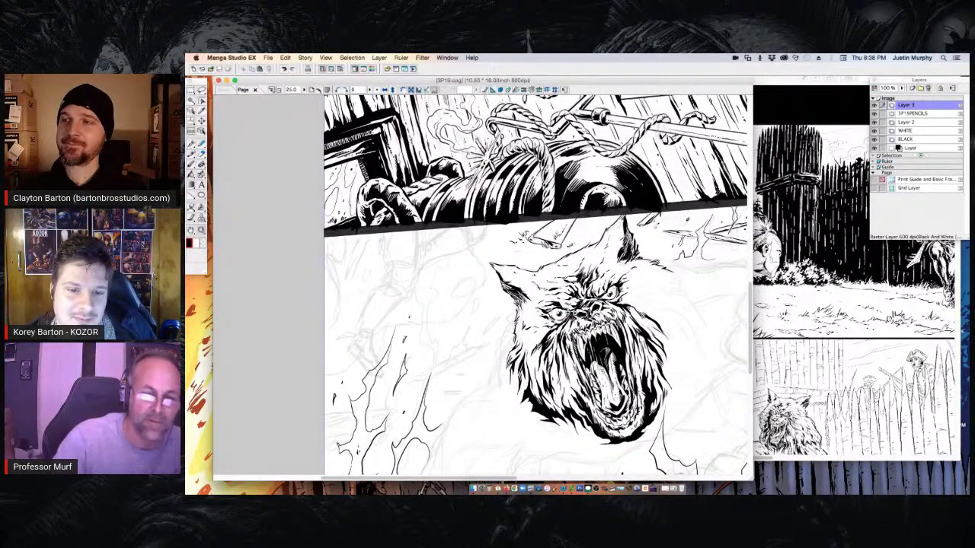
# Ink the outer fur edge beneath the werewolf's left-hand ear and a shoulder line extending rightward from its head
pyautogui.keyDown('alt'); pyautogui.click(587, 314); pyautogui.keyUp('alt')
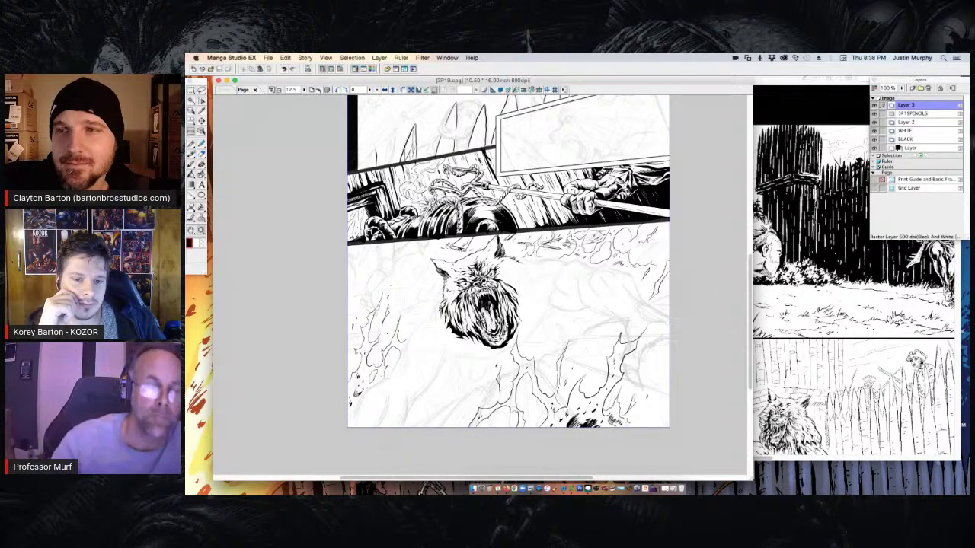
pyautogui.click(482, 287)
pyautogui.click(464, 312)
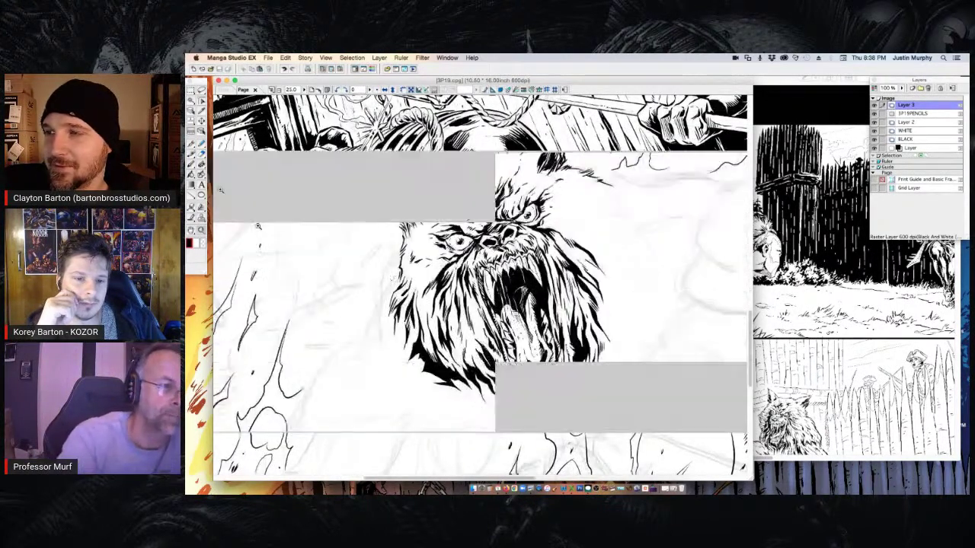
pyautogui.moveTo(400, 259); pyautogui.dragTo(370, 340)
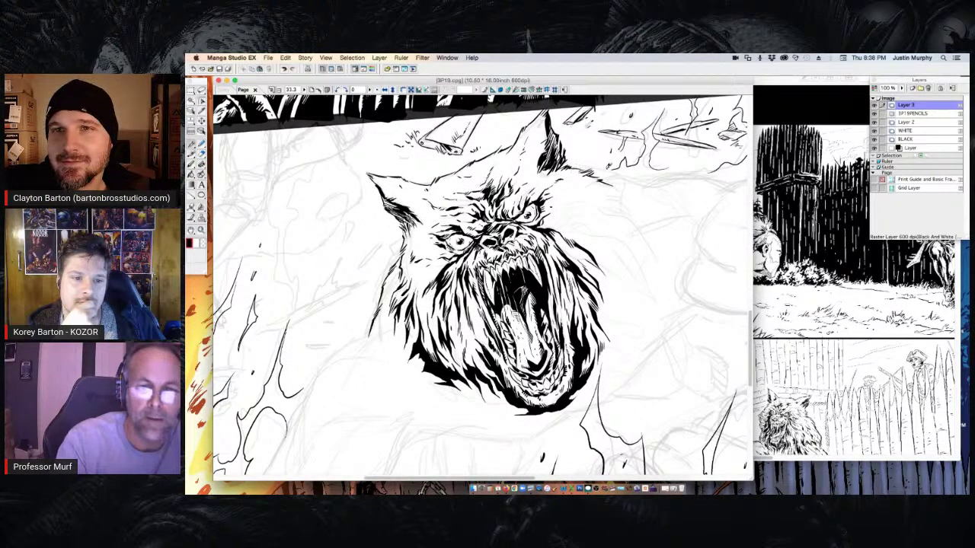
pyautogui.moveTo(592, 171); pyautogui.dragTo(689, 177)
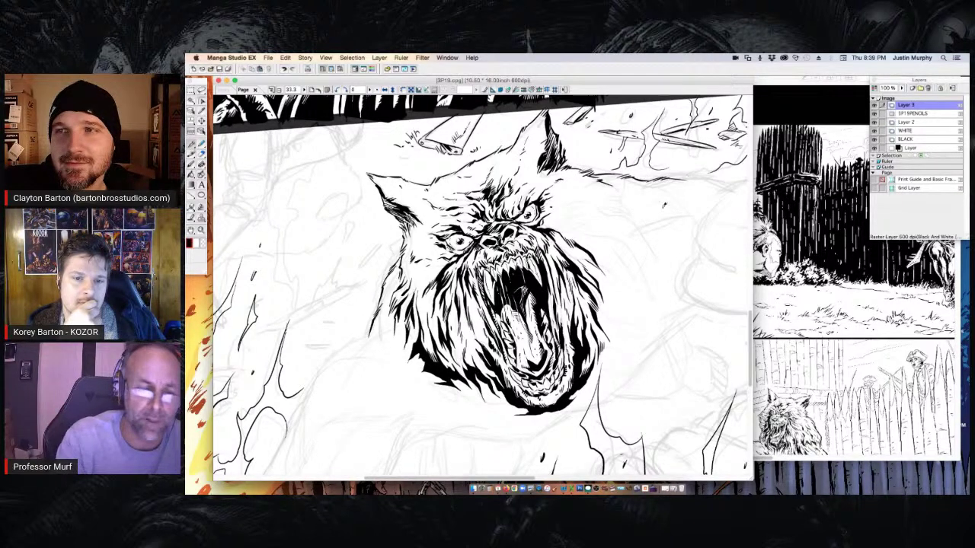
# Ink the werewolf's left-hand shoulder contour sloping down from the neck and thicken the neck fur shadow
pyautogui.moveTo(376, 329)
pyautogui.mouseDown()
pyautogui.moveTo(324, 358)
pyautogui.moveTo(302, 411)
pyautogui.mouseUp()
pyautogui.moveTo(326, 369); pyautogui.dragTo(310, 389)
pyautogui.moveTo(387, 325); pyautogui.dragTo(370, 337)
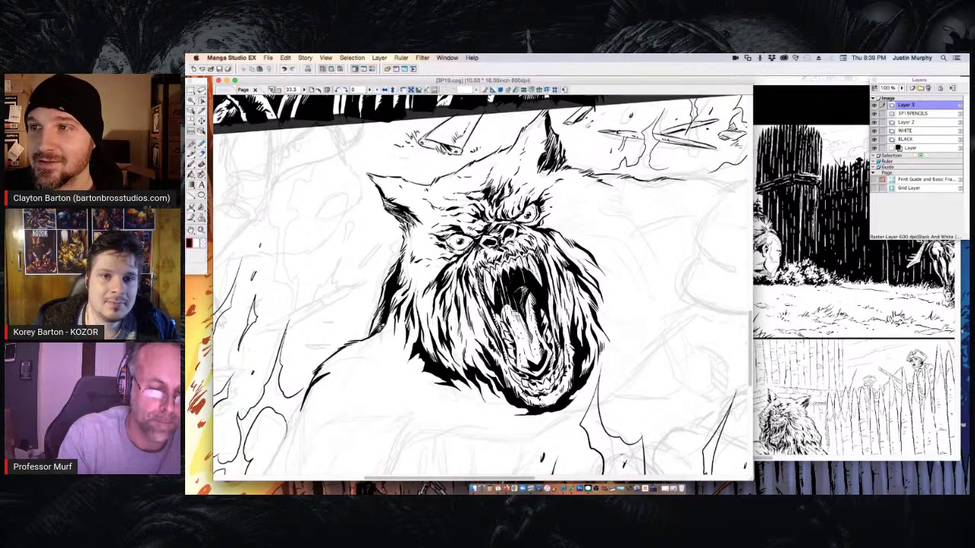
pyautogui.moveTo(384, 324); pyautogui.dragTo(358, 353)
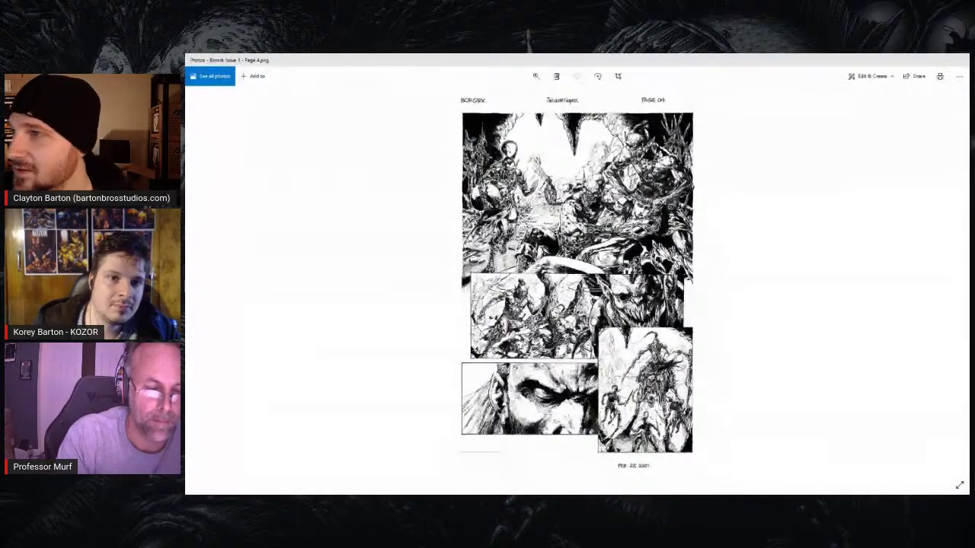
# Enlarge the inked Borork Issue 1 page 4 in Photos and examine it from the cavern panel down to the close-up eye panel
pyautogui.doubleClick(577, 295)
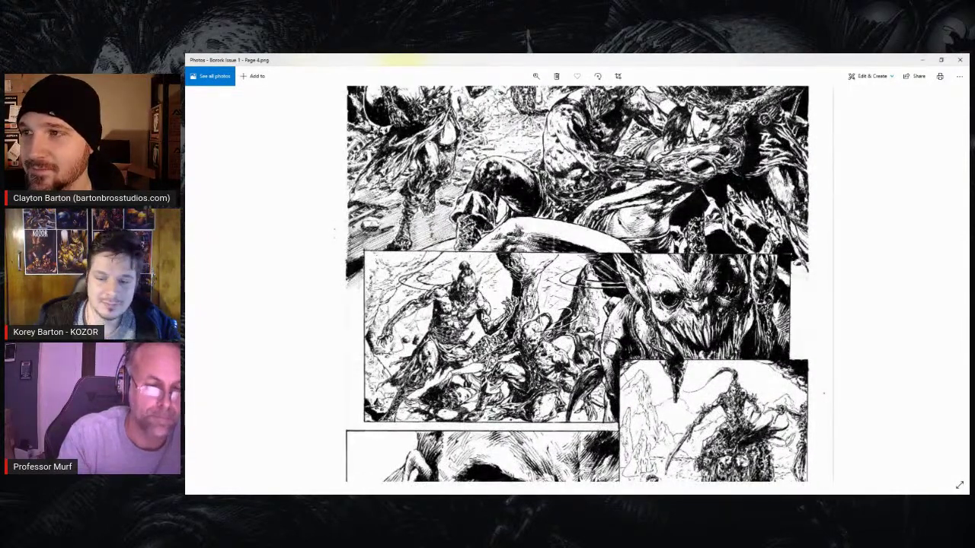
pyautogui.moveTo(815, 194); pyautogui.dragTo(822, 367)
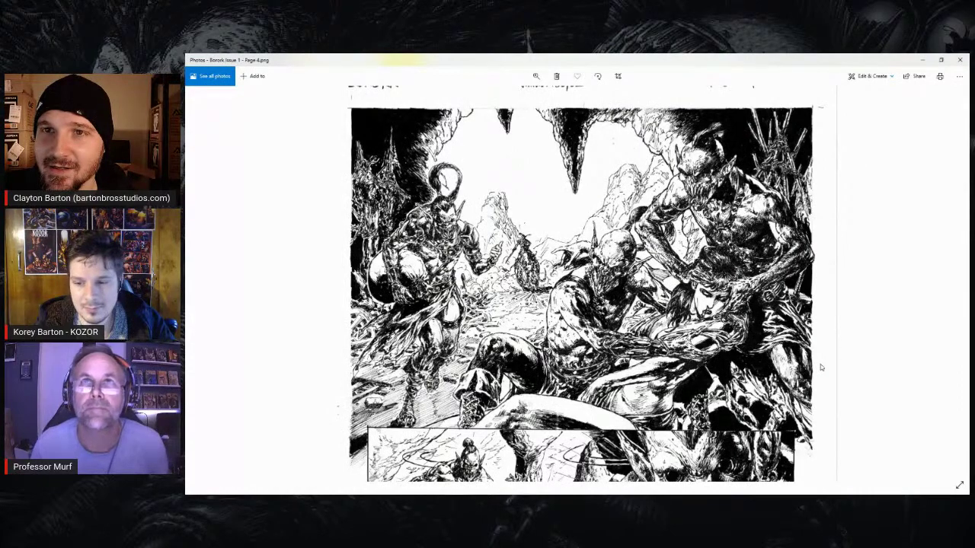
pyautogui.moveTo(820, 364); pyautogui.dragTo(820, 364)
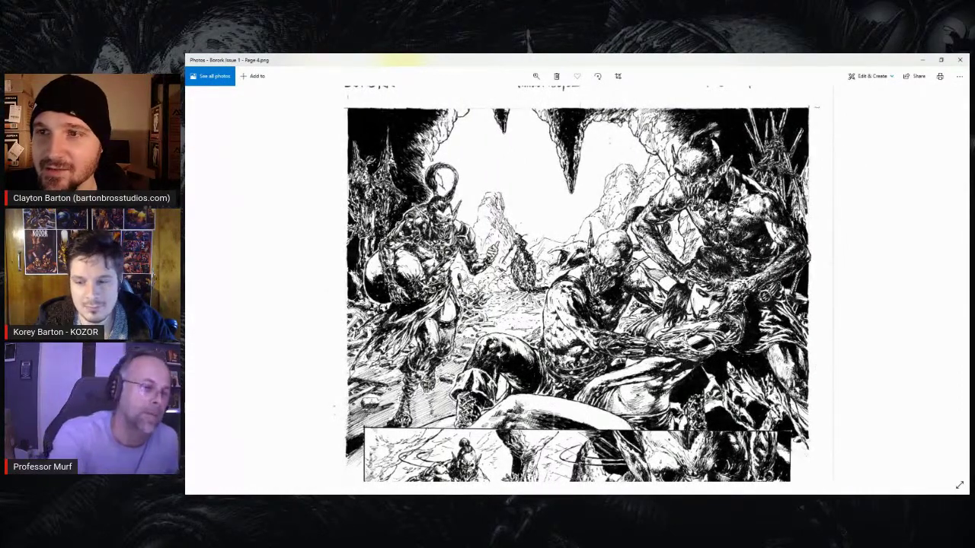
pyautogui.moveTo(819, 364); pyautogui.dragTo(823, 297)
pyautogui.moveTo(820, 364); pyautogui.dragTo(825, 291)
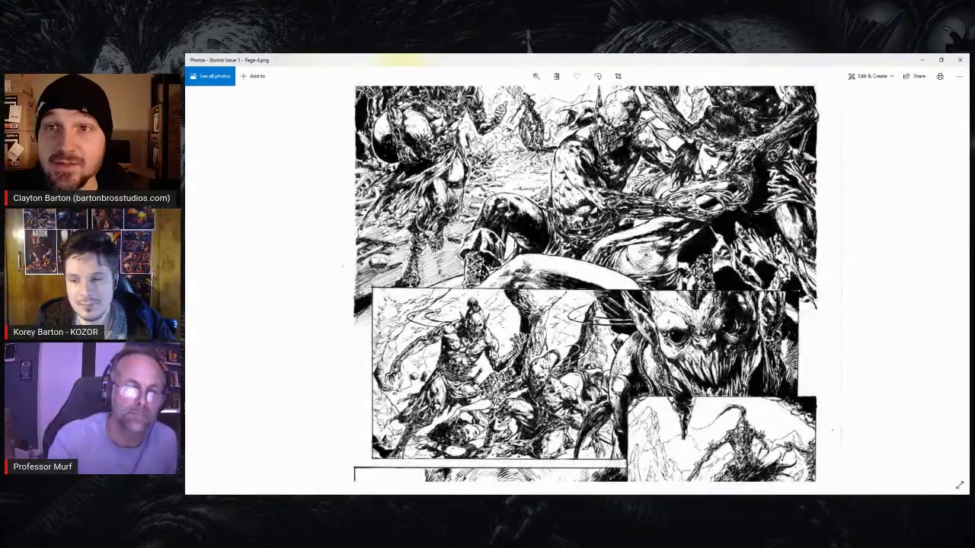
pyautogui.moveTo(583, 350); pyautogui.dragTo(578, 287)
pyautogui.scroll(-3, 582, 284)
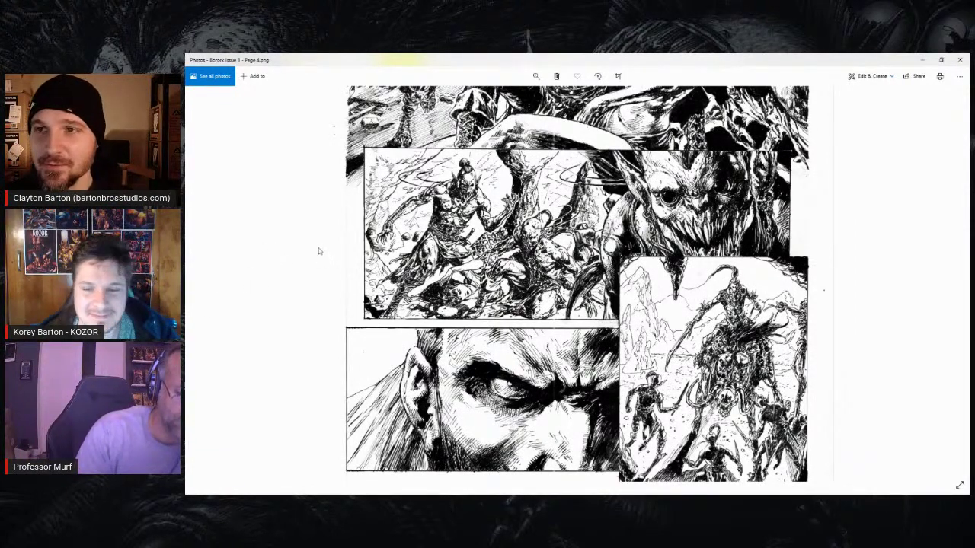
# Re-examine the Borork page's middle fight panel, the large cavern panel and the lower face and creature panels
pyautogui.moveTo(362, 245); pyautogui.dragTo(360, 328)
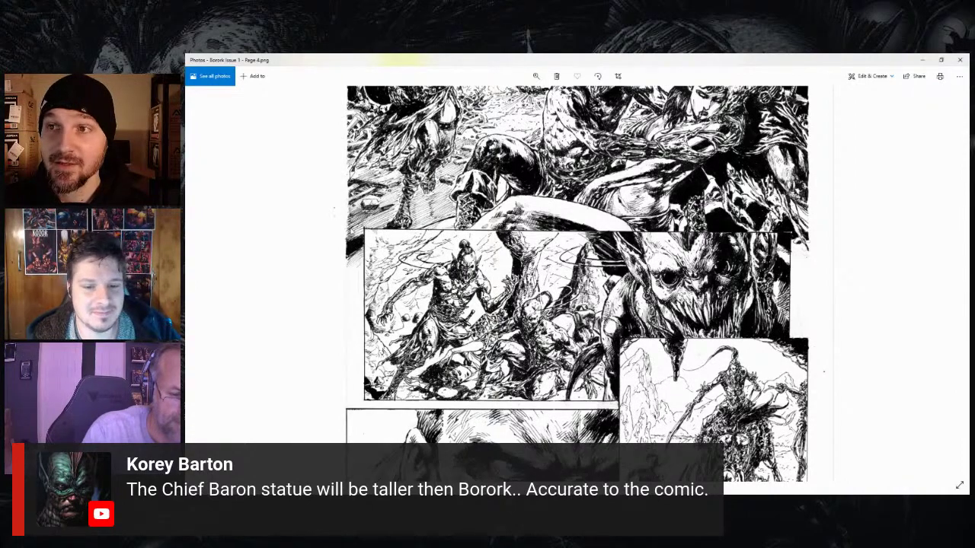
pyautogui.moveTo(347, 227); pyautogui.dragTo(345, 388)
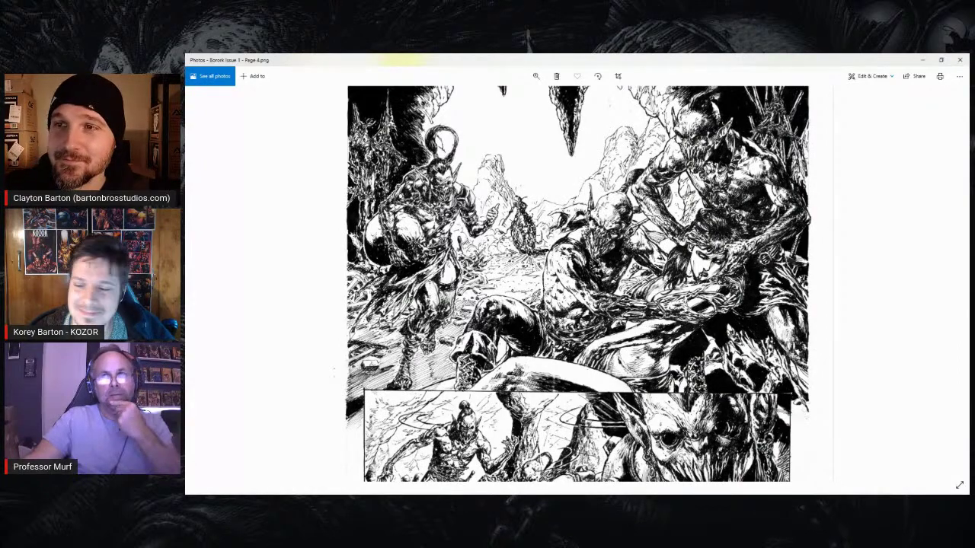
pyautogui.moveTo(332, 431); pyautogui.dragTo(325, 162)
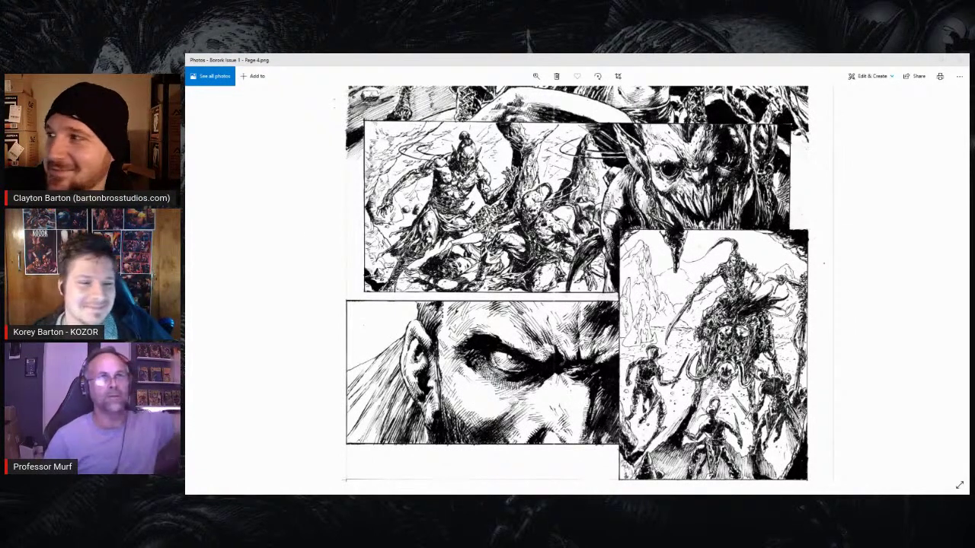
pyautogui.scroll(5, 337, 102)
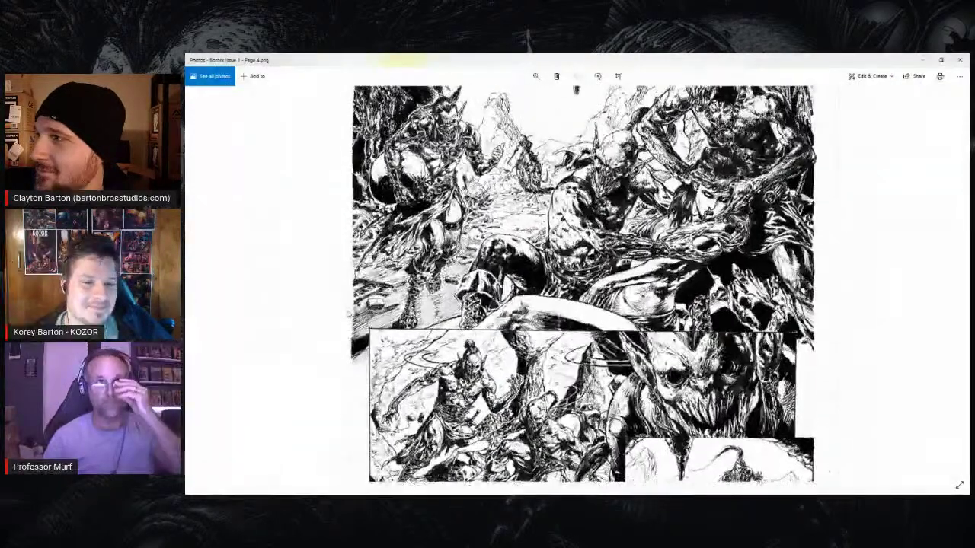
pyautogui.moveTo(348, 313); pyautogui.dragTo(344, 408)
pyautogui.moveTo(346, 410); pyautogui.dragTo(342, 397)
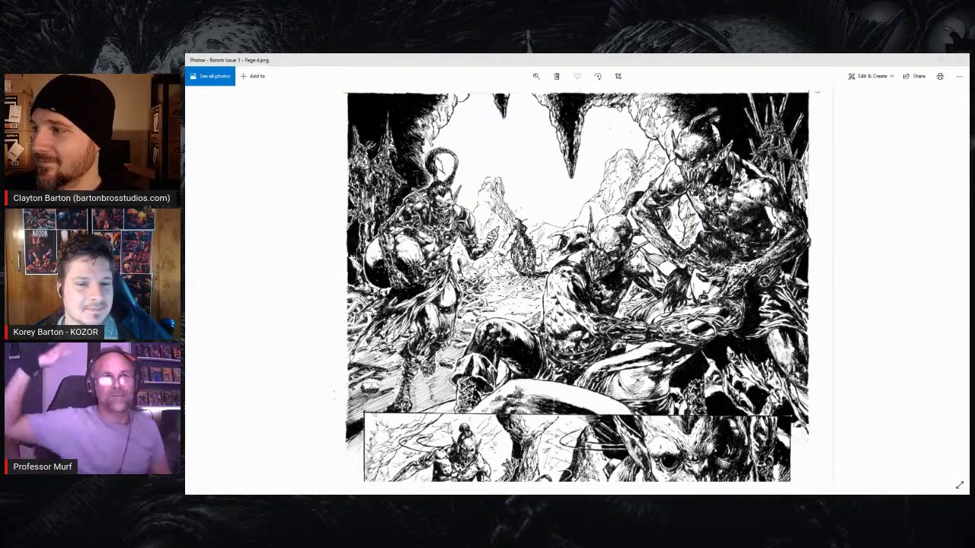
pyautogui.moveTo(392, 446); pyautogui.dragTo(378, 153)
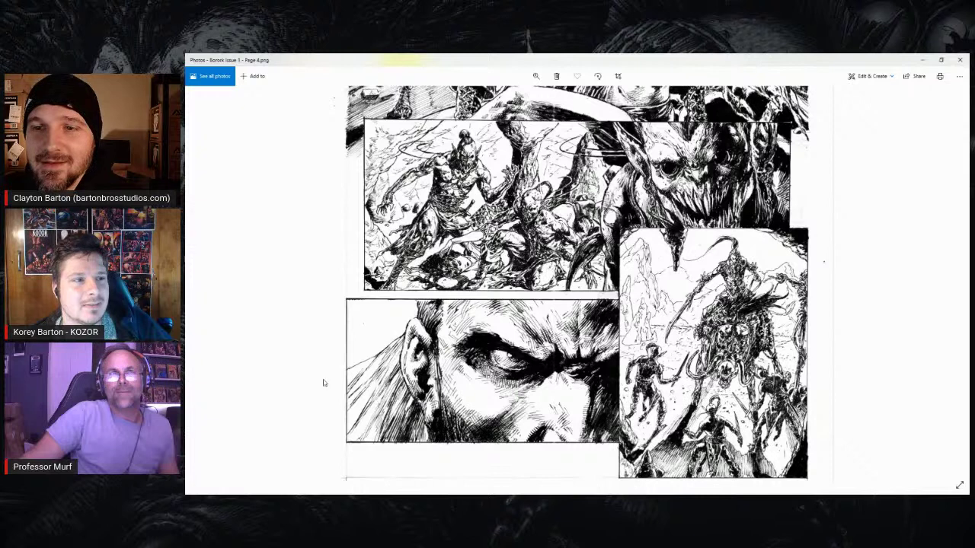
# Go from Borork page 4 to Borork Issue 1 page 5 and enlarge its middle panels and bearded face
pyautogui.moveTo(437, 489)
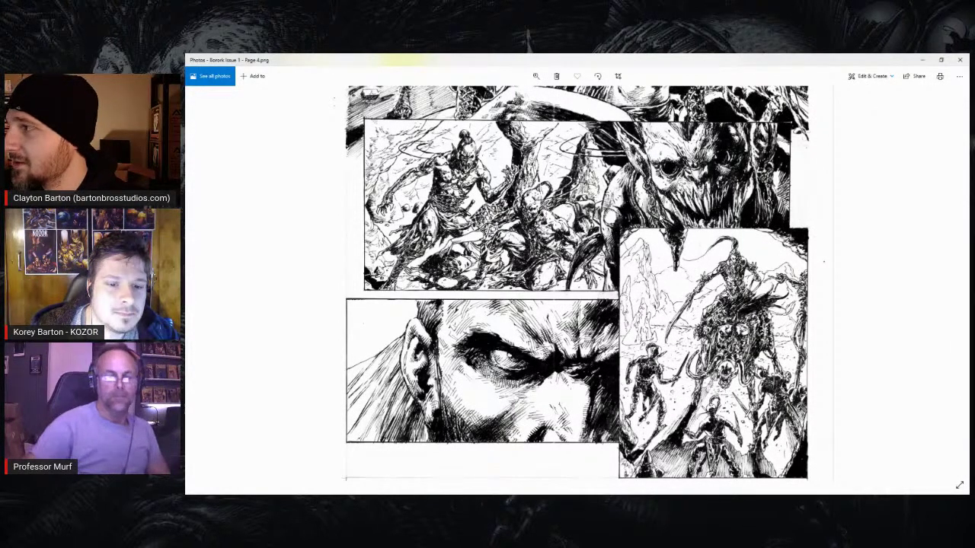
pyautogui.scroll(-3, 577, 289)
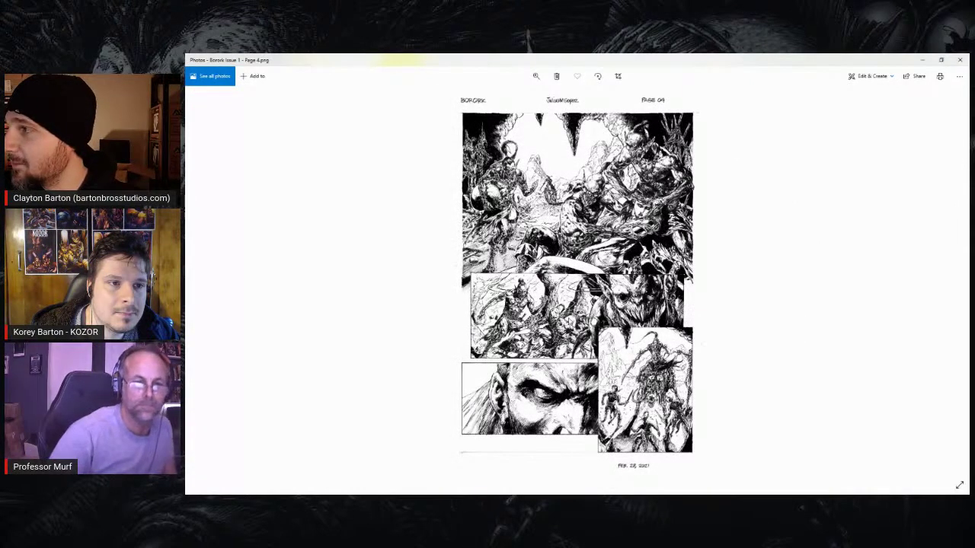
pyautogui.press('Right')
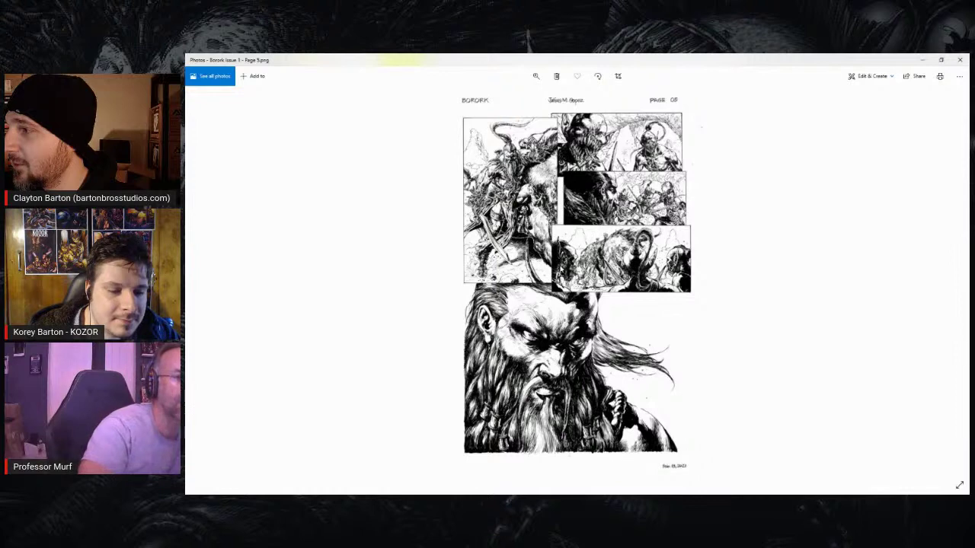
pyautogui.scroll(2, 566, 254)
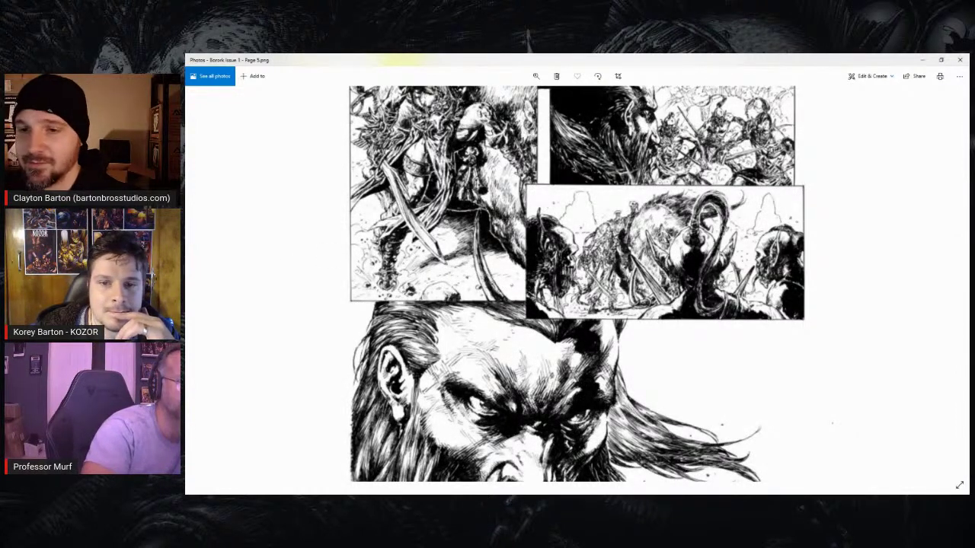
pyautogui.hotkey('alt', 'Tab')
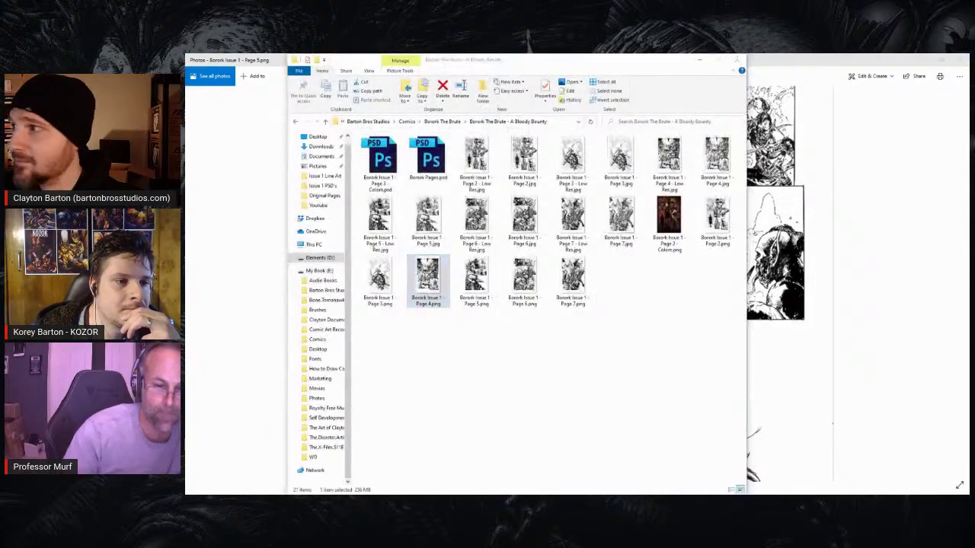
pyautogui.hotkey('alt', 'Tab')
pyautogui.hotkey('alt', 'Tab')
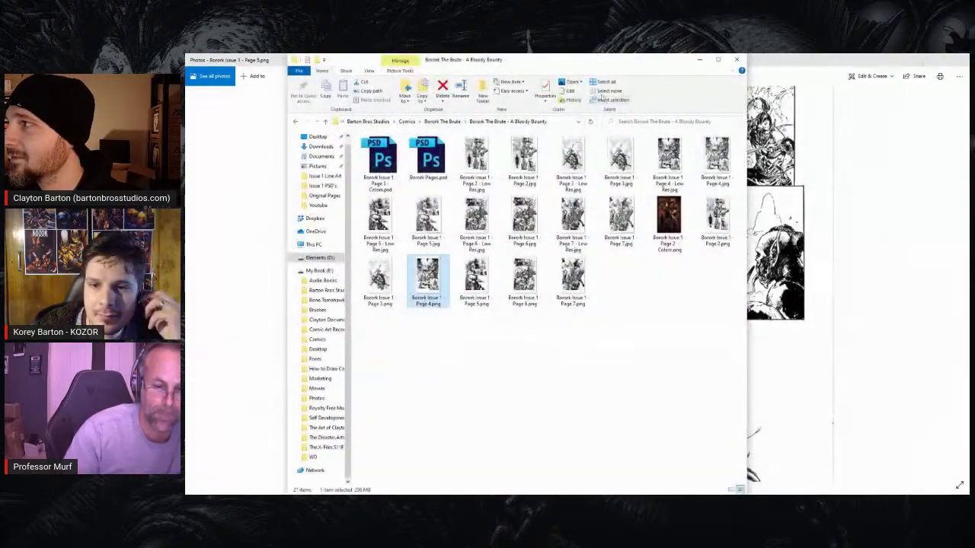
pyautogui.hotkey('alt', 'Tab')
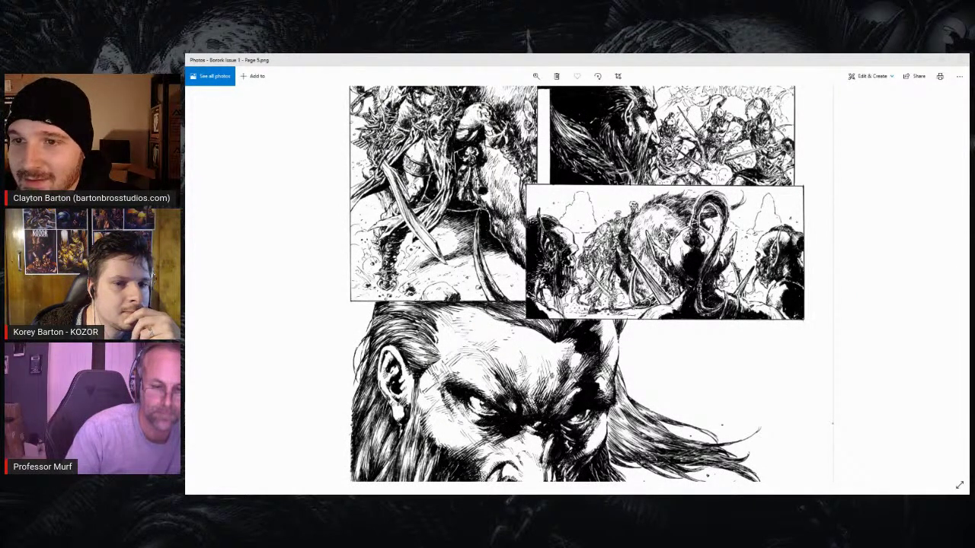
# Examine Borork page 5 as a whole, its upper battle and creature panels, and the large bearded face up close
pyautogui.scroll(-5, 729, 328)
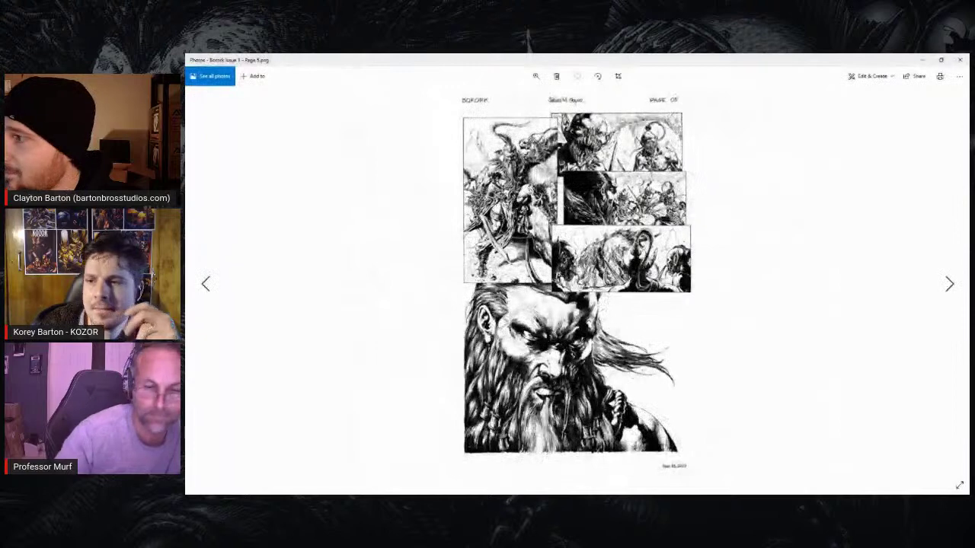
pyautogui.scroll(3, 586, 309)
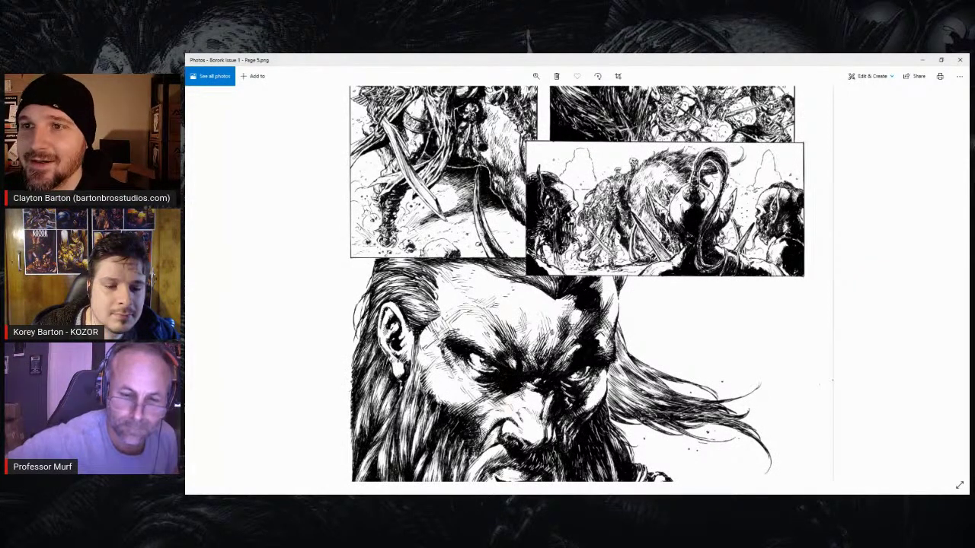
pyautogui.moveTo(579, 228); pyautogui.dragTo(579, 411)
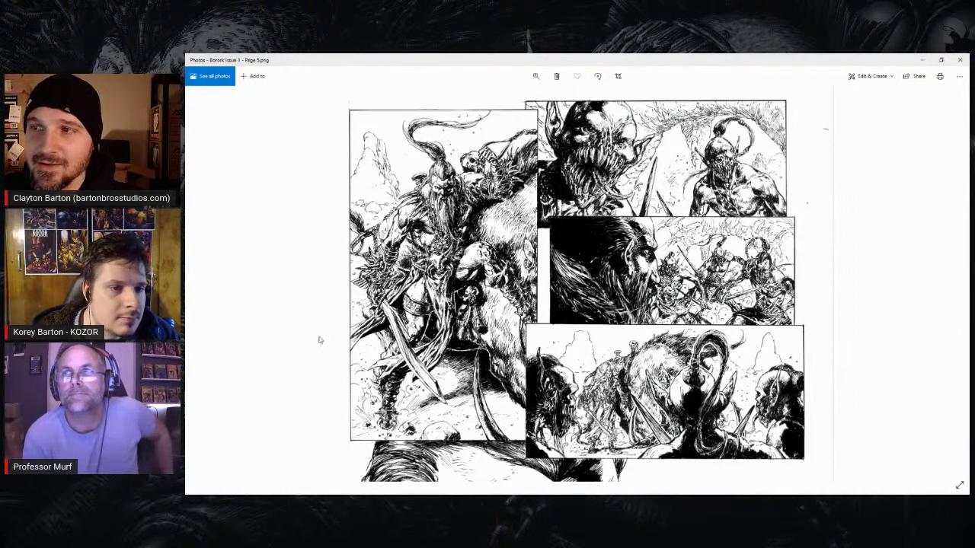
pyautogui.moveTo(494, 304); pyautogui.dragTo(495, 290)
pyautogui.scroll(-3, 576, 285)
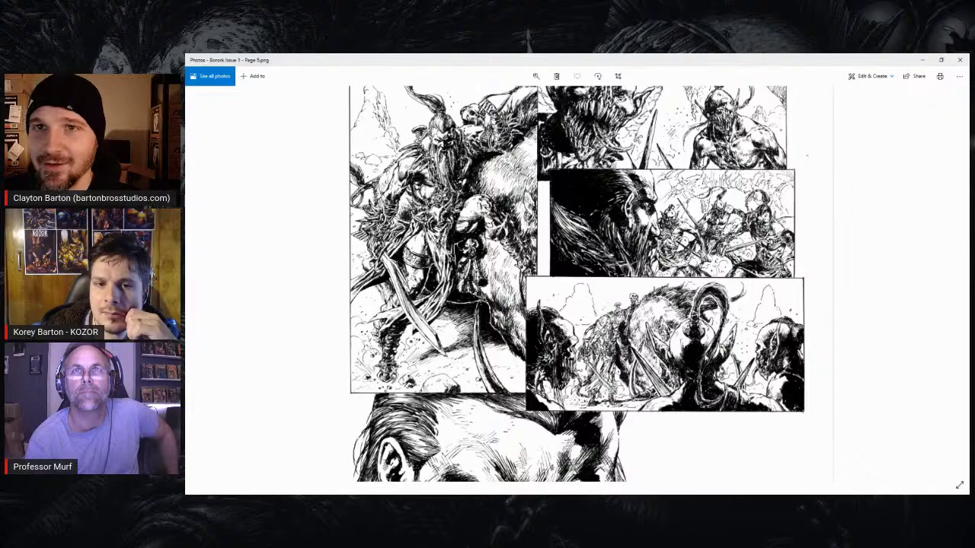
pyautogui.moveTo(631, 383); pyautogui.dragTo(600, 170)
pyautogui.moveTo(715, 321); pyautogui.dragTo(746, 264)
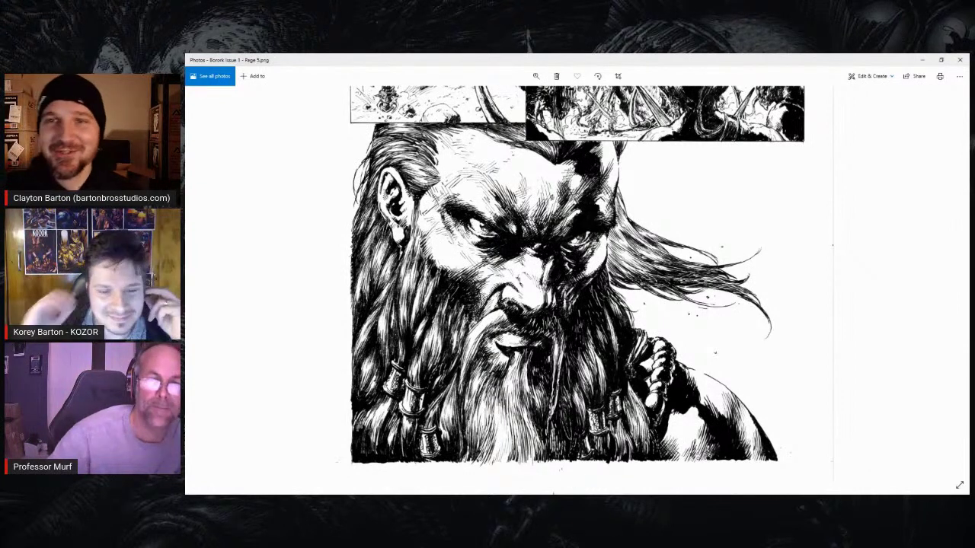
# Switch to Photoshop and examine the green-toned colored page's lower panels, glancing at the page 07 final document in between
pyautogui.moveTo(530, 485)
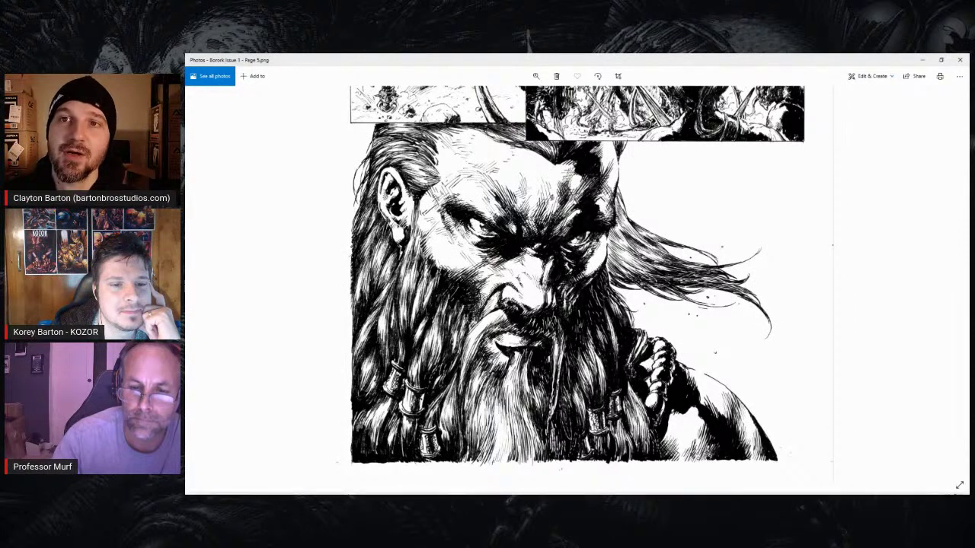
pyautogui.moveTo(355, 492)
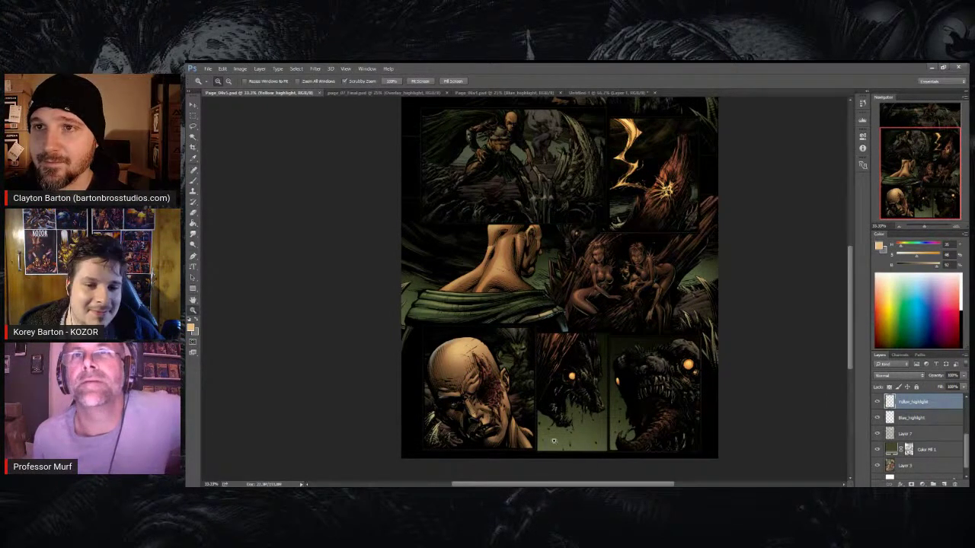
pyautogui.click(574, 404)
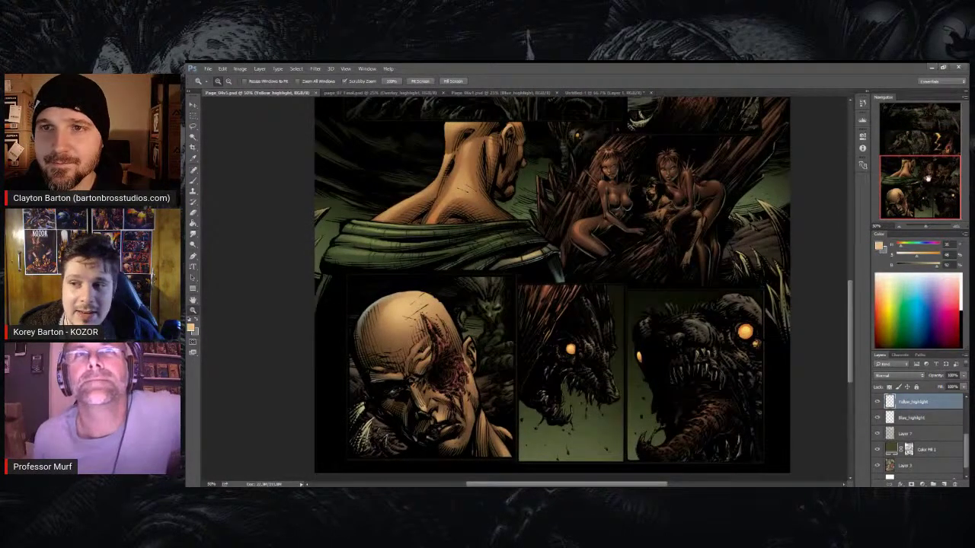
pyautogui.moveTo(929, 205)
pyautogui.mouseDown()
pyautogui.moveTo(932, 142)
pyautogui.moveTo(928, 205)
pyautogui.mouseUp()
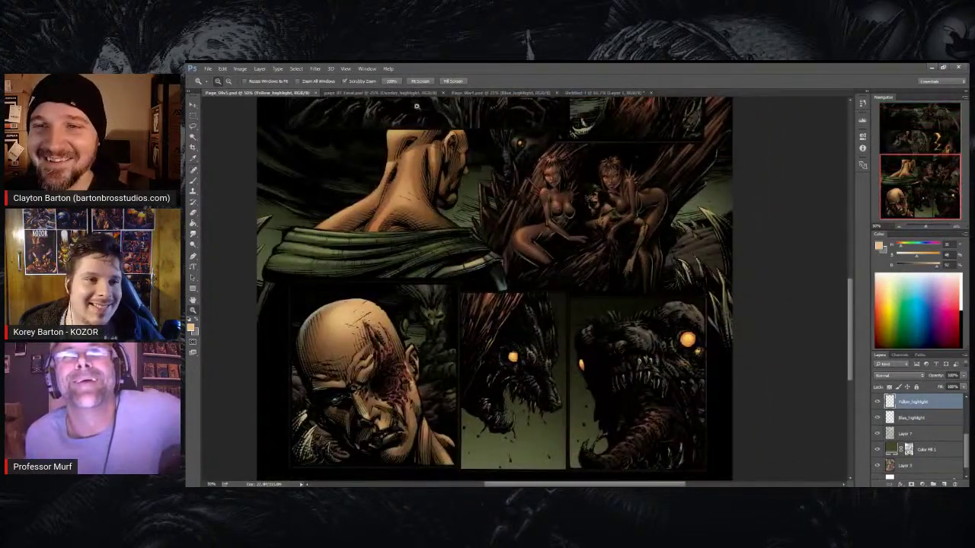
pyautogui.click(372, 92)
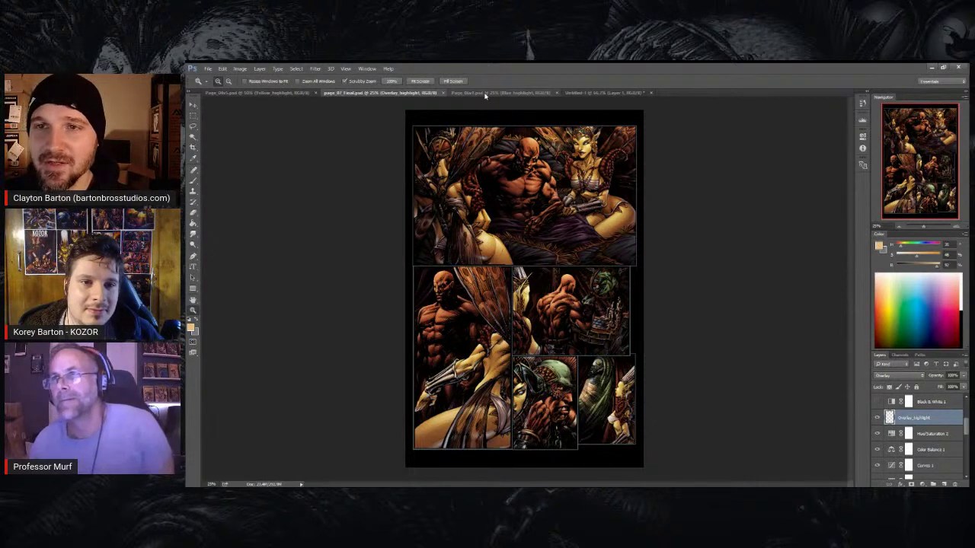
pyautogui.click(286, 93)
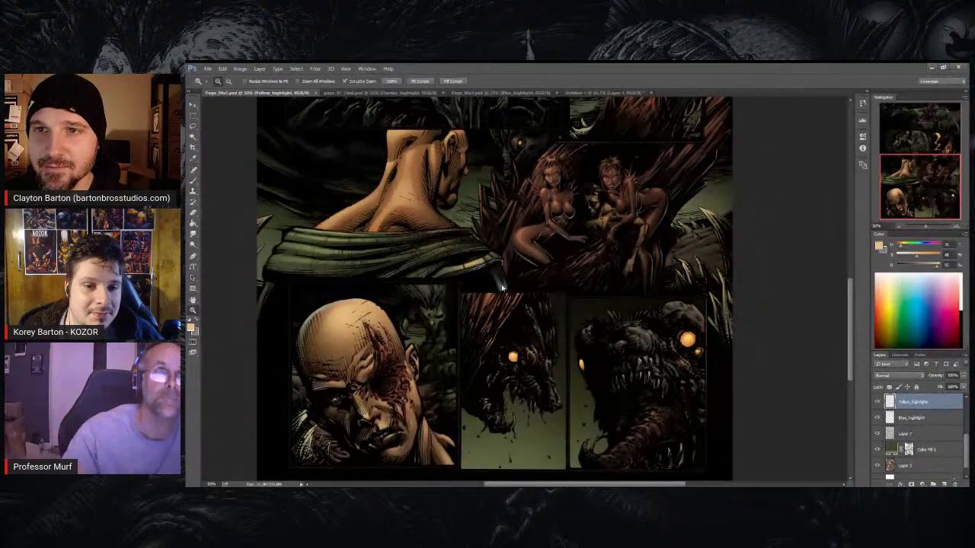
pyautogui.hotkey('ctrl', '0')
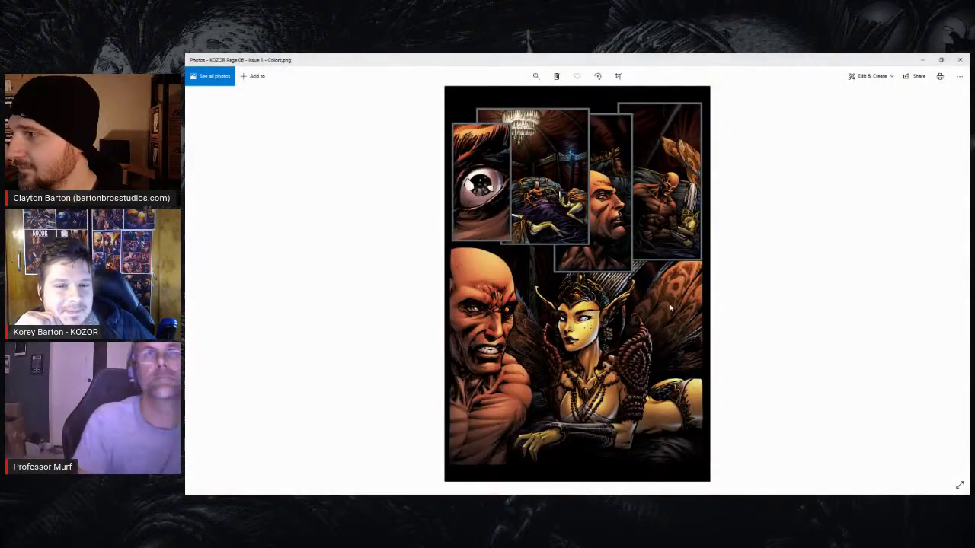
# Enlarge the colored KOZOR Issue 1 page 06 in Photos and examine the large two-character panel and the upper panels
pyautogui.scroll(2, 670, 307)
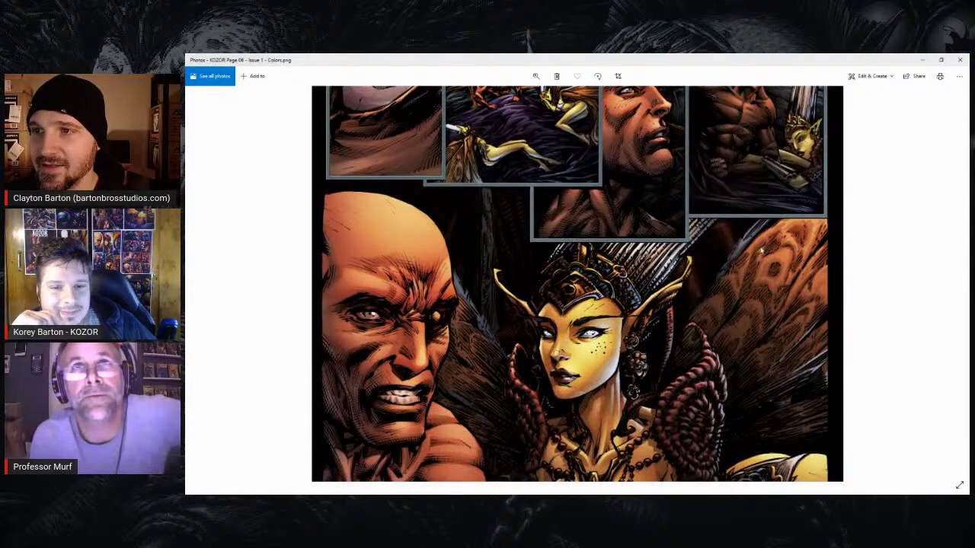
pyautogui.moveTo(760, 263); pyautogui.dragTo(751, 123)
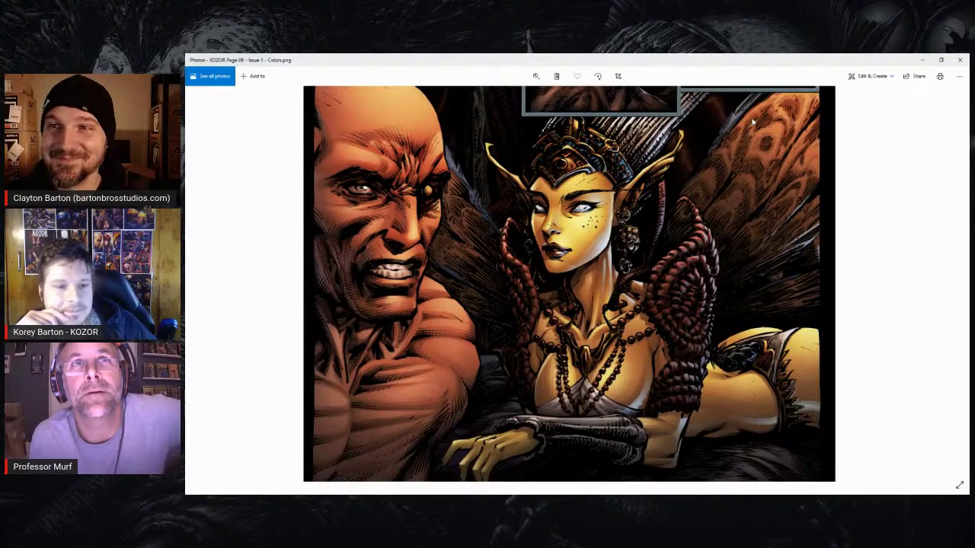
pyautogui.moveTo(752, 121); pyautogui.dragTo(751, 127)
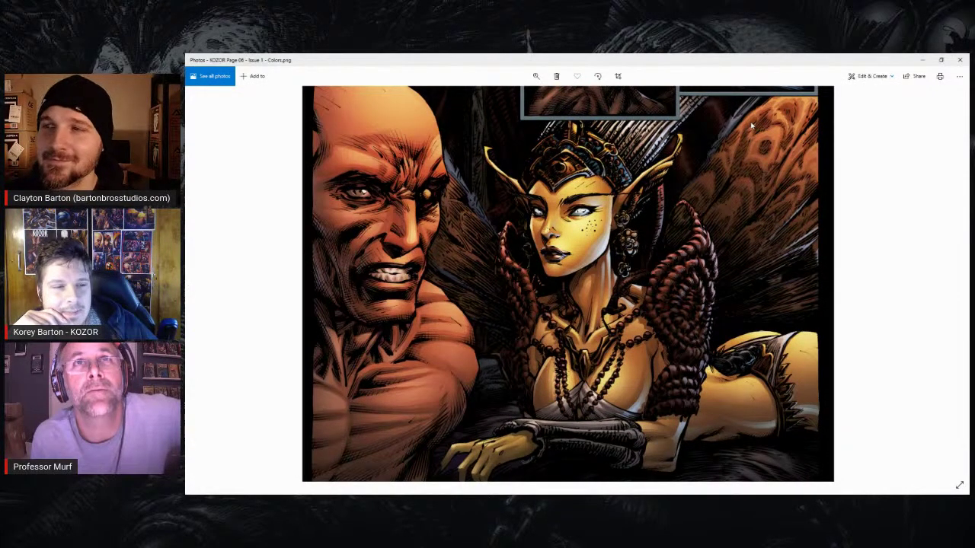
pyautogui.moveTo(751, 124); pyautogui.dragTo(761, 223)
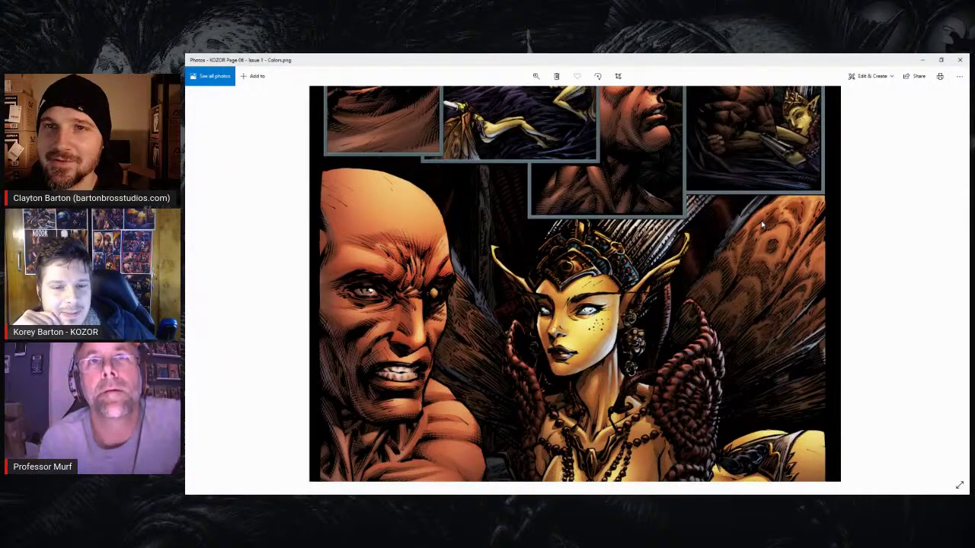
pyautogui.moveTo(761, 223); pyautogui.dragTo(766, 379)
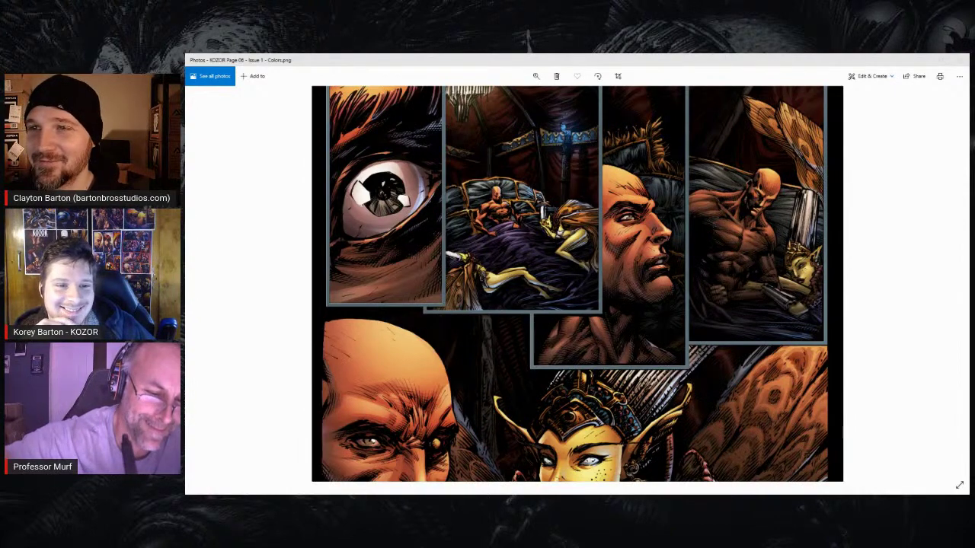
# Bring up the colored KOZOR Issue 1 page 07, enlarge it and examine the top panel and the lower panels
pyautogui.press('Right')
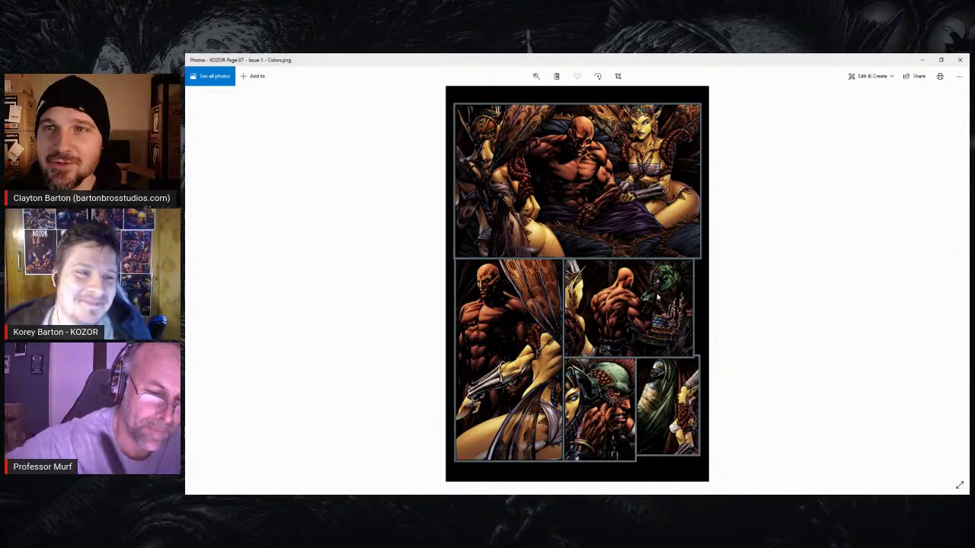
pyautogui.scroll(2, 669, 292)
pyautogui.moveTo(608, 155); pyautogui.dragTo(611, 377)
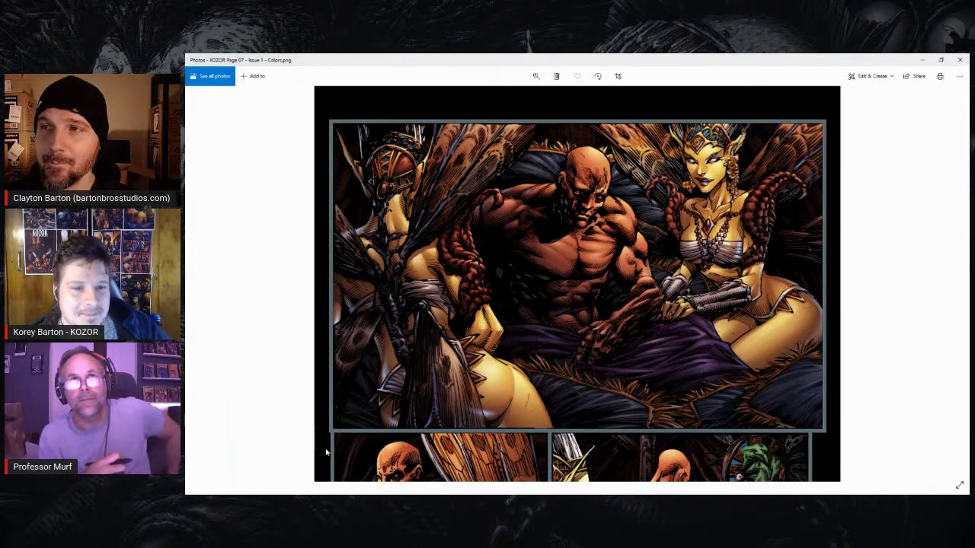
pyautogui.moveTo(328, 450); pyautogui.dragTo(329, 447)
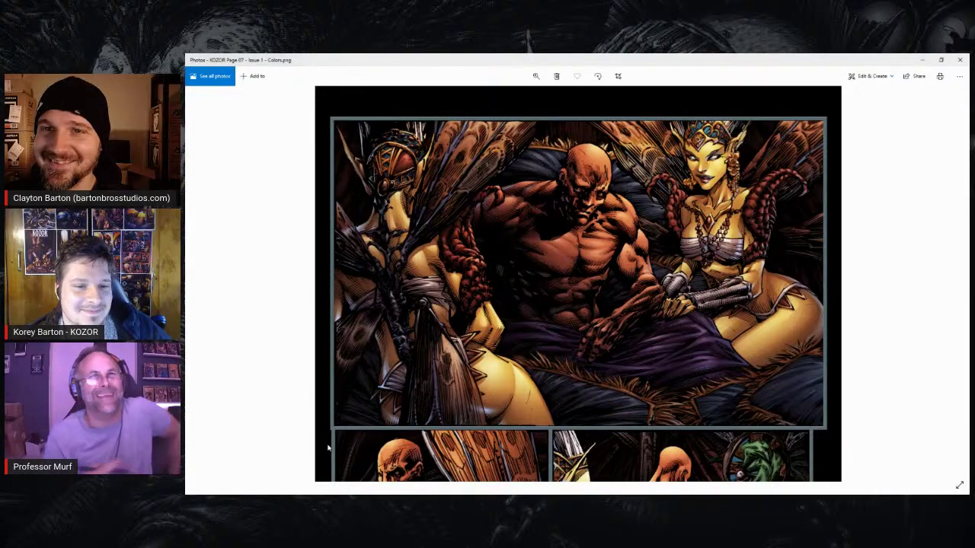
pyautogui.moveTo(327, 451); pyautogui.dragTo(332, 75)
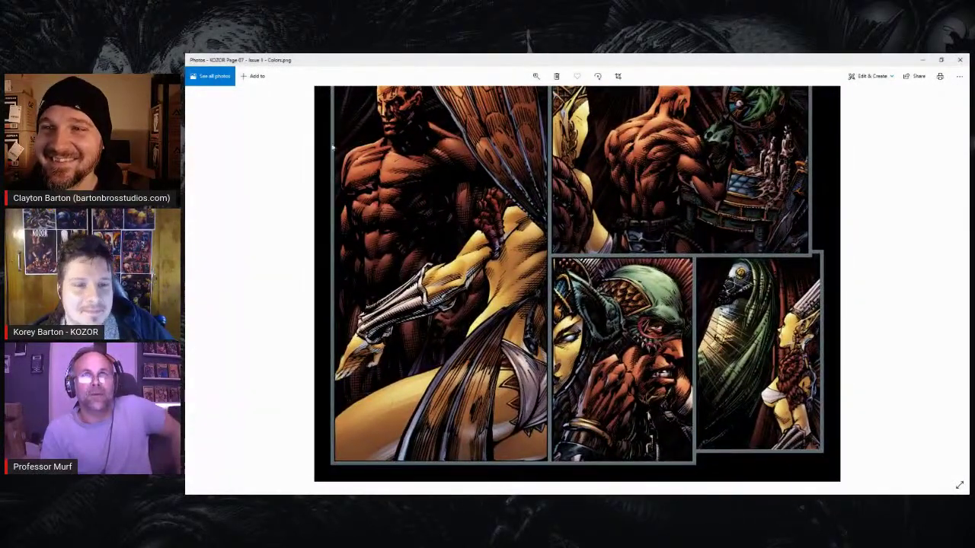